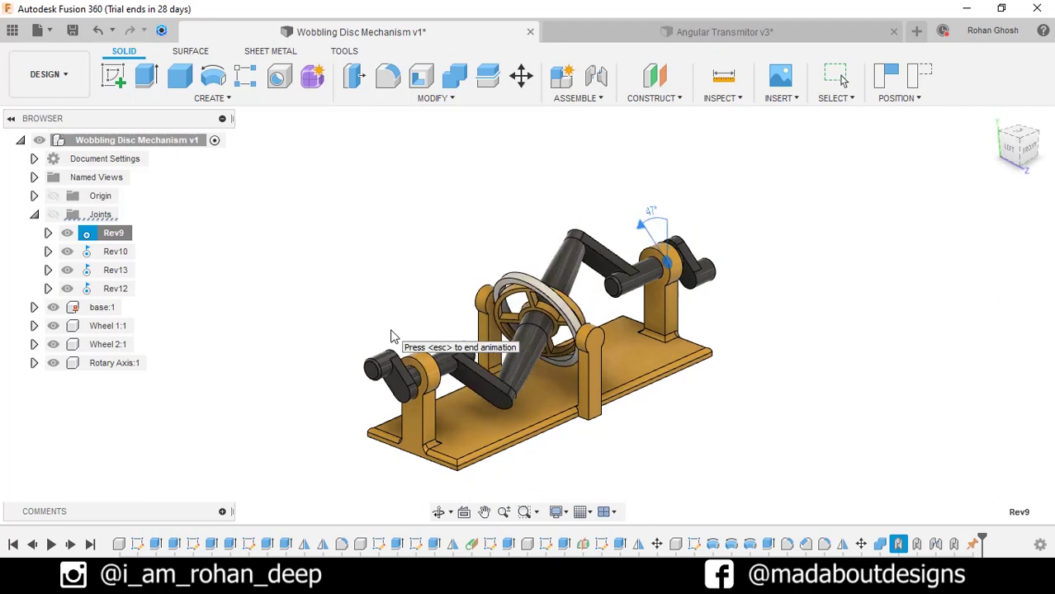
Step: Examine the moving wobbling disc mechanism from another side, hiding and reshowing the Rotary Axis and wheel components to inspect its parts
{"action": "middle_click_drag", "start_coordinate": [389, 349], "coordinate": [371, 273], "text": "shift"}
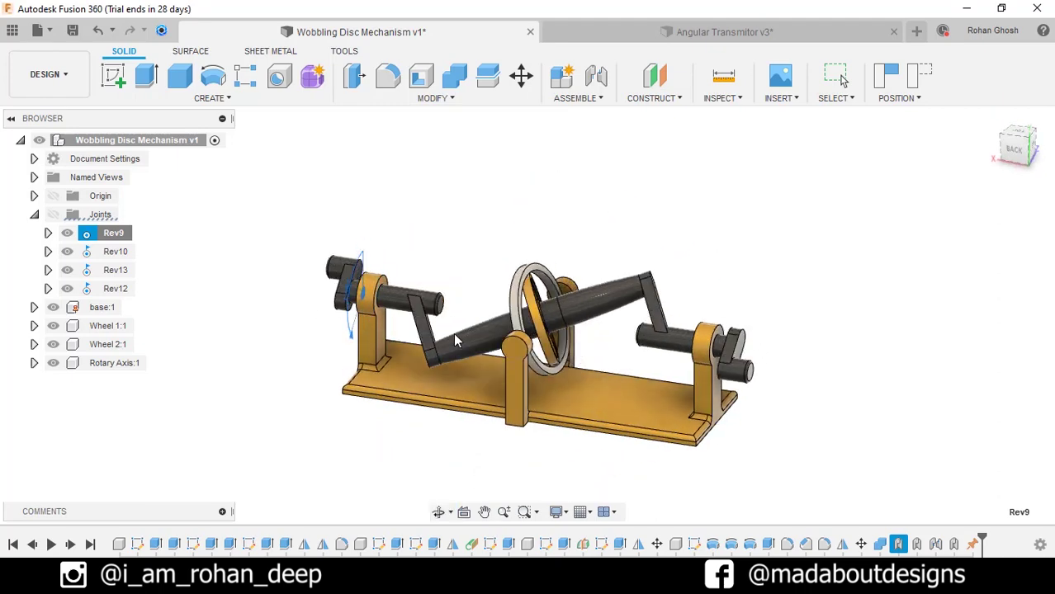
{"action": "left_click", "coordinate": [53, 363]}
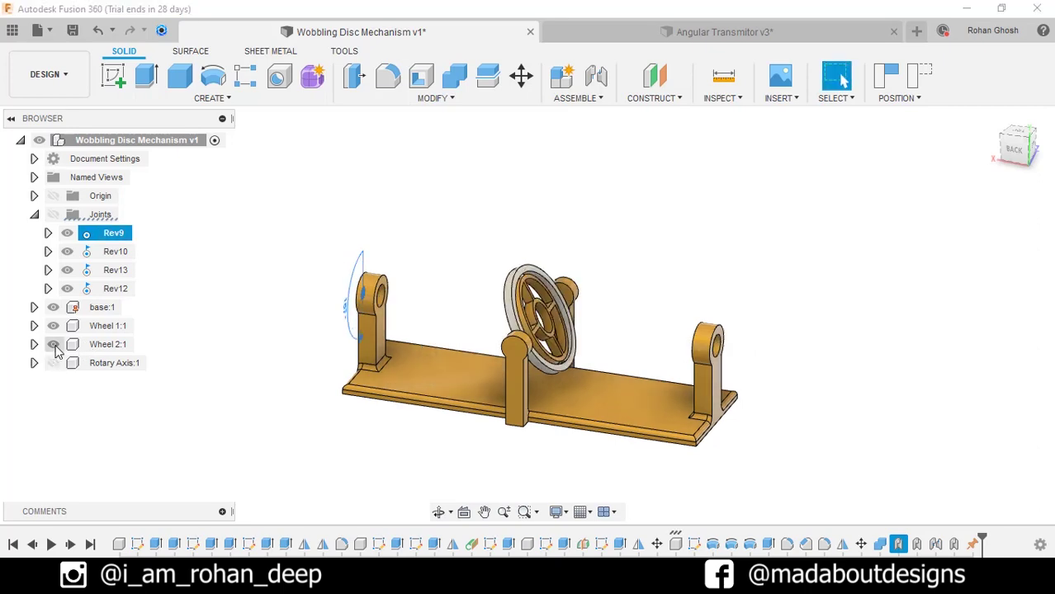
{"action": "left_click", "coordinate": [53, 345]}
{"action": "left_click", "coordinate": [53, 326]}
{"action": "left_click", "coordinate": [53, 326]}
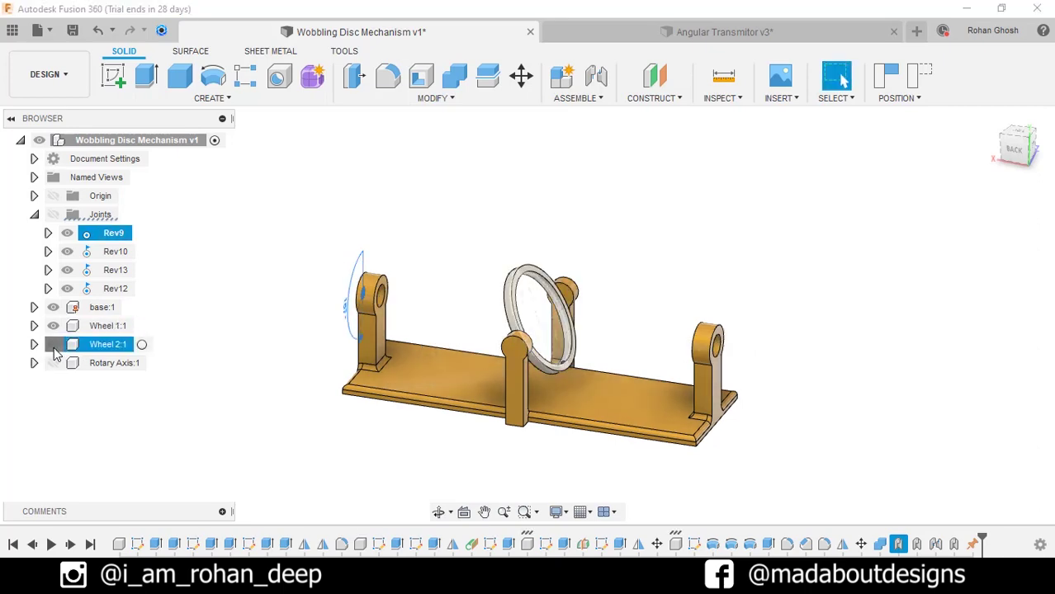
{"action": "left_click", "coordinate": [53, 344]}
{"action": "left_click", "coordinate": [52, 363]}
{"action": "left_click", "coordinate": [195, 428]}
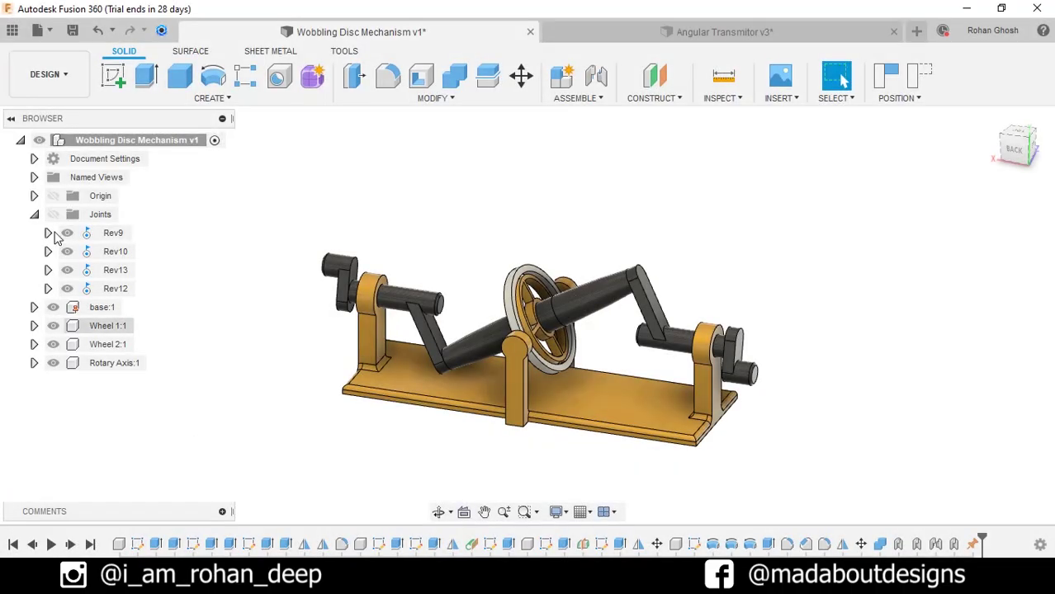
Step: Create a new blank design and expand its document settings to show the units
{"action": "left_click", "coordinate": [38, 30]}
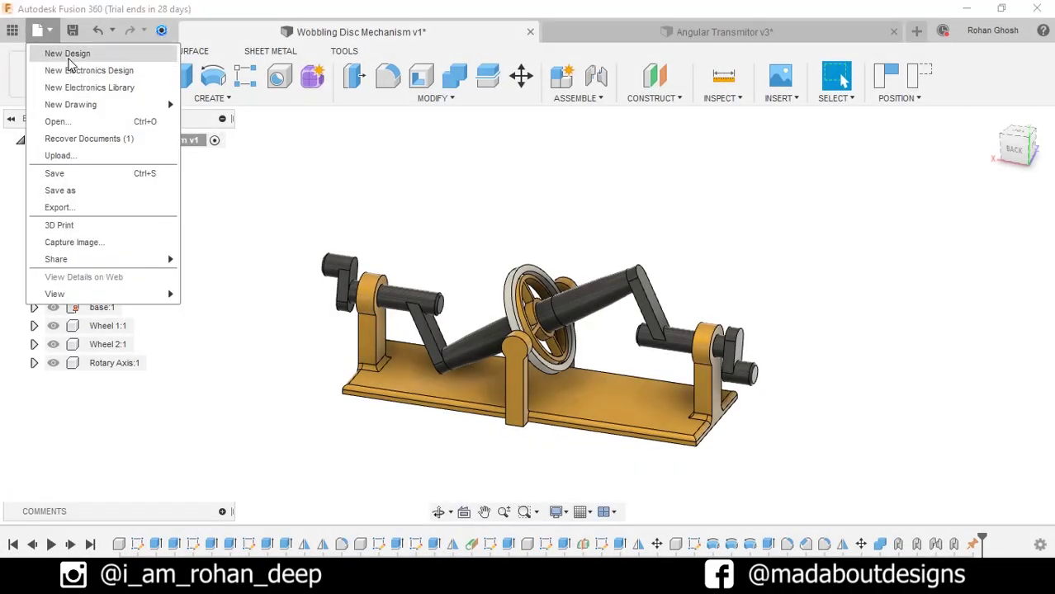
{"action": "left_click", "coordinate": [69, 54]}
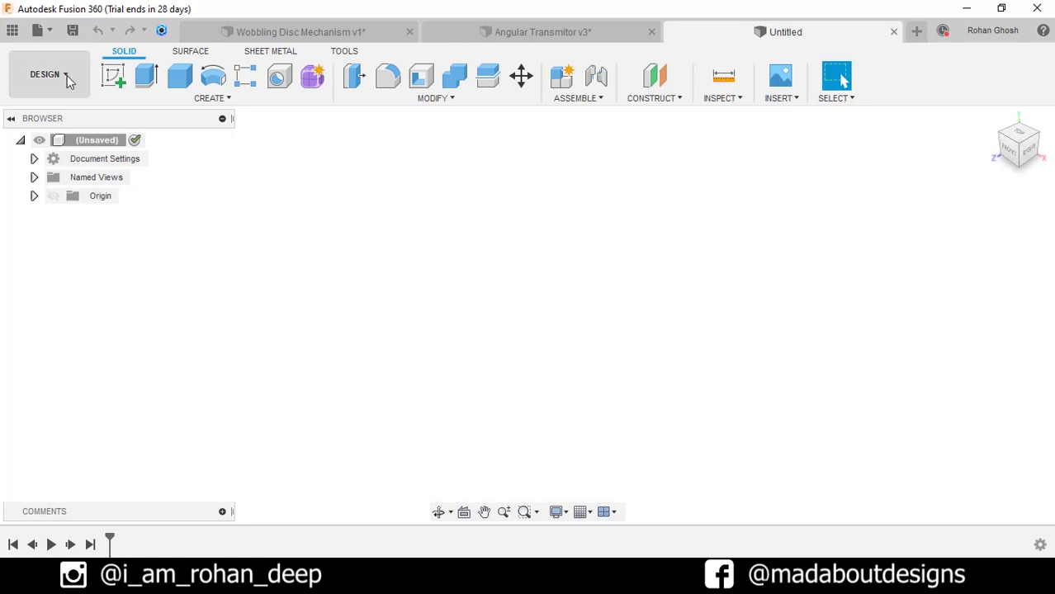
{"action": "left_click", "coordinate": [33, 160]}
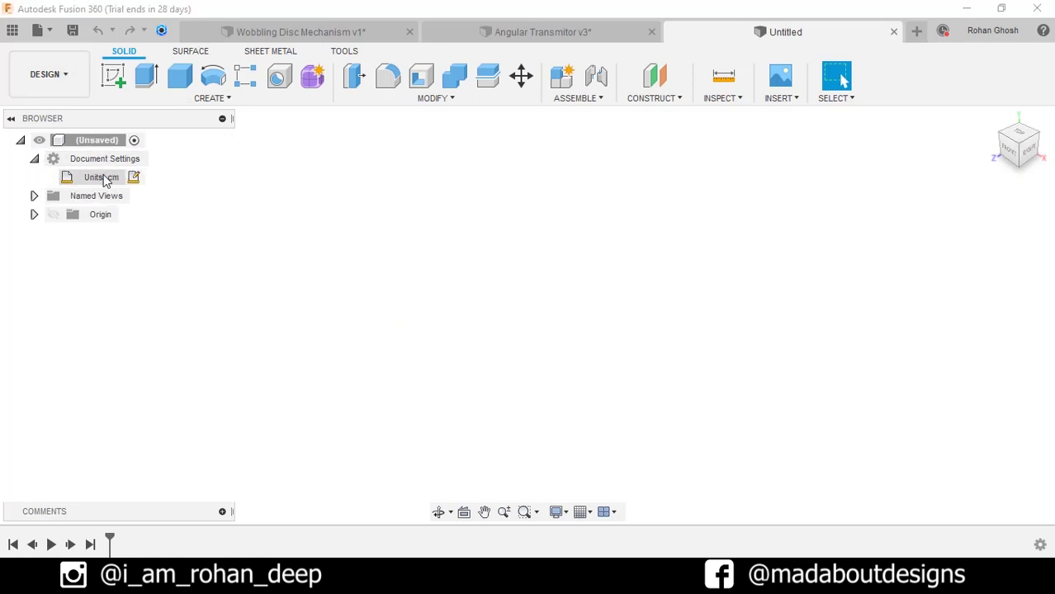
Step: Create an empty, activated component named Base in the new design
{"action": "left_click", "coordinate": [565, 79]}
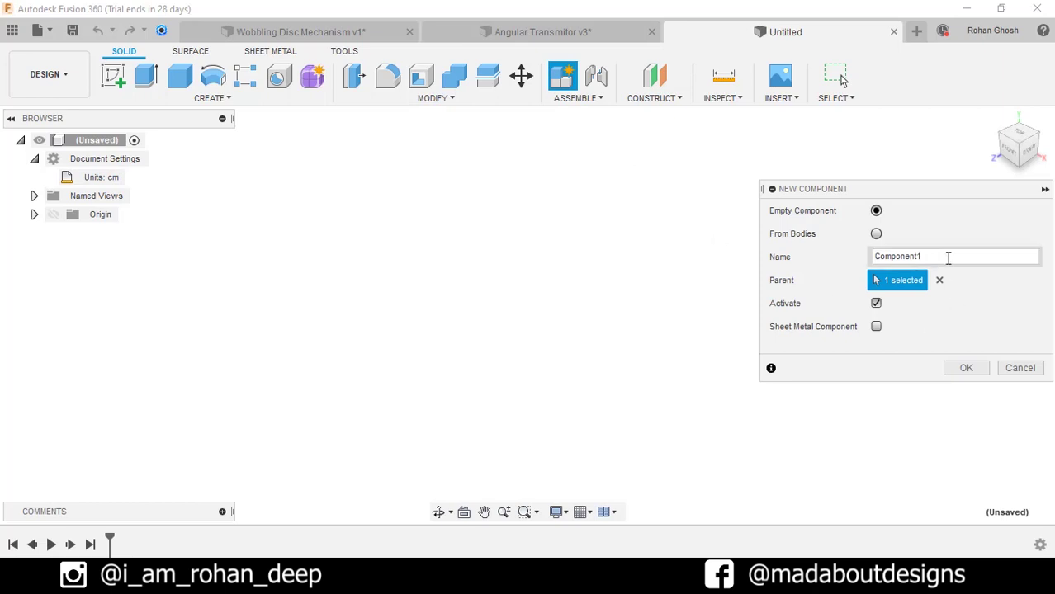
{"action": "left_click_drag", "start_coordinate": [947, 257], "coordinate": [827, 261]}
{"action": "type", "text": "Base"}
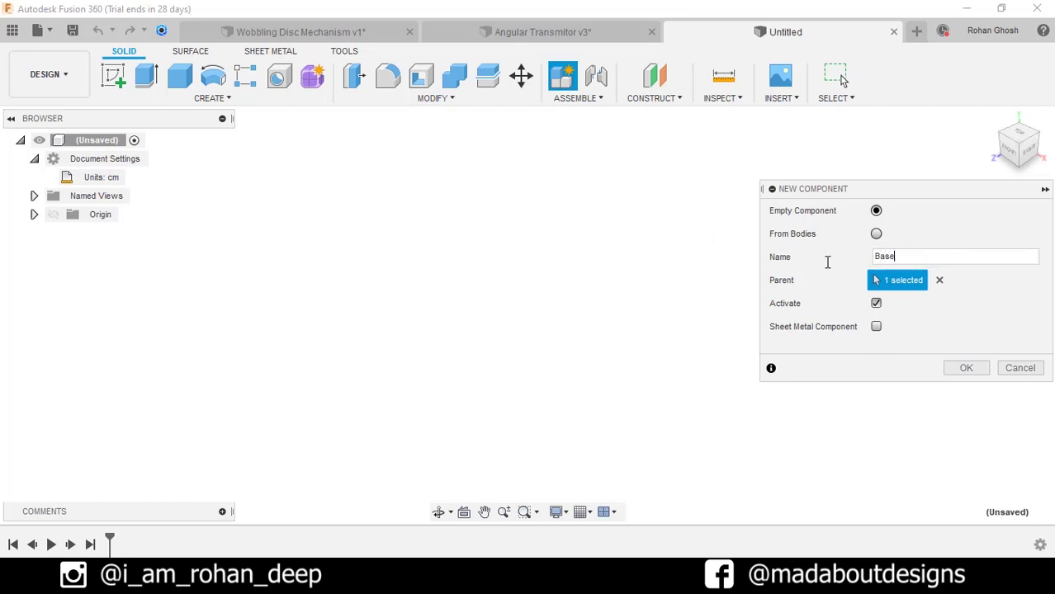
{"action": "left_click", "coordinate": [967, 369]}
Step: Sketch a center rectangle 40 cm long and 13 cm wide on the horizontal (top) plane, centred on the origin
{"action": "left_click", "coordinate": [113, 76]}
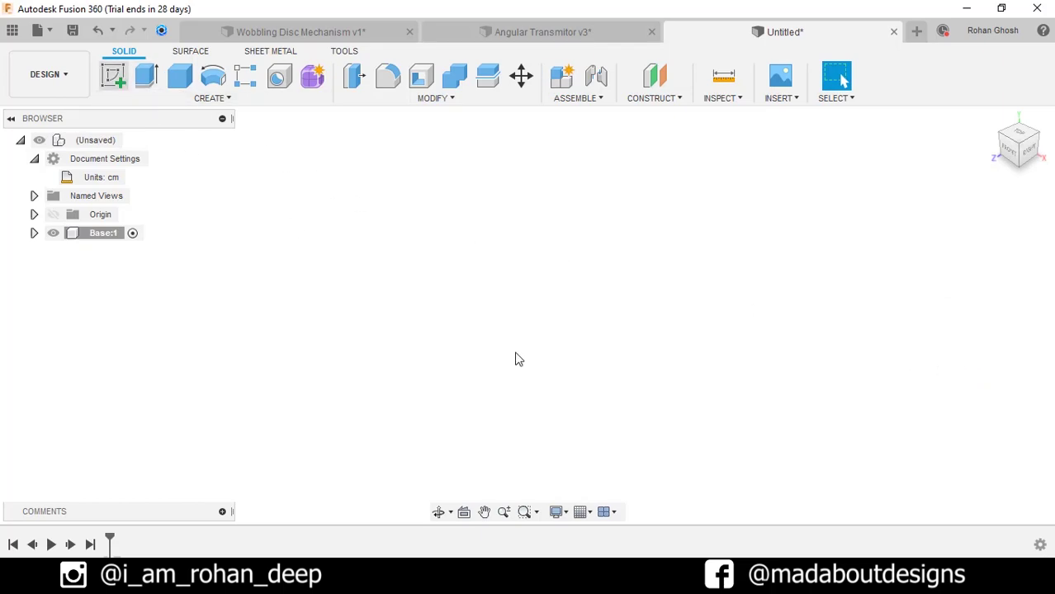
{"action": "left_click", "coordinate": [551, 357]}
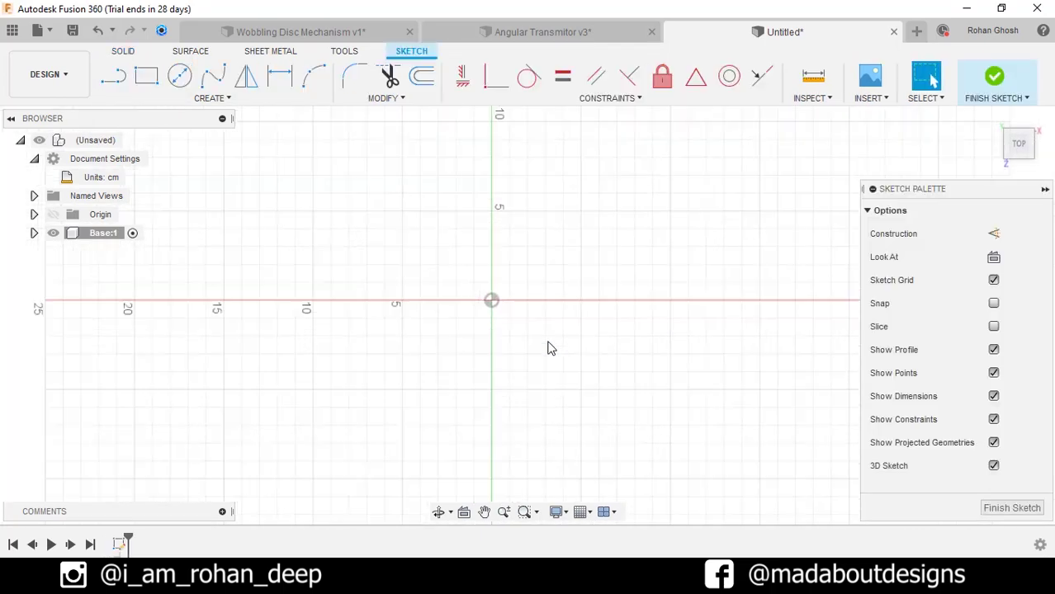
{"action": "left_click", "coordinate": [150, 79]}
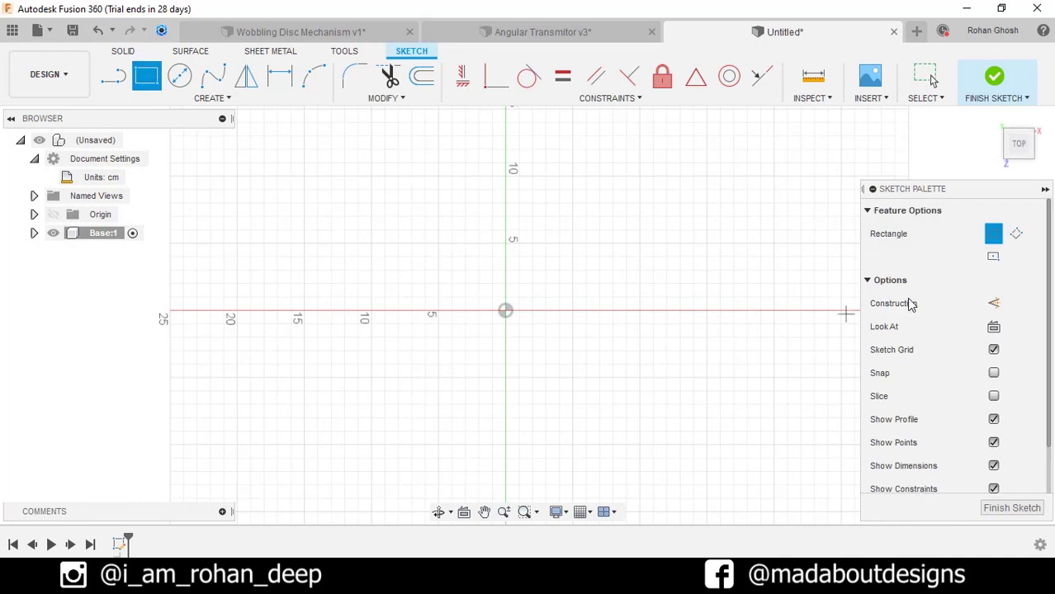
{"action": "left_click", "coordinate": [994, 257]}
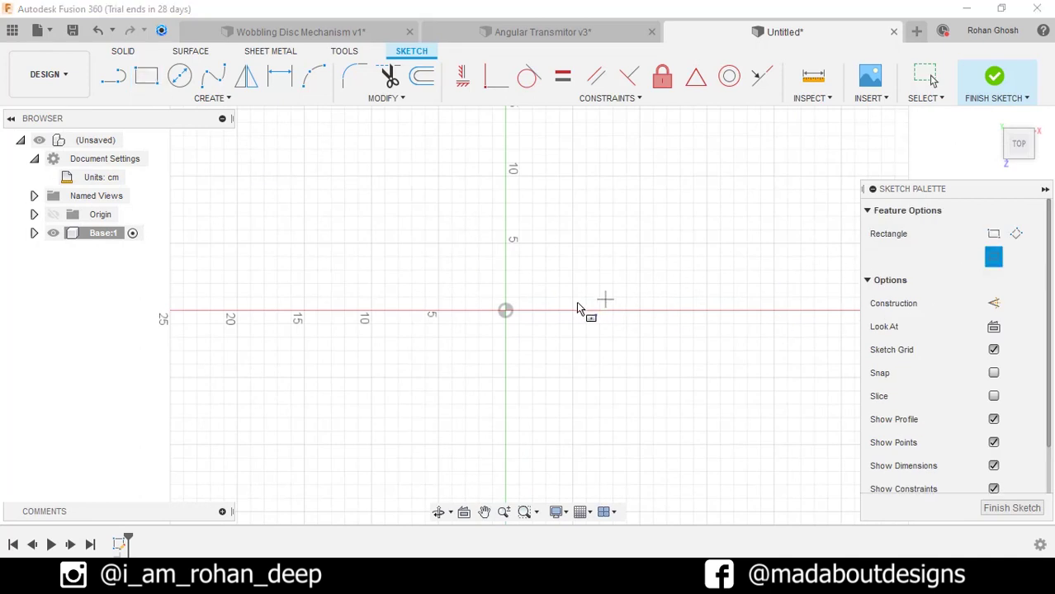
{"action": "left_click", "coordinate": [506, 315]}
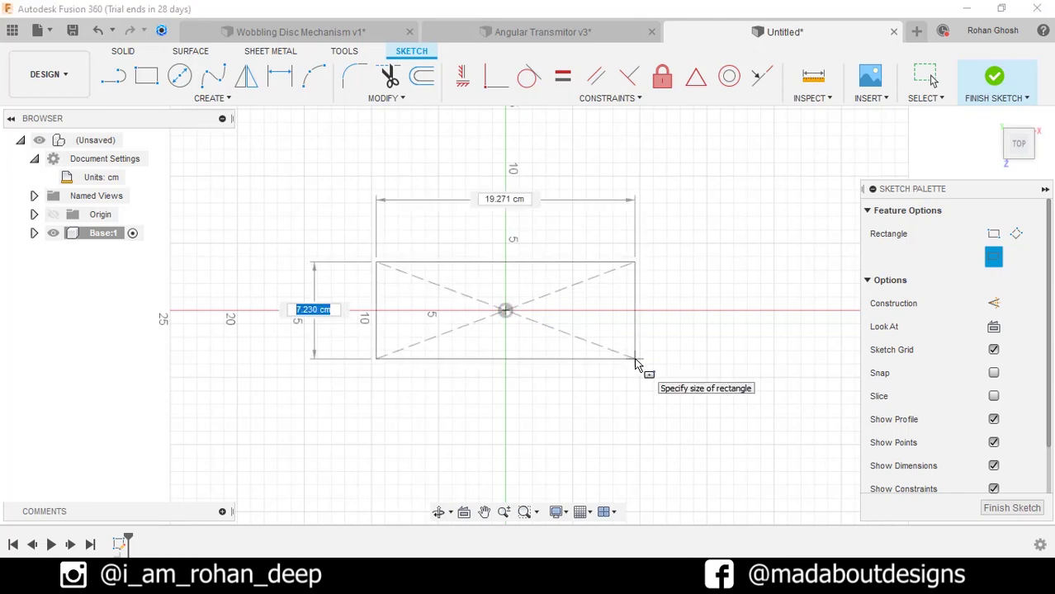
{"action": "type", "text": "13"}
{"action": "key", "text": "Tab"}
{"action": "type", "text": "40"}
{"action": "key", "text": "Tab"}
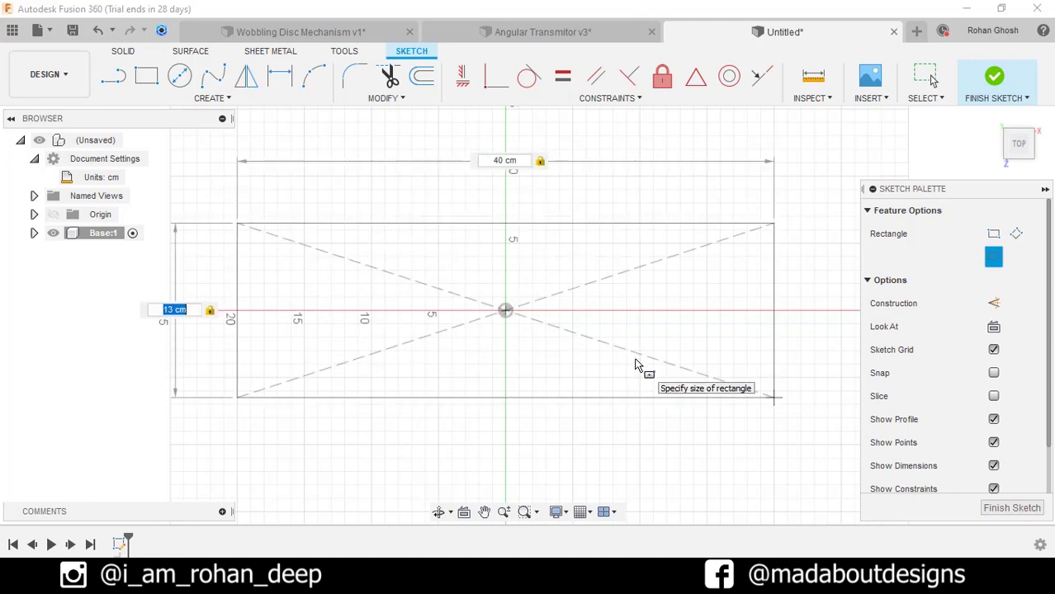
{"action": "key", "text": "Return"}
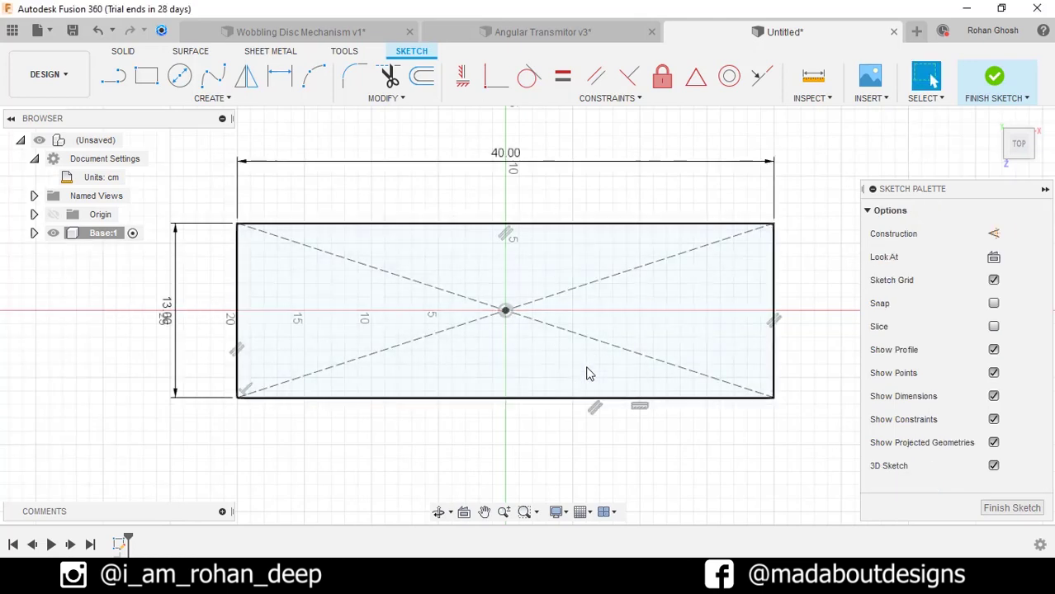
Step: Delete the rectangle's diagonal construction lines and fix its four edges in place with the Fix constraint
{"action": "left_click_drag", "start_coordinate": [570, 368], "coordinate": [461, 275]}
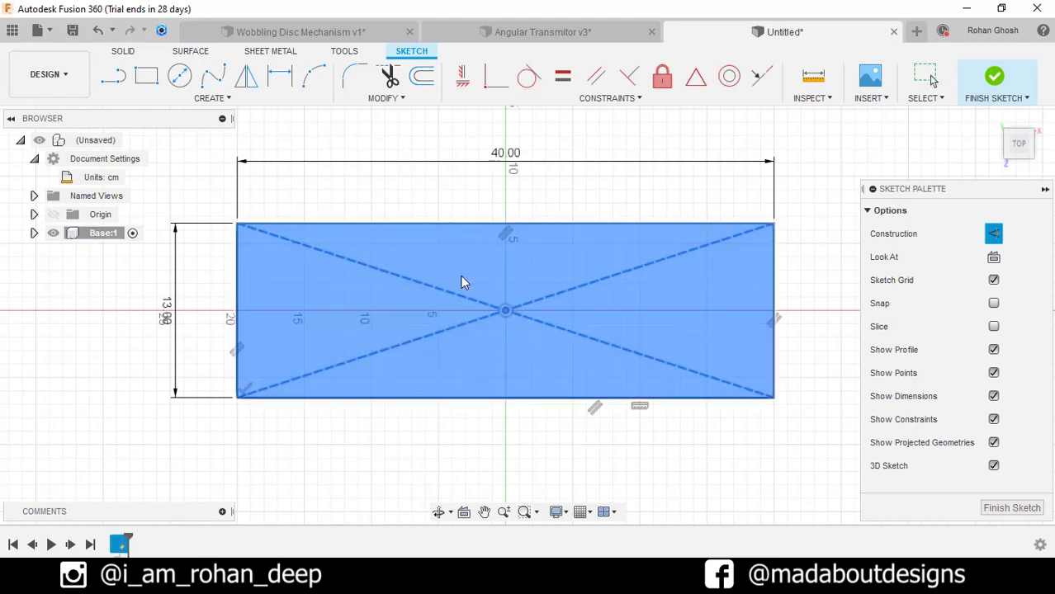
{"action": "key", "text": "Delete"}
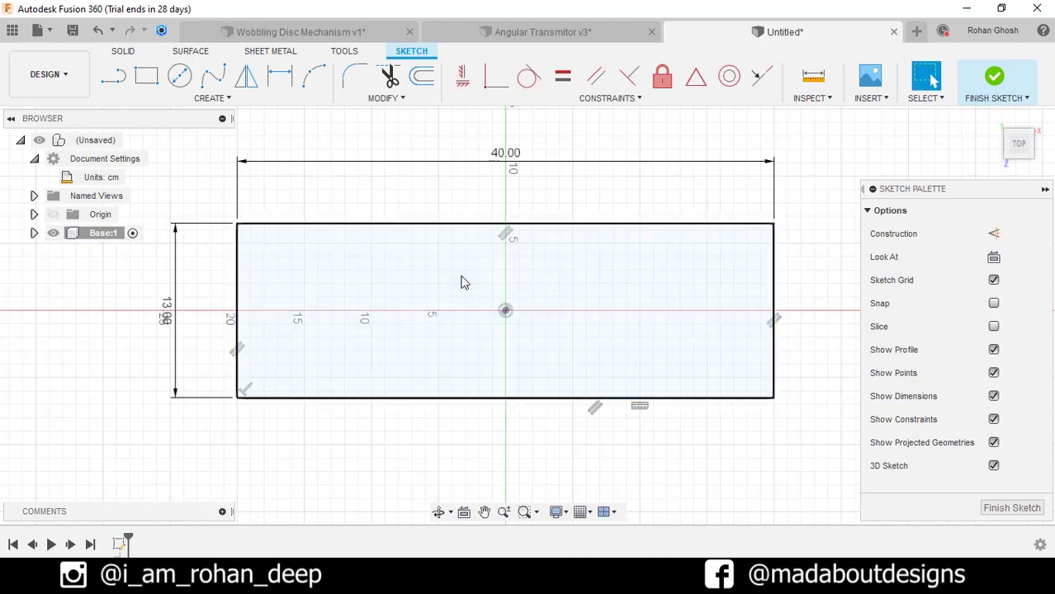
{"action": "double_click", "coordinate": [445, 223]}
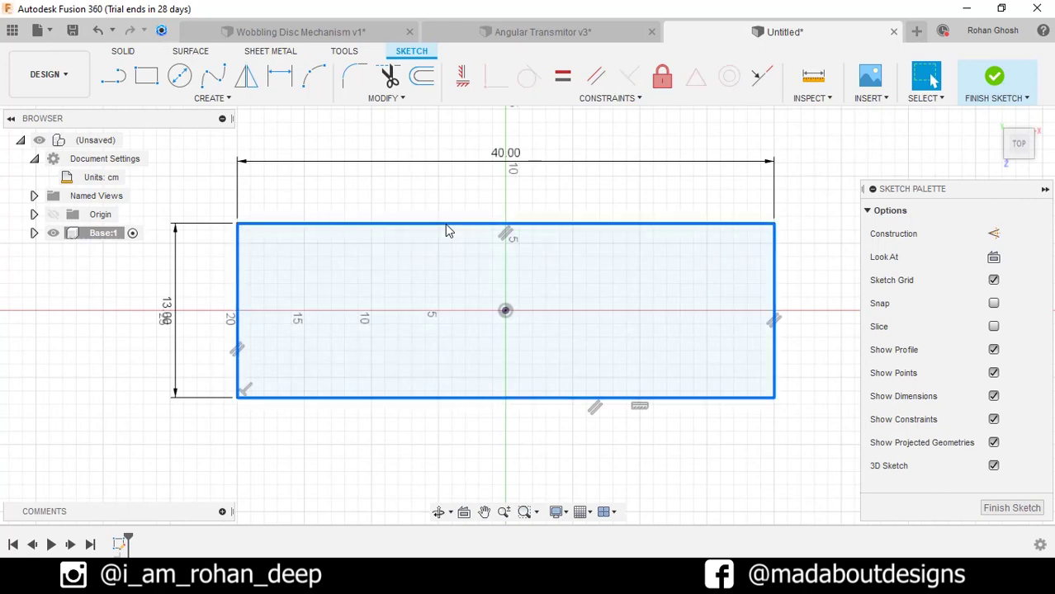
{"action": "left_click", "coordinate": [661, 82]}
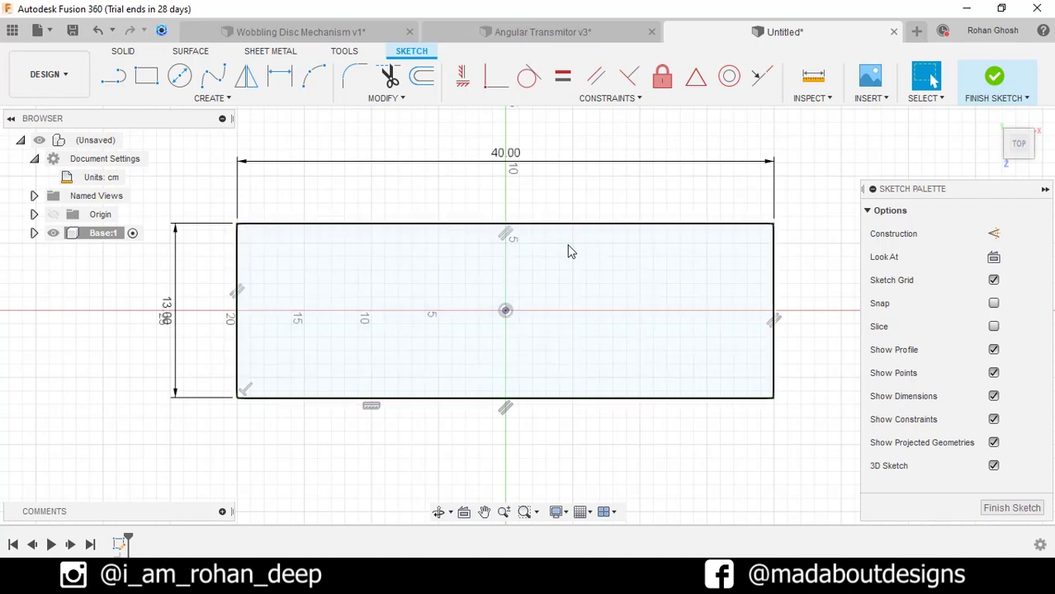
Step: Draw a 2 cm by 3 cm two-point rectangle inside the base outline, starting on its left short edge near mid-width
{"action": "left_click", "coordinate": [146, 76]}
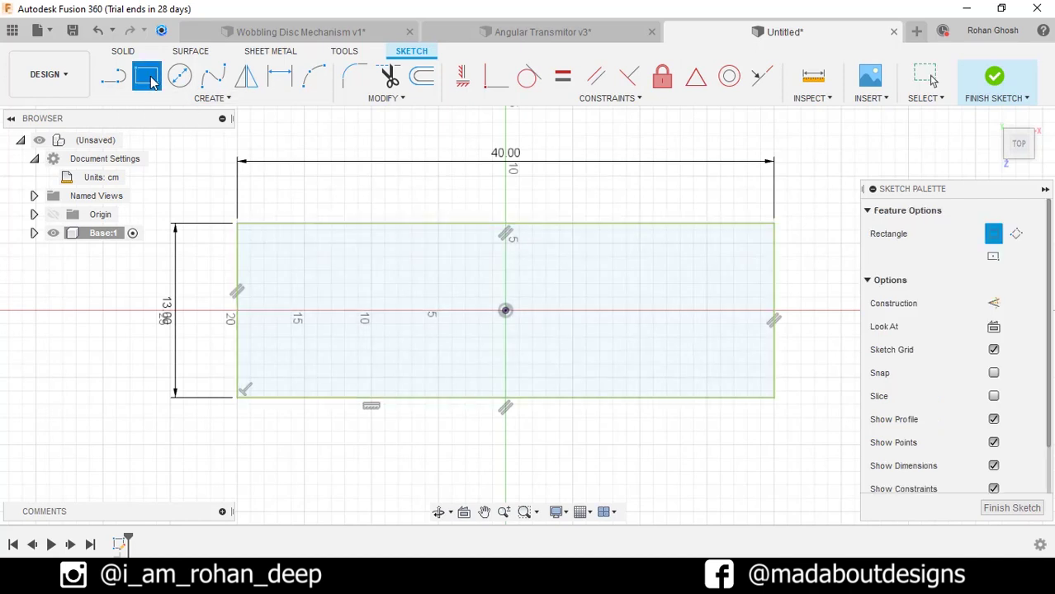
{"action": "left_click", "coordinate": [239, 298]}
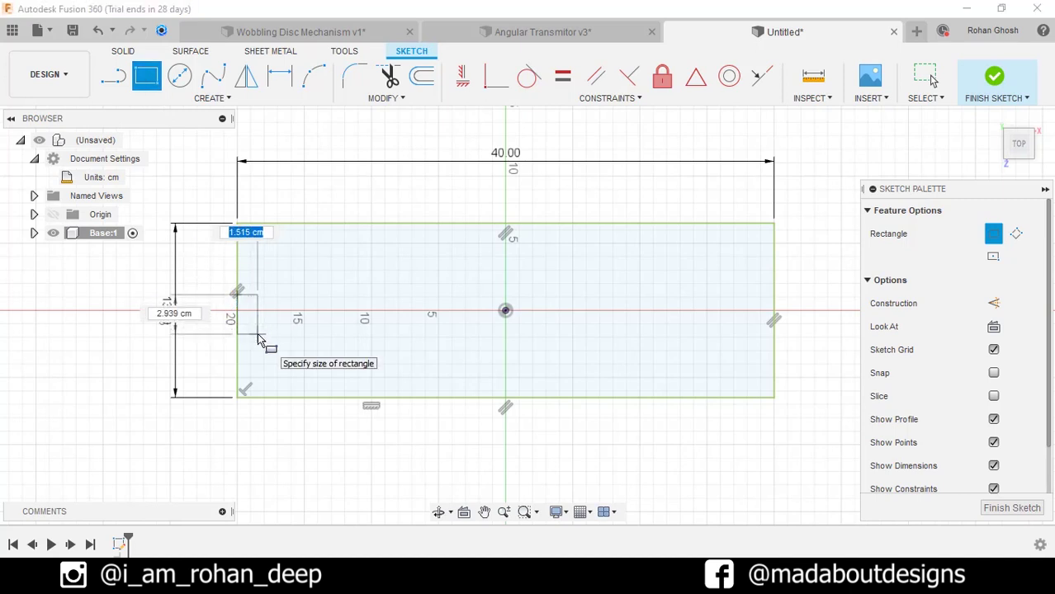
{"action": "type", "text": "2"}
{"action": "key", "text": "Tab"}
{"action": "type", "text": "3"}
{"action": "key", "text": "Tab"}
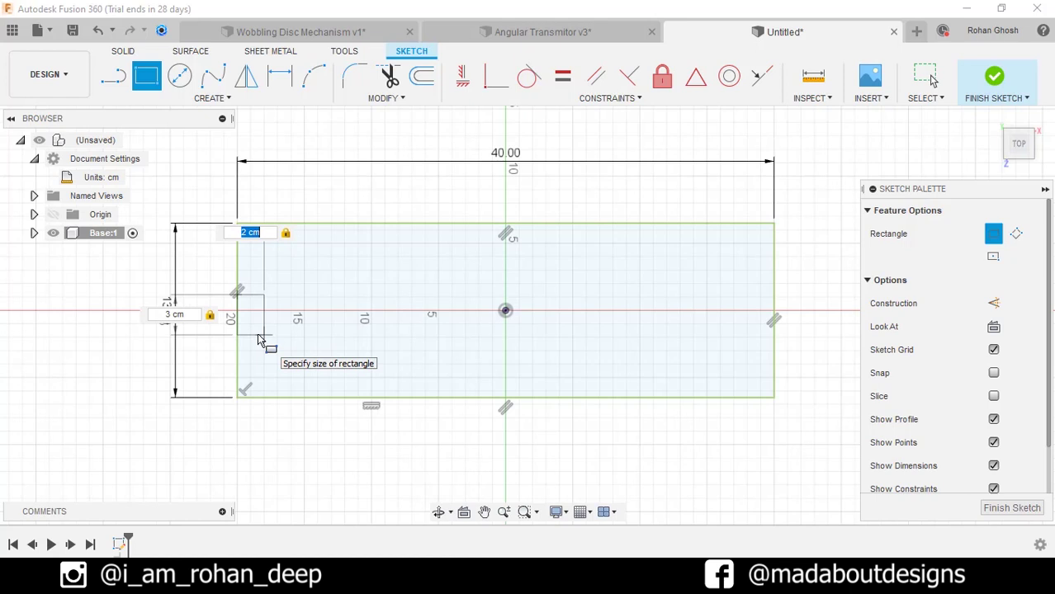
{"action": "key", "text": "Return"}
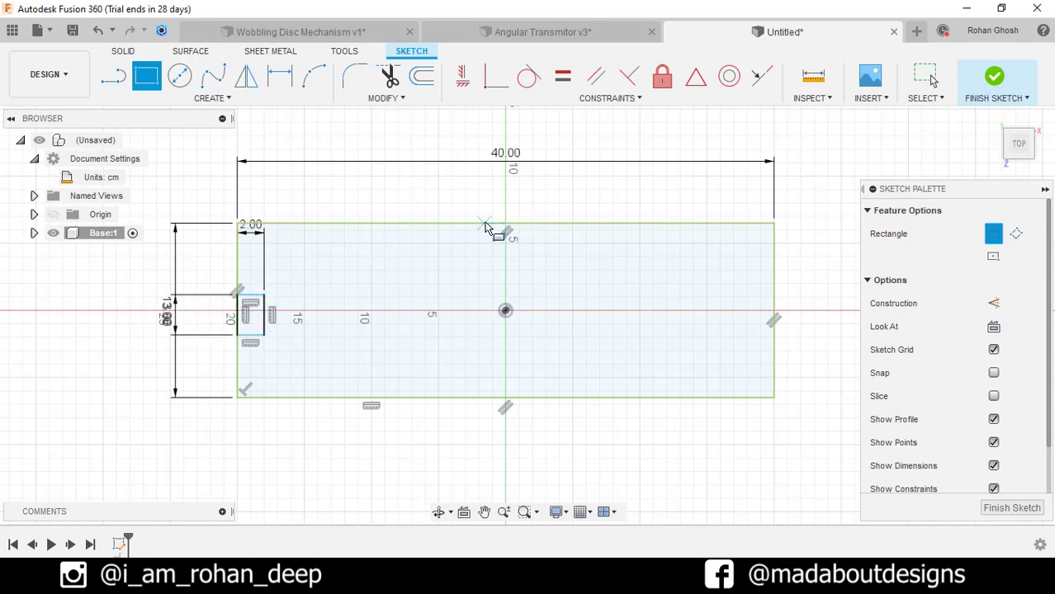
Step: Draw a rectangle 2 cm wide and 1.5 cm deep outward from the base outline's upper long edge, near the middle
{"action": "left_click", "coordinate": [484, 225]}
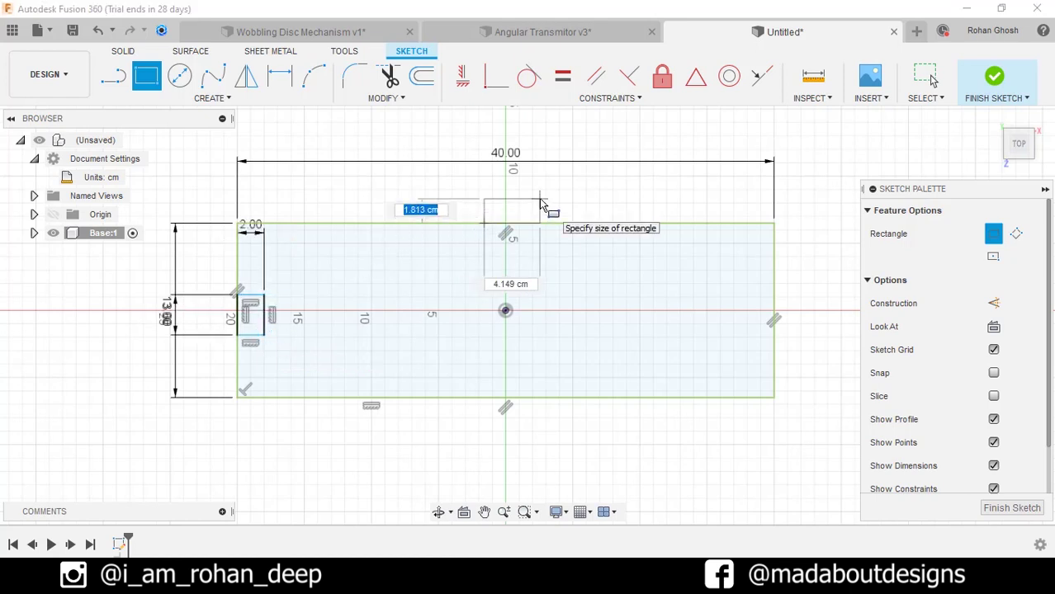
{"action": "type", "text": "1.5"}
{"action": "key", "text": "Tab"}
{"action": "type", "text": "2"}
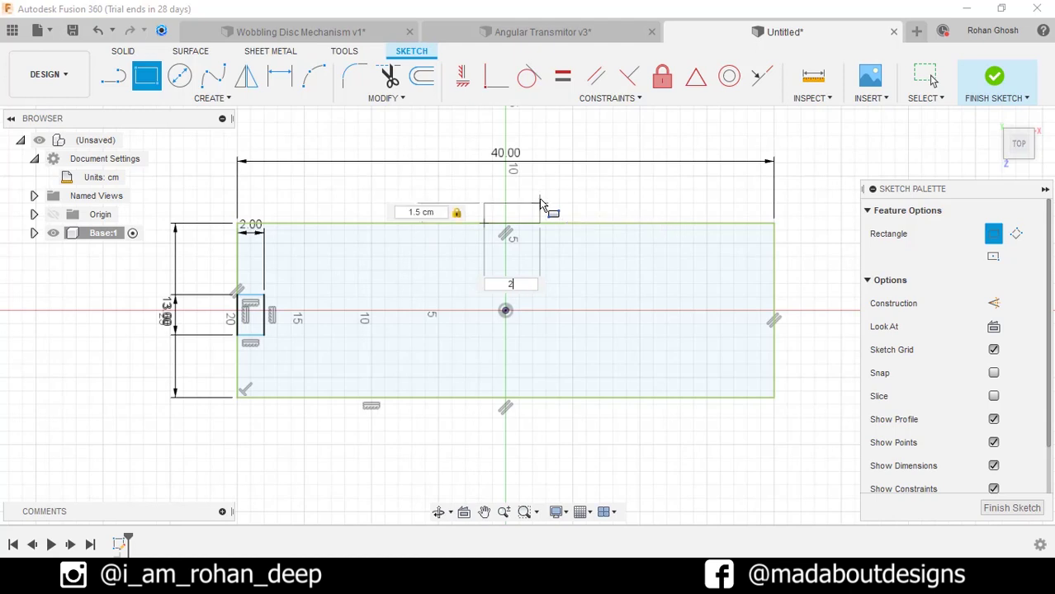
{"action": "key", "text": "Tab"}
{"action": "key", "text": "Return"}
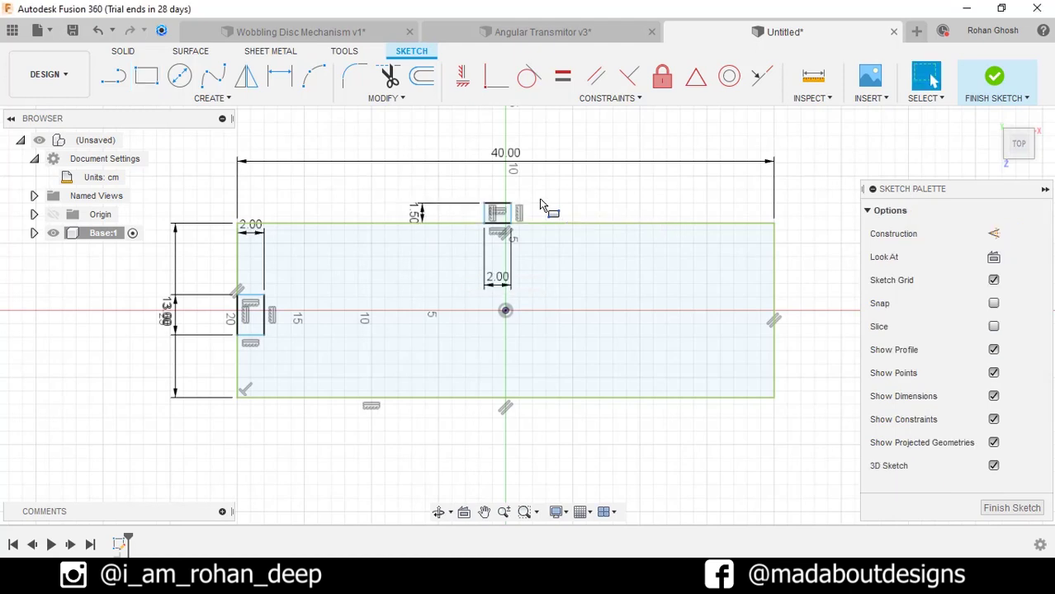
Step: Dimension the lower edge of the 2 by 3 cm rectangle at 1.5 cm from the origin, centring it on the horizontal axis
{"action": "left_click", "coordinate": [279, 76]}
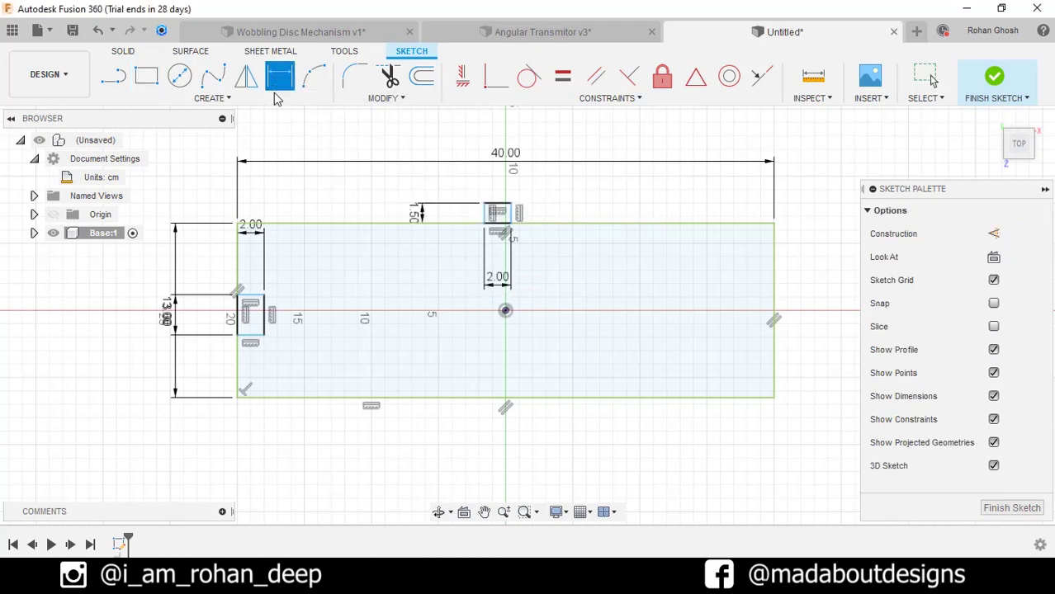
{"action": "scroll", "coordinate": [295, 324], "scroll_direction": "up", "scroll_amount": 3}
{"action": "left_click", "coordinate": [229, 345]}
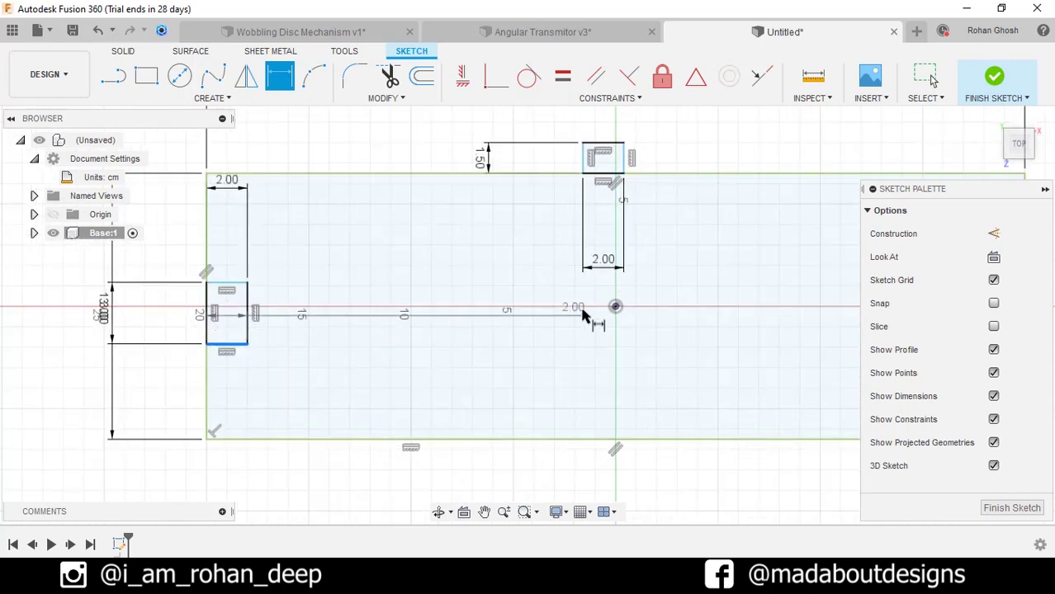
{"action": "left_click", "coordinate": [614, 307]}
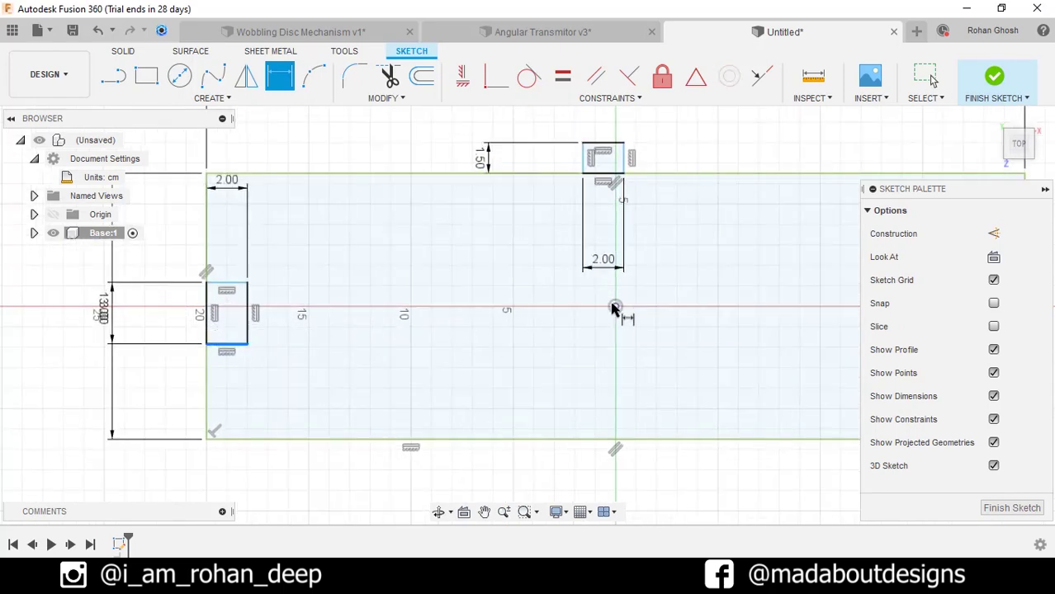
{"action": "left_click", "coordinate": [496, 388]}
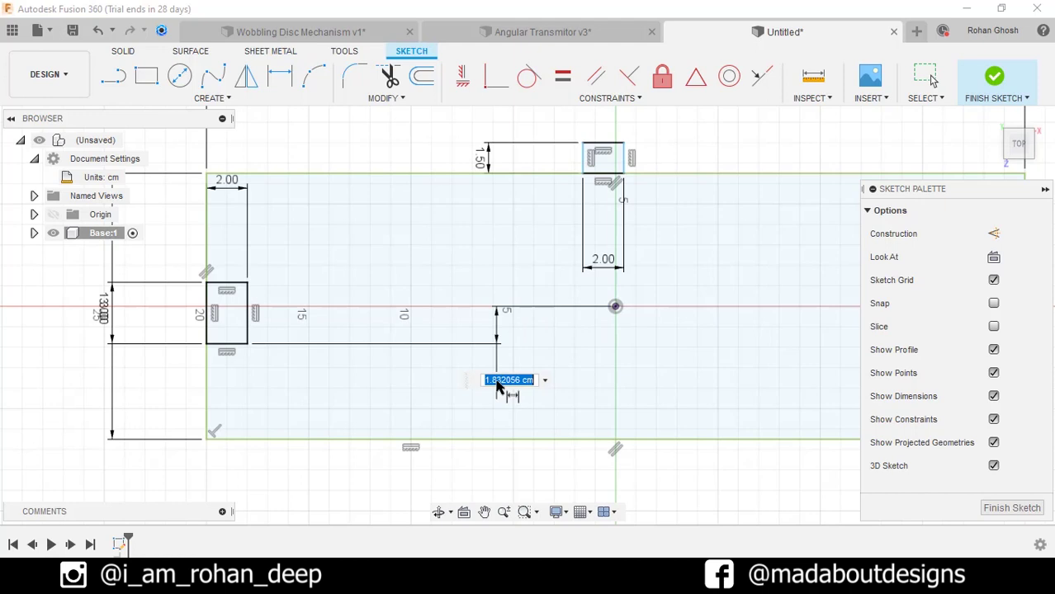
{"action": "type", "text": "1.5"}
{"action": "key", "text": "Return"}
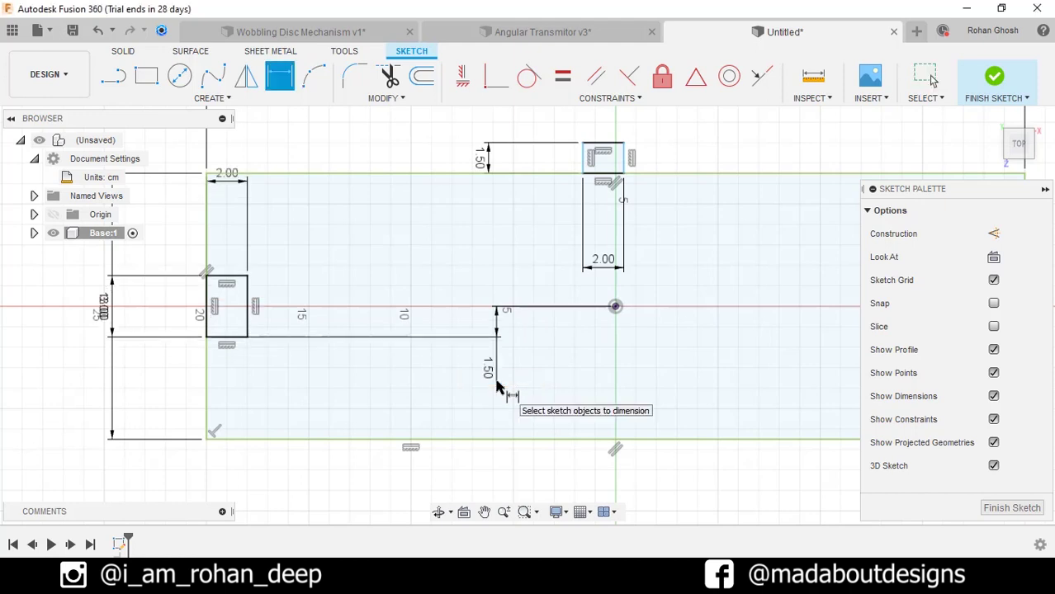
Step: Dimension the right side of the small rectangle on the upper long edge at 1 cm from the origin, centring it
{"action": "left_click", "coordinate": [628, 165]}
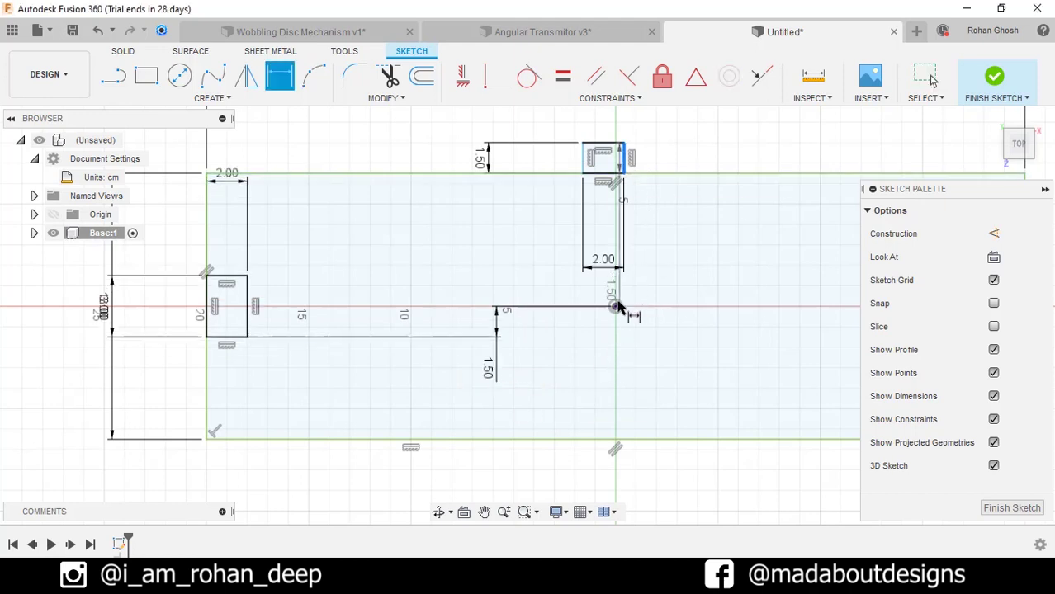
{"action": "left_click", "coordinate": [615, 305]}
{"action": "left_click", "coordinate": [689, 308]}
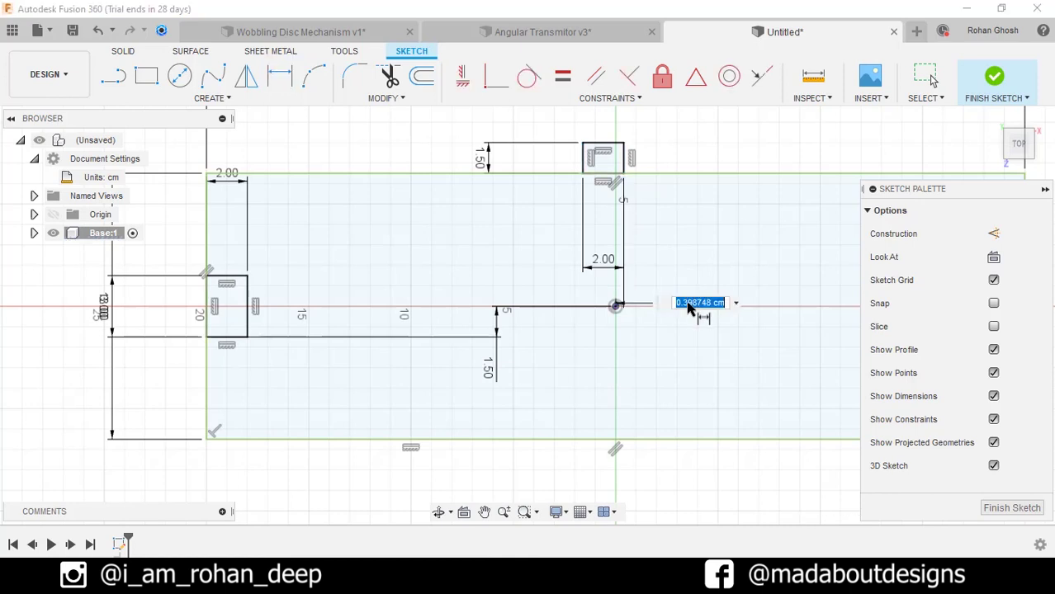
{"action": "type", "text": "1"}
{"action": "key", "text": "Return"}
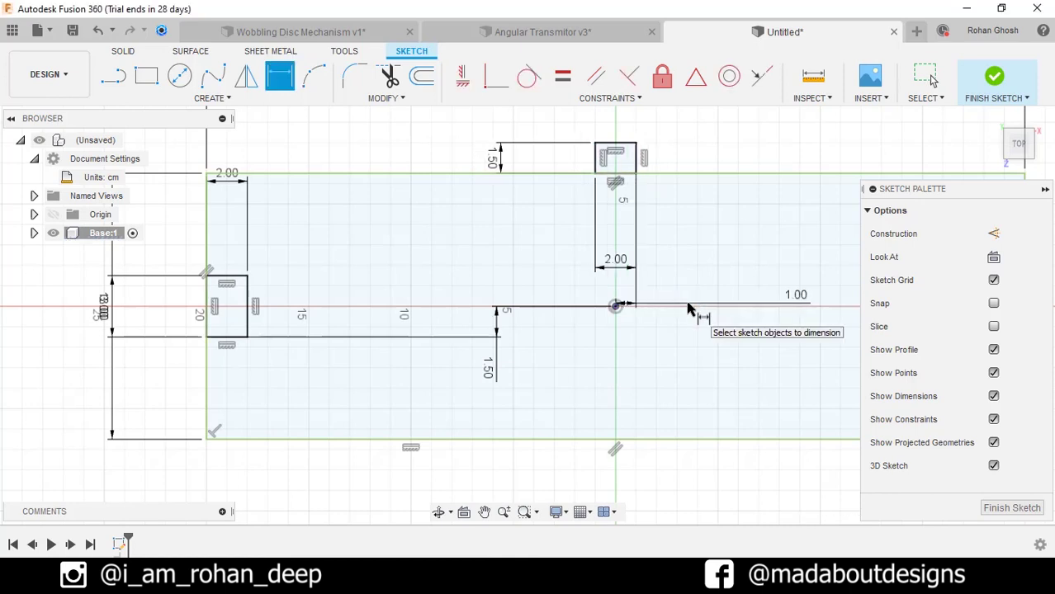
Step: Hide the sketch dimensions to declutter the base plate sketch
{"action": "scroll", "coordinate": [690, 308], "scroll_direction": "down", "scroll_amount": 2}
{"action": "middle_click_drag", "start_coordinate": [690, 309], "coordinate": [599, 303]}
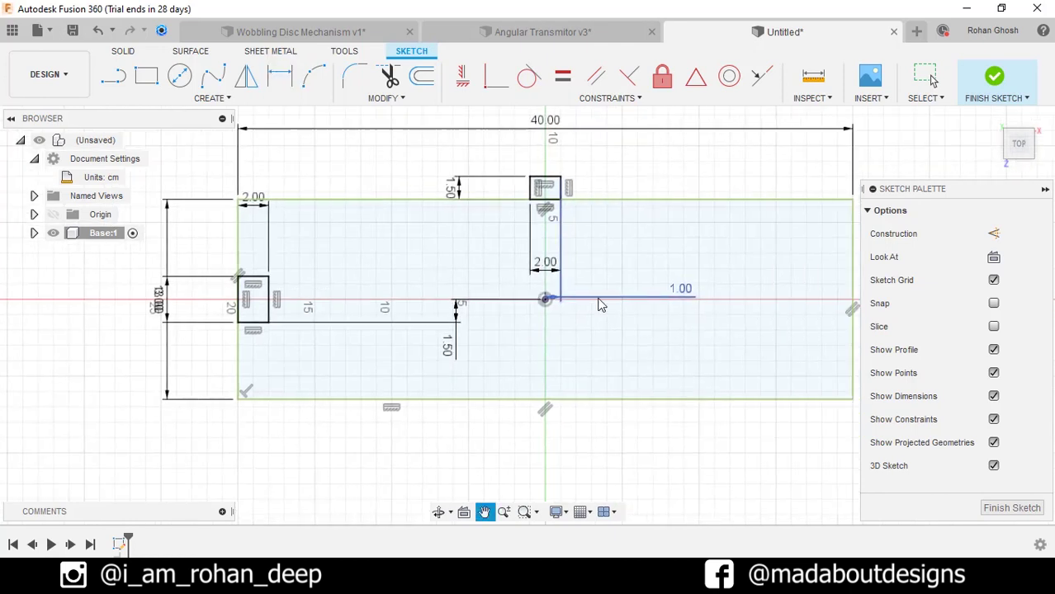
{"action": "left_click", "coordinate": [994, 397]}
{"action": "mouse_move", "coordinate": [690, 441]}
{"action": "middle_mouse_down"}
{"action": "mouse_move", "coordinate": [553, 459]}
{"action": "mouse_move", "coordinate": [560, 467]}
{"action": "middle_mouse_up"}
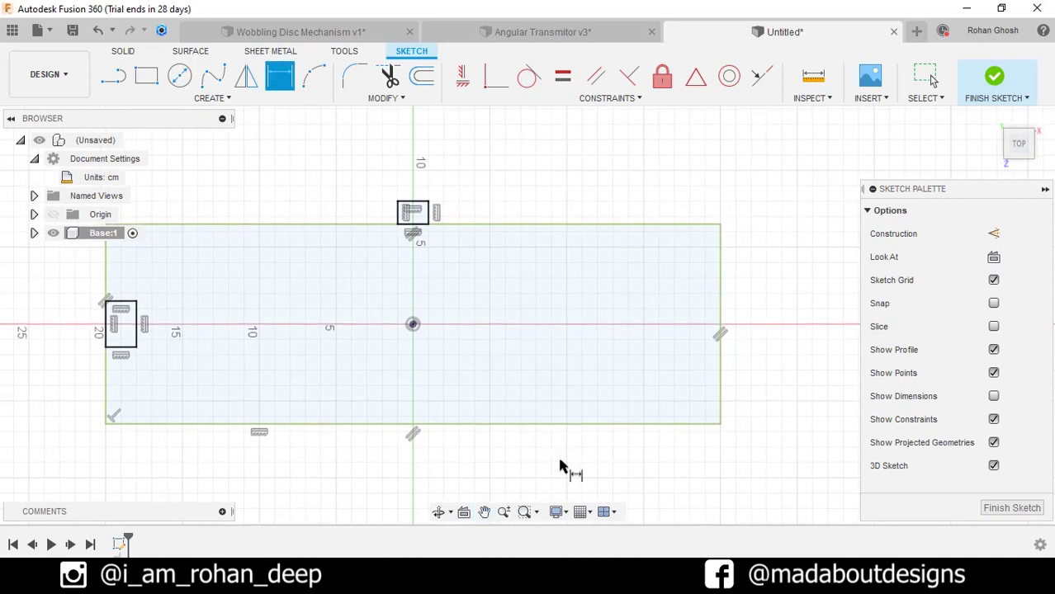
Step: Draw two construction lines from the origin, one horizontal to the right and one vertical downward, both inside the base outline
{"action": "left_click", "coordinate": [128, 76]}
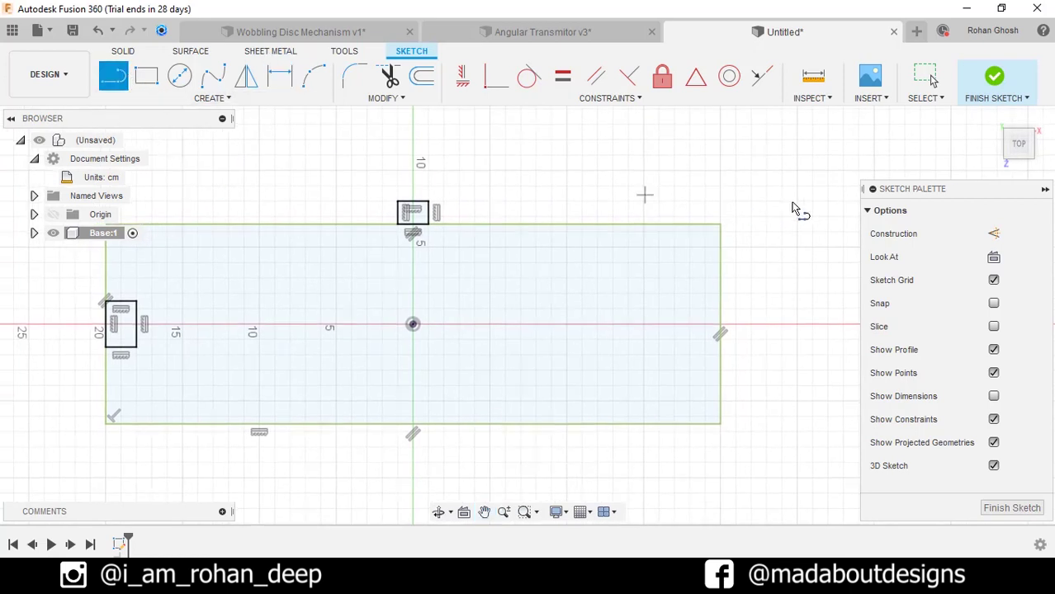
{"action": "left_click", "coordinate": [995, 234]}
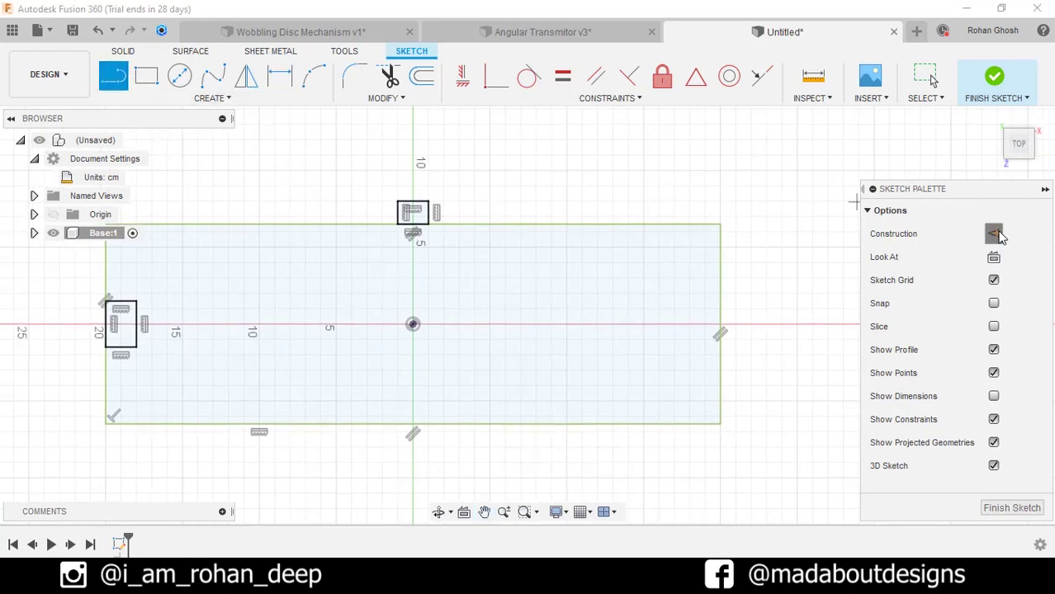
{"action": "left_click", "coordinate": [414, 324]}
{"action": "left_click", "coordinate": [539, 324]}
{"action": "key", "text": "Escape"}
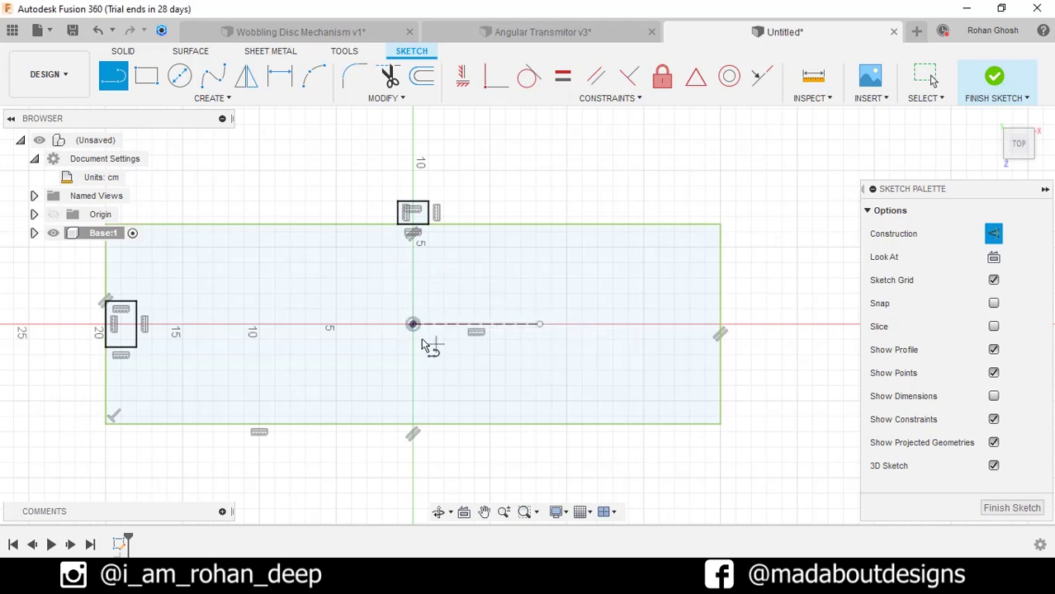
{"action": "left_click", "coordinate": [413, 323]}
{"action": "left_click", "coordinate": [414, 402]}
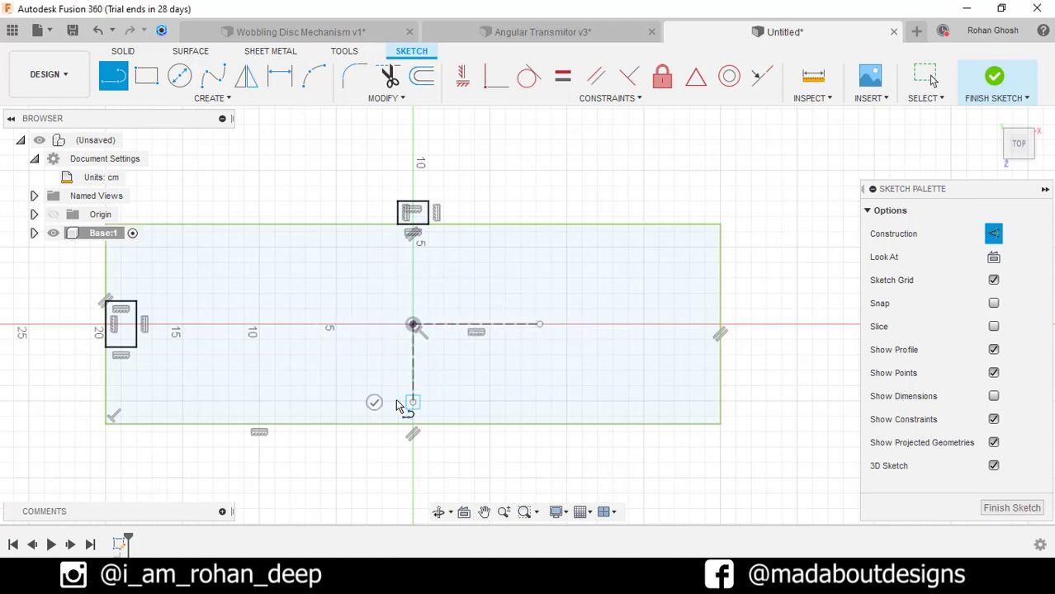
{"action": "key", "text": "Escape"}
{"action": "key", "text": "Escape"}
{"action": "middle_click_drag", "start_coordinate": [425, 377], "coordinate": [456, 376]}
{"action": "key", "text": "l"}
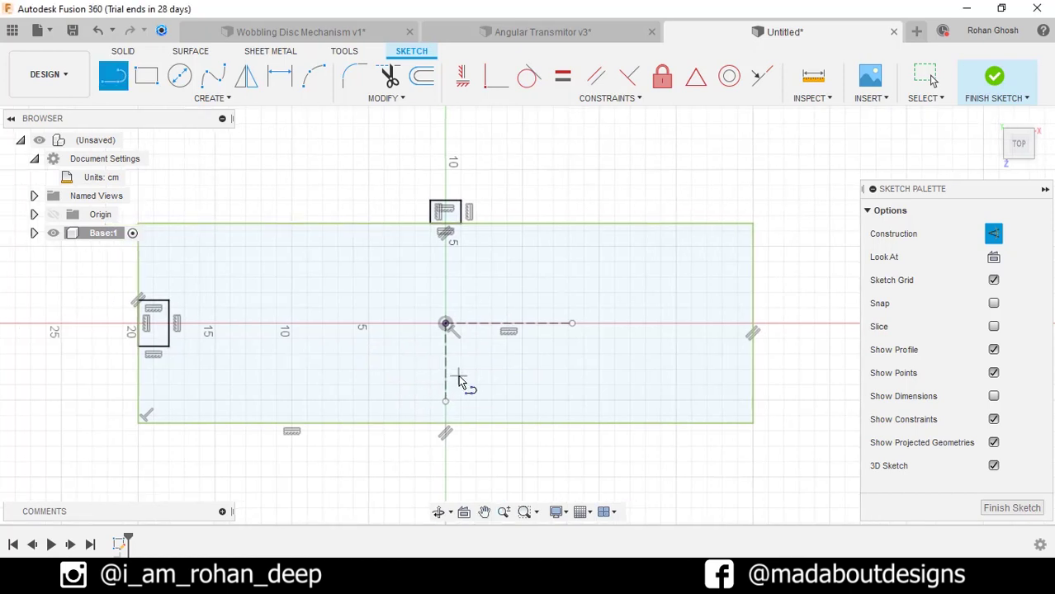
Step: Mirror the small rectangle on the upper long edge across the horizontal construction line
{"action": "left_click", "coordinate": [216, 103]}
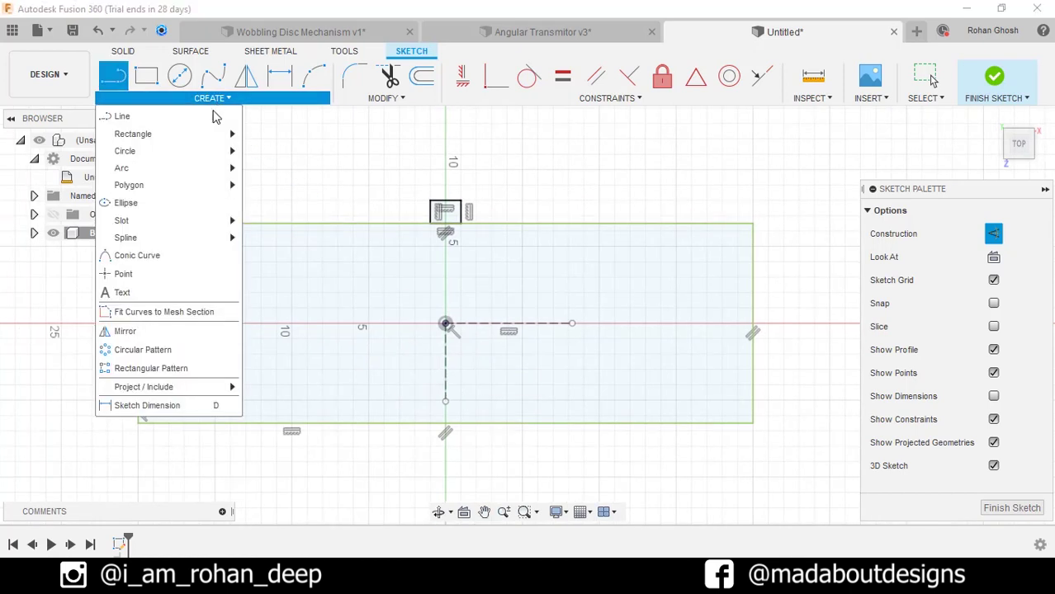
{"action": "left_click", "coordinate": [185, 331]}
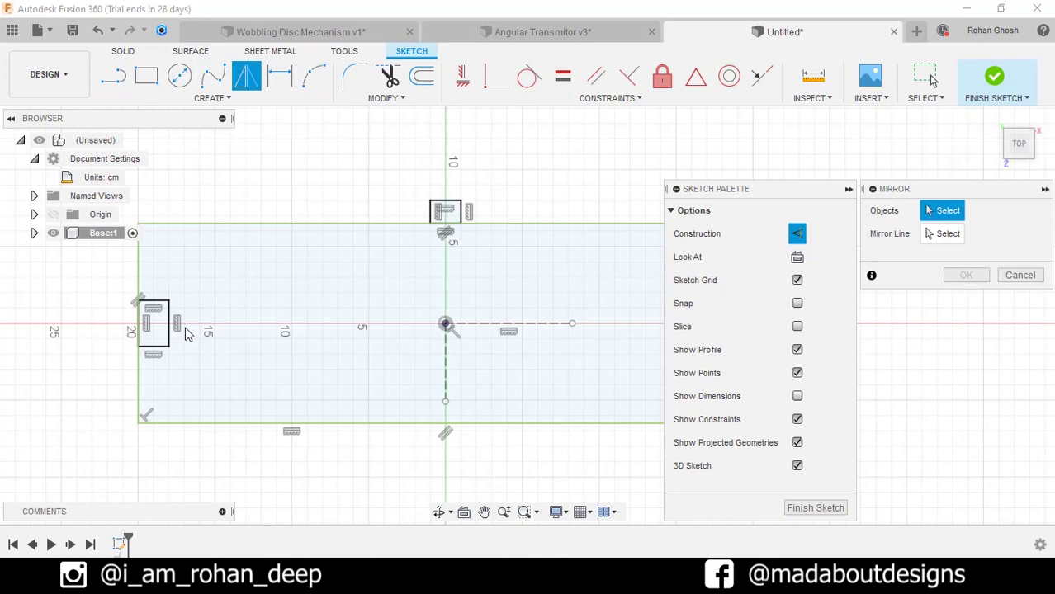
{"action": "double_click", "coordinate": [430, 216]}
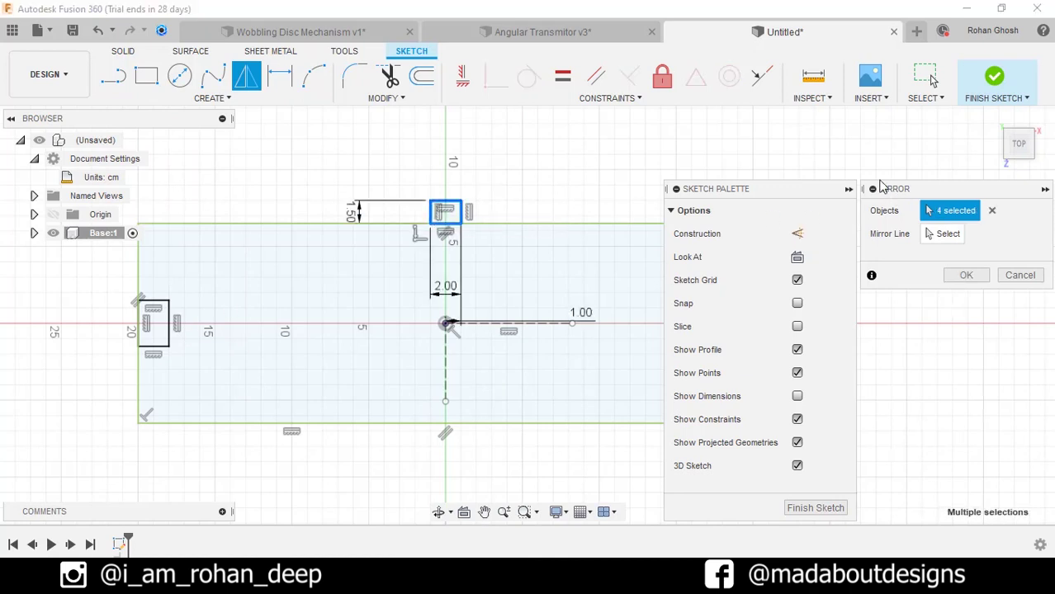
{"action": "mouse_move", "coordinate": [892, 189]}
{"action": "left_mouse_down"}
{"action": "mouse_move", "coordinate": [660, 134]}
{"action": "mouse_move", "coordinate": [678, 159]}
{"action": "left_mouse_up"}
{"action": "left_click", "coordinate": [712, 186]}
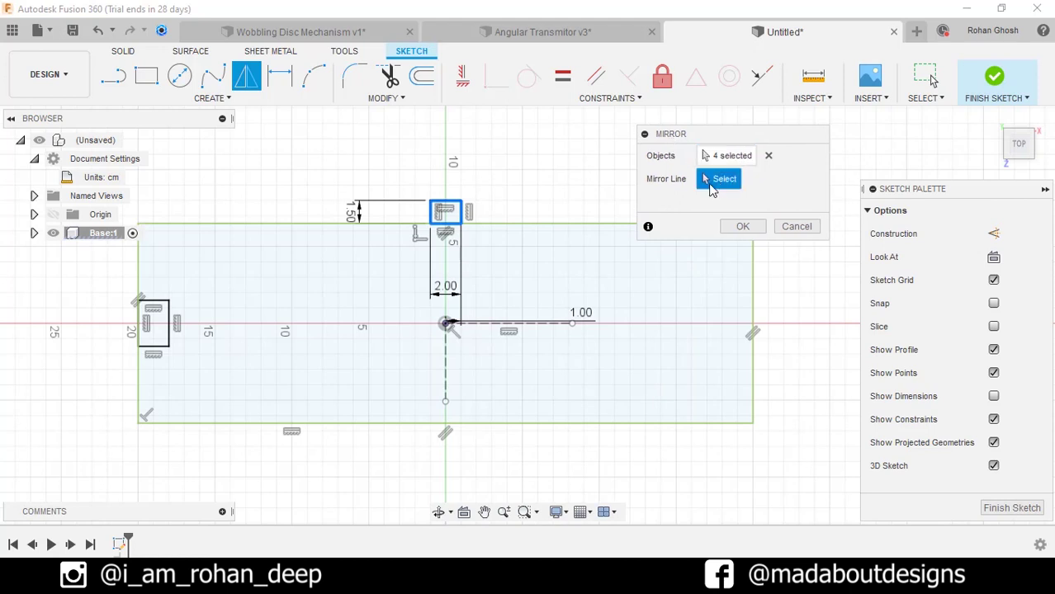
{"action": "left_click", "coordinate": [505, 323]}
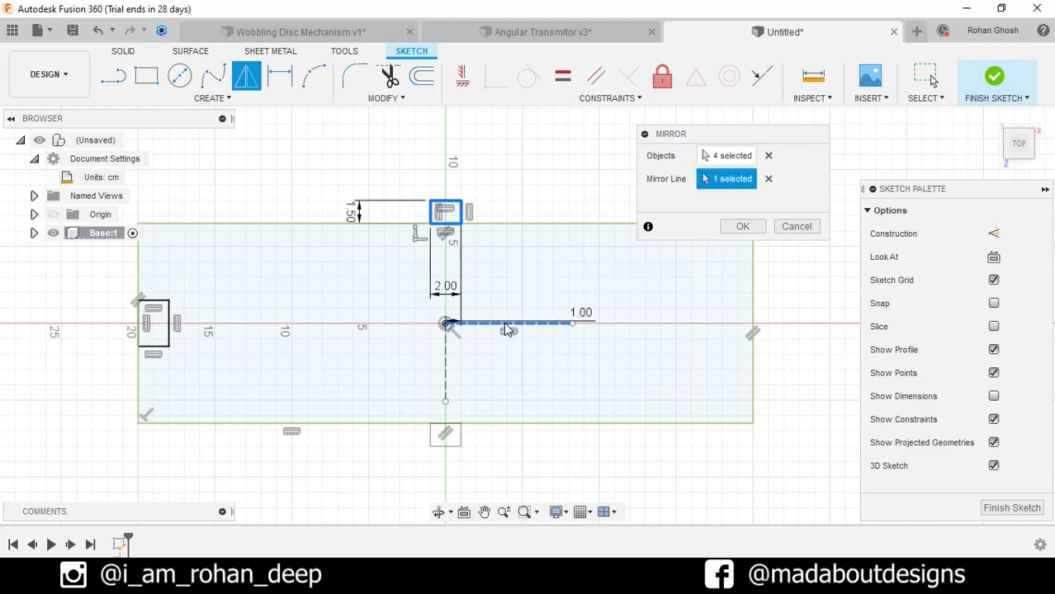
{"action": "left_click", "coordinate": [743, 226]}
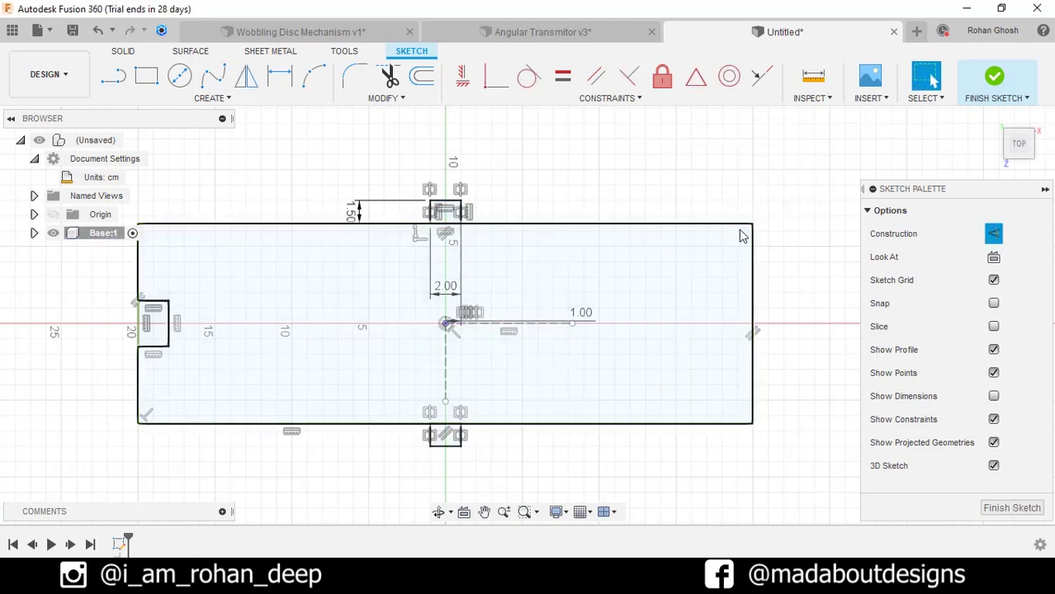
Step: Mirror the 2 by 3 cm rectangle at the left short edge across the vertical construction line
{"action": "right_click", "coordinate": [789, 236]}
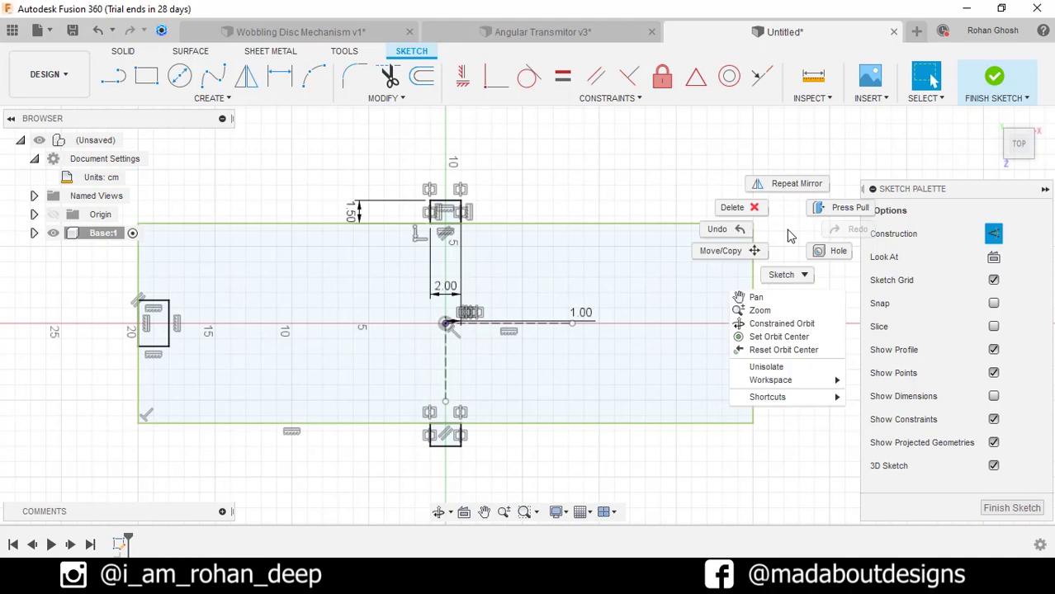
{"action": "left_click", "coordinate": [786, 179]}
{"action": "double_click", "coordinate": [171, 320]}
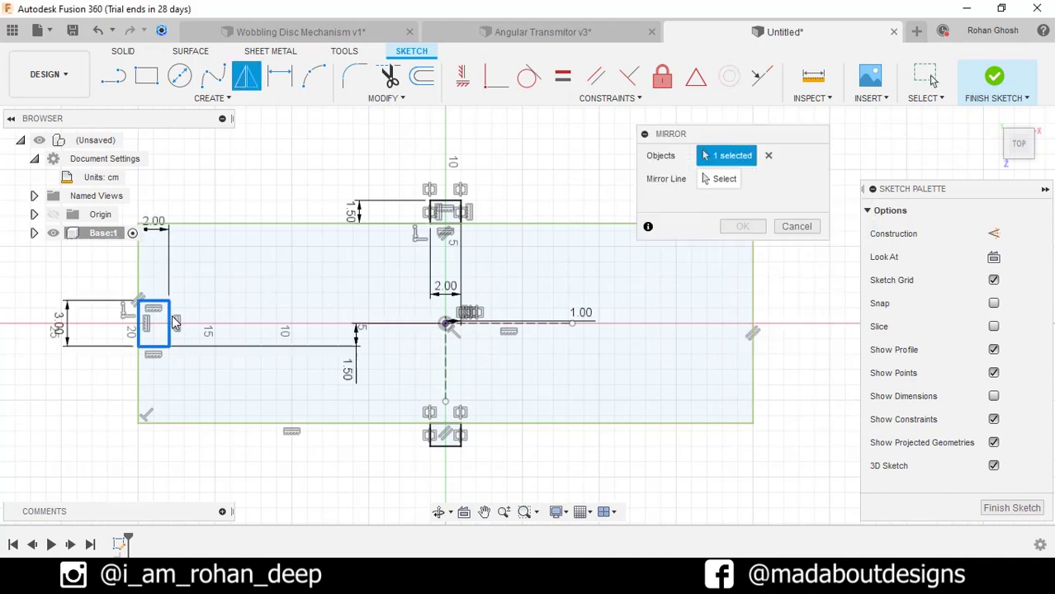
{"action": "left_click", "coordinate": [709, 180]}
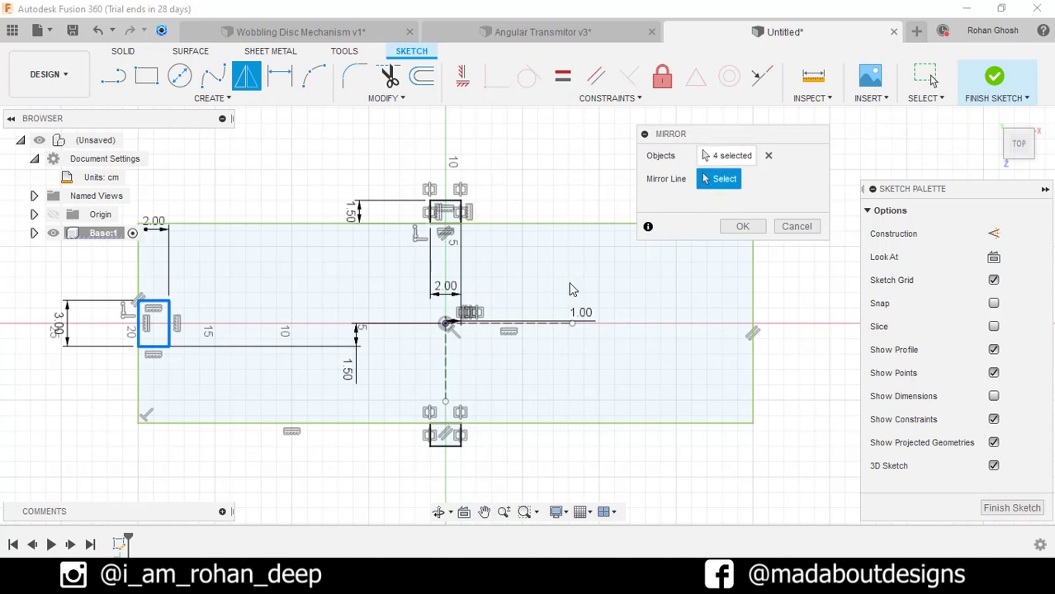
{"action": "left_click", "coordinate": [446, 371]}
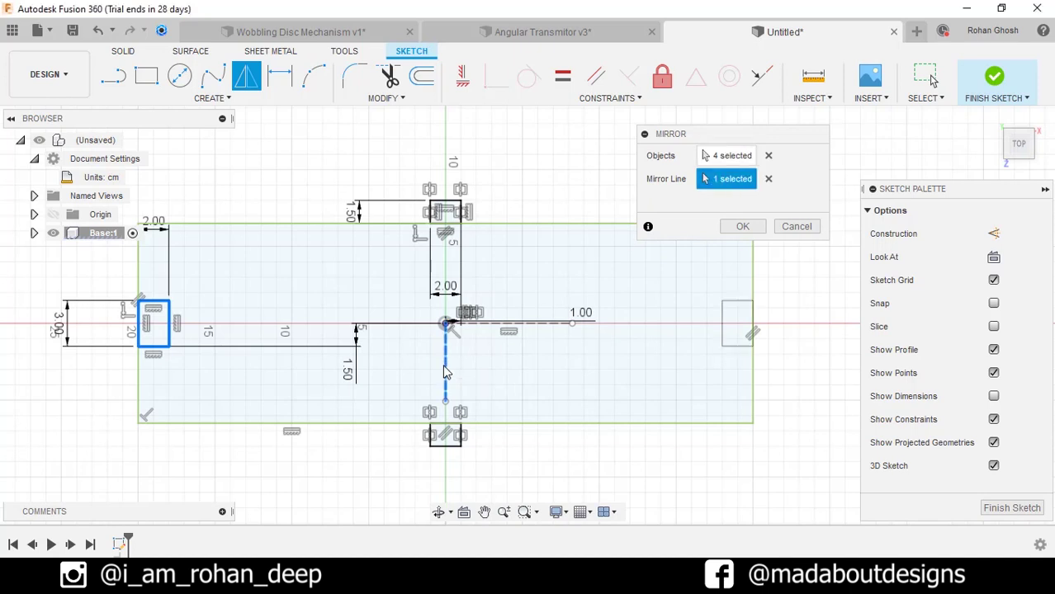
{"action": "left_click", "coordinate": [742, 226]}
Step: Hide the sketch dimensions that are still shown and finish the base sketch
{"action": "scroll", "coordinate": [793, 236], "scroll_direction": "down", "scroll_amount": 3}
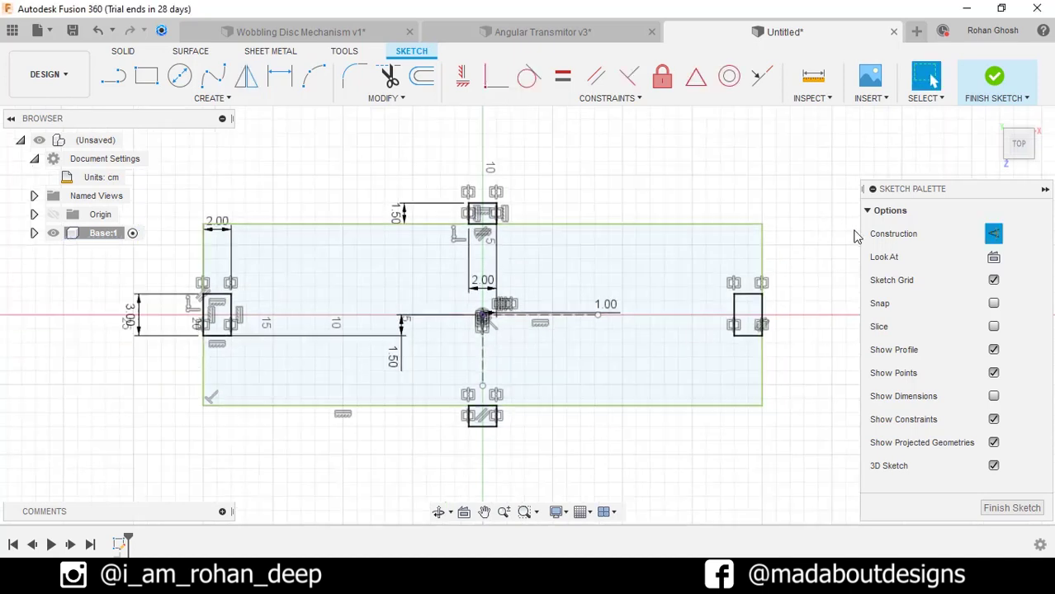
{"action": "left_click", "coordinate": [994, 396]}
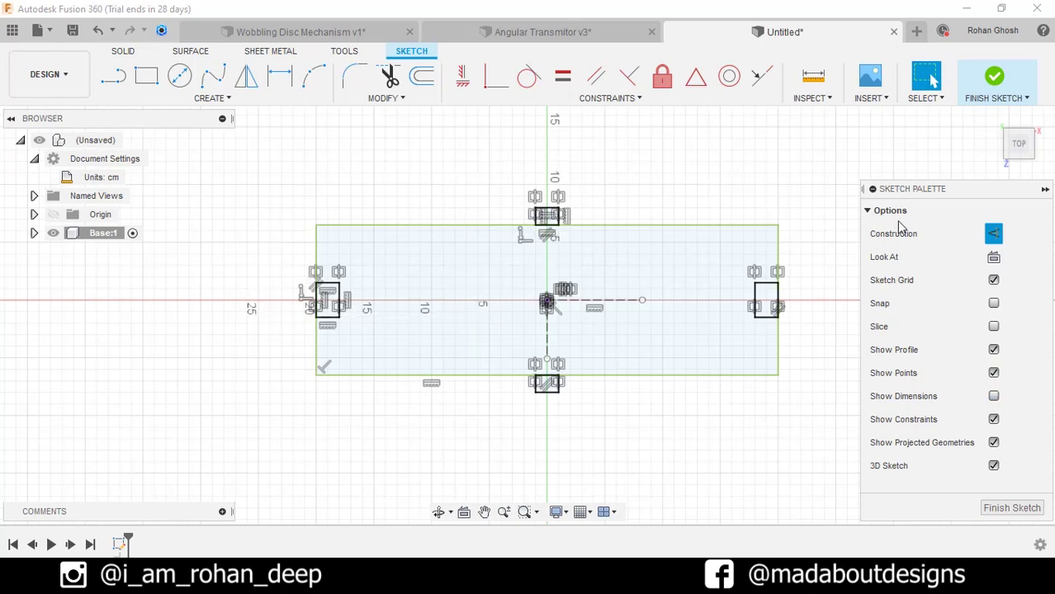
{"action": "left_click", "coordinate": [992, 83]}
Step: Extrude all five profiles of the base sketch by -1 cm as a new body
{"action": "middle_click_drag", "start_coordinate": [850, 383], "coordinate": [823, 339], "text": "shift"}
{"action": "left_click", "coordinate": [152, 77]}
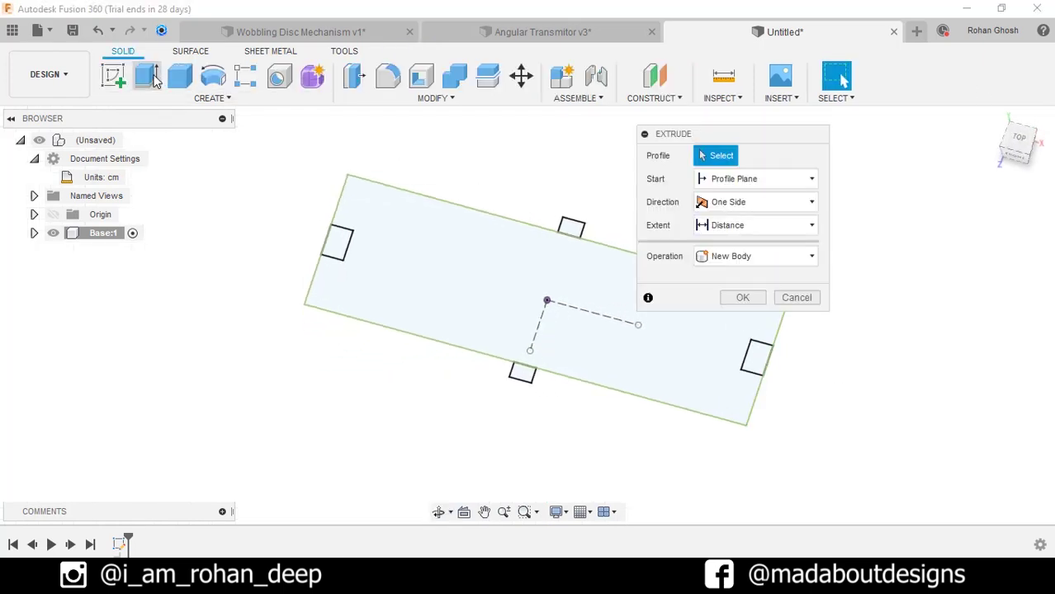
{"action": "mouse_move", "coordinate": [411, 243]}
{"action": "middle_mouse_down"}
{"action": "mouse_move", "coordinate": [372, 224]}
{"action": "mouse_move", "coordinate": [334, 234]}
{"action": "middle_mouse_up"}
{"action": "mouse_move", "coordinate": [815, 486]}
{"action": "left_mouse_down"}
{"action": "mouse_move", "coordinate": [514, 307]}
{"action": "mouse_move", "coordinate": [238, 169]}
{"action": "left_mouse_up"}
{"action": "middle_click_drag", "start_coordinate": [365, 330], "coordinate": [363, 274], "text": "shift"}
{"action": "left_click_drag", "start_coordinate": [470, 279], "coordinate": [500, 292]}
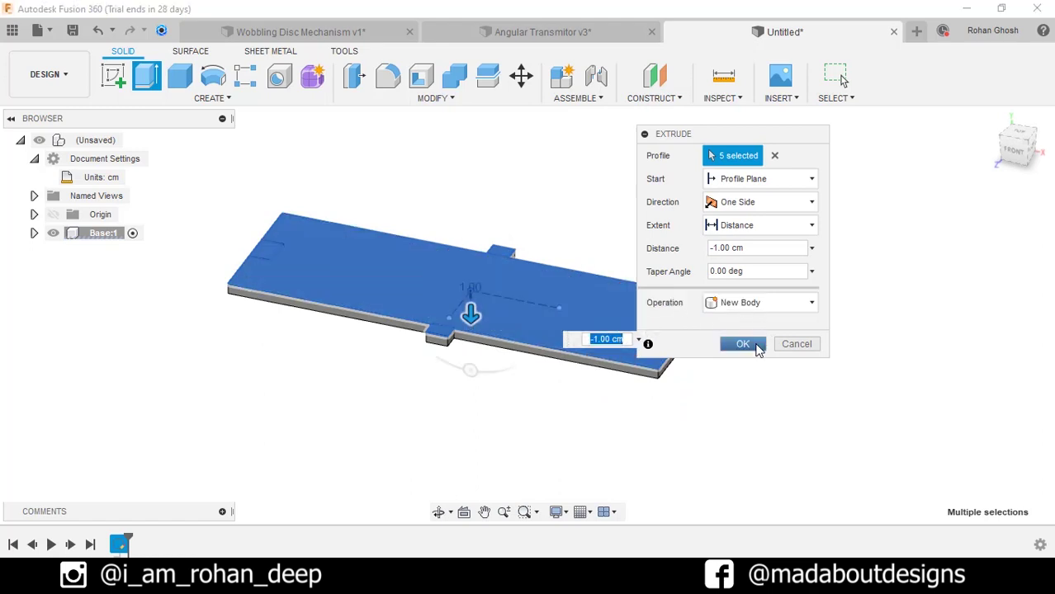
{"action": "left_click", "coordinate": [755, 345]}
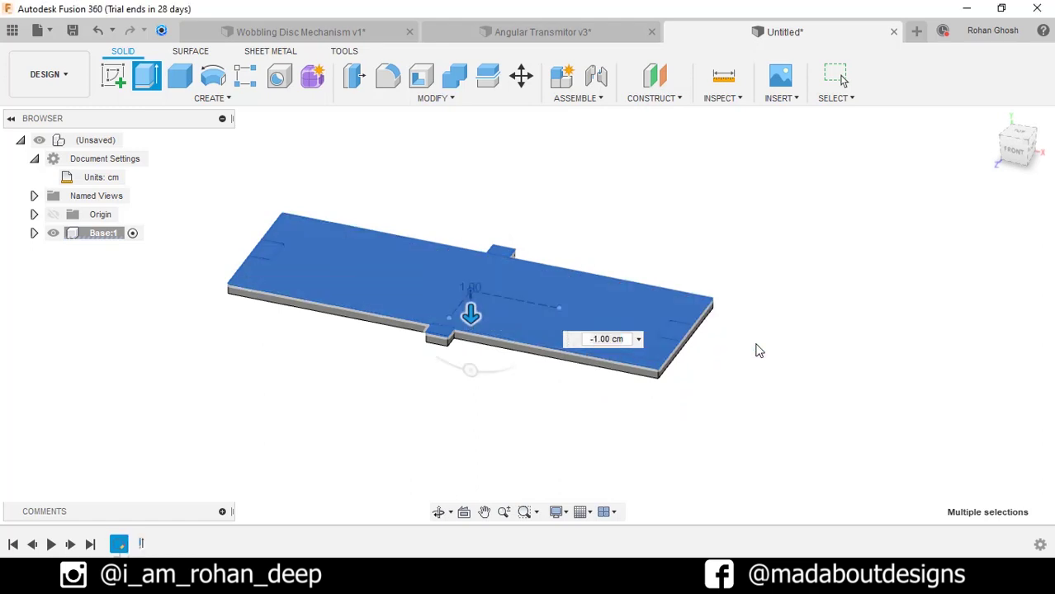
Step: Show the base sketch again and extrude its four small rectangles 8 cm upward, joined to the plate
{"action": "left_click", "coordinate": [34, 235]}
{"action": "left_click", "coordinate": [47, 289]}
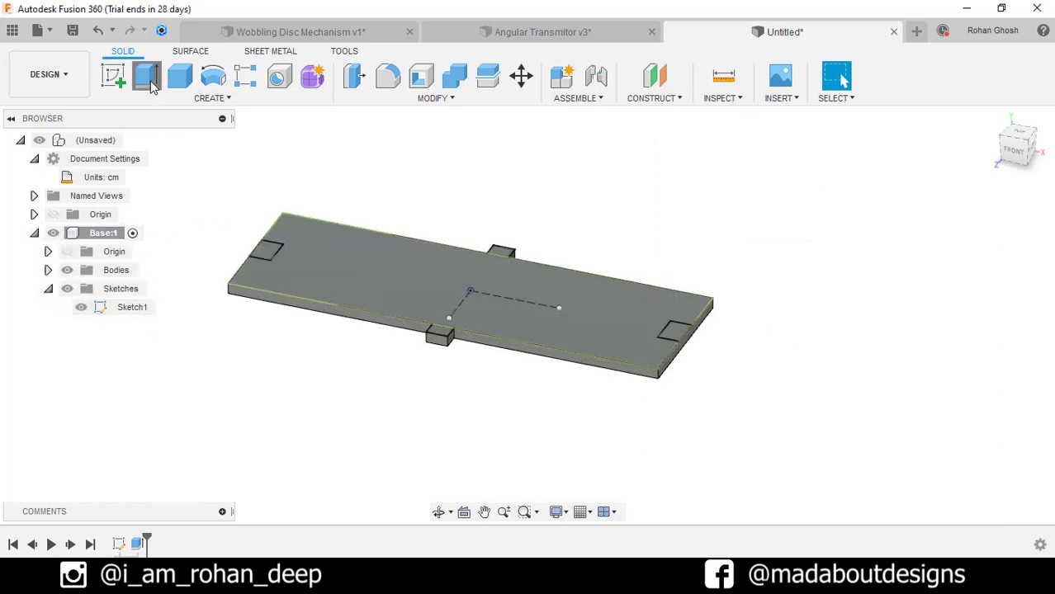
{"action": "left_click", "coordinate": [146, 76]}
{"action": "scroll", "coordinate": [336, 218], "scroll_direction": "up", "scroll_amount": 2}
{"action": "left_click", "coordinate": [475, 341]}
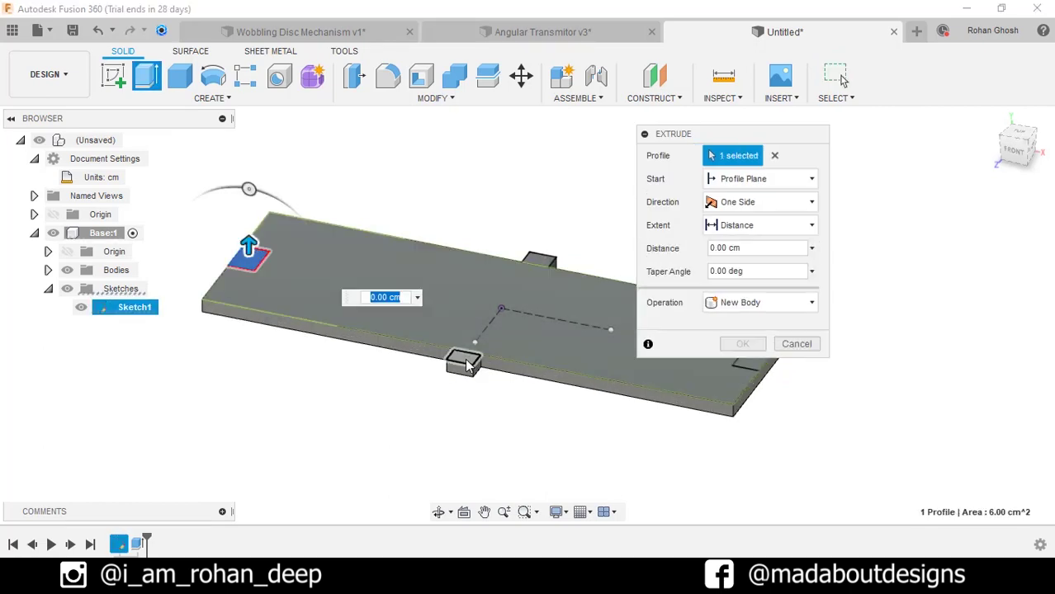
{"action": "left_click", "coordinate": [464, 358]}
{"action": "left_click", "coordinate": [543, 264]}
{"action": "middle_click_drag", "start_coordinate": [542, 264], "coordinate": [390, 250]}
{"action": "left_click", "coordinate": [600, 326]}
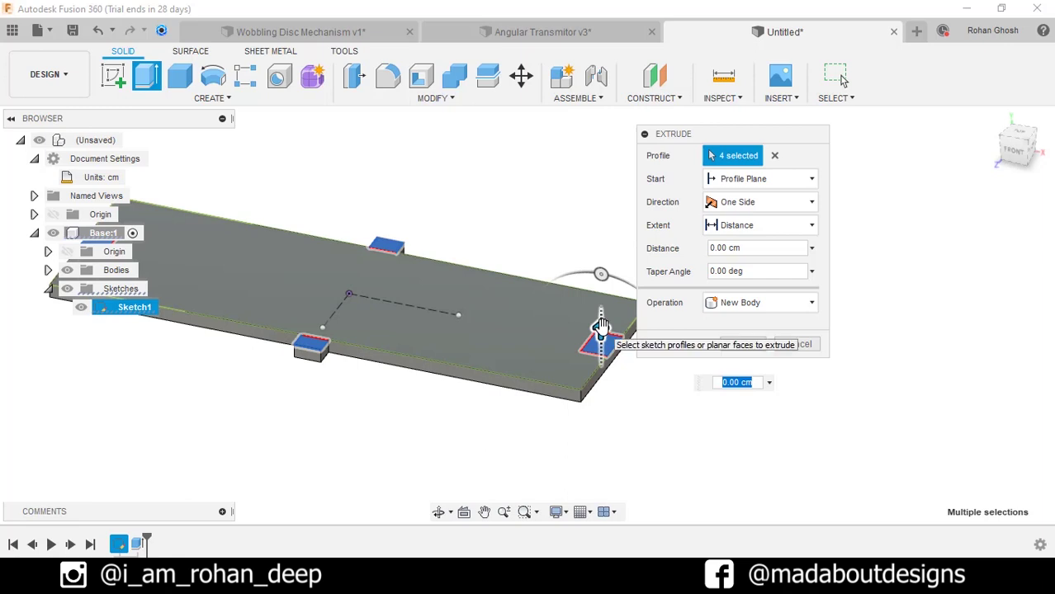
{"action": "type", "text": "8"}
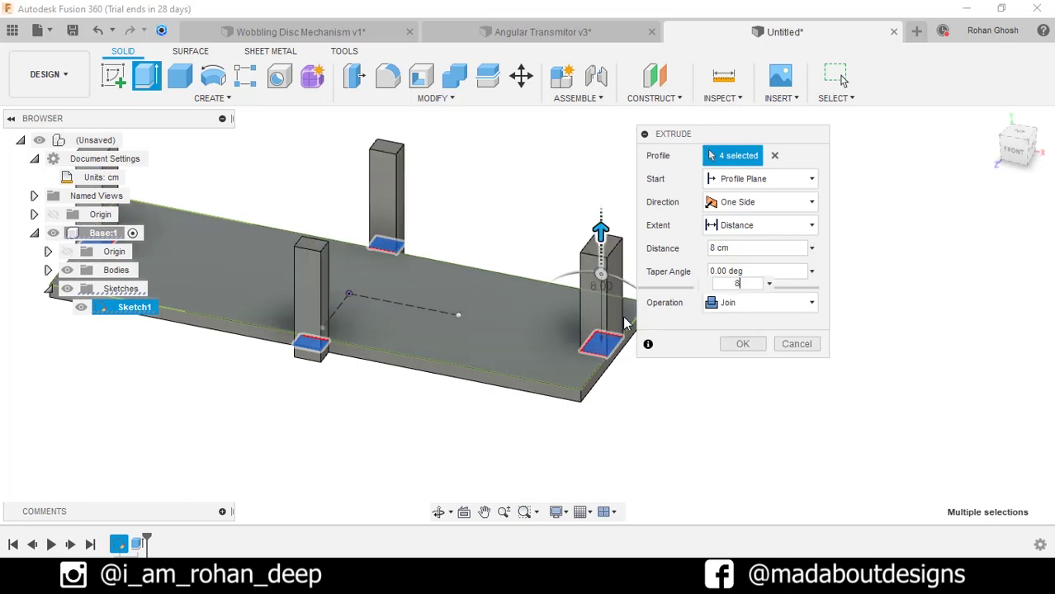
{"action": "left_click", "coordinate": [748, 345]}
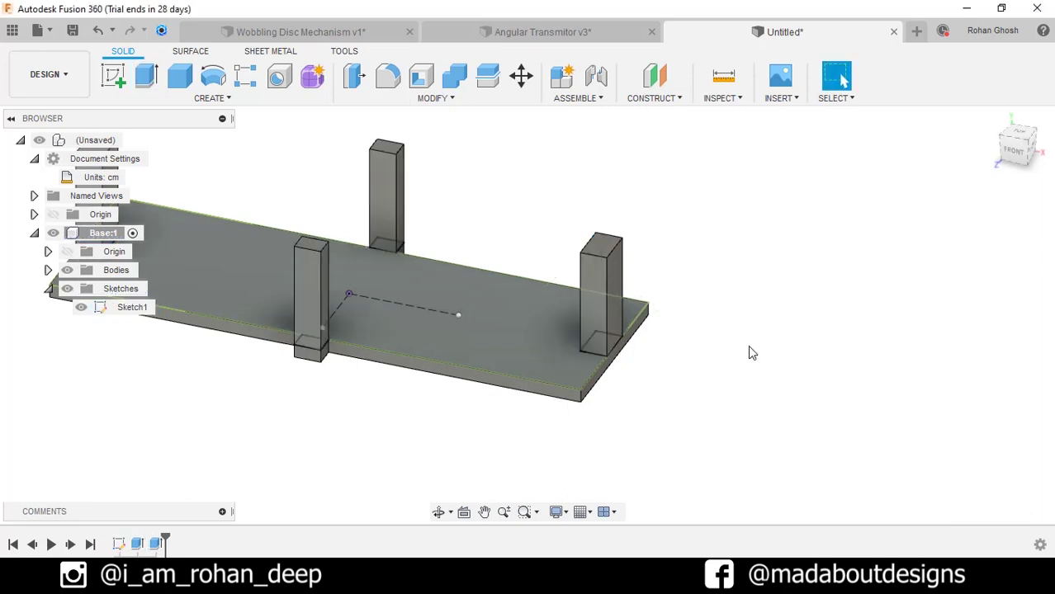
Step: Hide the base sketch and start a new sketch on the inward-facing face of the rear middle post
{"action": "left_click", "coordinate": [81, 307]}
{"action": "middle_click_drag", "start_coordinate": [307, 385], "coordinate": [395, 420]}
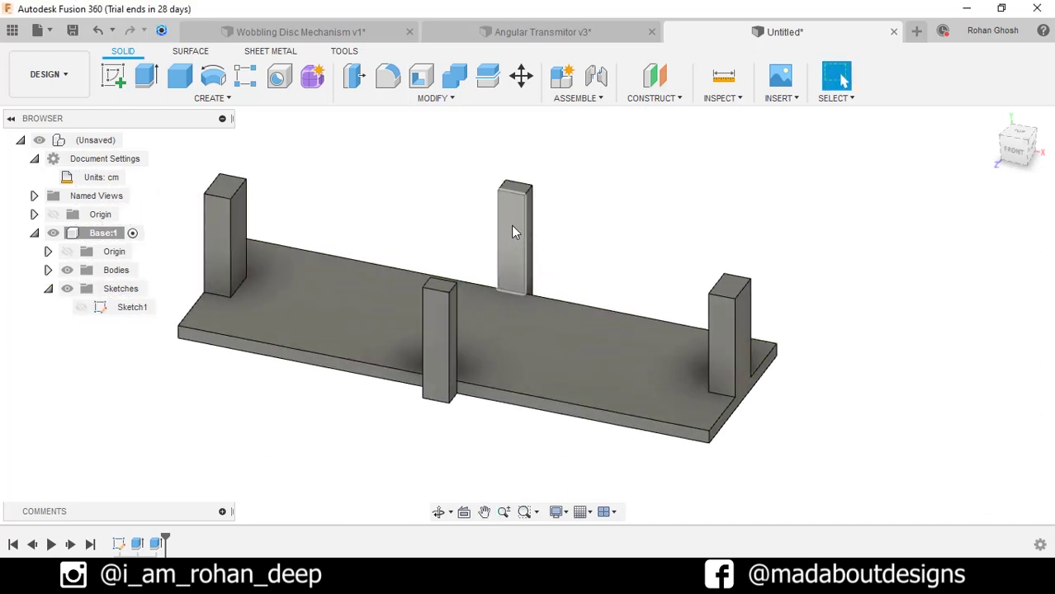
{"action": "left_click", "coordinate": [512, 231]}
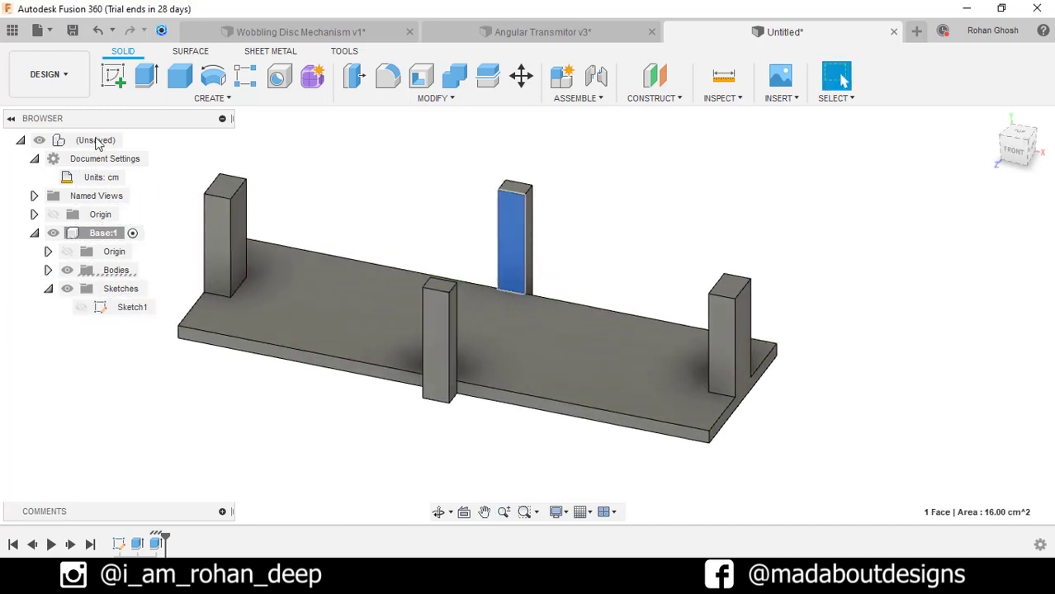
{"action": "left_click", "coordinate": [115, 76]}
{"action": "scroll", "coordinate": [407, 207], "scroll_direction": "up", "scroll_amount": 2}
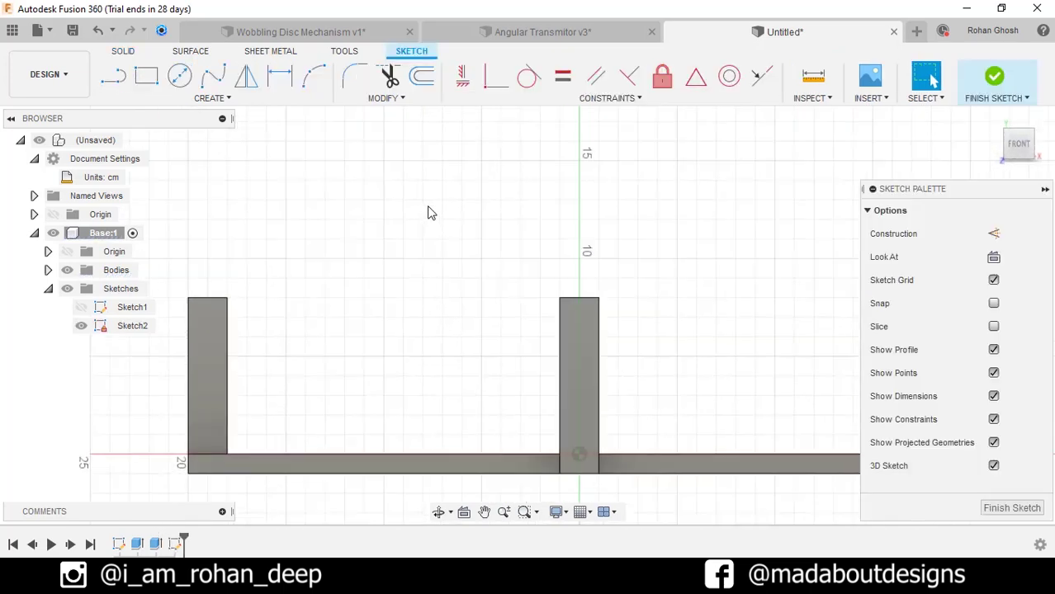
{"action": "middle_click_drag", "start_coordinate": [430, 211], "coordinate": [343, 185]}
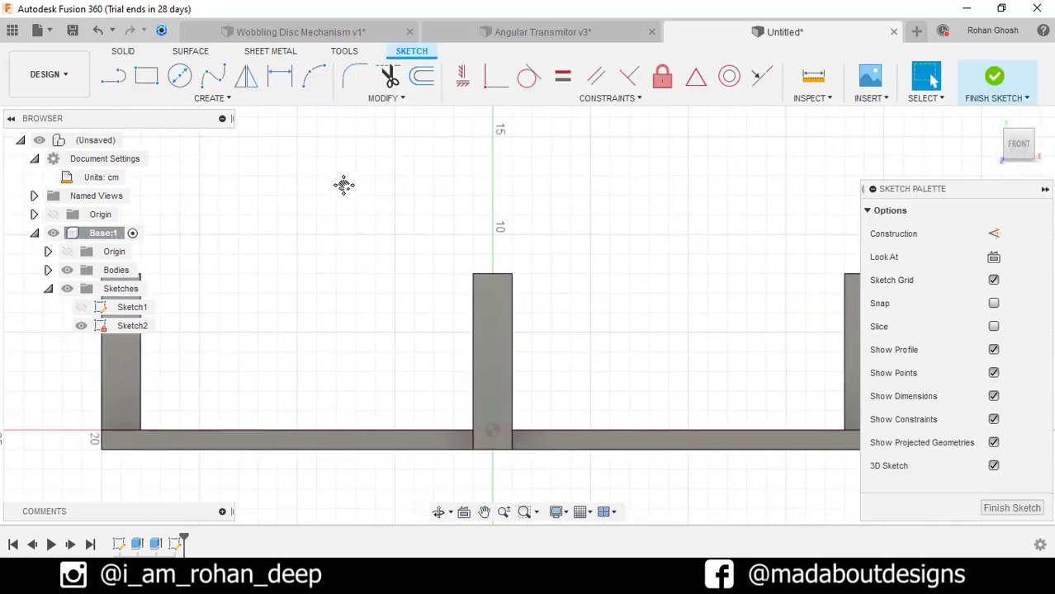
Step: Draw a circle 3 cm in diameter centred on the midpoint of the post's top edge
{"action": "left_click", "coordinate": [180, 76]}
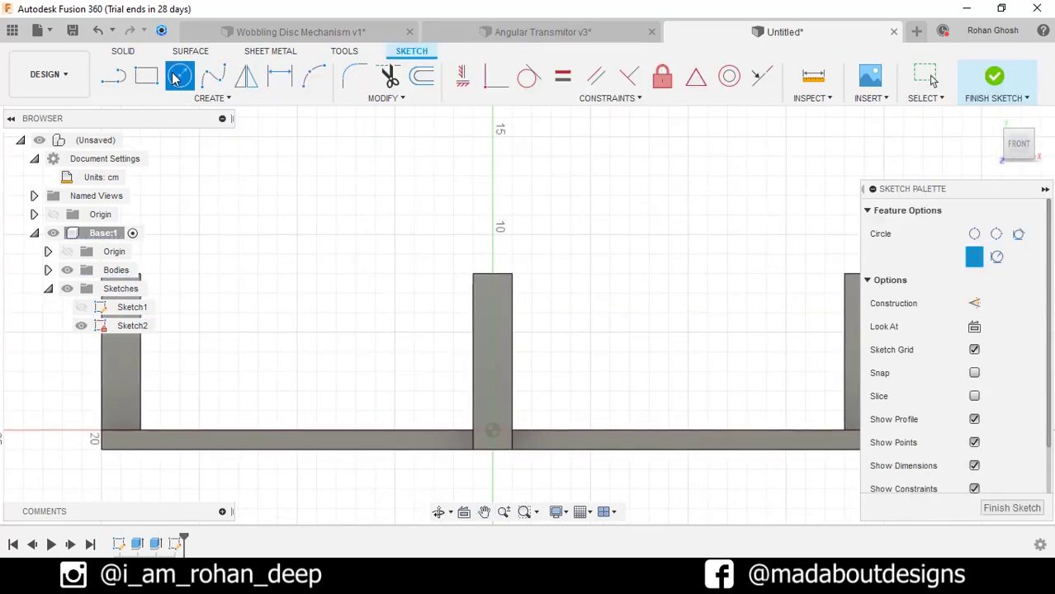
{"action": "left_click", "coordinate": [494, 279]}
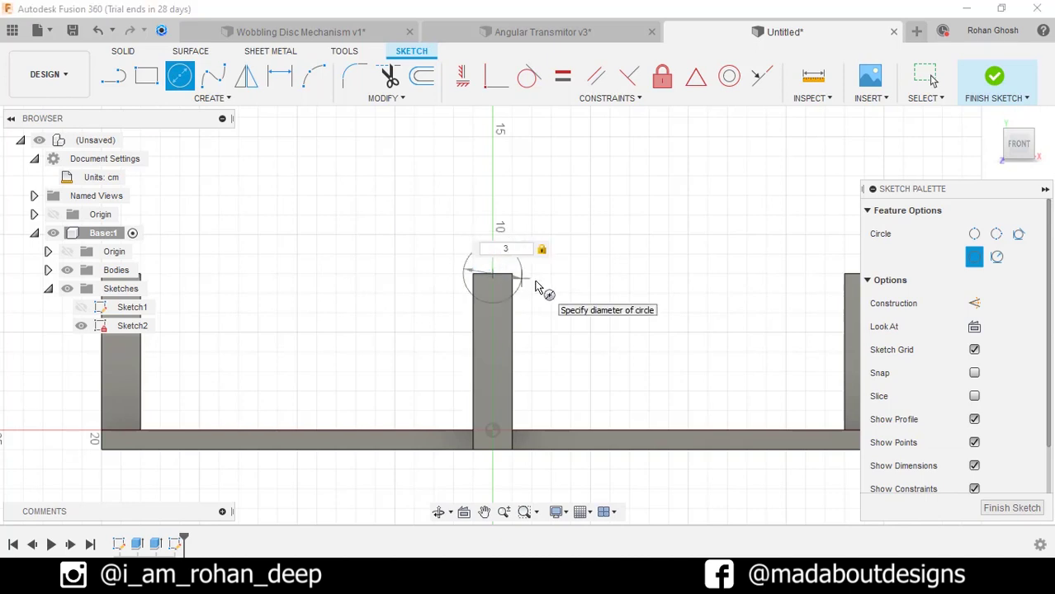
{"action": "key", "text": "Return"}
Step: Draw a concentric circle 0.5 cm in diameter inside the 3 cm circle and finish the sketch
{"action": "scroll", "coordinate": [503, 280], "scroll_direction": "up", "scroll_amount": 3}
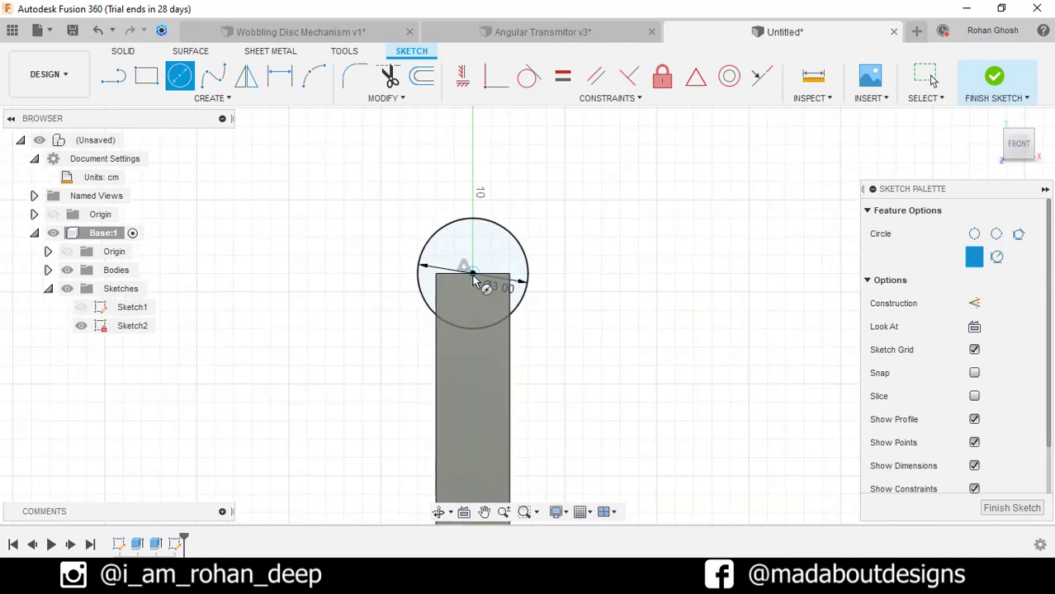
{"action": "left_click", "coordinate": [473, 277]}
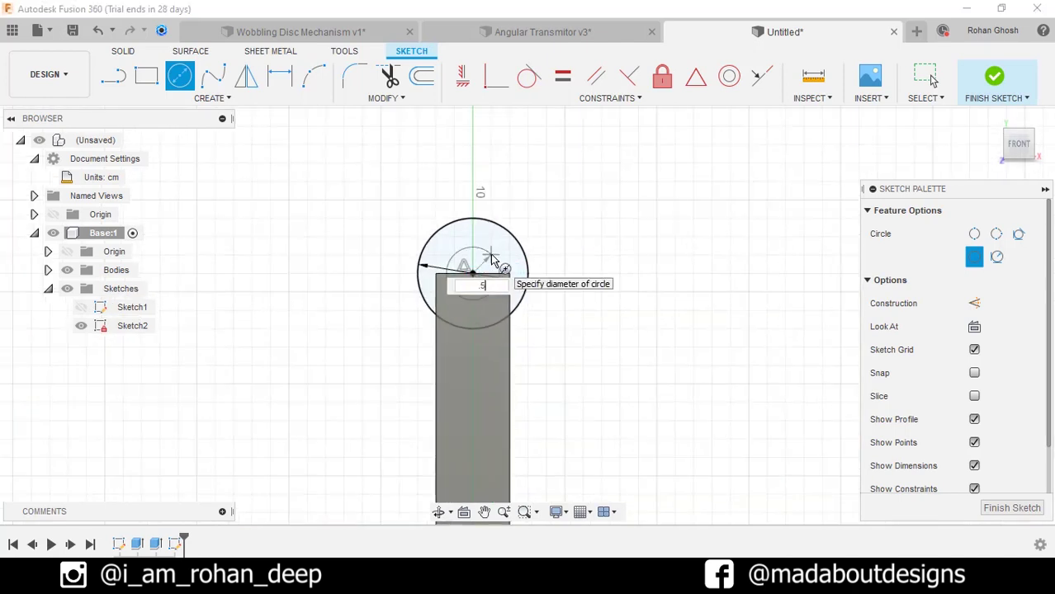
{"action": "type", "text": ".5"}
{"action": "key", "text": "Return"}
{"action": "scroll", "coordinate": [492, 256], "scroll_direction": "up", "scroll_amount": 2}
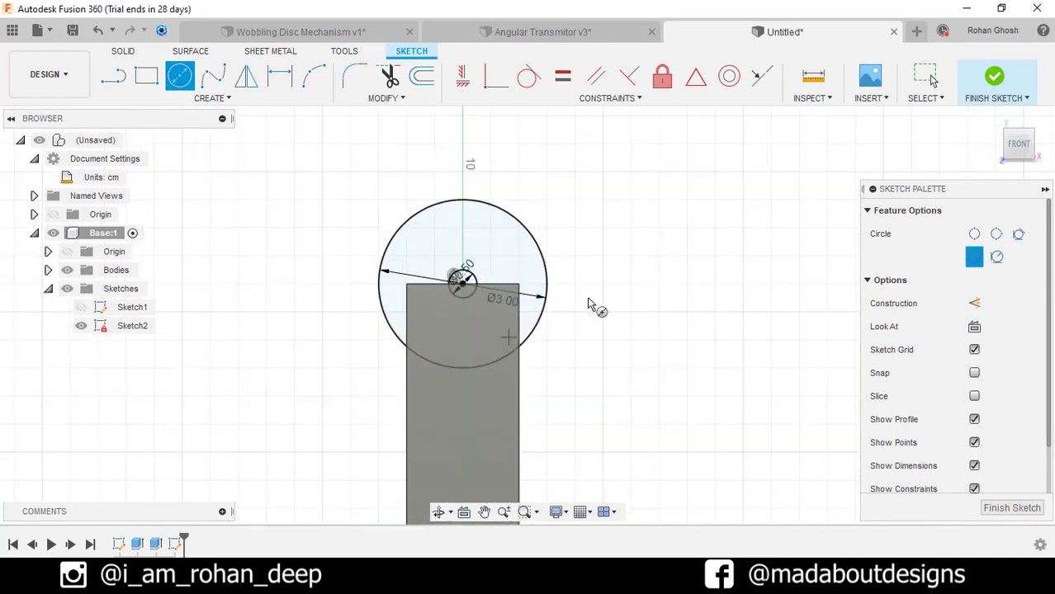
{"action": "left_click", "coordinate": [1018, 93]}
Step: Extrude all four profiles of the 3 cm circle by -1.5 cm, joined to the rear middle post
{"action": "scroll", "coordinate": [775, 271], "scroll_direction": "down", "scroll_amount": 2}
{"action": "middle_click_drag", "start_coordinate": [776, 270], "coordinate": [794, 291], "text": "shift"}
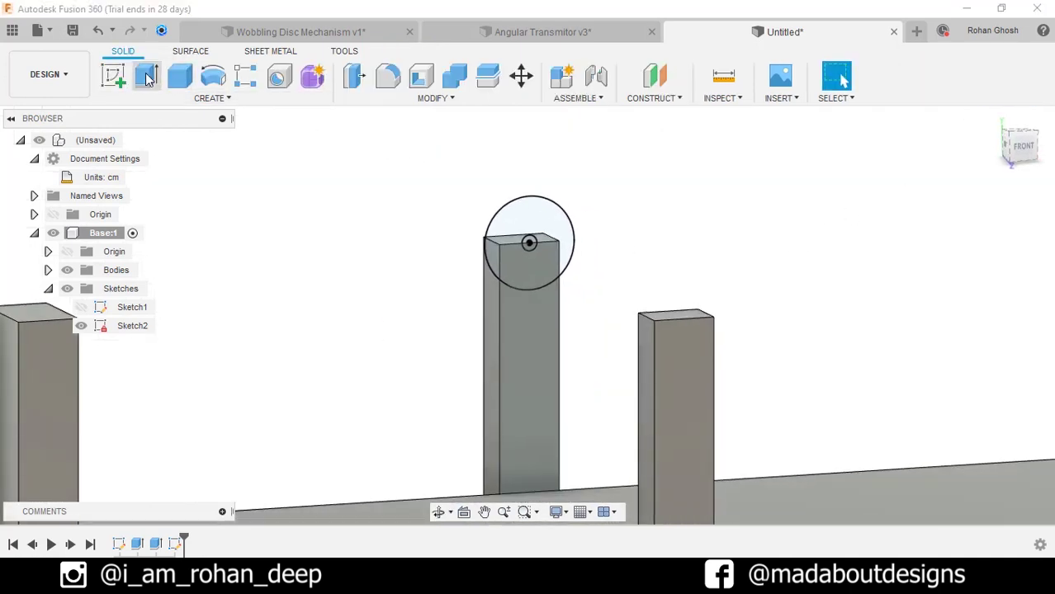
{"action": "left_click", "coordinate": [148, 79]}
{"action": "left_click", "coordinate": [543, 237]}
{"action": "scroll", "coordinate": [543, 237], "scroll_direction": "up", "scroll_amount": 2}
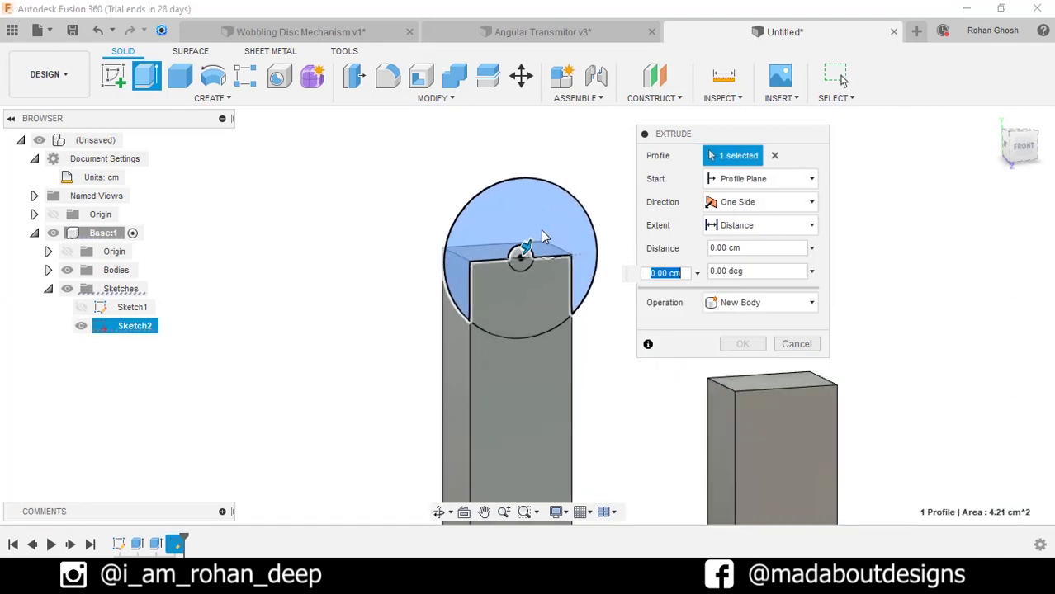
{"action": "left_click", "coordinate": [532, 278]}
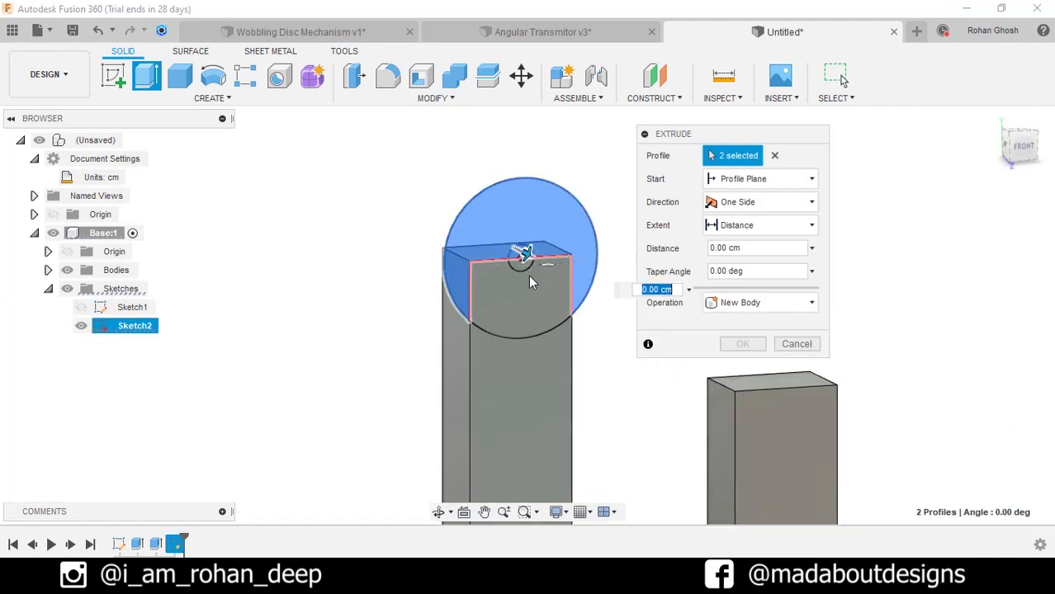
{"action": "left_click", "coordinate": [525, 280]}
{"action": "left_click", "coordinate": [523, 310]}
{"action": "middle_click_drag", "start_coordinate": [523, 311], "coordinate": [577, 295], "text": "shift"}
{"action": "type", "text": "-1.5"}
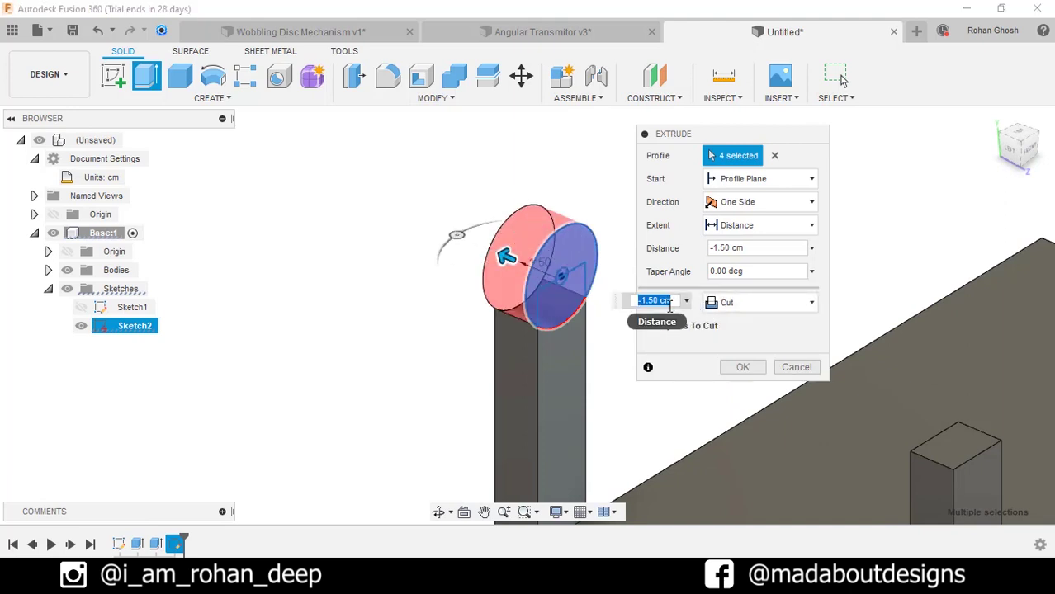
{"action": "left_click", "coordinate": [727, 305]}
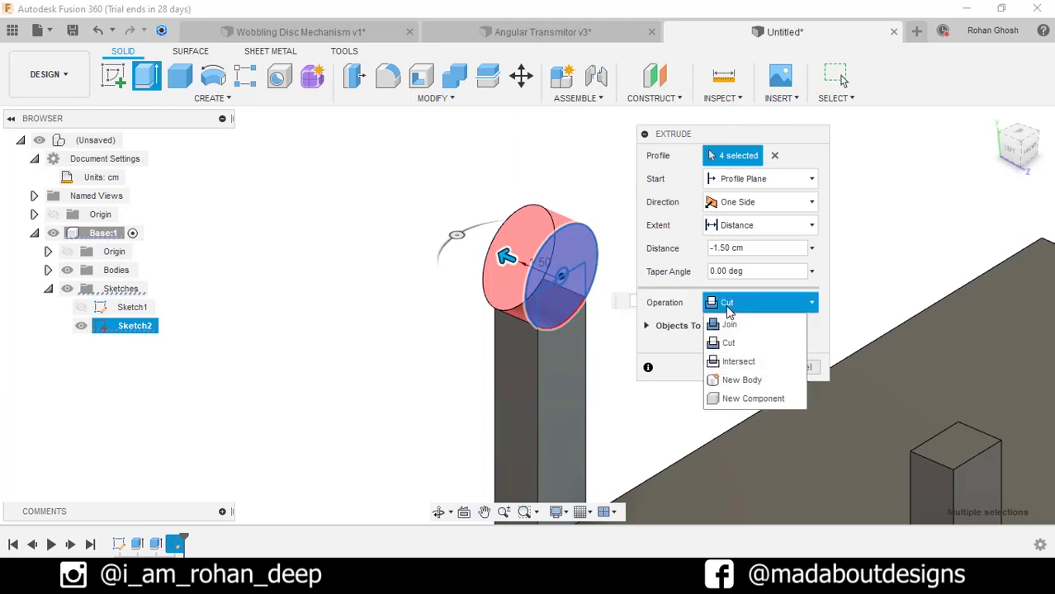
{"action": "left_click", "coordinate": [730, 324]}
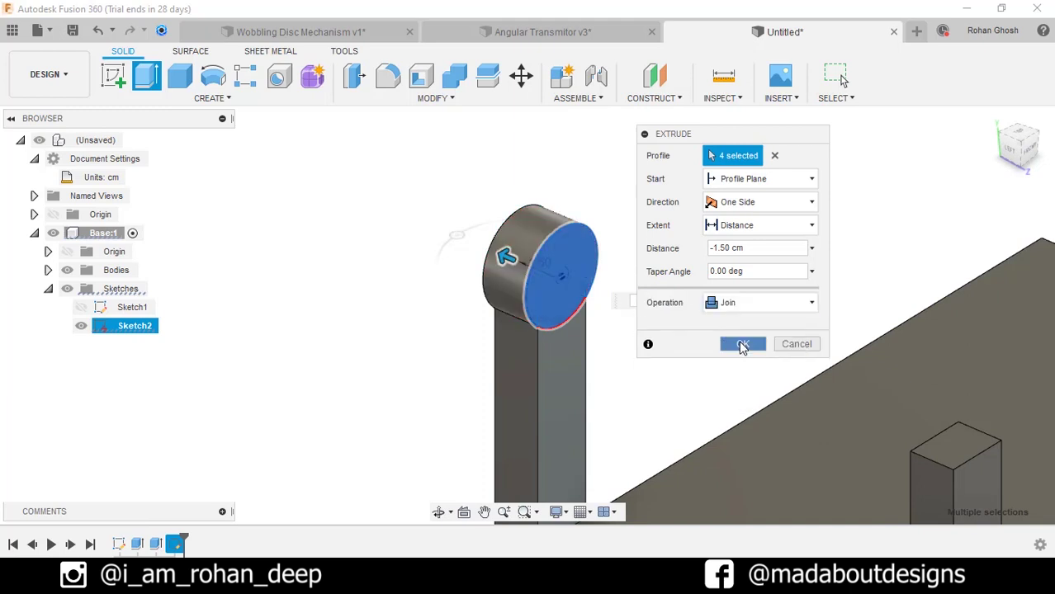
{"action": "left_click", "coordinate": [741, 345]}
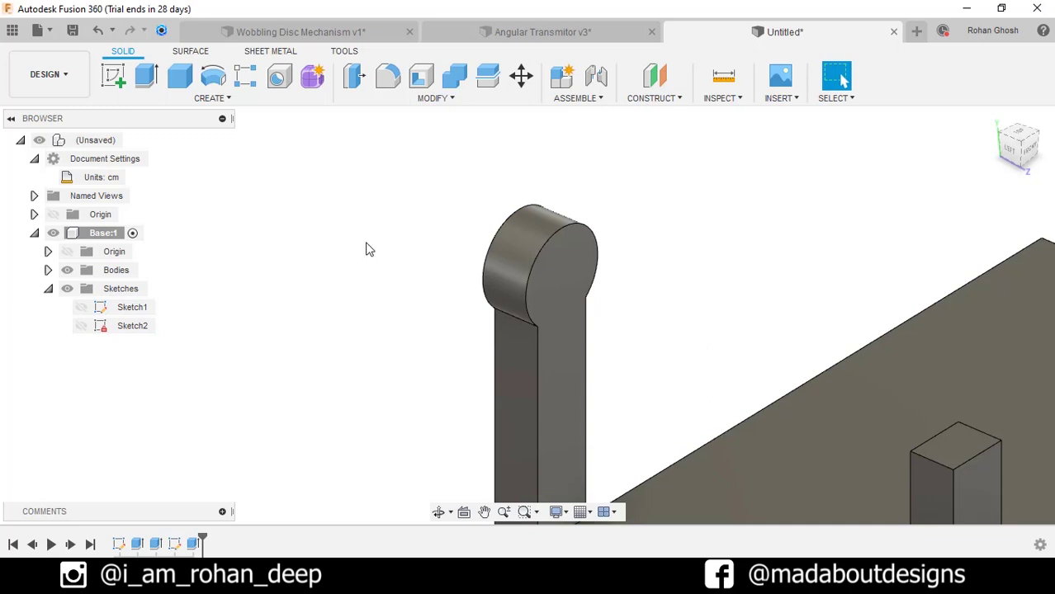
Step: Show the post's circle sketch again and extrude its 0.5 cm inner circle by -0.5 cm as a cut into the round head
{"action": "left_click", "coordinate": [81, 325]}
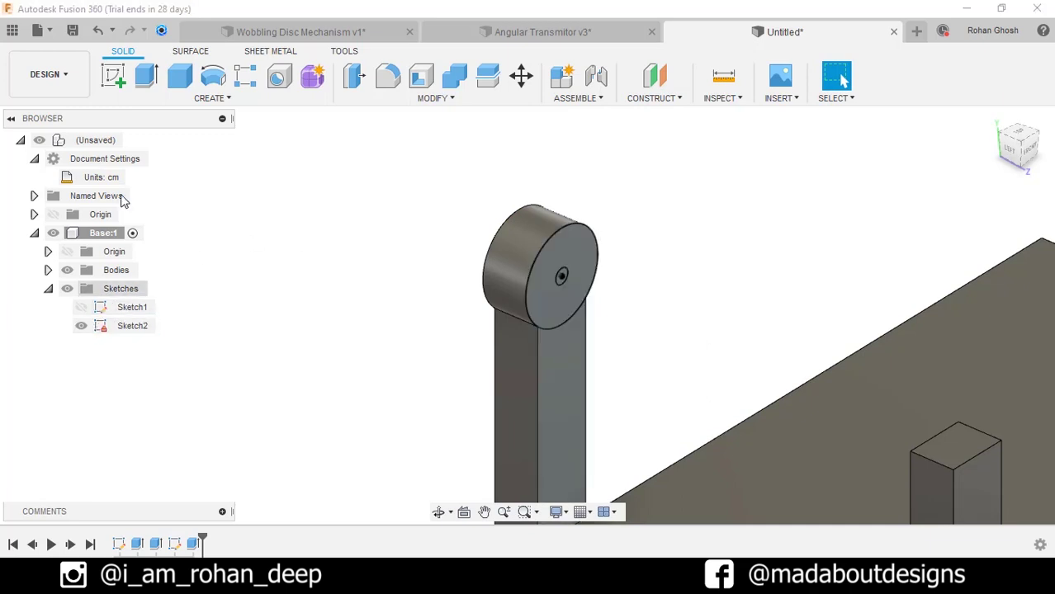
{"action": "key", "text": "e"}
{"action": "scroll", "coordinate": [570, 277], "scroll_direction": "up", "scroll_amount": 2}
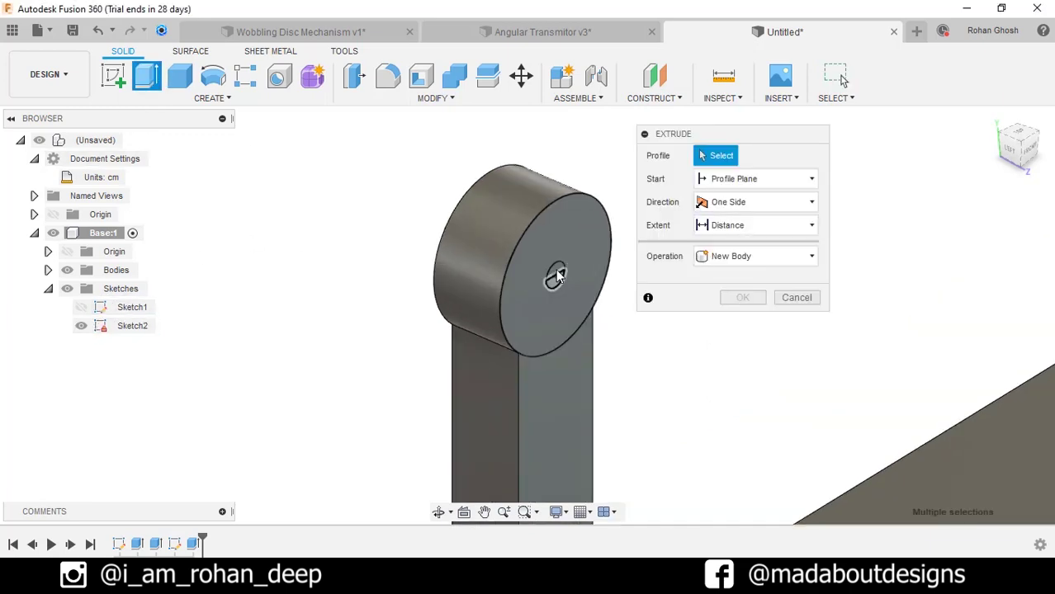
{"action": "left_click", "coordinate": [557, 275]}
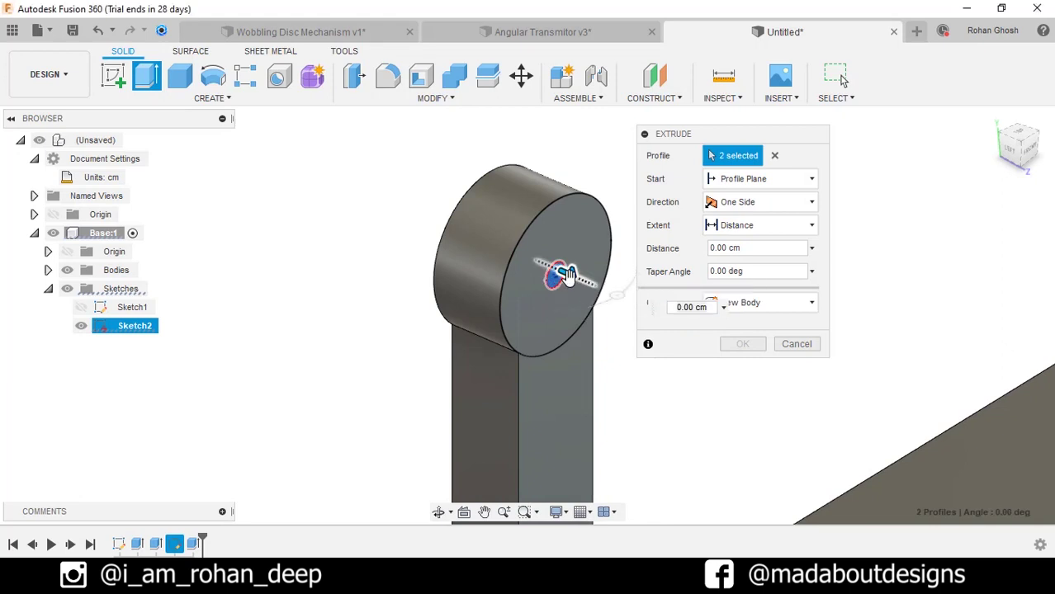
{"action": "left_click_drag", "start_coordinate": [567, 275], "coordinate": [522, 256]}
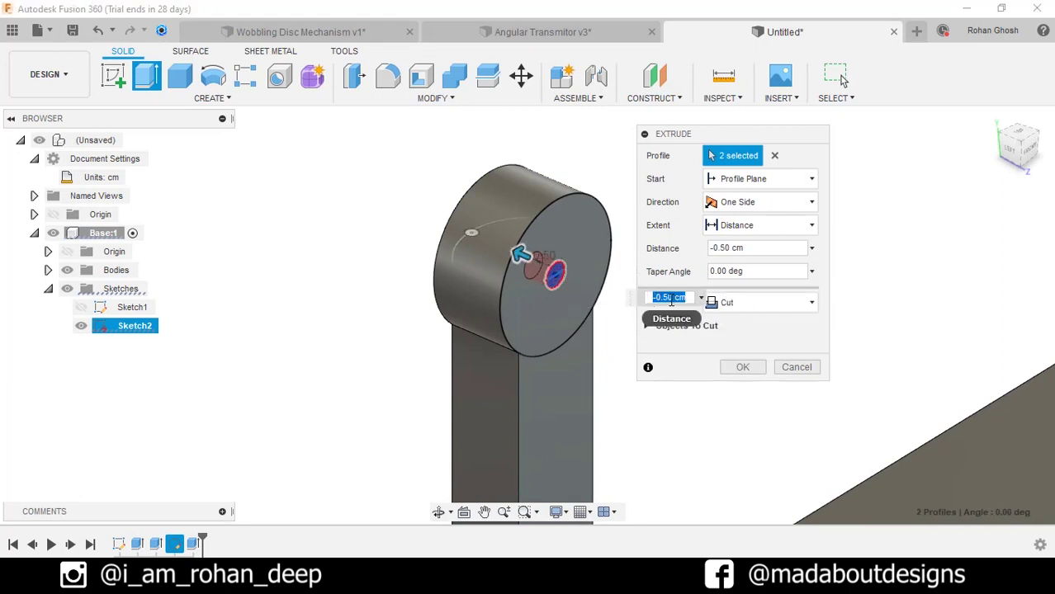
{"action": "left_click", "coordinate": [737, 302]}
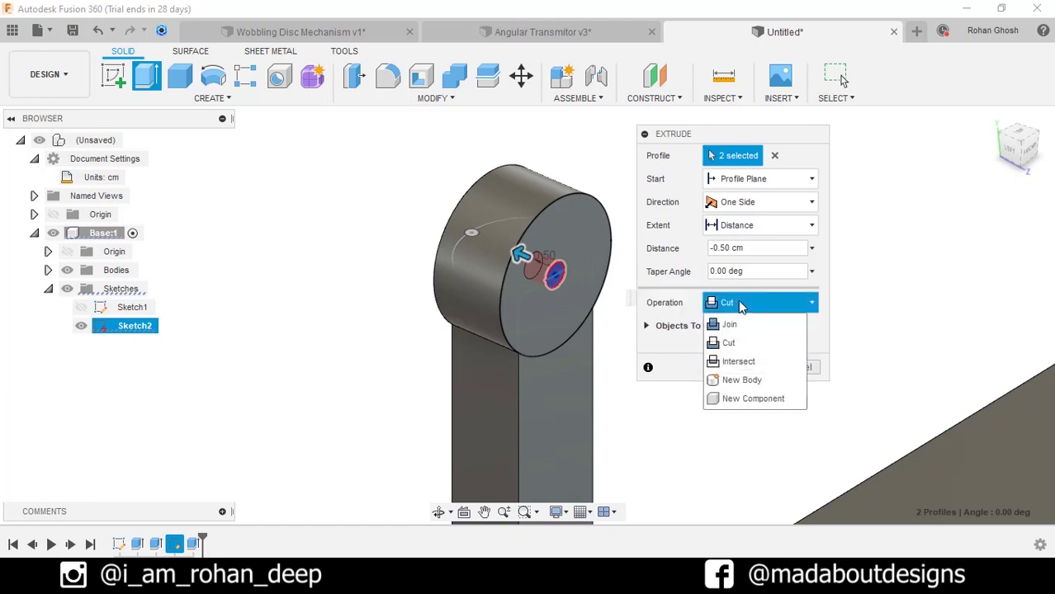
{"action": "left_click", "coordinate": [733, 342]}
{"action": "left_click", "coordinate": [748, 365]}
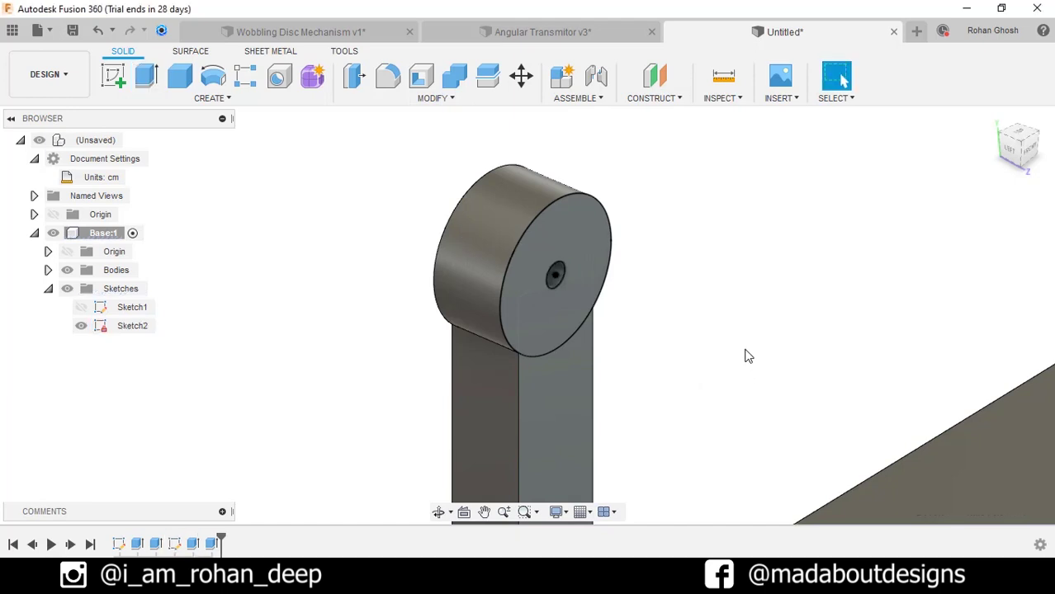
{"action": "scroll", "coordinate": [749, 341], "scroll_direction": "down", "scroll_amount": 2}
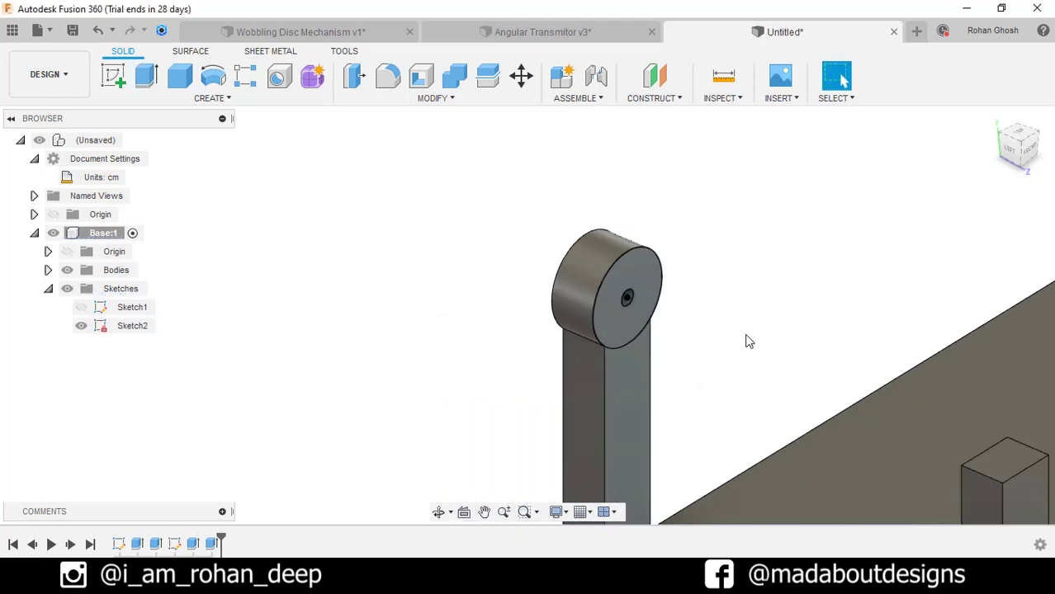
Step: Hide the circle sketch and start a new sketch on the outer face of the wide post at the plate's right end
{"action": "left_click", "coordinate": [82, 327]}
{"action": "scroll", "coordinate": [347, 318], "scroll_direction": "down", "scroll_amount": 2}
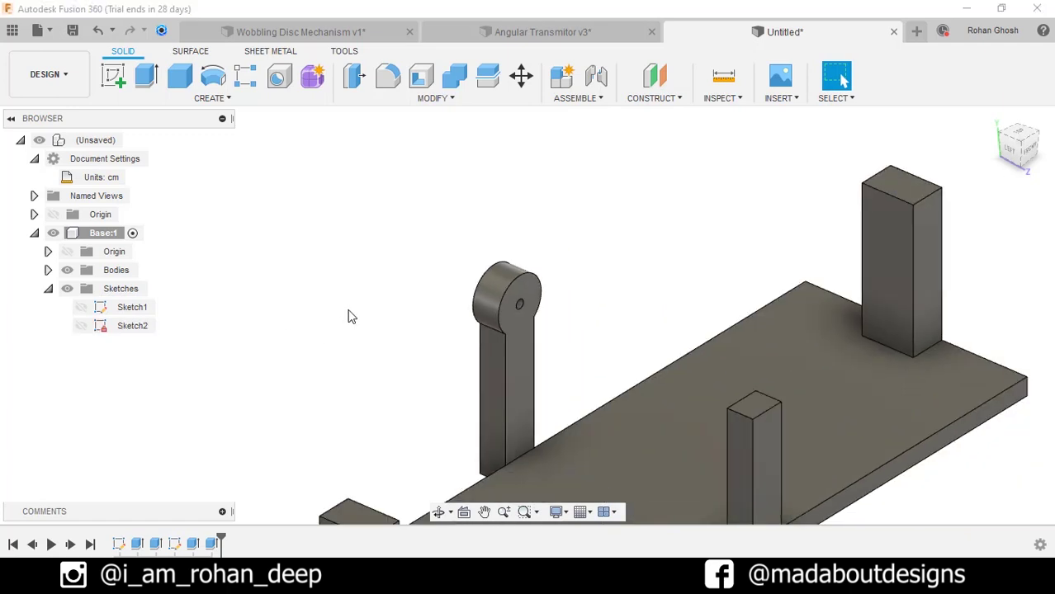
{"action": "scroll", "coordinate": [350, 317], "scroll_direction": "down", "scroll_amount": 2}
{"action": "middle_click_drag", "start_coordinate": [772, 337], "coordinate": [632, 376], "text": "shift"}
{"action": "left_click", "coordinate": [660, 450]}
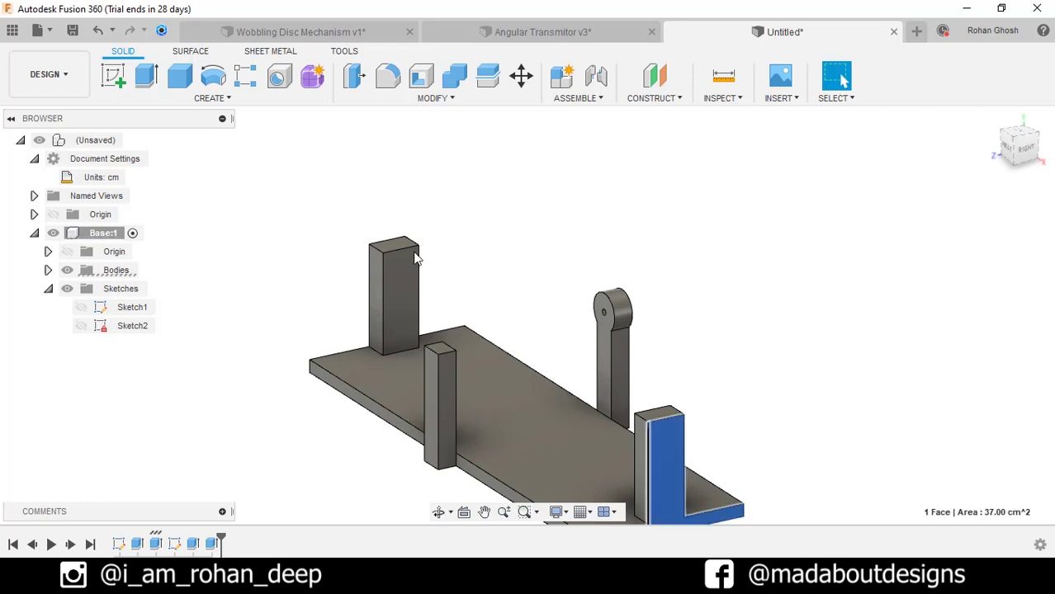
{"action": "left_click", "coordinate": [113, 73]}
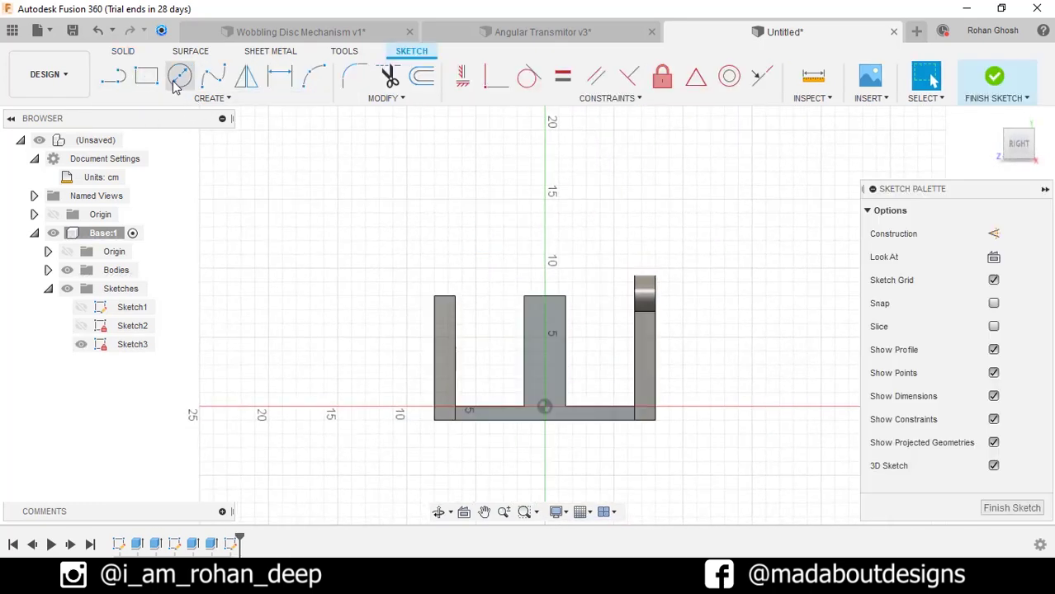
Step: Draw concentric circles 4.5 cm and 2.5 cm in diameter centred on the midpoint of the post's top edge, and finish the sketch
{"action": "left_click", "coordinate": [176, 83]}
{"action": "scroll", "coordinate": [498, 234], "scroll_direction": "up", "scroll_amount": 3}
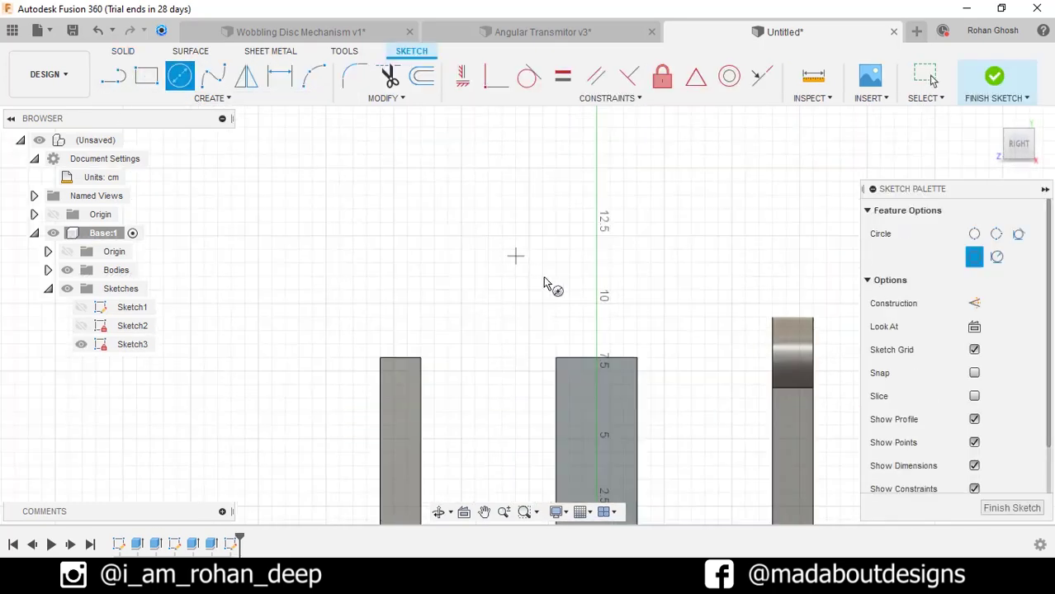
{"action": "left_click", "coordinate": [596, 358]}
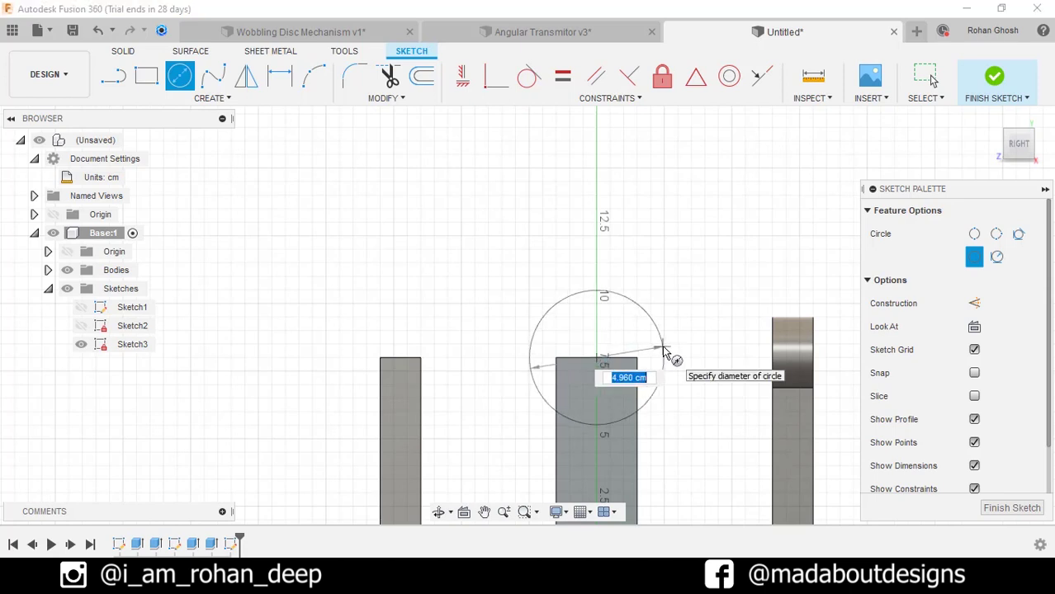
{"action": "type", "text": "4.5"}
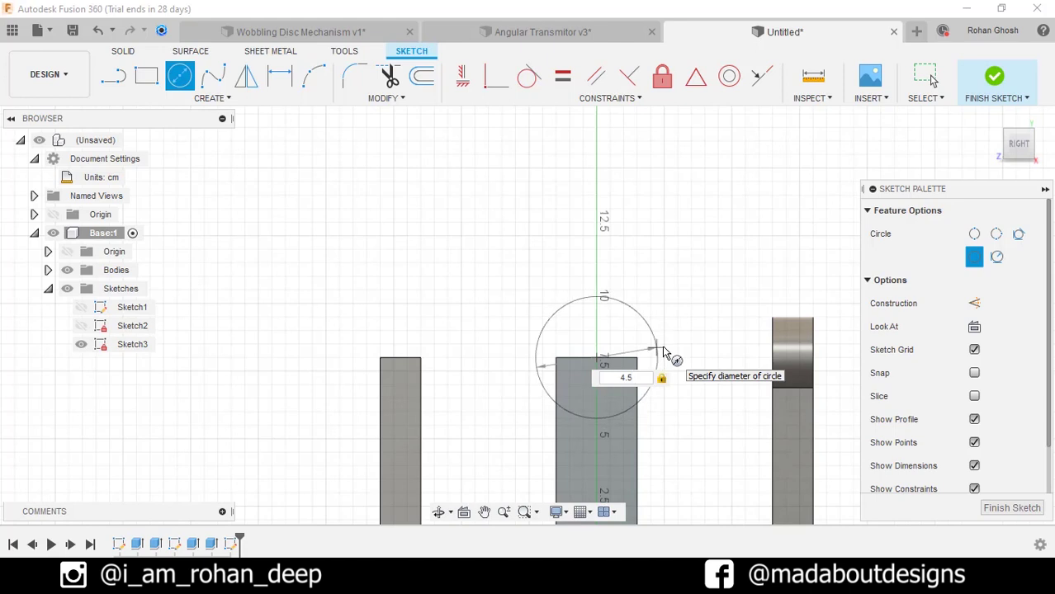
{"action": "key", "text": "Return"}
{"action": "left_click", "coordinate": [596, 359]}
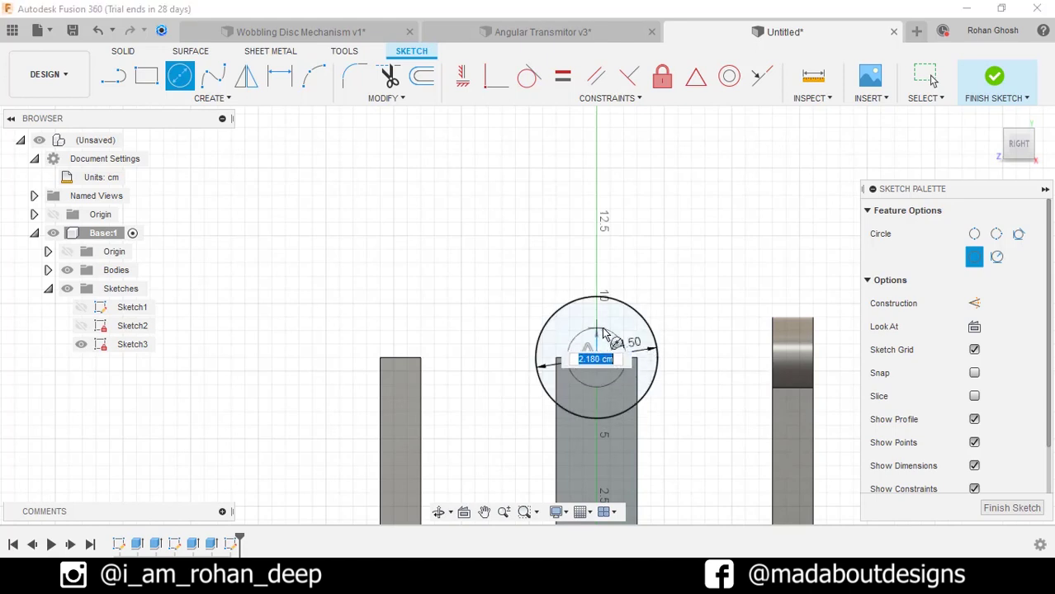
{"action": "type", "text": "2.5"}
{"action": "key", "text": "Return"}
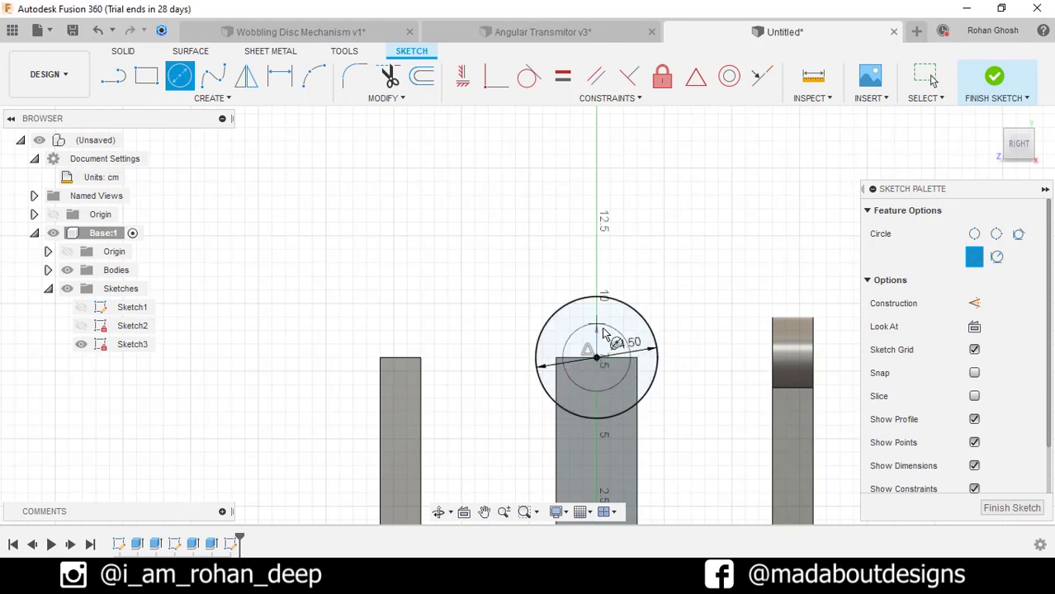
{"action": "key", "text": "Escape"}
{"action": "left_click", "coordinate": [997, 80]}
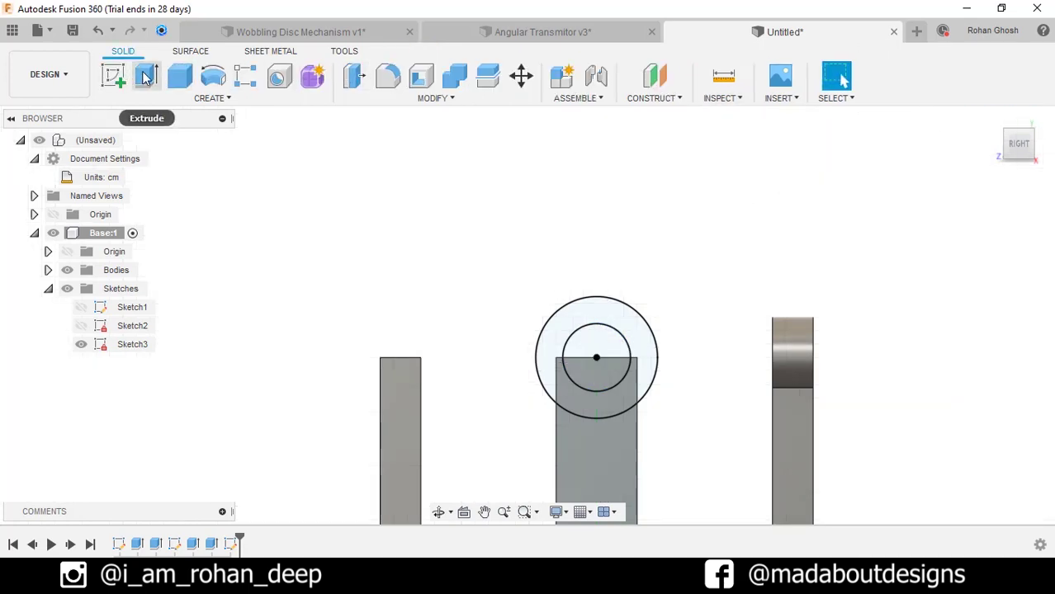
Step: Extrude all four profiles of the concentric circles by -2 cm, joined to the right end post
{"action": "left_click", "coordinate": [146, 76]}
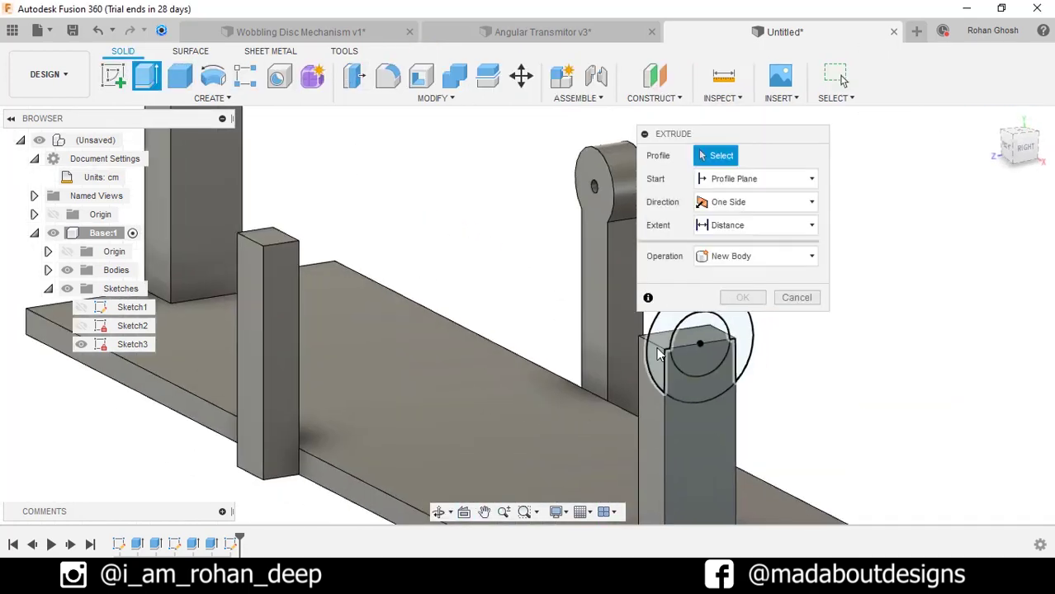
{"action": "left_click", "coordinate": [660, 334]}
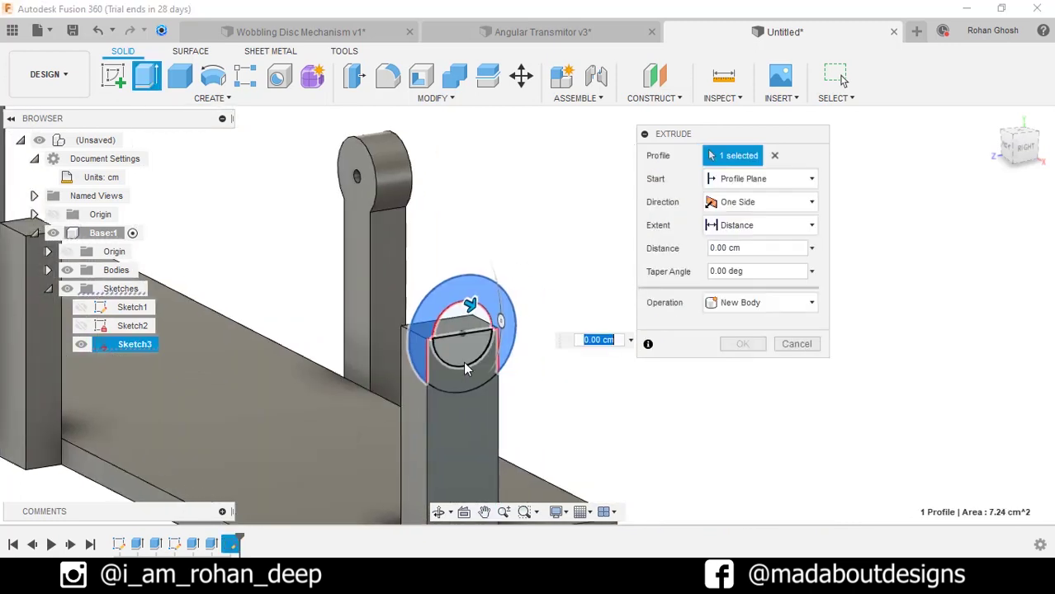
{"action": "left_click", "coordinate": [471, 376]}
{"action": "left_click", "coordinate": [464, 327]}
{"action": "left_click", "coordinate": [468, 322]}
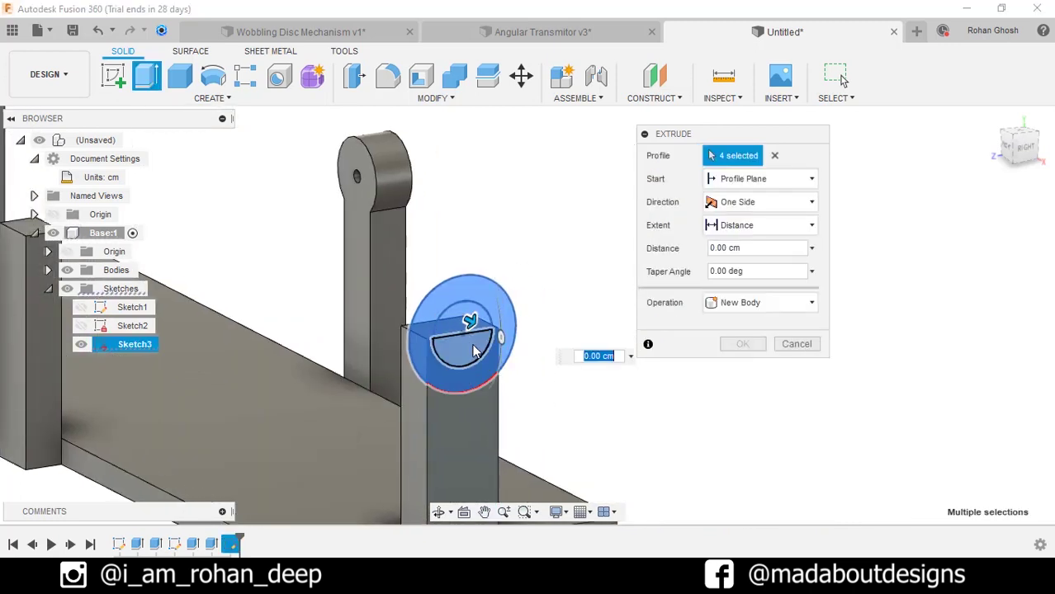
{"action": "left_click_drag", "start_coordinate": [467, 318], "coordinate": [436, 305]}
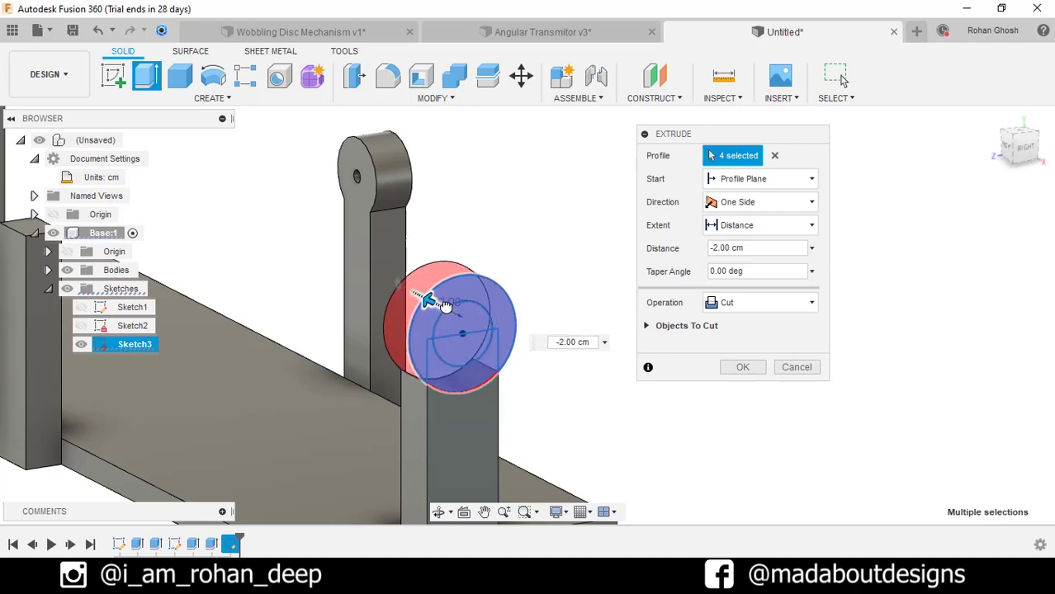
{"action": "left_click", "coordinate": [739, 304]}
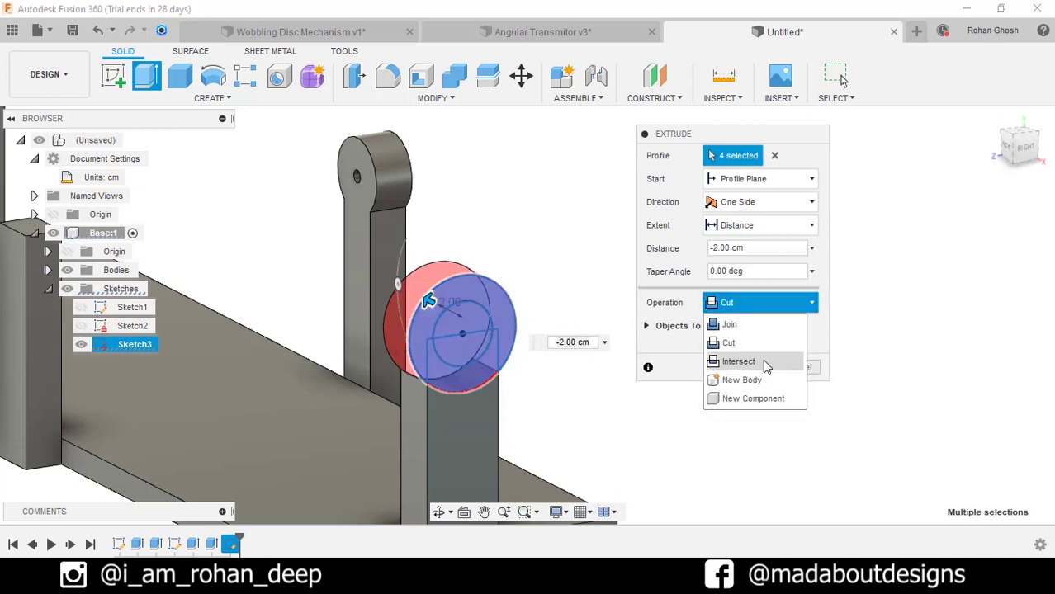
{"action": "left_click", "coordinate": [729, 326]}
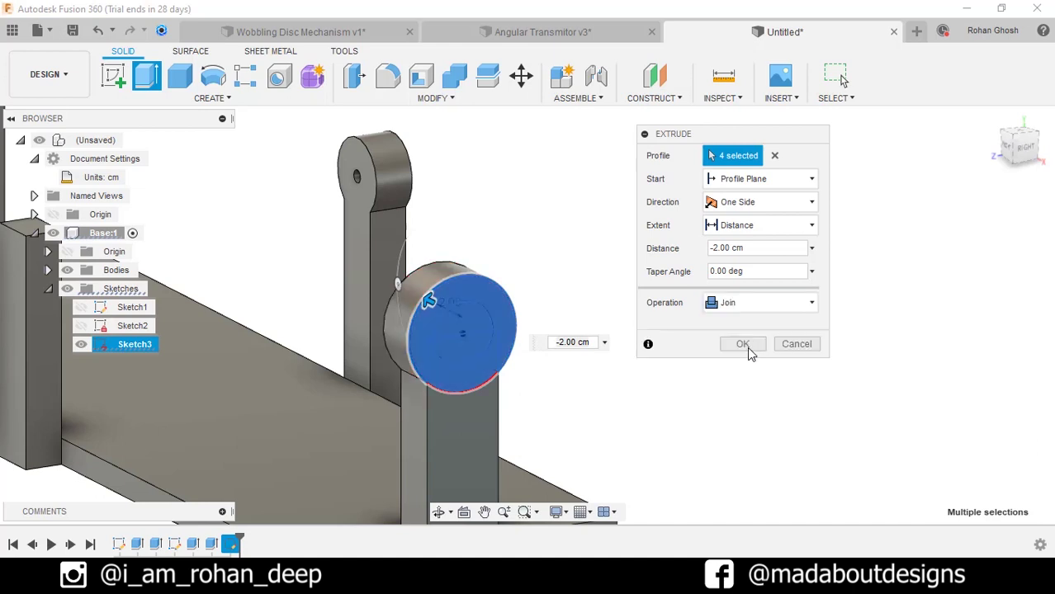
{"action": "left_click", "coordinate": [743, 344]}
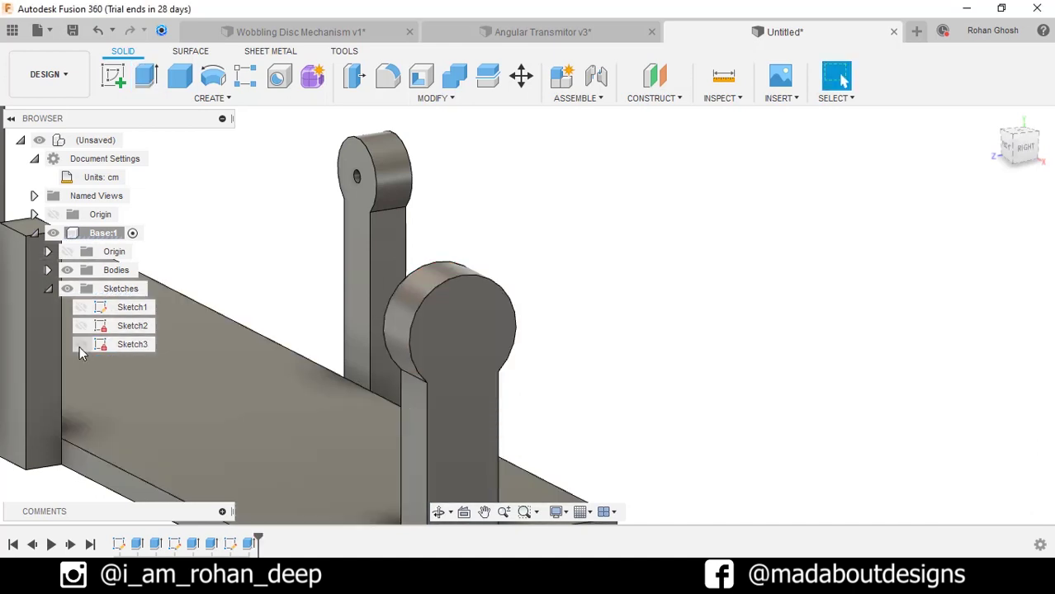
Step: Show the end post's circle sketch and extrude its 2.5 cm inner circle by -15 cm as a cut through the round head
{"action": "left_click", "coordinate": [79, 346]}
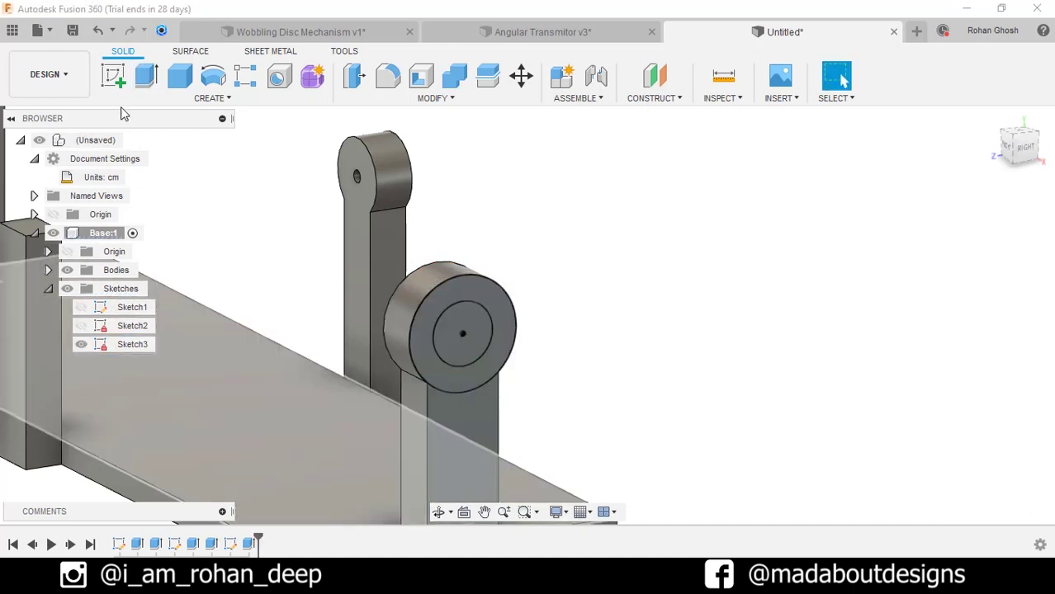
{"action": "left_click", "coordinate": [146, 76]}
{"action": "left_click", "coordinate": [473, 328]}
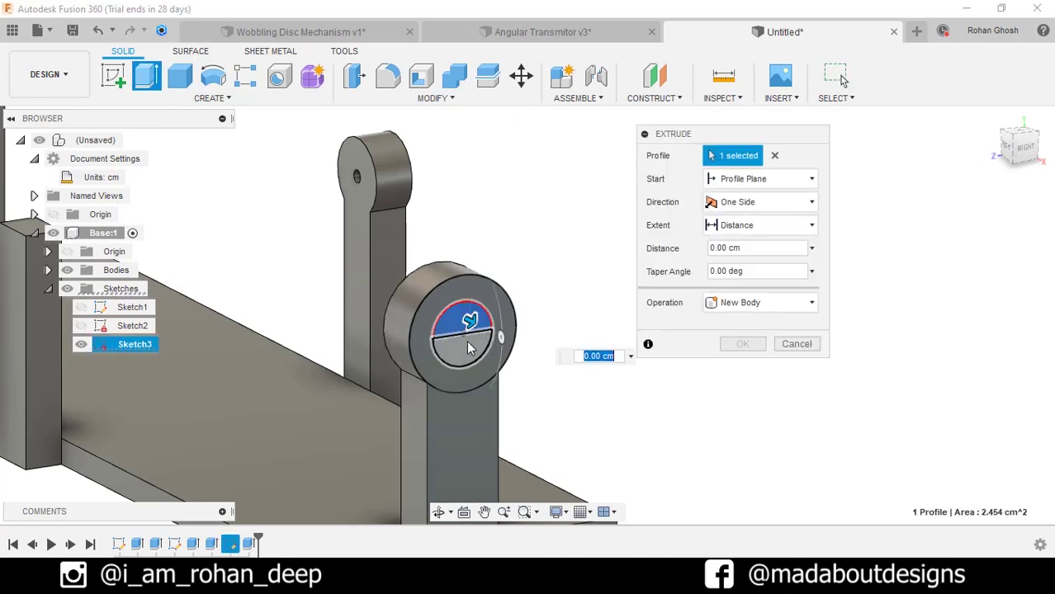
{"action": "left_click", "coordinate": [469, 354]}
{"action": "left_click_drag", "start_coordinate": [469, 353], "coordinate": [297, 219]}
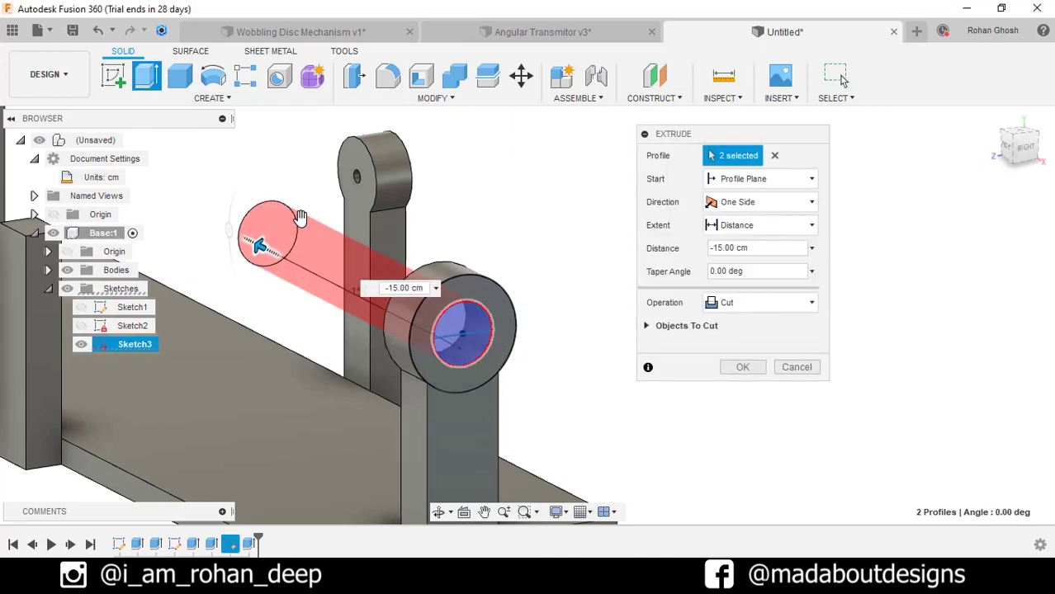
{"action": "middle_click_drag", "start_coordinate": [297, 219], "coordinate": [615, 278], "text": "shift"}
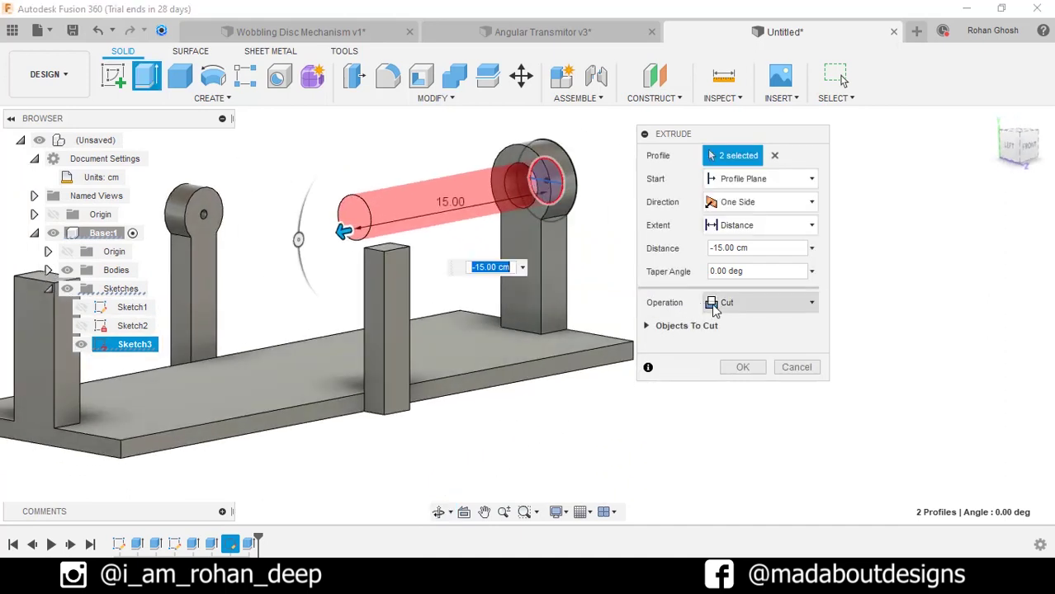
{"action": "left_click", "coordinate": [734, 367]}
Step: Hide the end post's circle sketch and collapse the Base component's contents in the browser
{"action": "scroll", "coordinate": [737, 374], "scroll_direction": "down", "scroll_amount": 2}
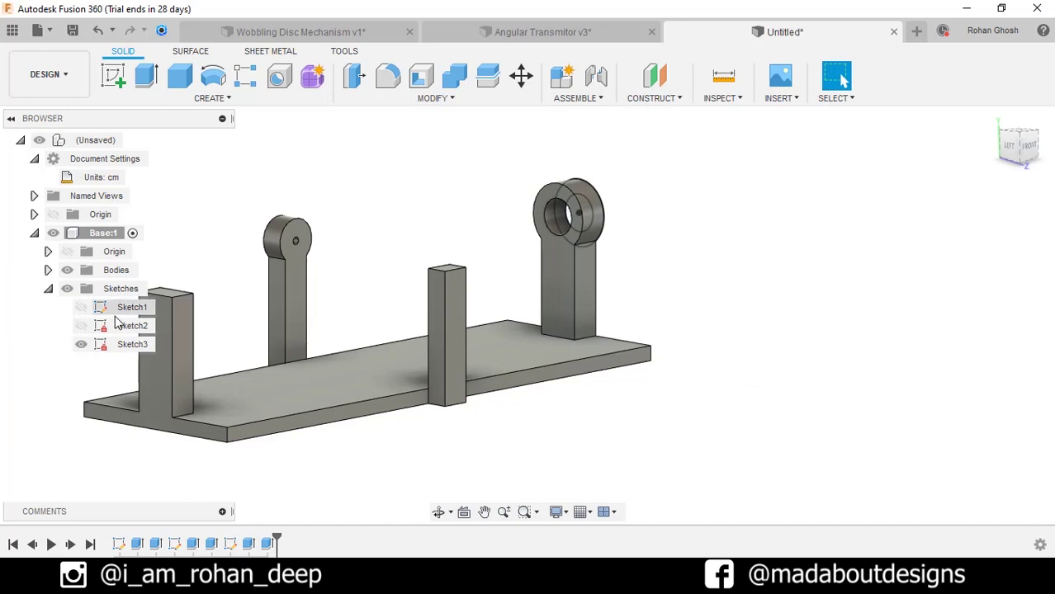
{"action": "left_click", "coordinate": [81, 345]}
{"action": "left_click", "coordinate": [48, 290]}
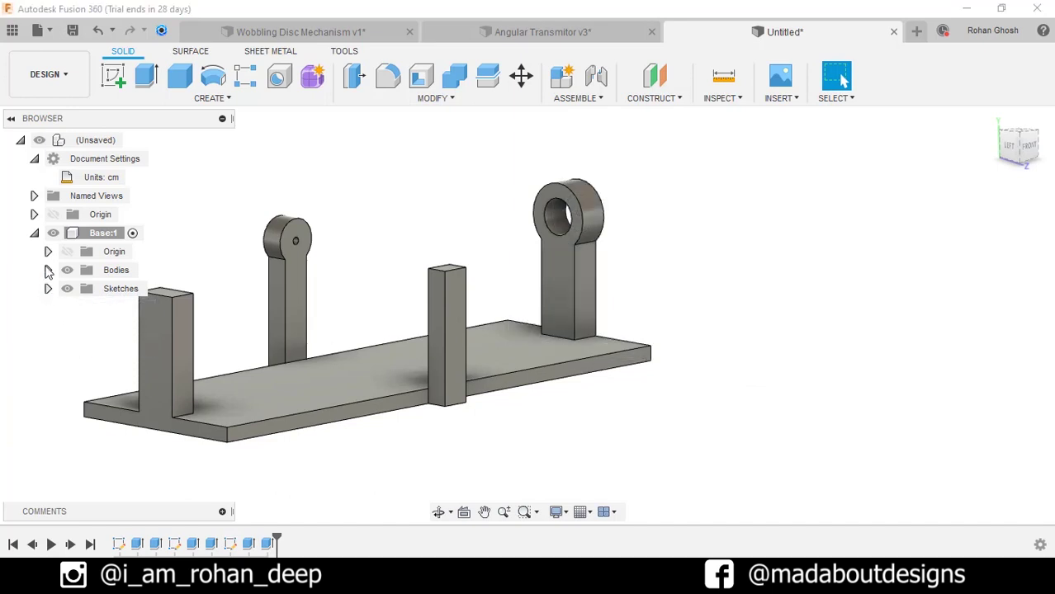
{"action": "left_click", "coordinate": [35, 234]}
{"action": "middle_click_drag", "start_coordinate": [254, 221], "coordinate": [257, 243], "text": "shift"}
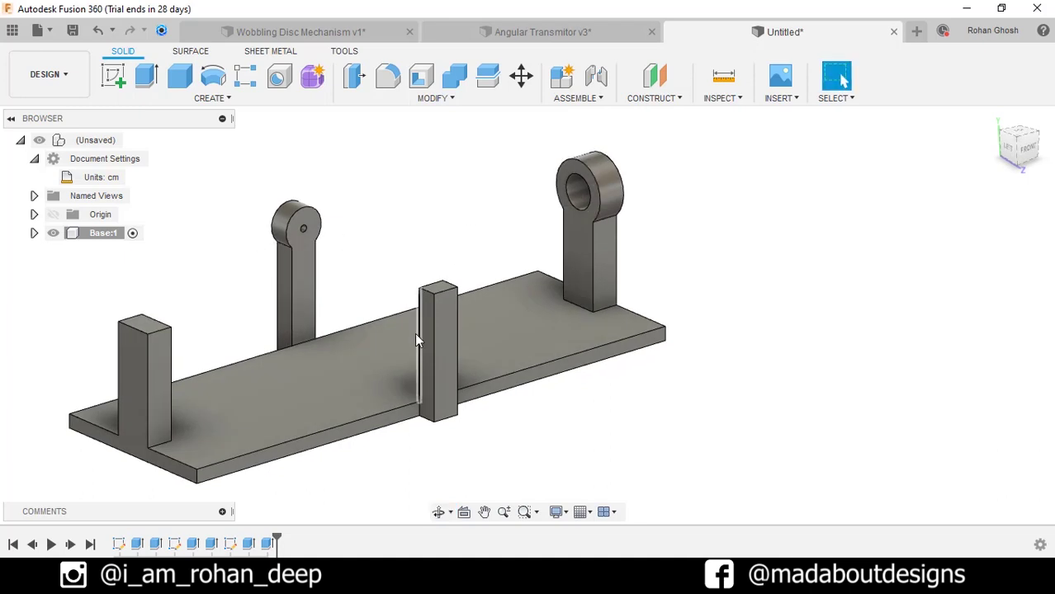
Step: Mirror the narrow side post's head and bore features across the XY origin plane onto the opposite side post
{"action": "left_click", "coordinate": [209, 101]}
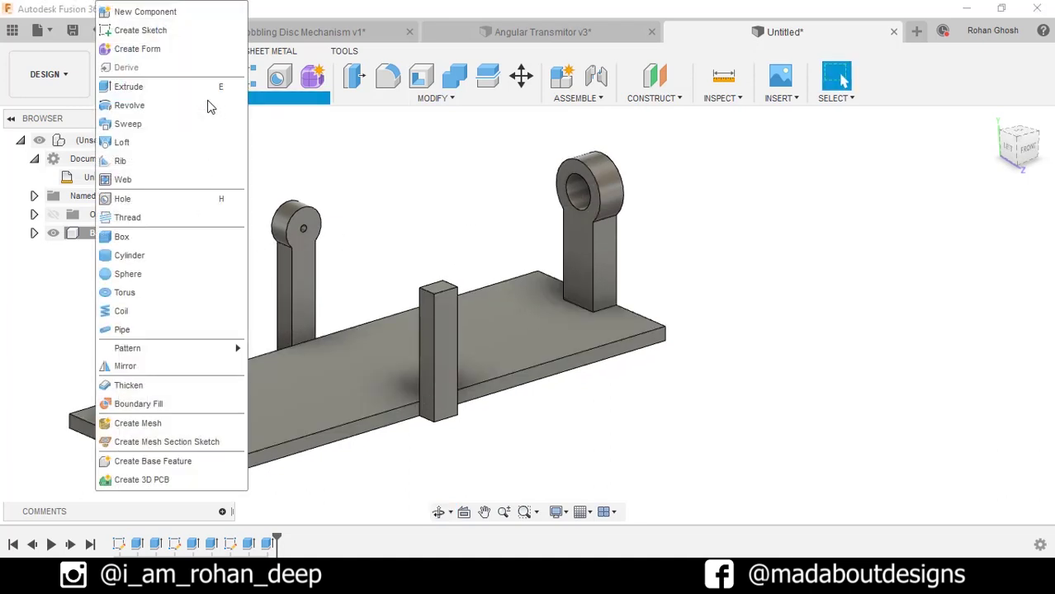
{"action": "left_click", "coordinate": [162, 363]}
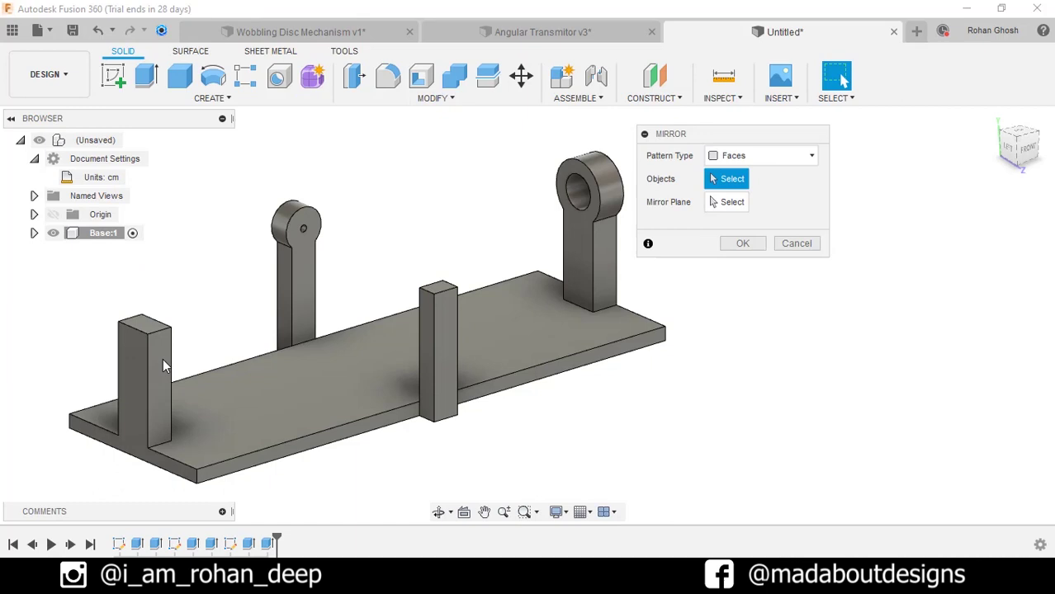
{"action": "left_click", "coordinate": [743, 162]}
{"action": "left_click", "coordinate": [743, 213]}
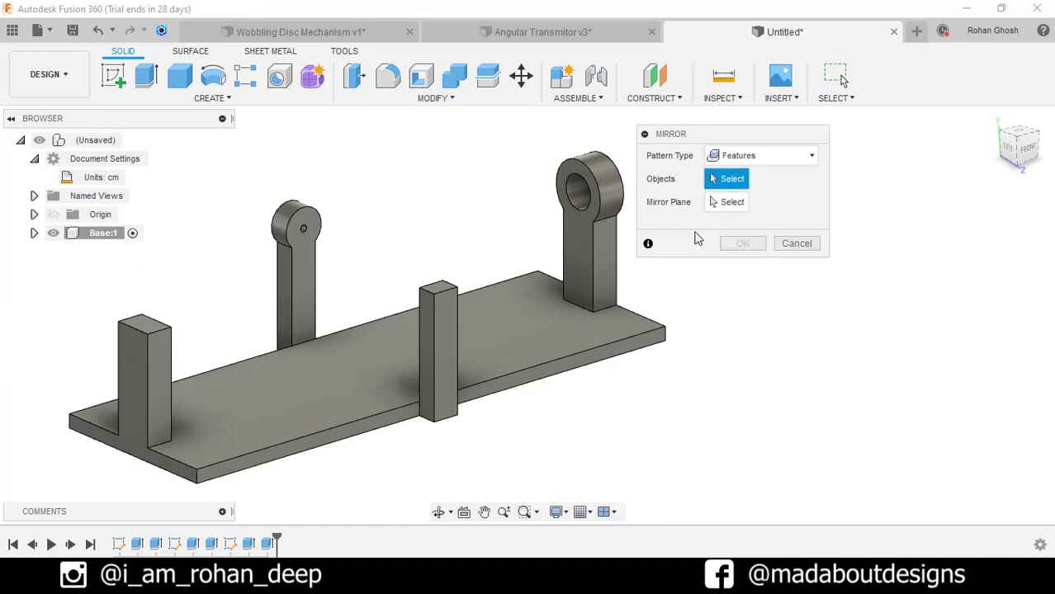
{"action": "left_click", "coordinate": [194, 545]}
{"action": "left_click", "coordinate": [212, 545]}
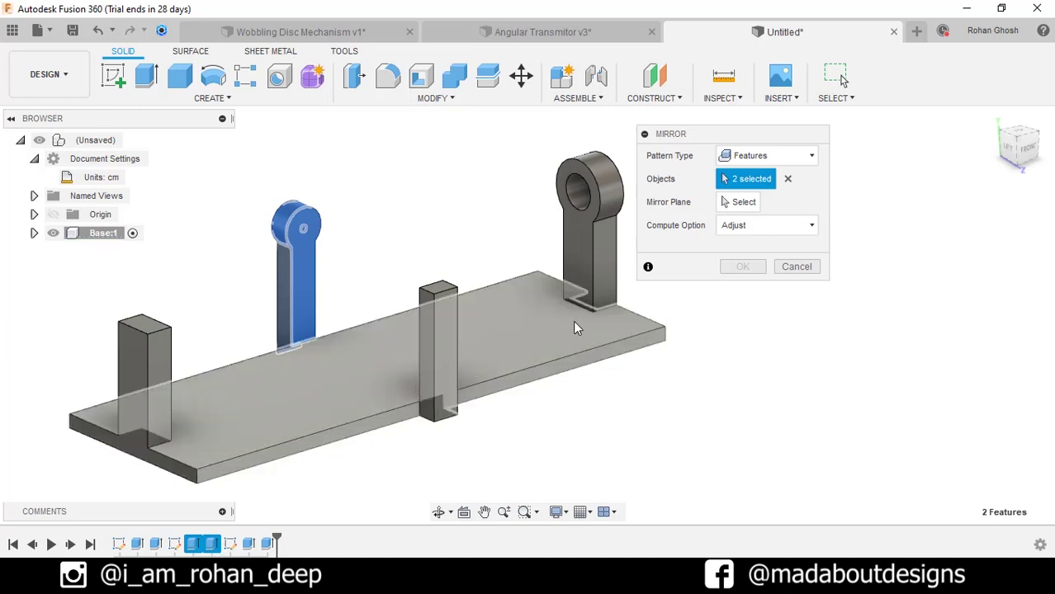
{"action": "left_click", "coordinate": [741, 202]}
{"action": "left_click", "coordinate": [415, 302]}
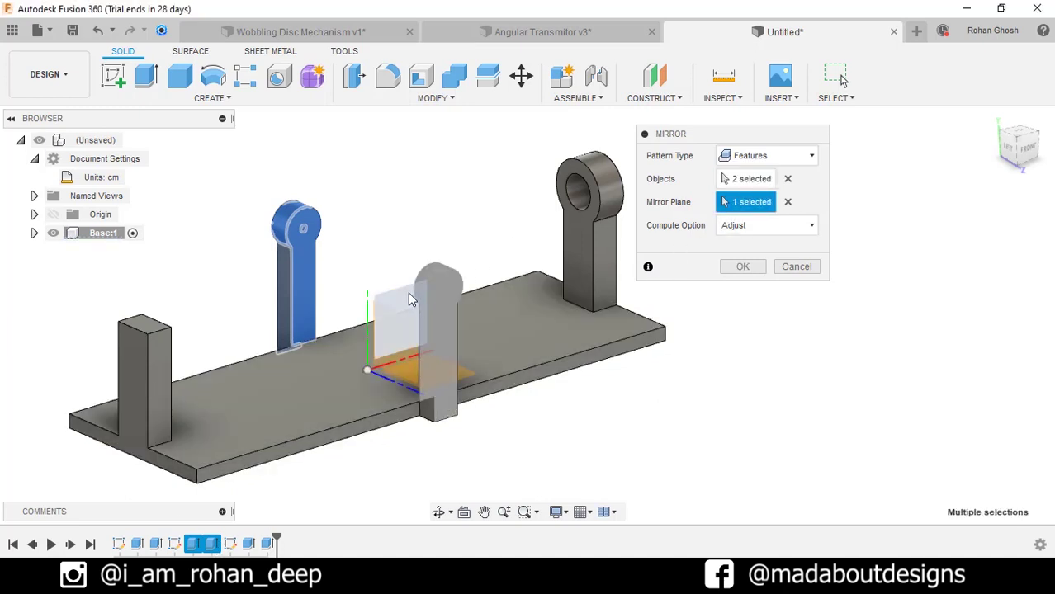
{"action": "left_click", "coordinate": [740, 266]}
Step: Mirror the wide end post's head and bore features across the YZ origin plane onto the other end post
{"action": "middle_click_drag", "start_coordinate": [602, 282], "coordinate": [740, 284], "text": "shift"}
{"action": "right_click", "coordinate": [741, 284]}
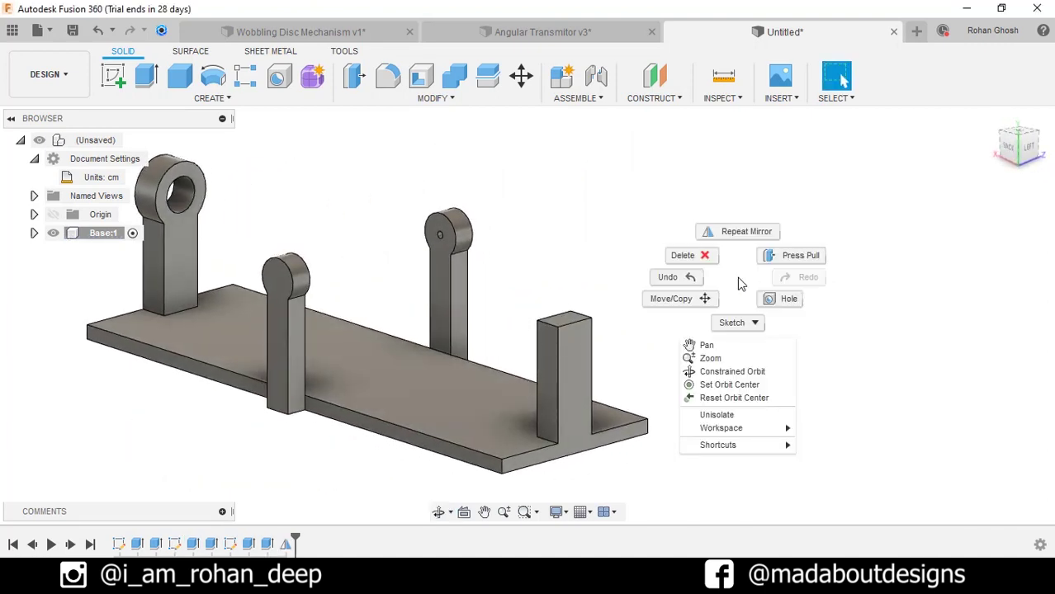
{"action": "left_click", "coordinate": [743, 230]}
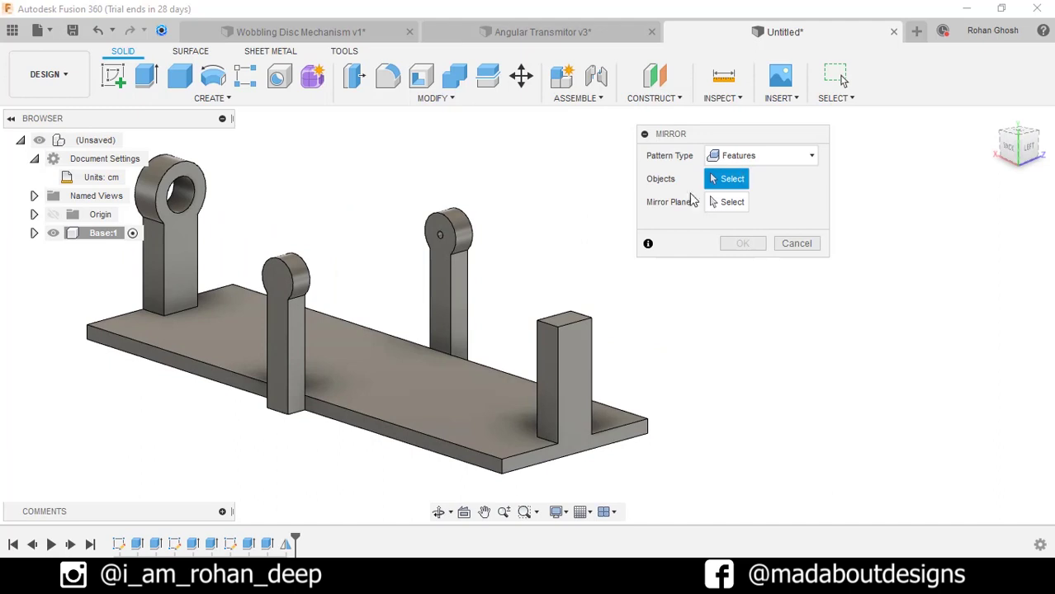
{"action": "left_click", "coordinate": [247, 544]}
{"action": "left_click", "coordinate": [269, 545]}
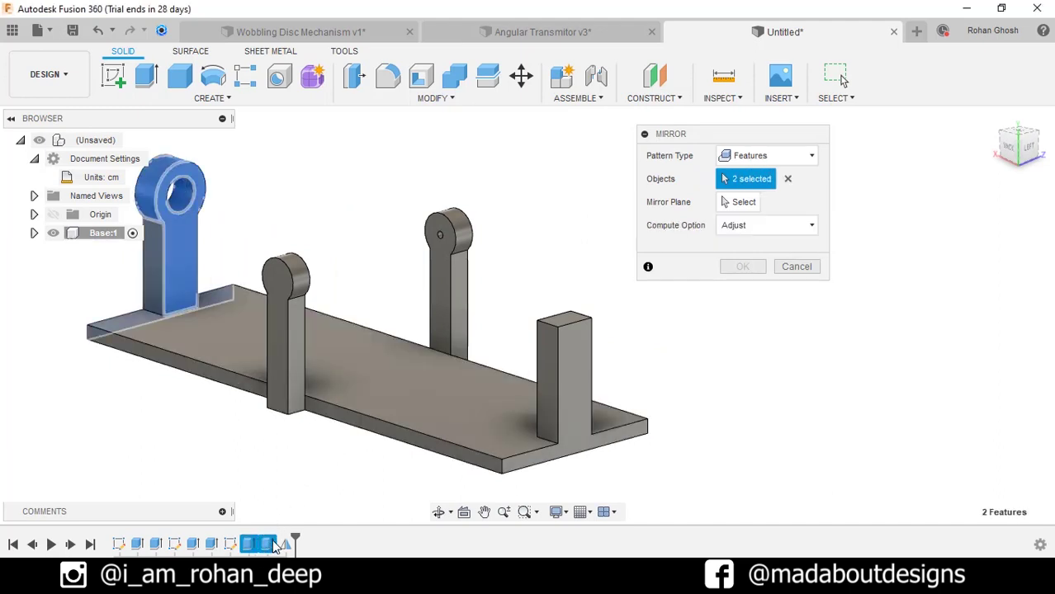
{"action": "left_click", "coordinate": [730, 202]}
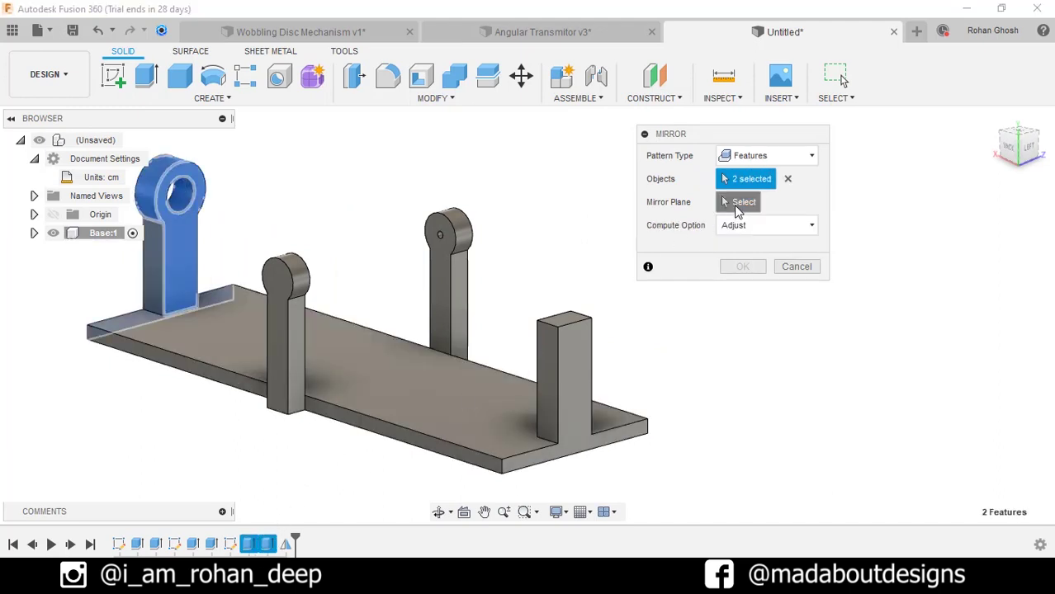
{"action": "left_click", "coordinate": [404, 305]}
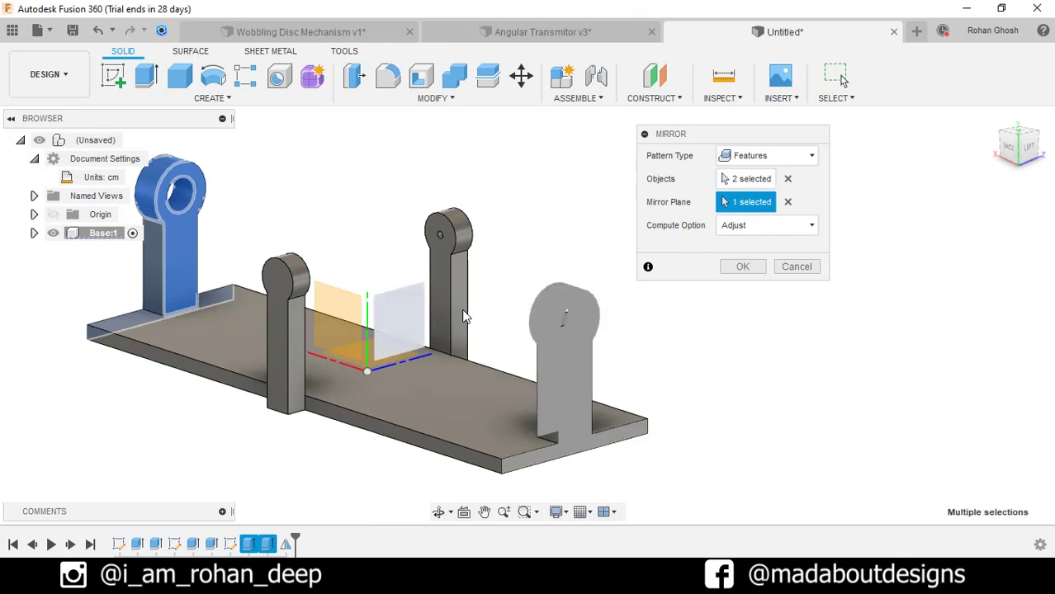
{"action": "left_click", "coordinate": [743, 267]}
Step: Apply a 0.5 cm Rule Fillet to all edges of the plate's top face, using rounds and fillets
{"action": "middle_click_drag", "start_coordinate": [638, 302], "coordinate": [744, 323], "text": "shift"}
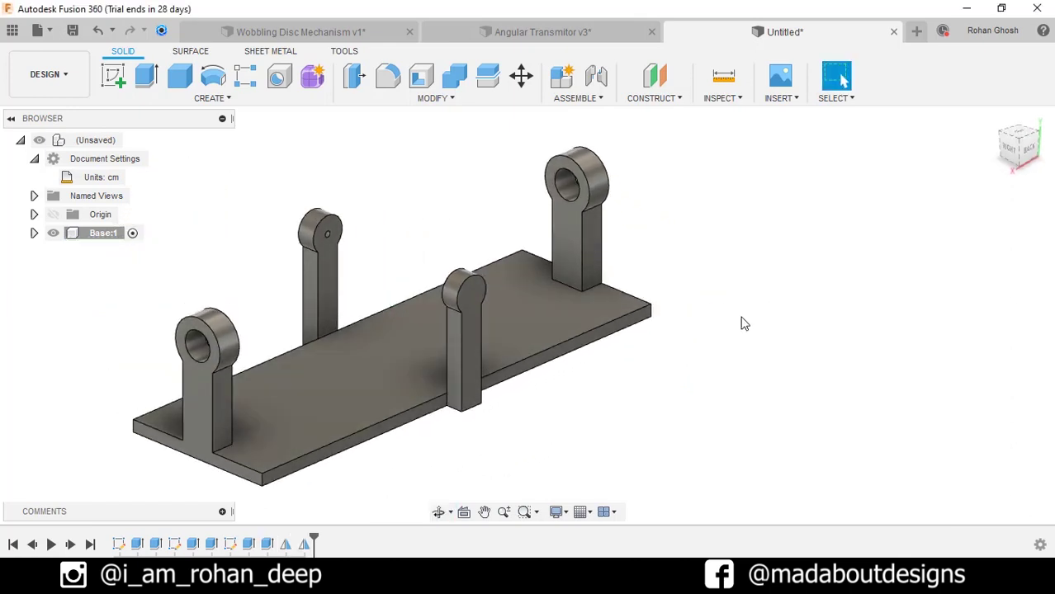
{"action": "left_click", "coordinate": [390, 78]}
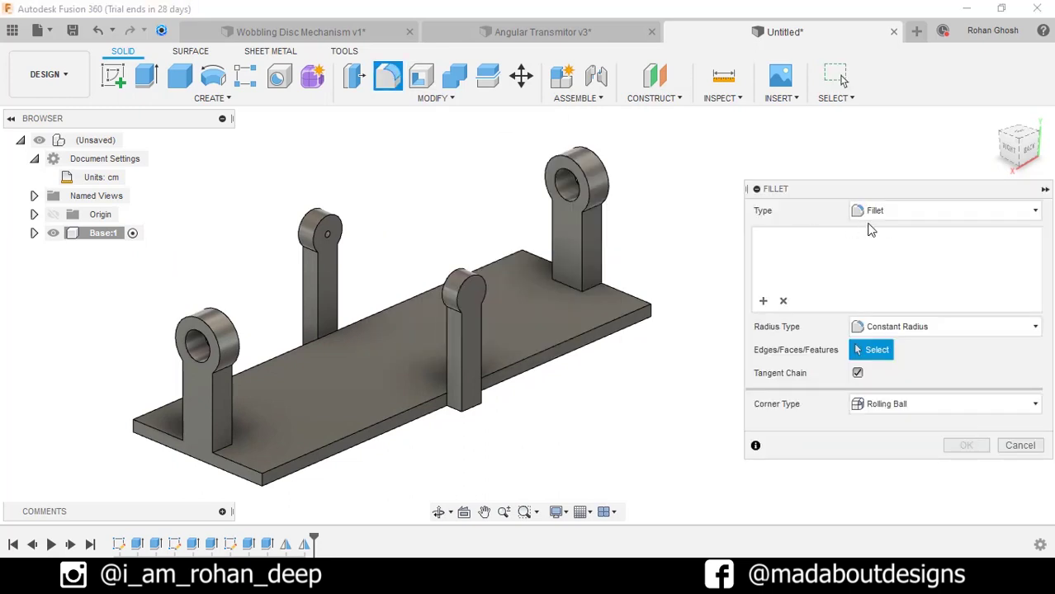
{"action": "left_click", "coordinate": [880, 212]}
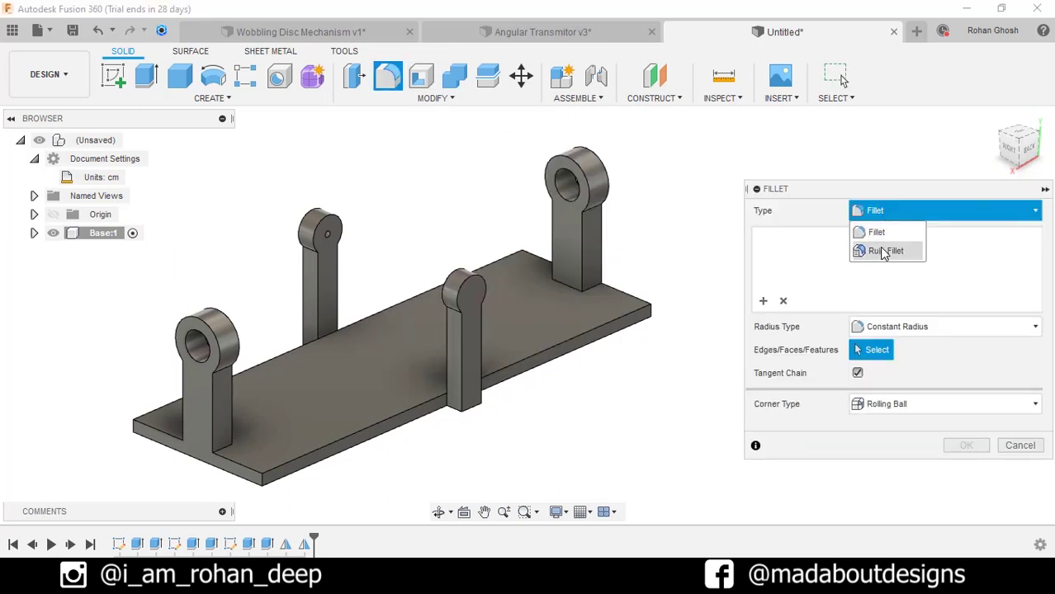
{"action": "left_click", "coordinate": [884, 251]}
{"action": "left_click", "coordinate": [543, 323]}
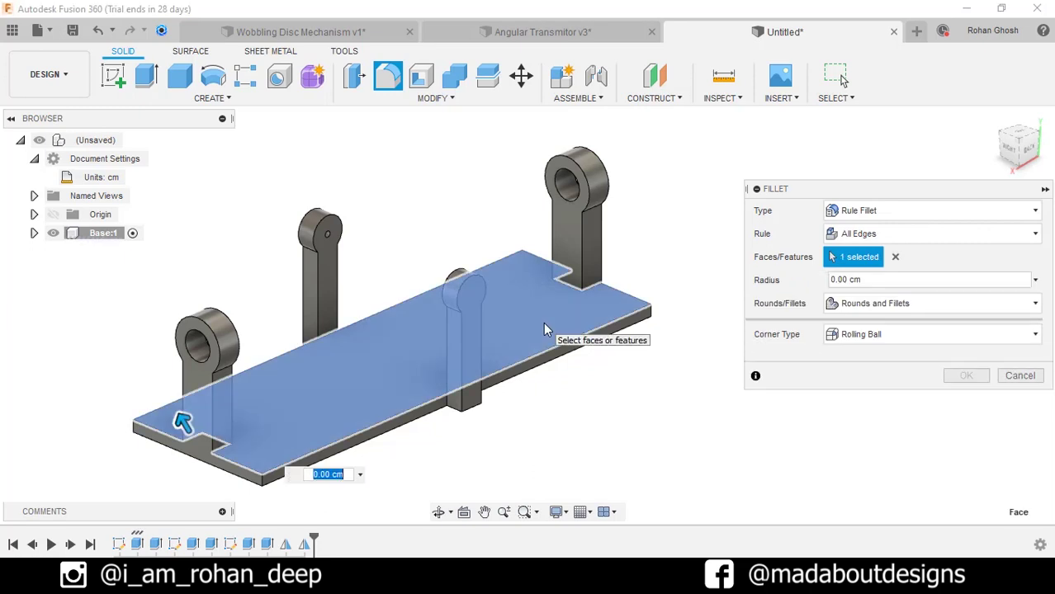
{"action": "type", "text": ".5"}
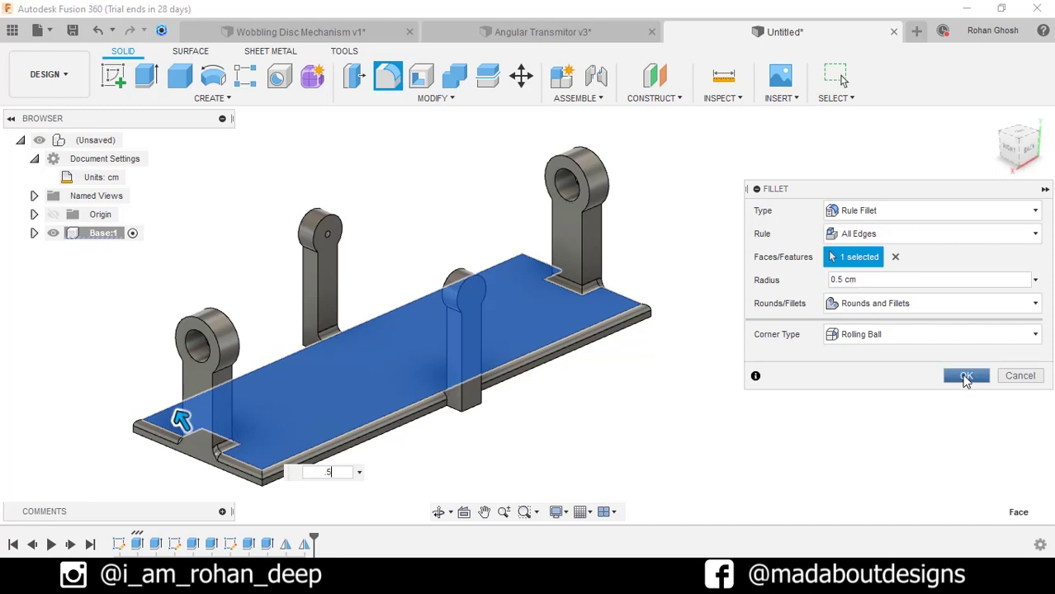
{"action": "left_click", "coordinate": [966, 378]}
Step: Activate the top-level assembly and create a new empty, active component named Wheel 1
{"action": "middle_click_drag", "start_coordinate": [700, 385], "coordinate": [666, 381], "text": "shift"}
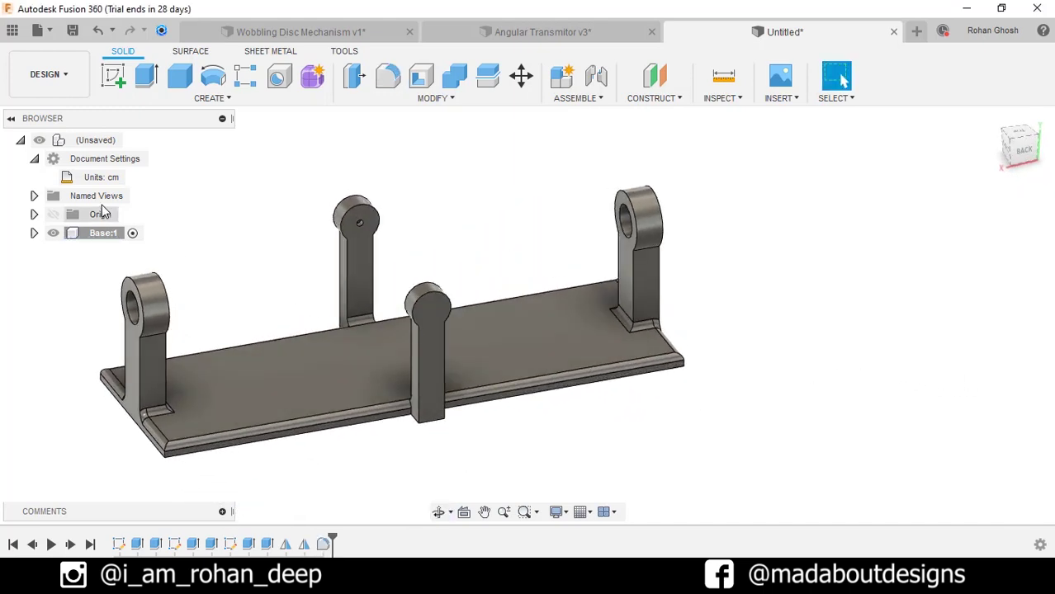
{"action": "left_click", "coordinate": [134, 140]}
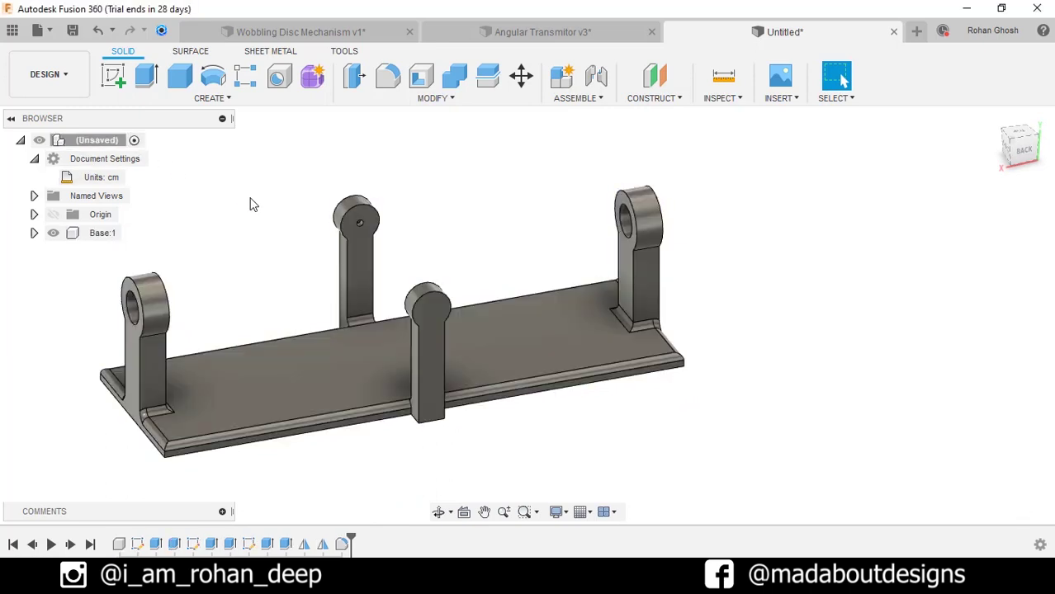
{"action": "scroll", "coordinate": [252, 204], "scroll_direction": "down", "scroll_amount": 2}
{"action": "middle_click_drag", "start_coordinate": [252, 202], "coordinate": [289, 202]}
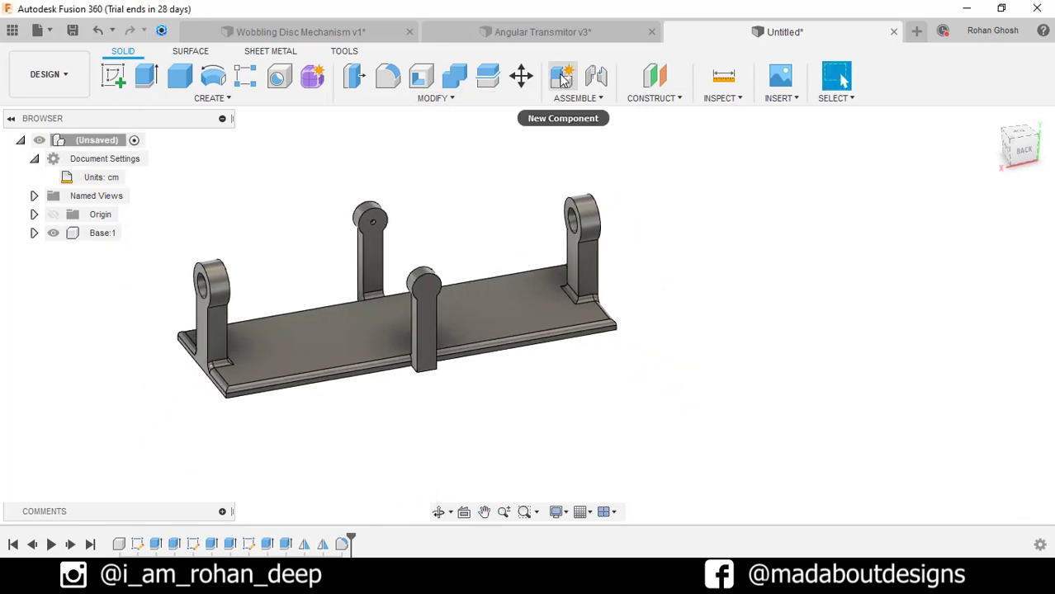
{"action": "left_click", "coordinate": [561, 77]}
{"action": "double_click", "coordinate": [908, 257]}
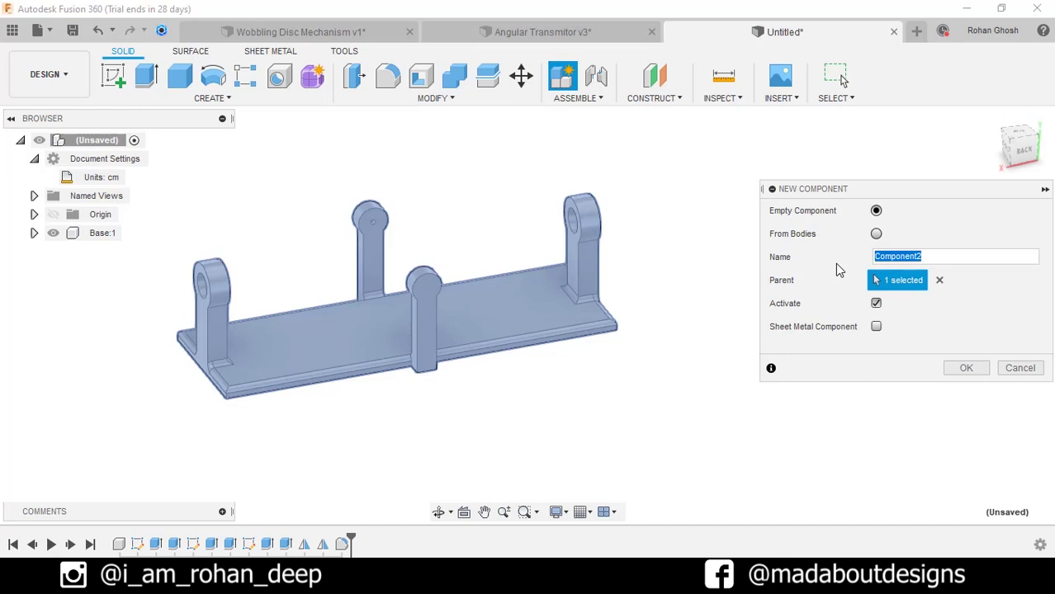
{"action": "type", "text": "Wheel 1"}
{"action": "left_click", "coordinate": [966, 369]}
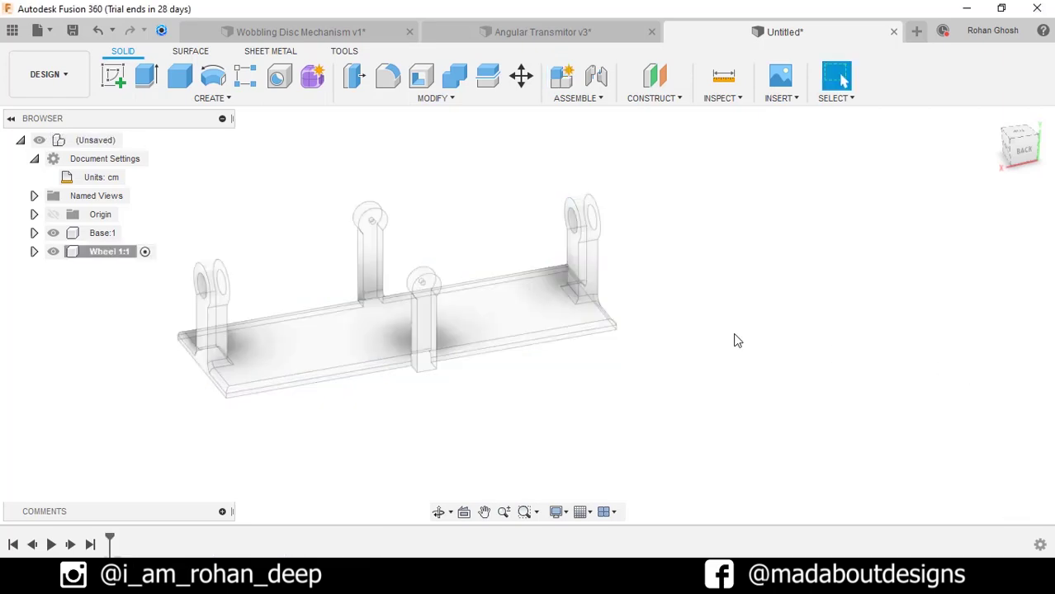
Step: Start a sketch in the Wheel 1 component on the YZ origin plane
{"action": "middle_click_drag", "start_coordinate": [735, 339], "coordinate": [268, 110], "text": "shift"}
{"action": "left_click", "coordinate": [114, 76]}
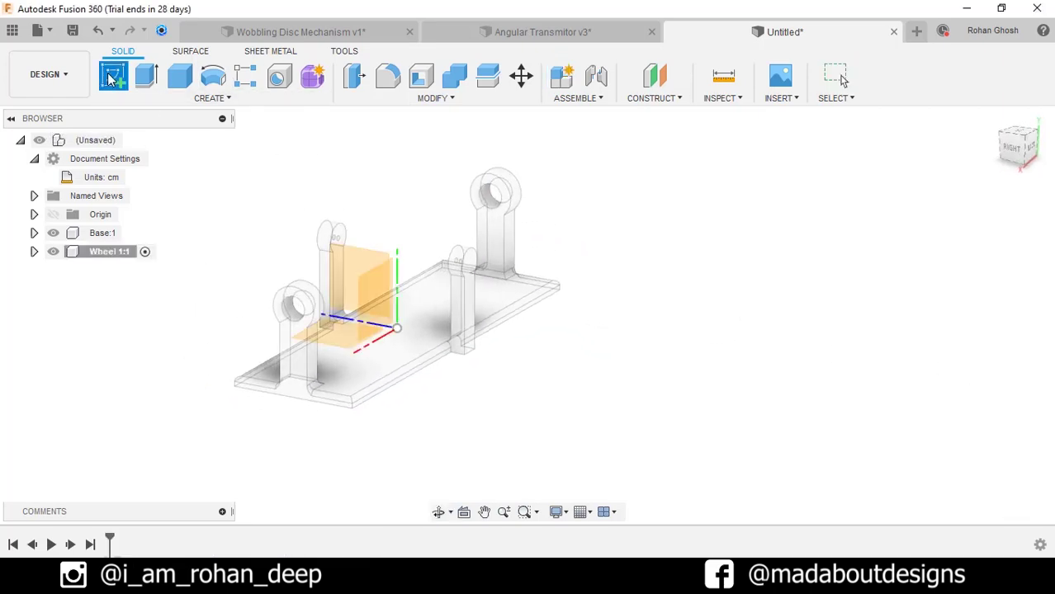
{"action": "left_click", "coordinate": [352, 262]}
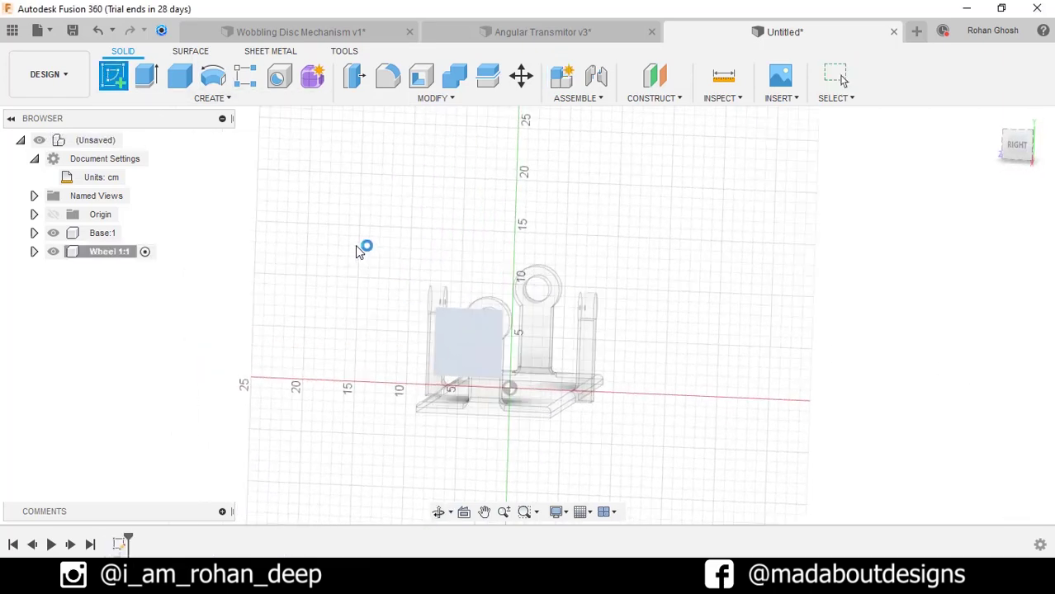
{"action": "middle_click_drag", "start_coordinate": [526, 278], "coordinate": [422, 204]}
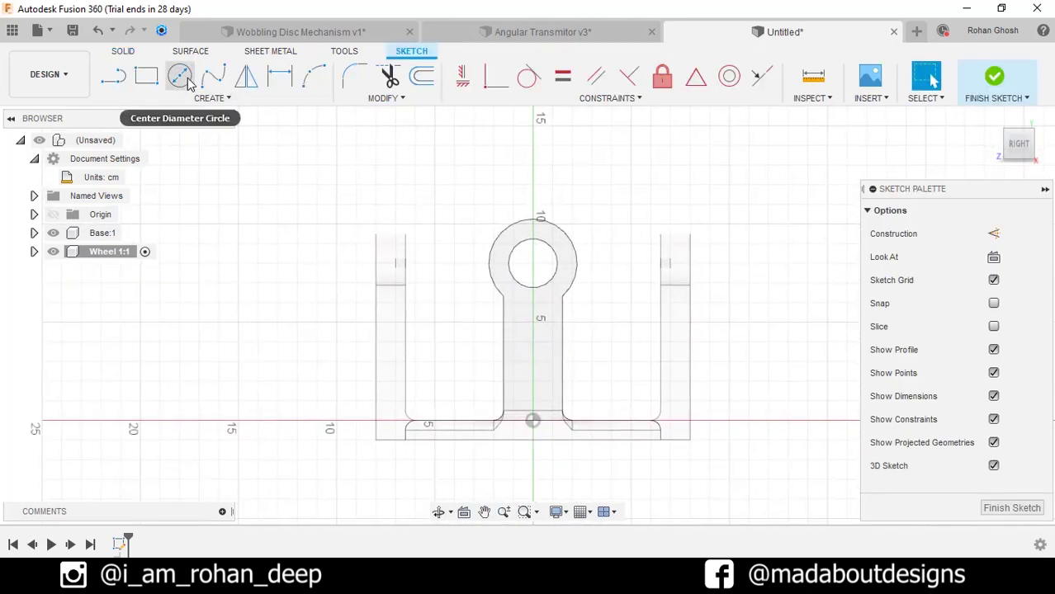
Step: Project the end post's bore edge into the sketch with Projection Link turned off
{"action": "left_click", "coordinate": [198, 100]}
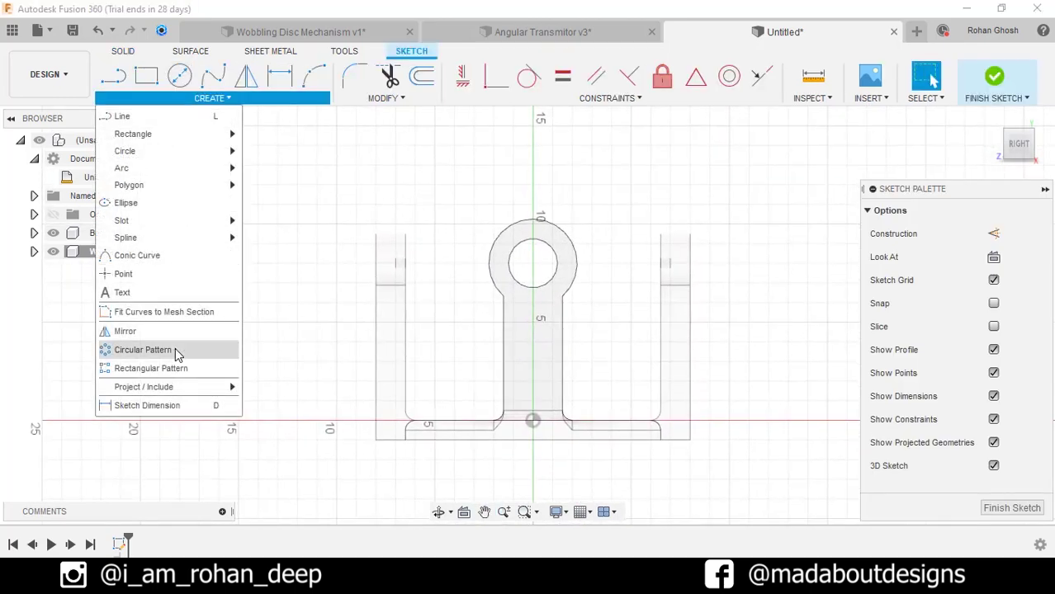
{"action": "mouse_move", "coordinate": [169, 387]}
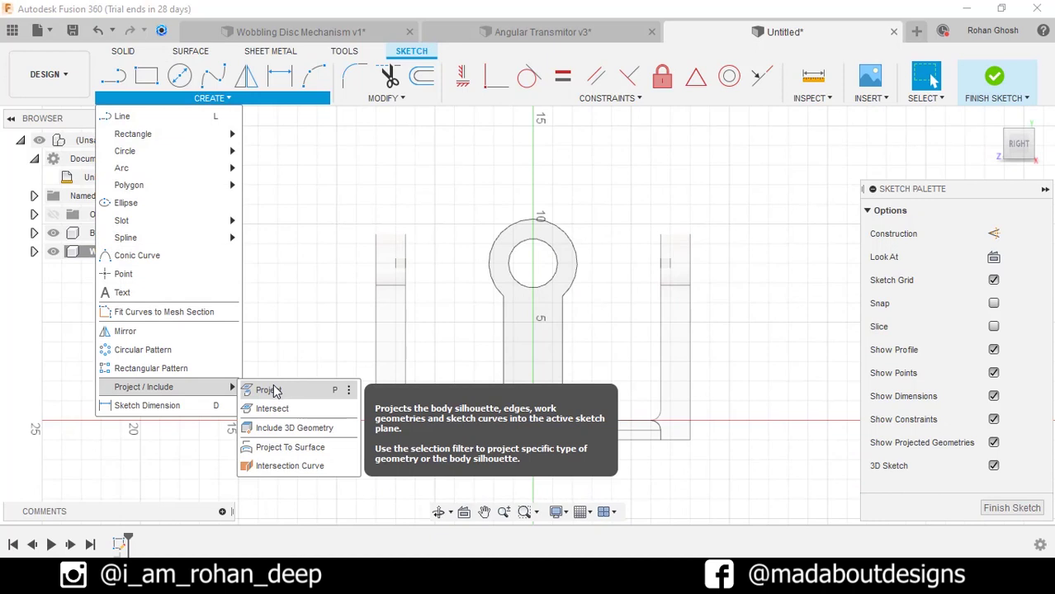
{"action": "left_click", "coordinate": [275, 391]}
{"action": "scroll", "coordinate": [553, 248], "scroll_direction": "up", "scroll_amount": 2}
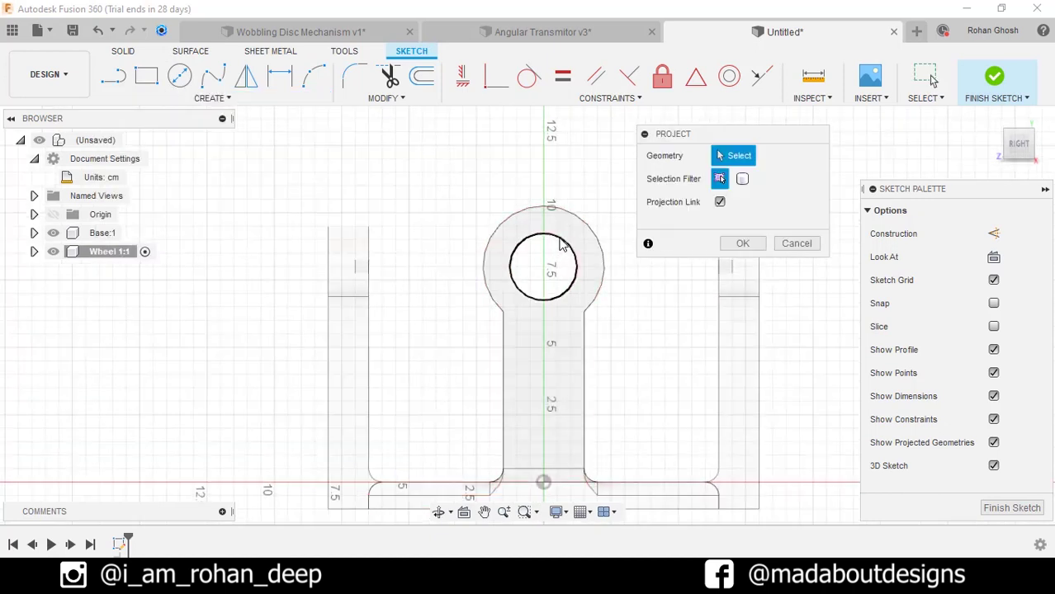
{"action": "left_click", "coordinate": [559, 244]}
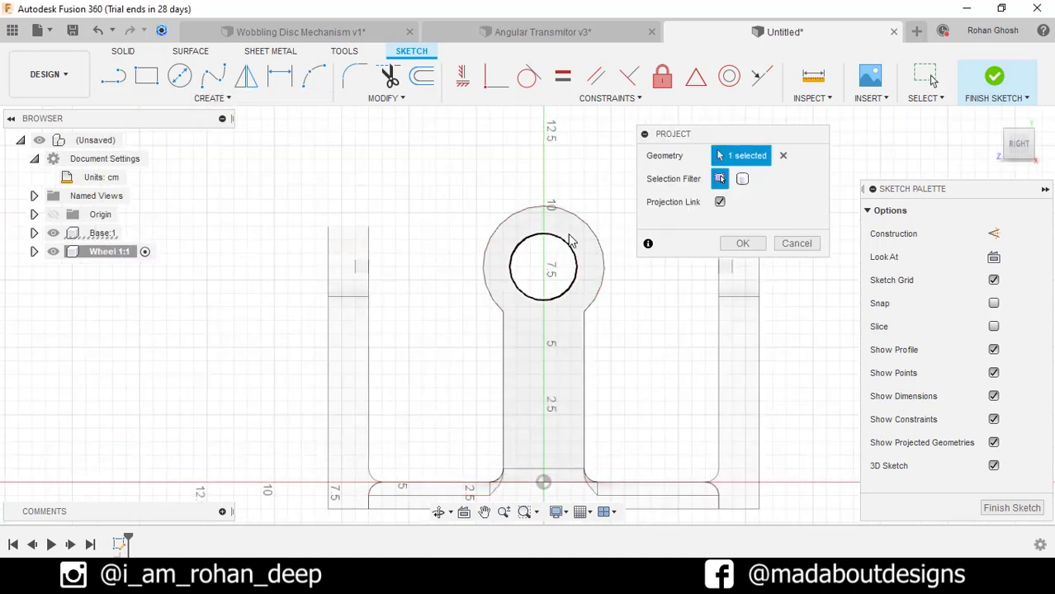
{"action": "left_click", "coordinate": [720, 203]}
{"action": "left_click", "coordinate": [744, 245]}
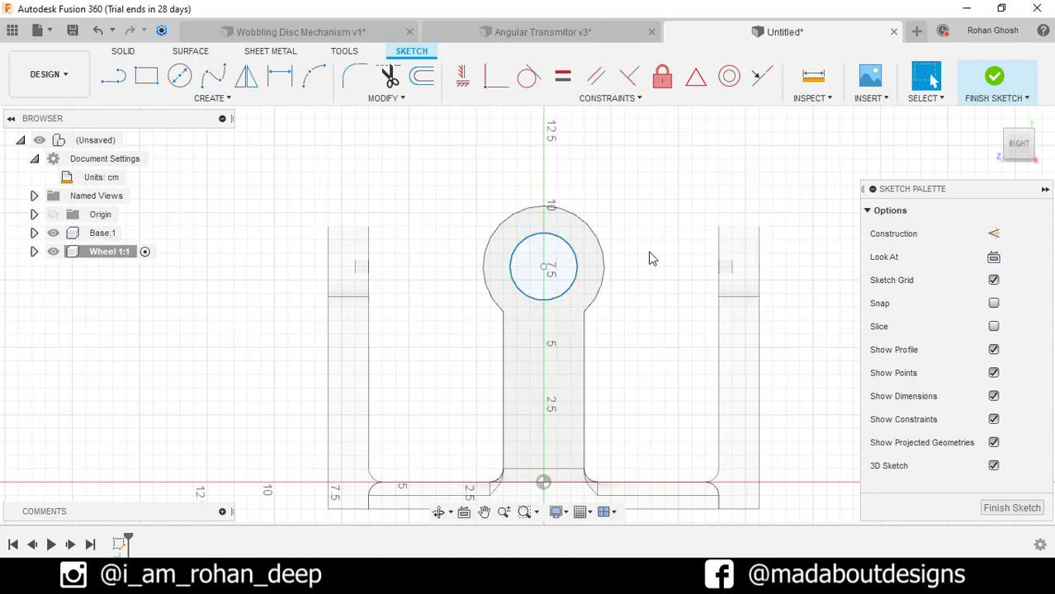
Step: Draw two circles with diameters of 10.5 cm and 12 cm, both centred on the projected bore circle
{"action": "left_click", "coordinate": [179, 75]}
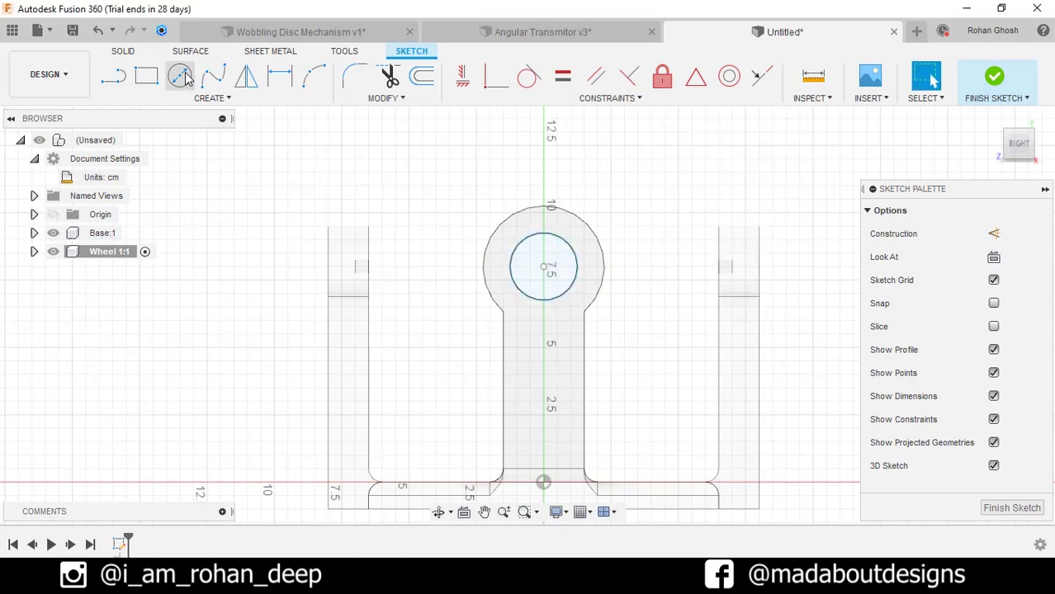
{"action": "left_click", "coordinate": [543, 268]}
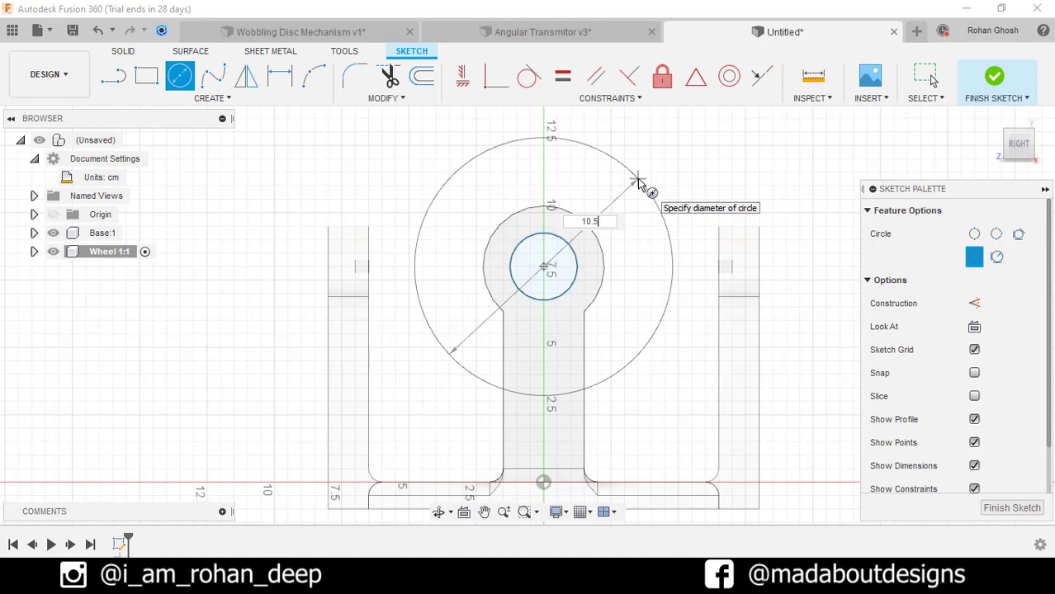
{"action": "key", "text": "Return"}
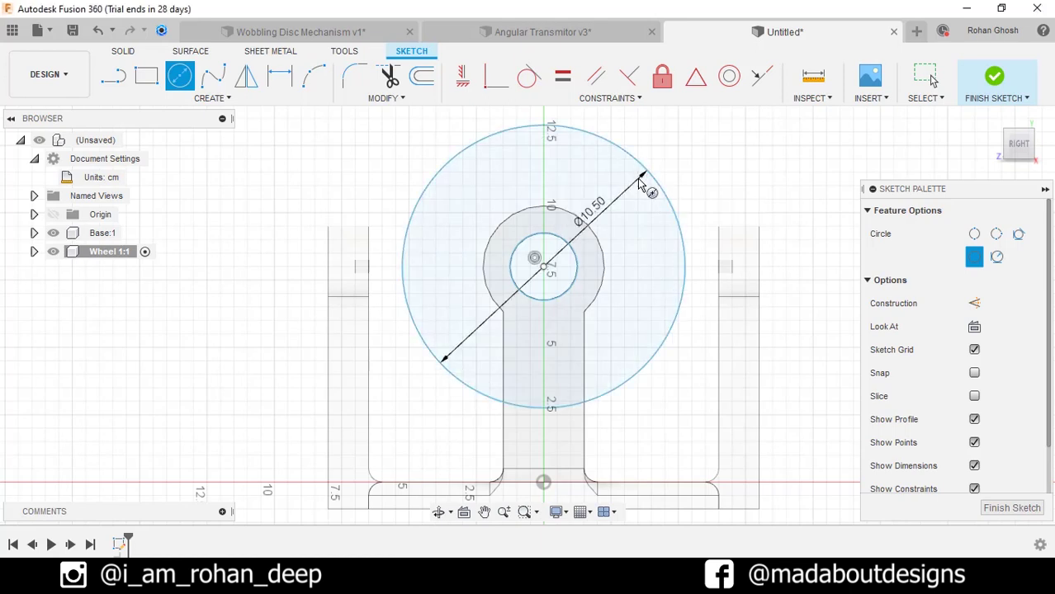
{"action": "left_click", "coordinate": [545, 265]}
{"action": "type", "text": "1"}
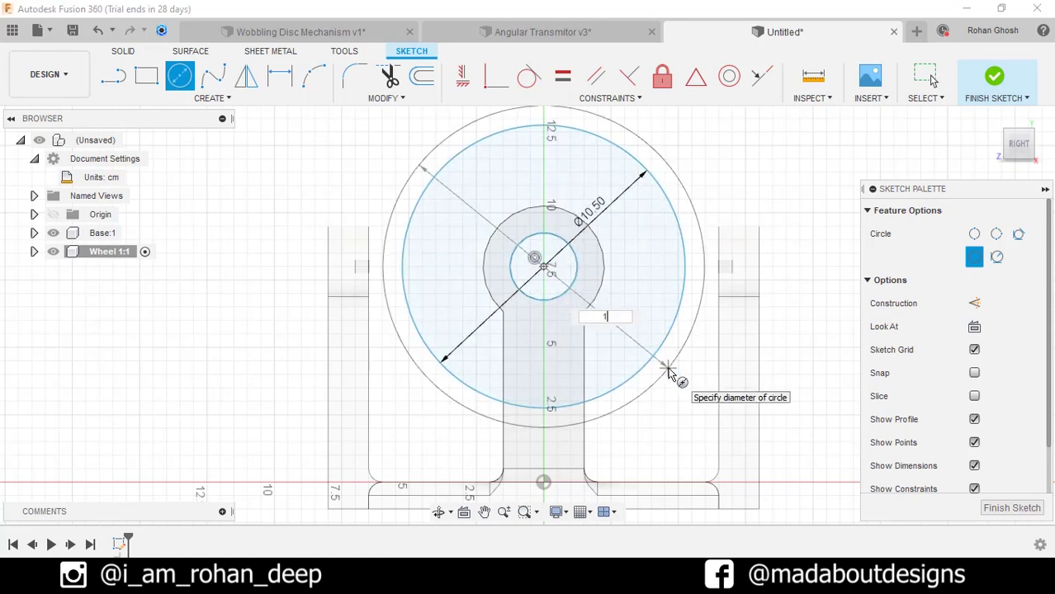
{"action": "type", "text": "2"}
{"action": "key", "text": "Return"}
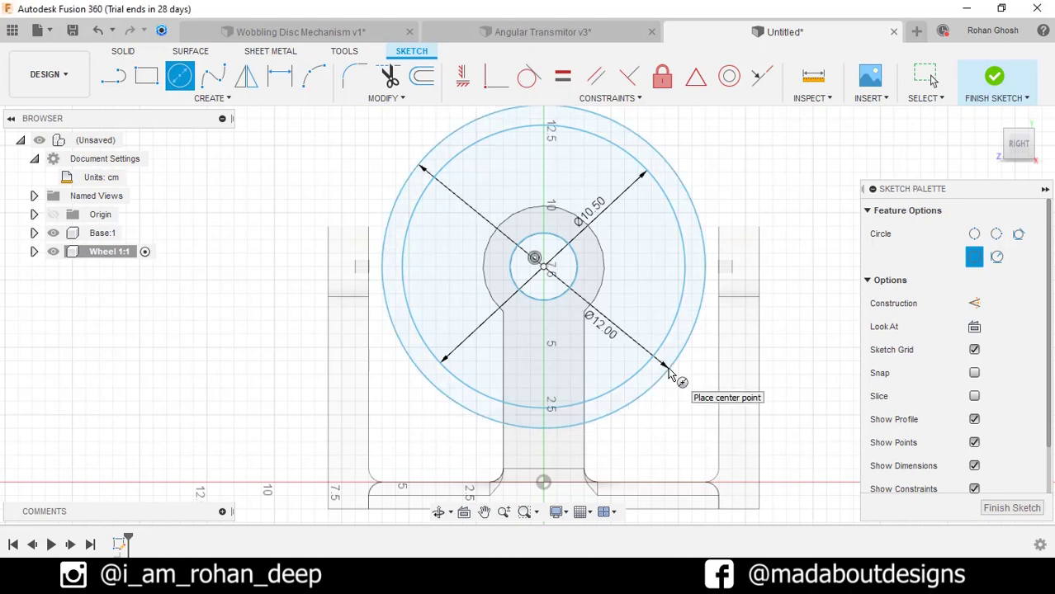
{"action": "key", "text": "Escape"}
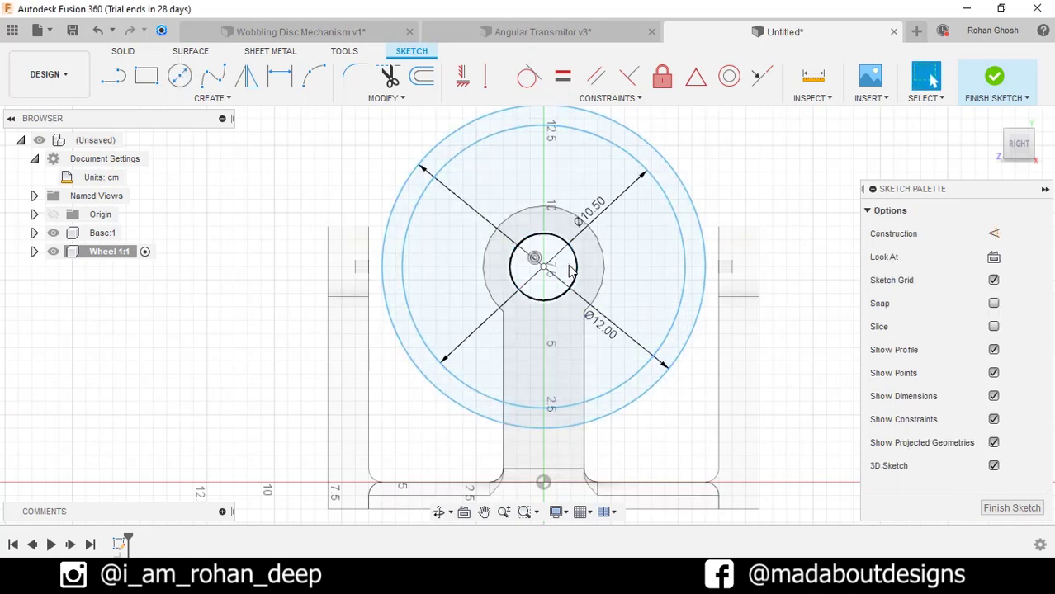
Step: Delete the projected bore circle from the wheel sketch and finish the sketch
{"action": "left_click", "coordinate": [576, 278]}
{"action": "key", "text": "Escape"}
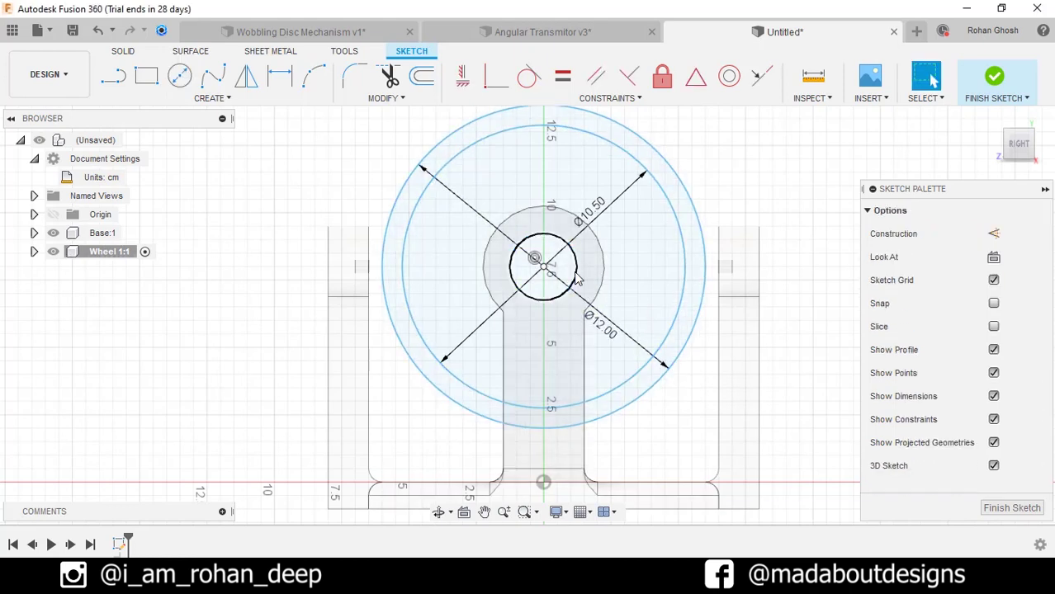
{"action": "left_click", "coordinate": [994, 76]}
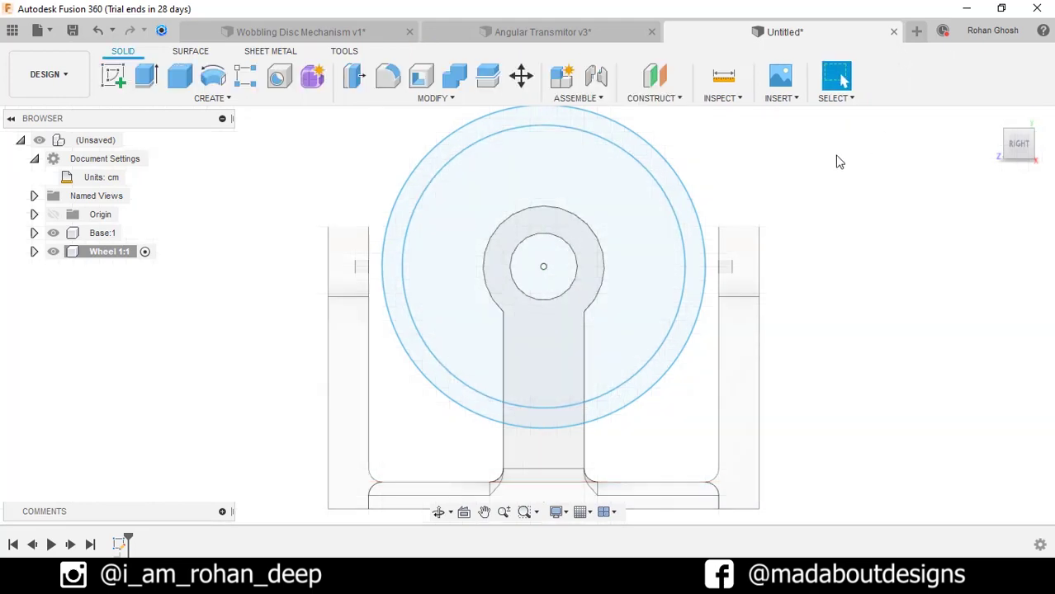
Step: Extrude the ring between the two circles symmetrically by 0.5 cm as a new body
{"action": "middle_click_drag", "start_coordinate": [839, 160], "coordinate": [768, 192], "text": "shift"}
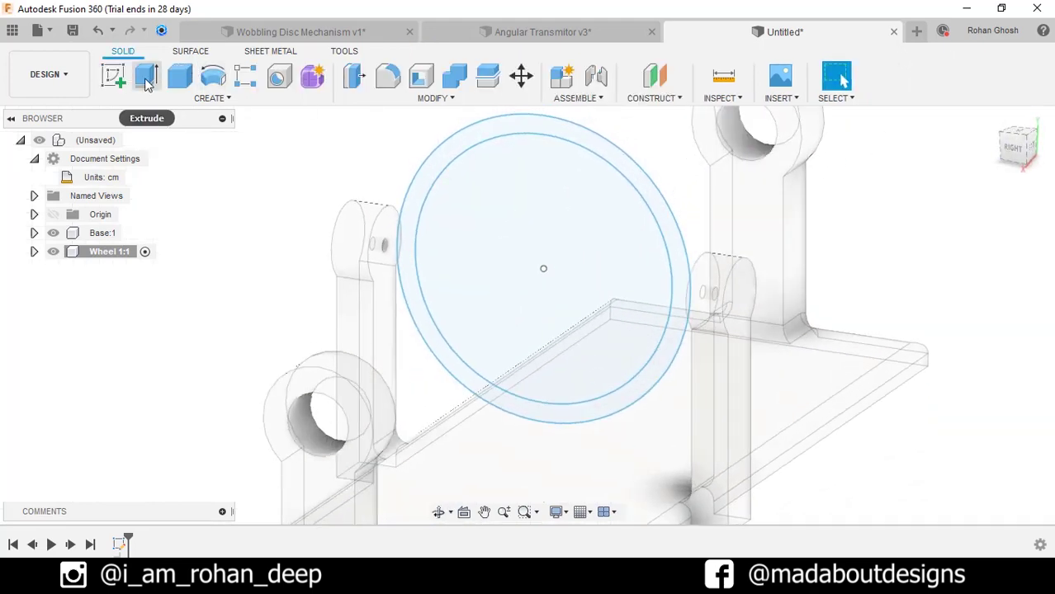
{"action": "left_click", "coordinate": [146, 76]}
{"action": "left_click", "coordinate": [421, 162]}
{"action": "middle_click_drag", "start_coordinate": [421, 163], "coordinate": [528, 225], "text": "shift"}
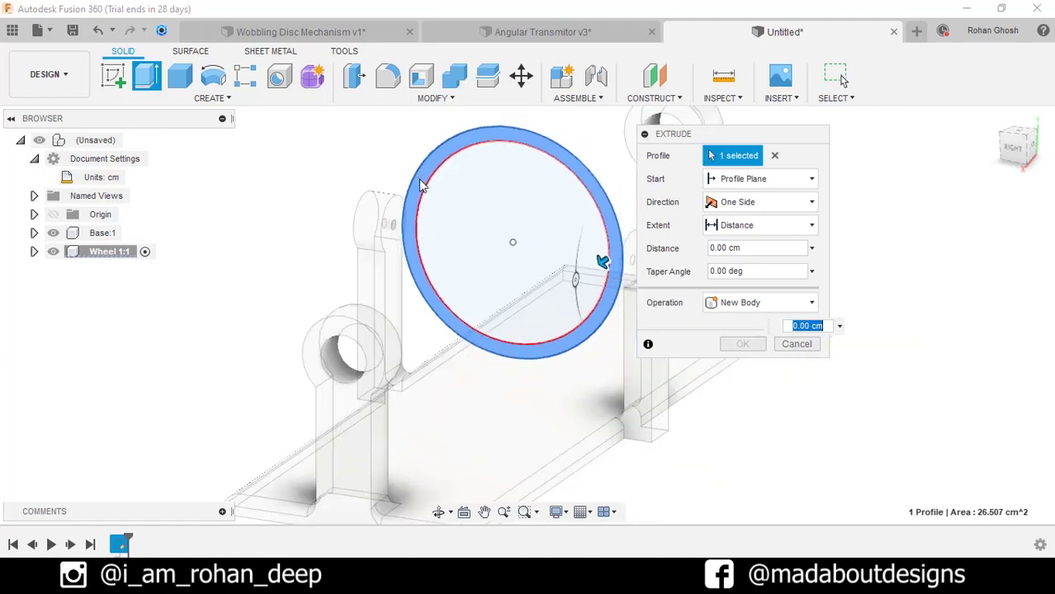
{"action": "left_click", "coordinate": [753, 203]}
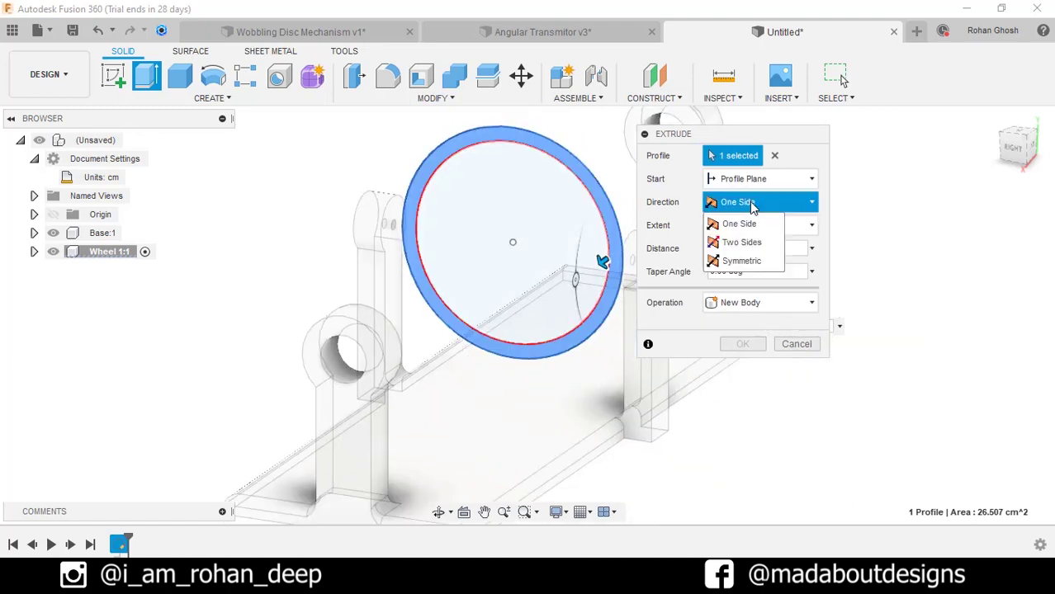
{"action": "left_click", "coordinate": [726, 262]}
{"action": "middle_click_drag", "start_coordinate": [531, 227], "coordinate": [515, 238], "text": "shift"}
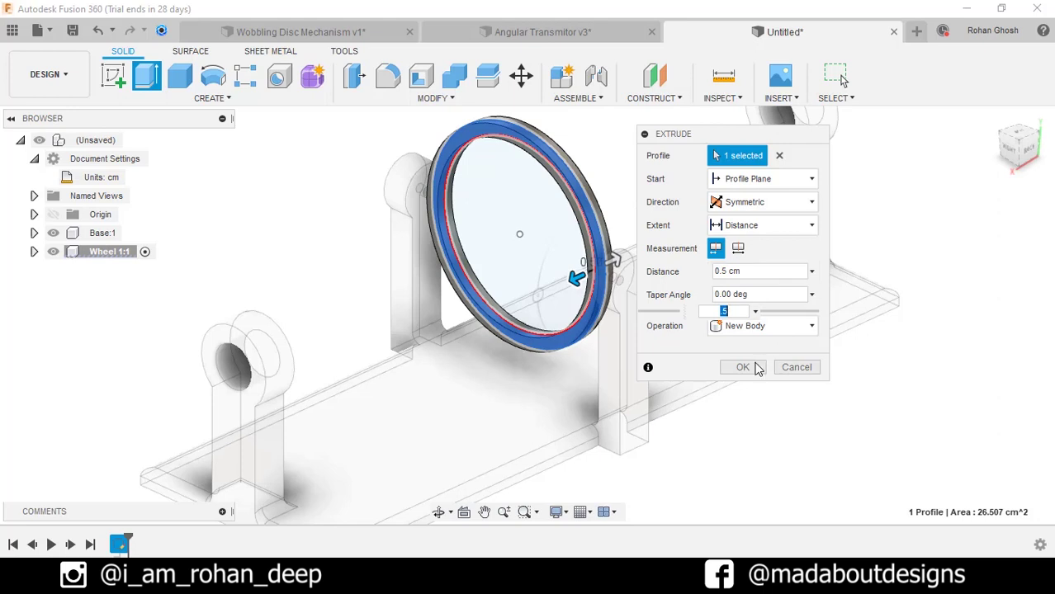
{"action": "left_click", "coordinate": [743, 367]}
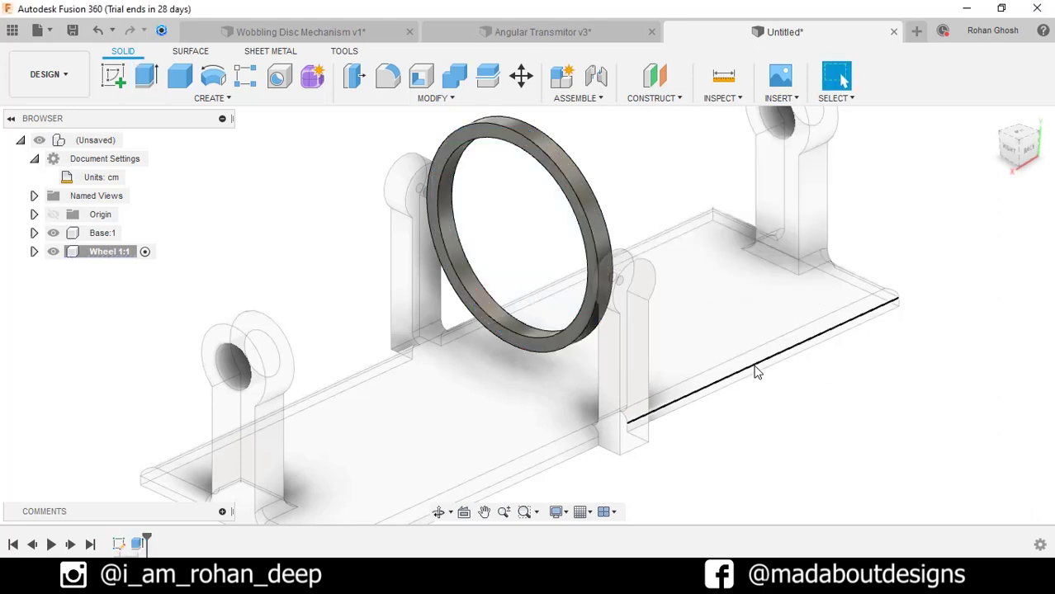
Step: Start a sketch in the Wheel 1 component on the XY origin plane
{"action": "left_click", "coordinate": [115, 77]}
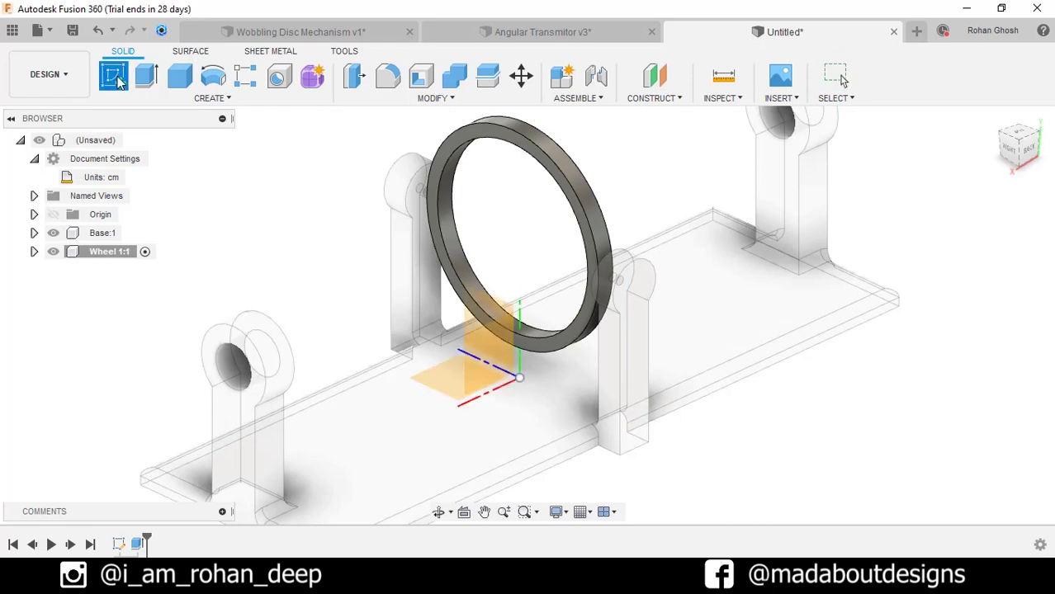
{"action": "left_click", "coordinate": [495, 362]}
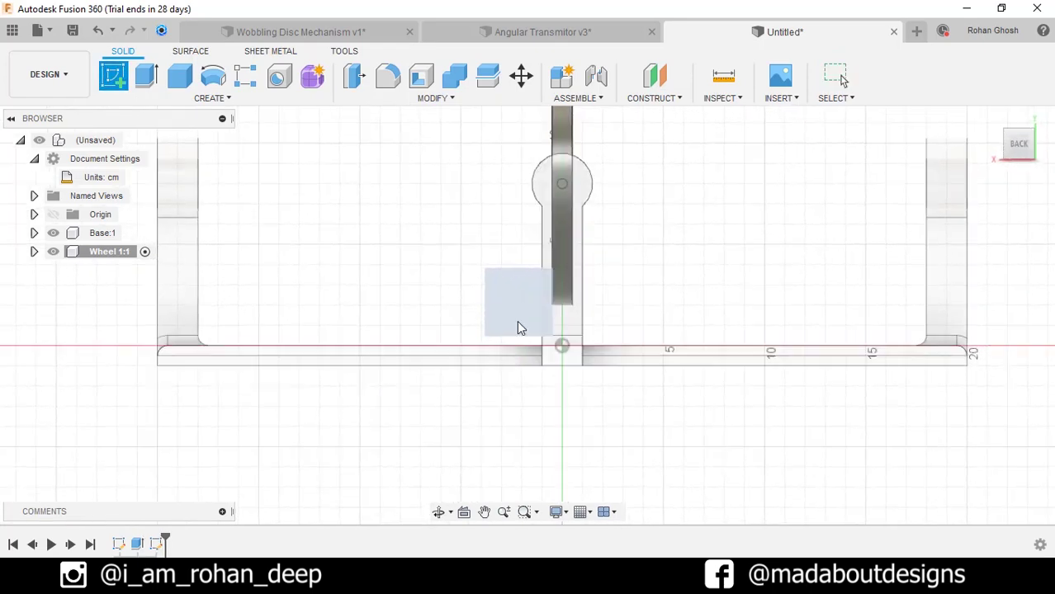
{"action": "middle_click_drag", "start_coordinate": [721, 237], "coordinate": [701, 339]}
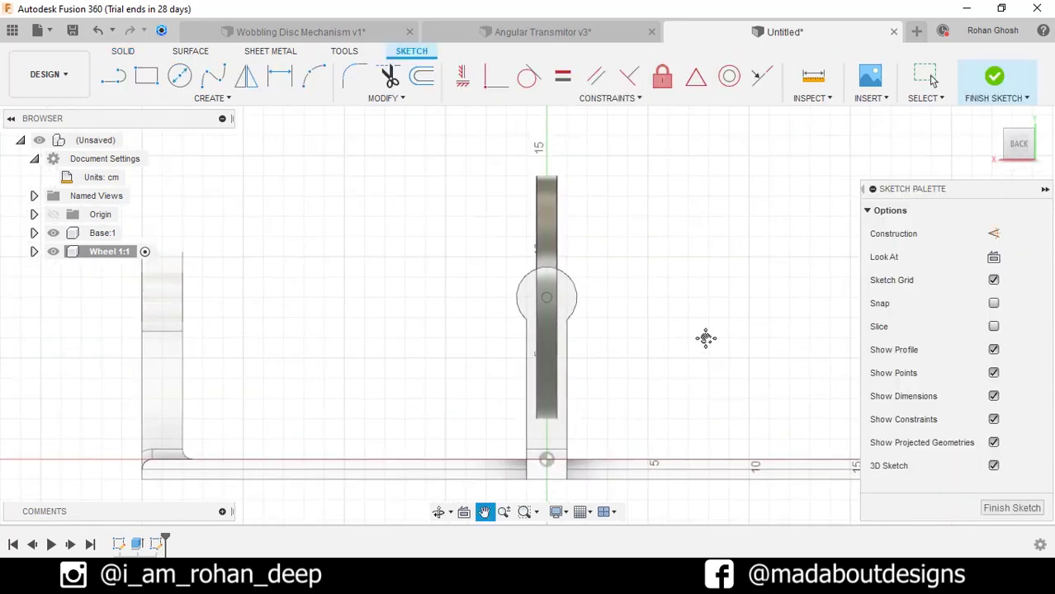
Step: Project the edge of the side post's small pin hole into the sketch and finish the sketch
{"action": "left_click", "coordinate": [240, 102]}
{"action": "mouse_move", "coordinate": [231, 387]}
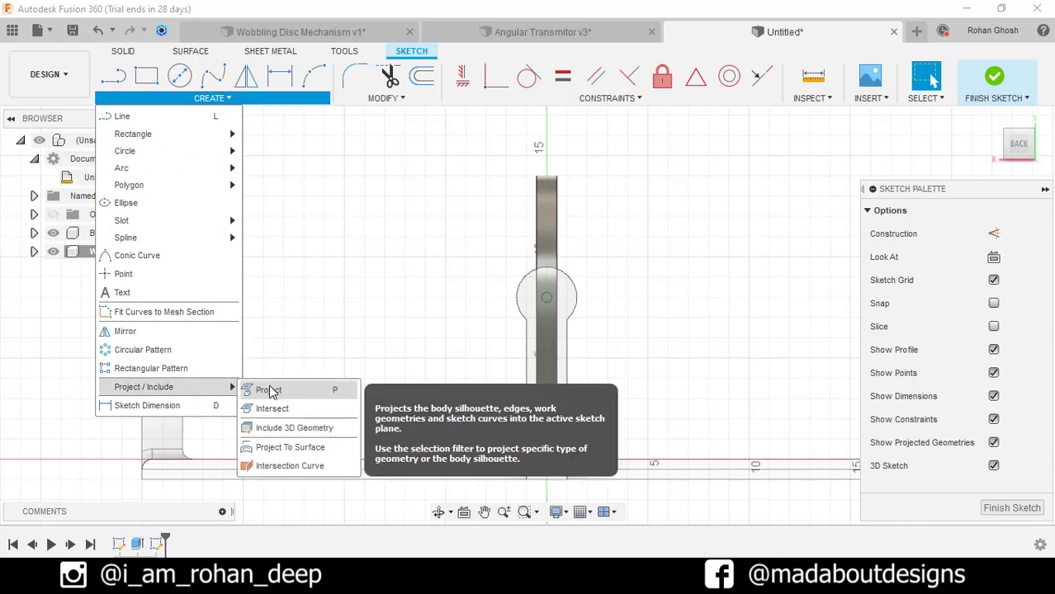
{"action": "left_click", "coordinate": [270, 391]}
{"action": "middle_click_drag", "start_coordinate": [393, 285], "coordinate": [347, 295], "text": "shift"}
{"action": "scroll", "coordinate": [501, 206], "scroll_direction": "up", "scroll_amount": 3}
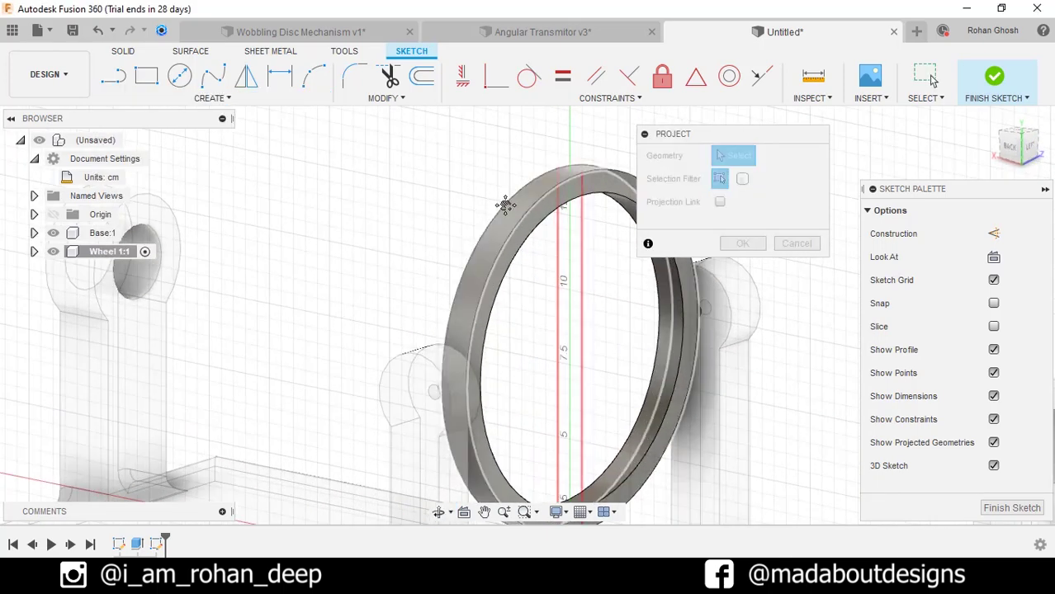
{"action": "scroll", "coordinate": [440, 269], "scroll_direction": "up", "scroll_amount": 5}
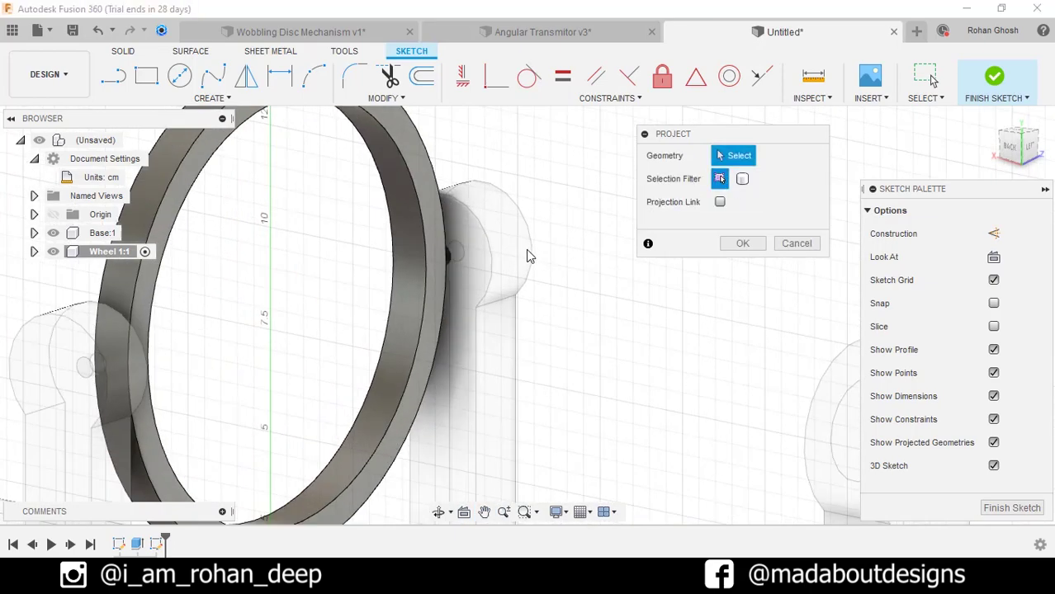
{"action": "mouse_move", "coordinate": [438, 264]}
{"action": "middle_mouse_down", "text": "shift"}
{"action": "mouse_move", "coordinate": [414, 255]}
{"action": "mouse_move", "coordinate": [468, 249]}
{"action": "mouse_move", "coordinate": [410, 237]}
{"action": "mouse_move", "coordinate": [464, 249]}
{"action": "middle_mouse_up", "text": "shift"}
{"action": "left_click", "coordinate": [467, 249]}
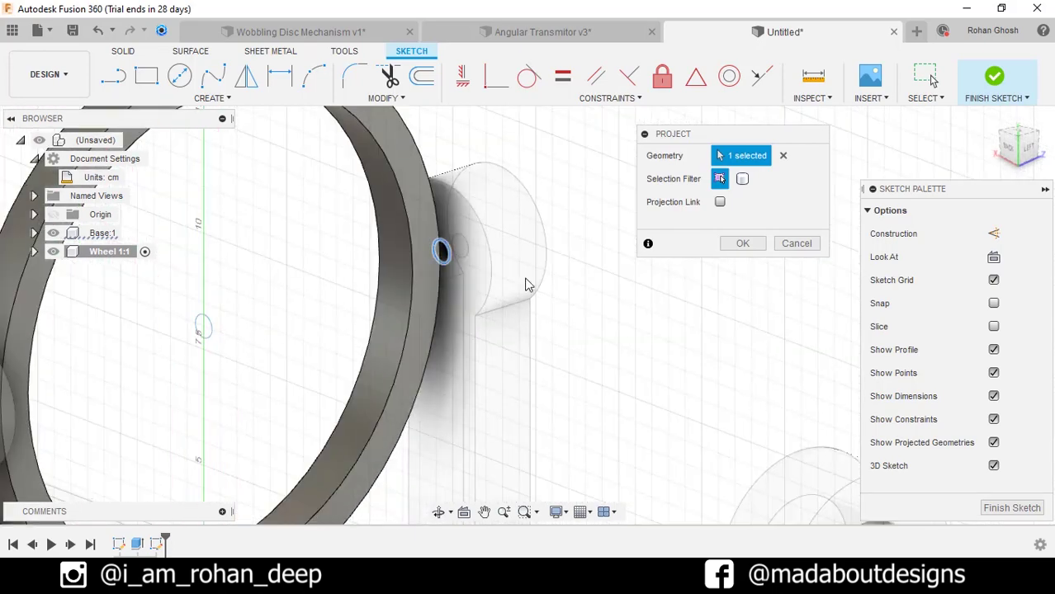
{"action": "left_click", "coordinate": [743, 244]}
{"action": "middle_click_drag", "start_coordinate": [743, 244], "coordinate": [729, 80], "text": "shift"}
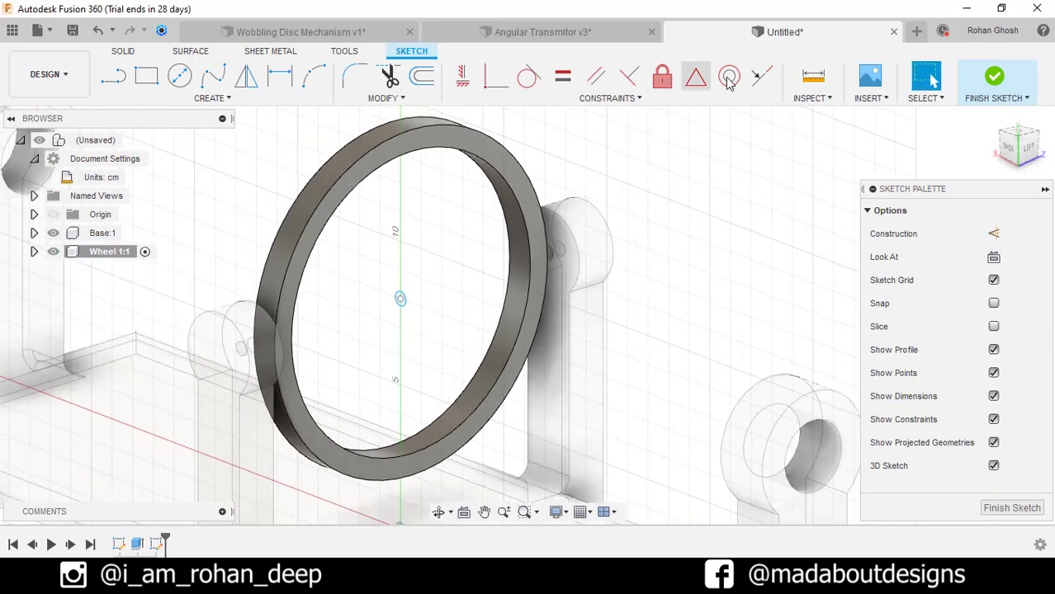
{"action": "left_click", "coordinate": [1013, 86]}
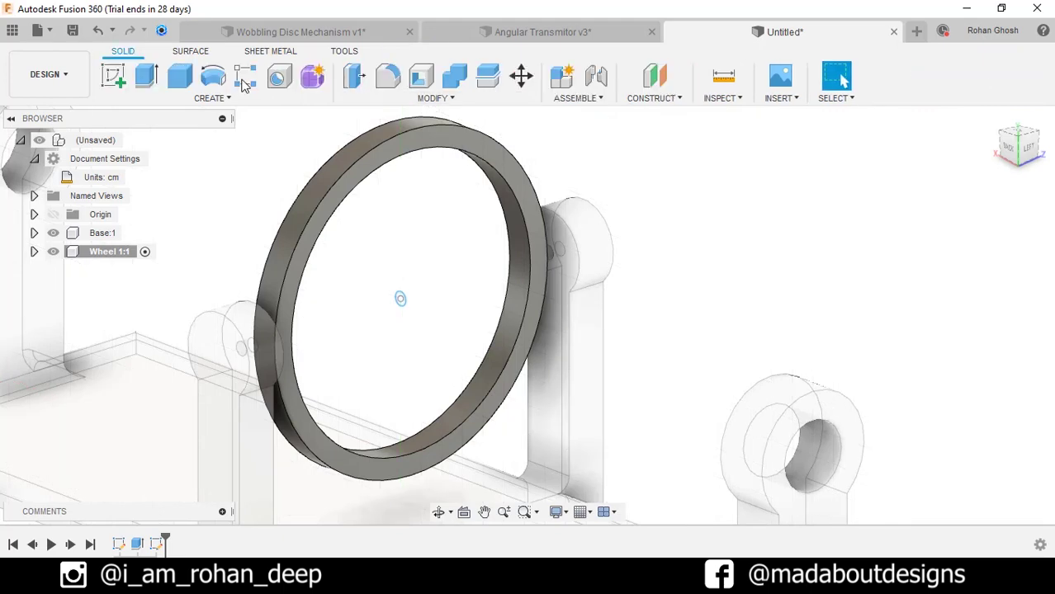
Step: Start an extrusion of the small projected circle from an offset plane, with the offset set to 5.5 cm
{"action": "left_click", "coordinate": [146, 76]}
{"action": "scroll", "coordinate": [382, 299], "scroll_direction": "up", "scroll_amount": 5}
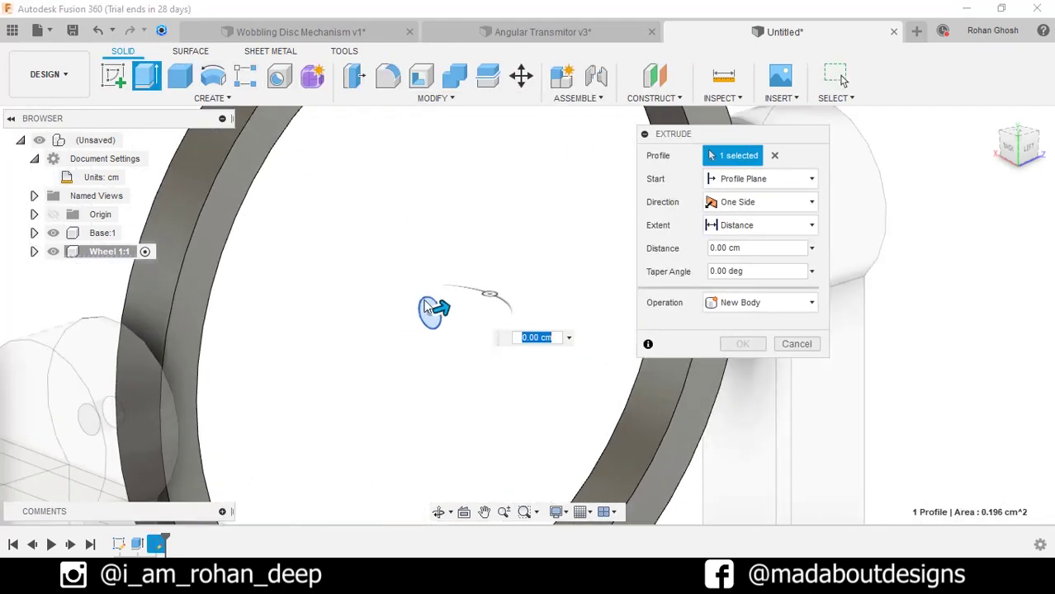
{"action": "scroll", "coordinate": [431, 286], "scroll_direction": "down", "scroll_amount": 3}
{"action": "middle_click_drag", "start_coordinate": [431, 286], "coordinate": [456, 285], "text": "shift"}
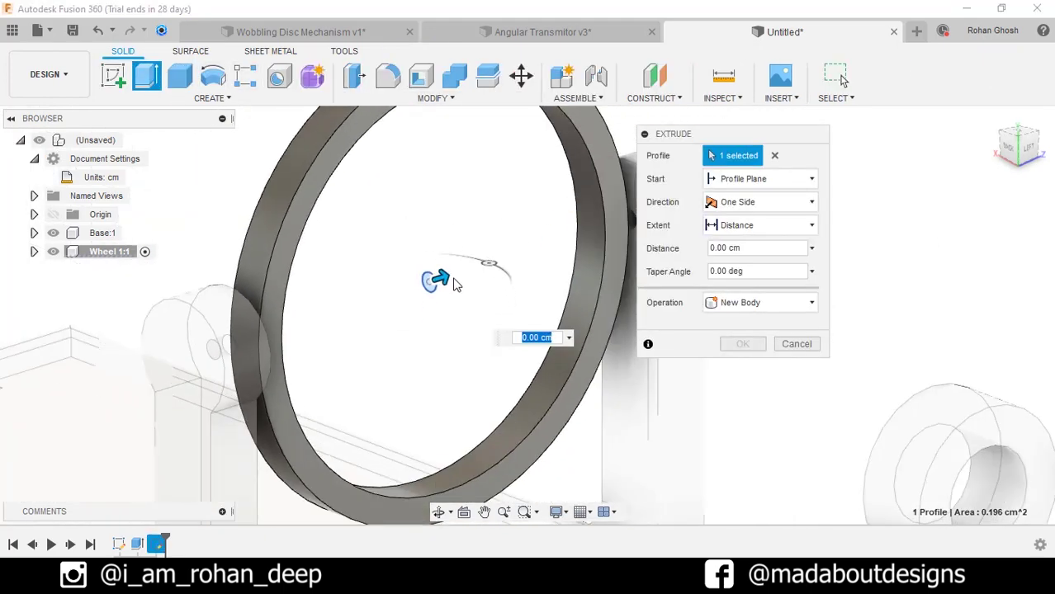
{"action": "left_click", "coordinate": [743, 178]}
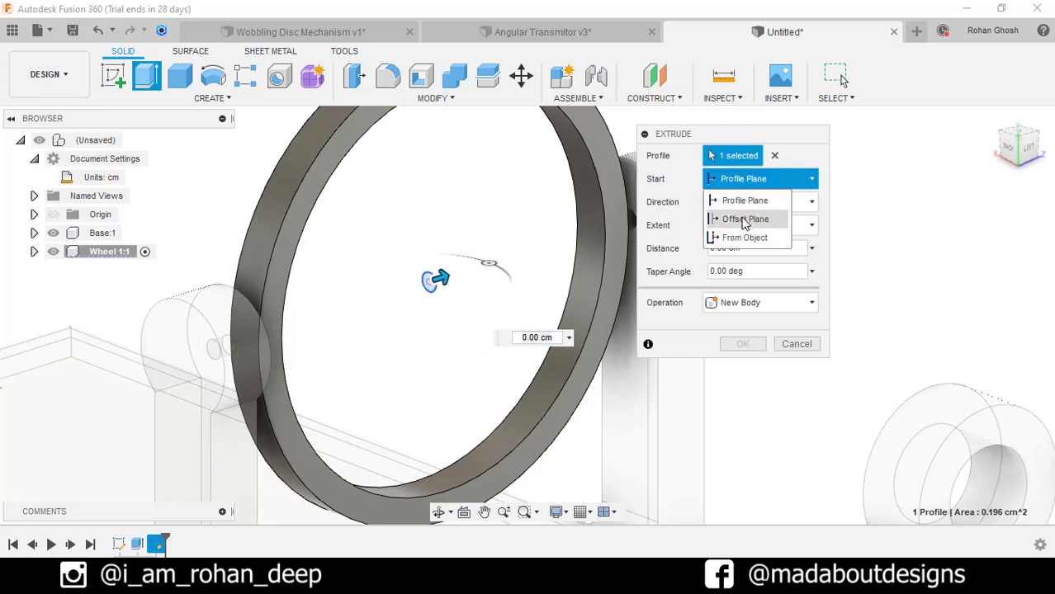
{"action": "left_click", "coordinate": [745, 219]}
{"action": "scroll", "coordinate": [566, 224], "scroll_direction": "down", "scroll_amount": 2}
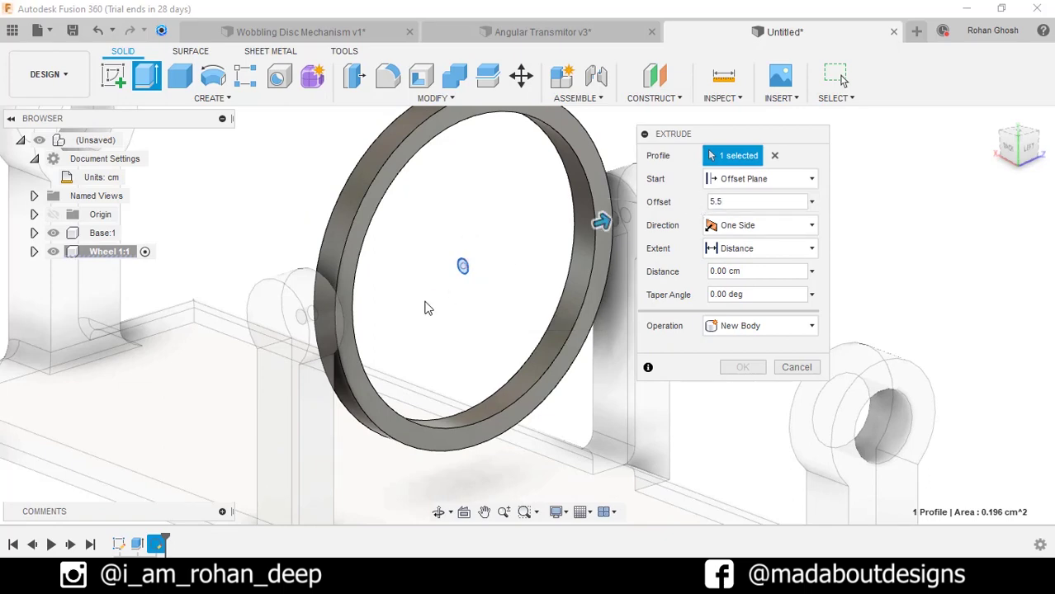
Step: Set the pin's extrusion distance to 1.5 cm and join it to the ring
{"action": "middle_click_drag", "start_coordinate": [425, 308], "coordinate": [345, 259], "text": "shift"}
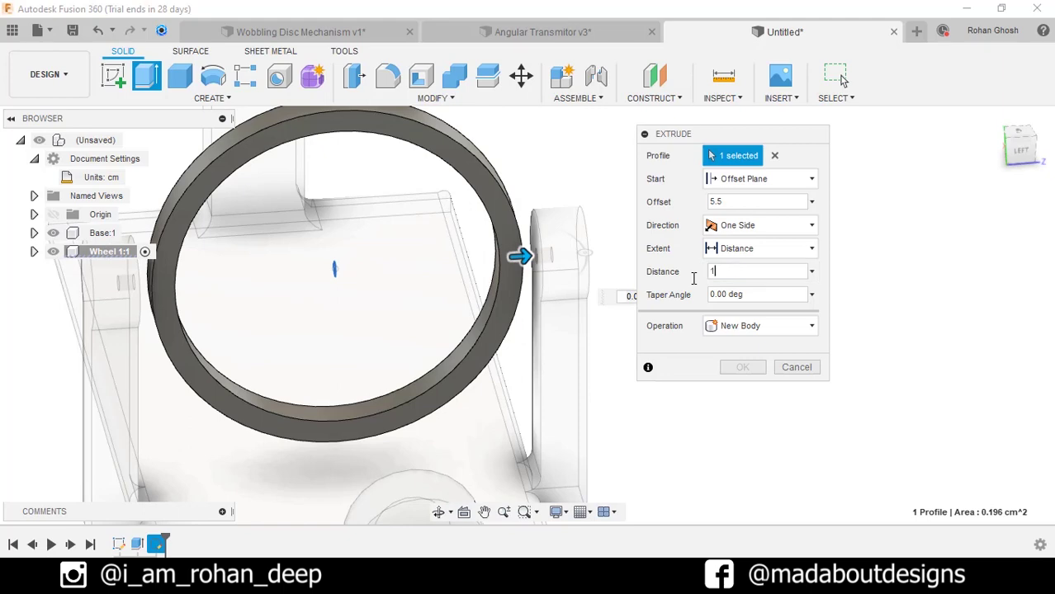
{"action": "type", "text": "5"}
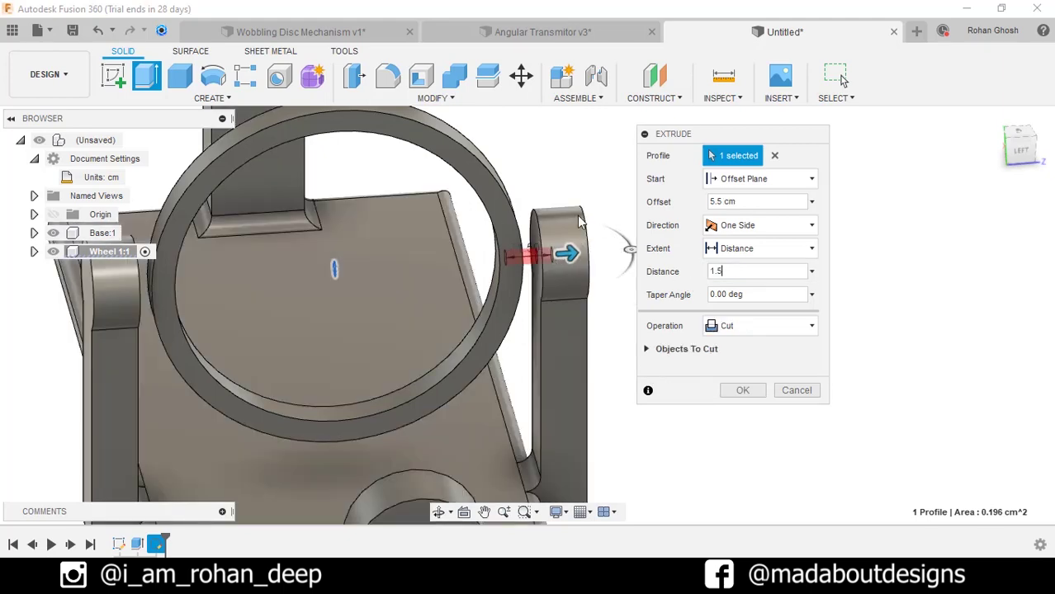
{"action": "middle_click_drag", "start_coordinate": [578, 223], "coordinate": [492, 256], "text": "shift"}
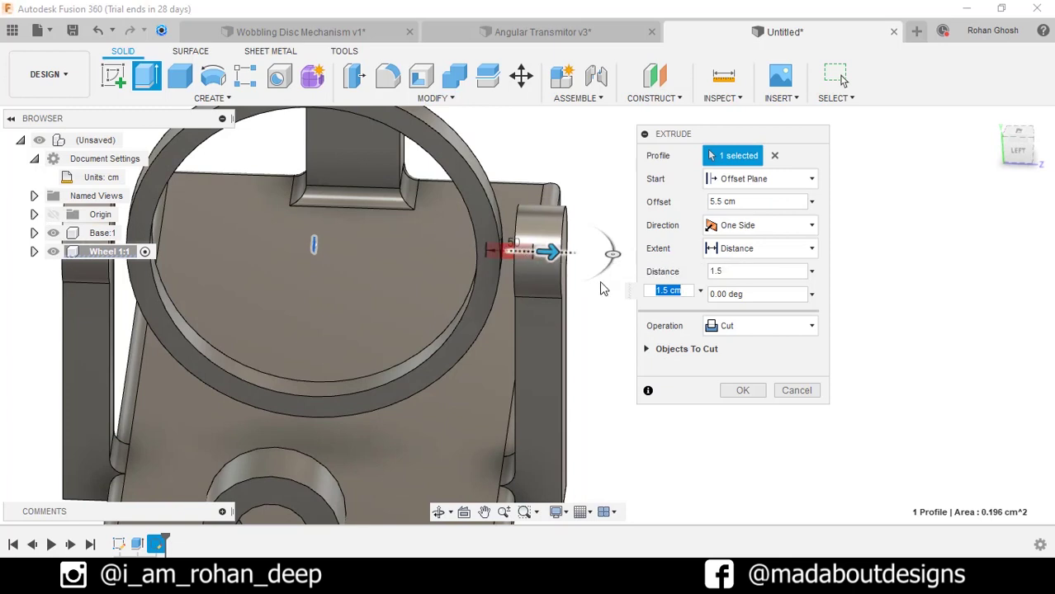
{"action": "left_click", "coordinate": [733, 330]}
{"action": "left_click", "coordinate": [739, 343]}
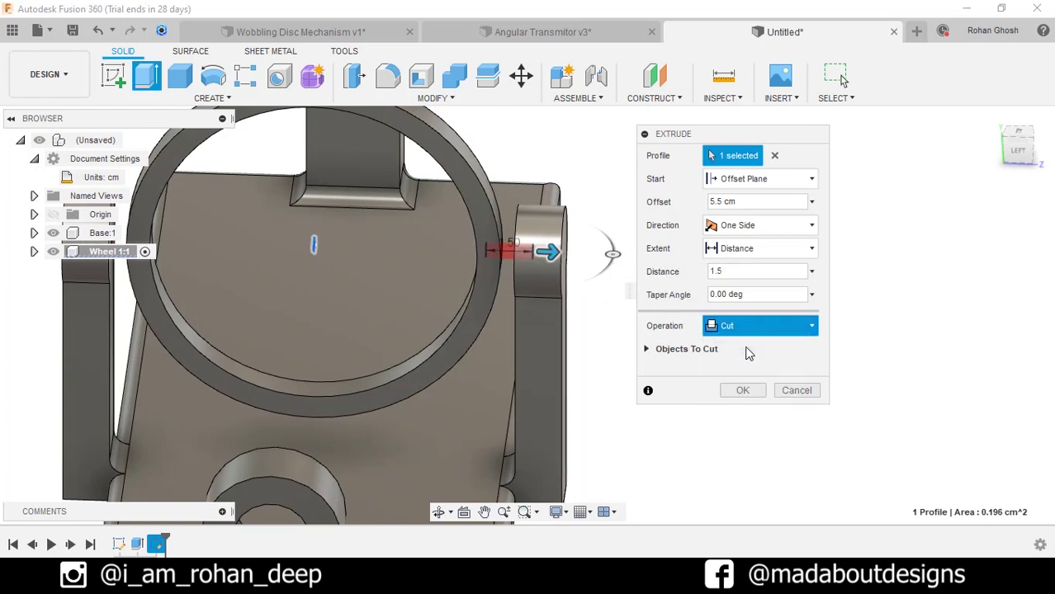
{"action": "middle_click_drag", "start_coordinate": [630, 316], "coordinate": [627, 286], "text": "shift"}
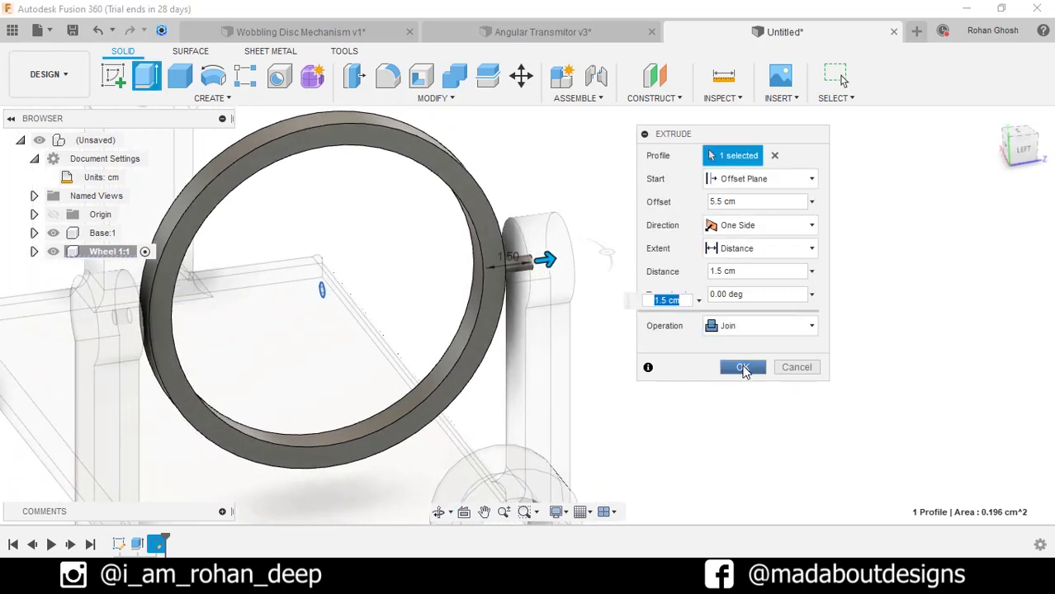
{"action": "left_click", "coordinate": [743, 370]}
Step: Mirror the pin's extrude feature across the wheel's XY origin plane to make the opposite pin
{"action": "scroll", "coordinate": [577, 252], "scroll_direction": "up", "scroll_amount": 3}
{"action": "mouse_move", "coordinate": [577, 252]}
{"action": "middle_mouse_down", "text": "shift"}
{"action": "mouse_move", "coordinate": [591, 243]}
{"action": "mouse_move", "coordinate": [560, 248]}
{"action": "middle_mouse_up", "text": "shift"}
{"action": "scroll", "coordinate": [611, 218], "scroll_direction": "down", "scroll_amount": 3}
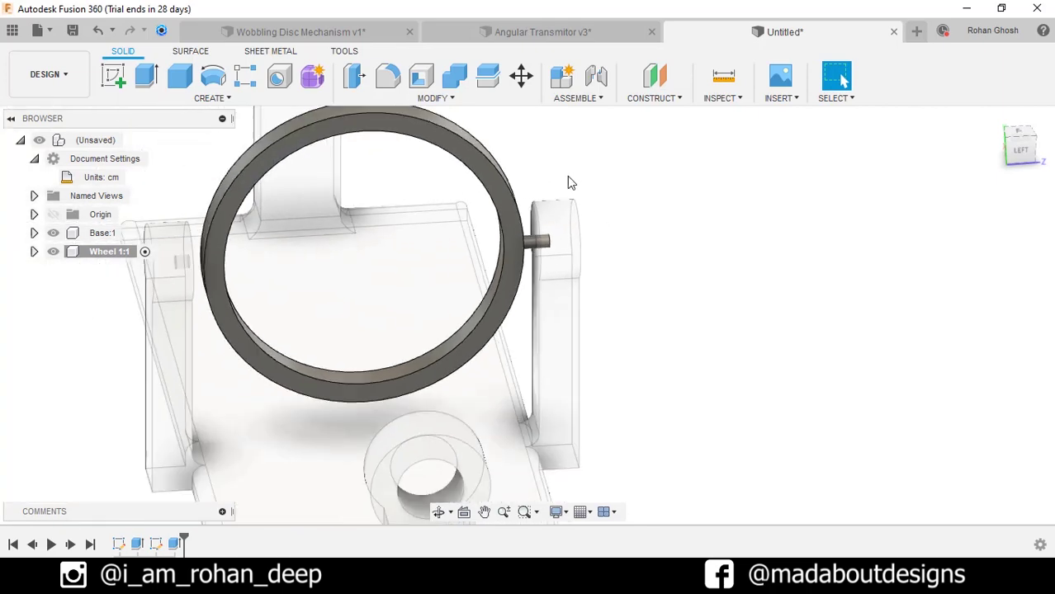
{"action": "left_click", "coordinate": [272, 98]}
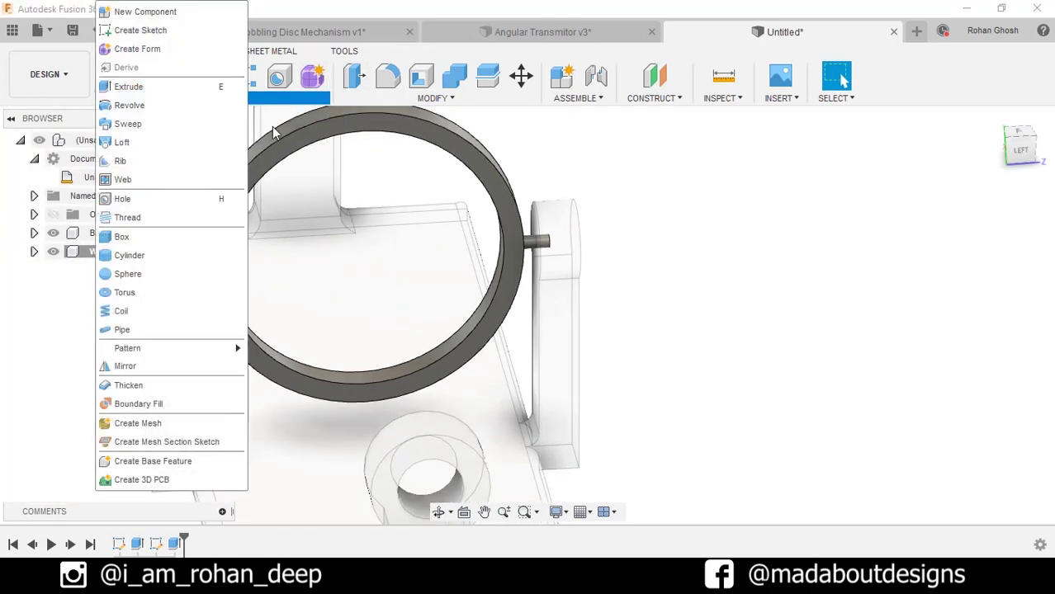
{"action": "left_click", "coordinate": [179, 368]}
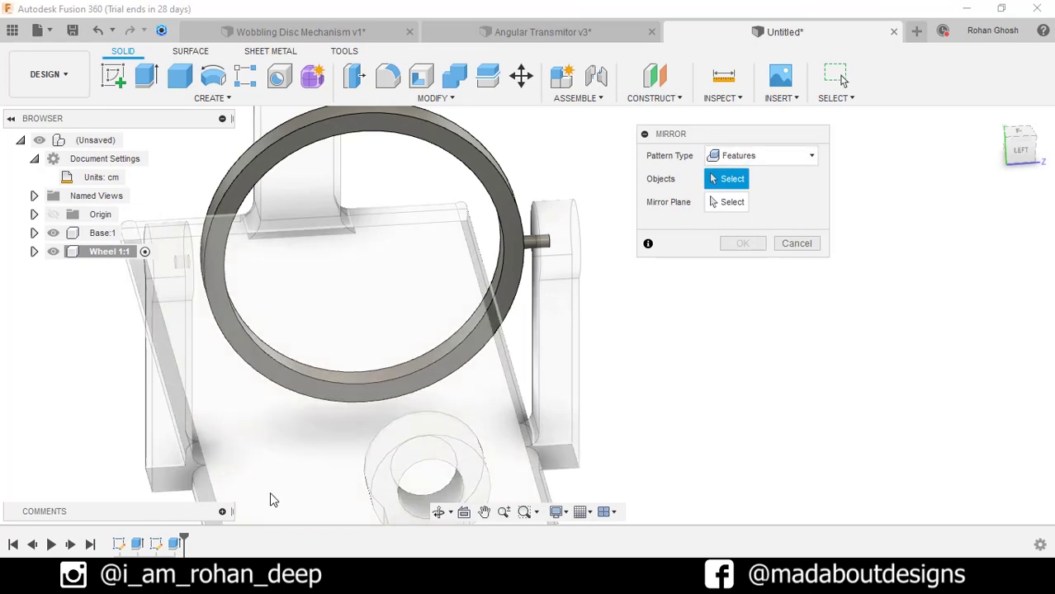
{"action": "left_click", "coordinate": [172, 545]}
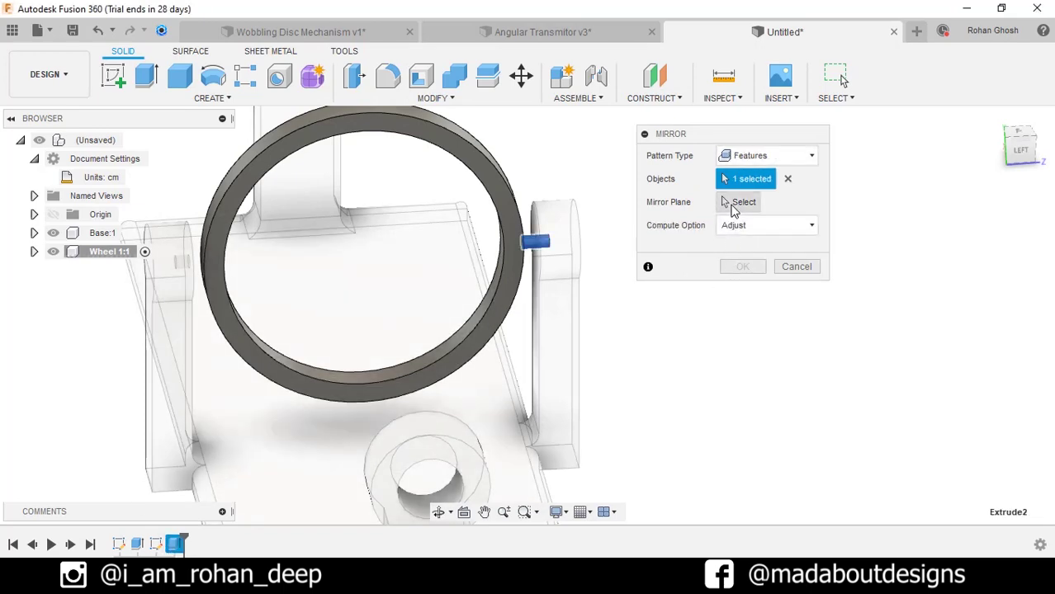
{"action": "left_click", "coordinate": [733, 204]}
{"action": "middle_click_drag", "start_coordinate": [365, 395], "coordinate": [404, 358], "text": "shift"}
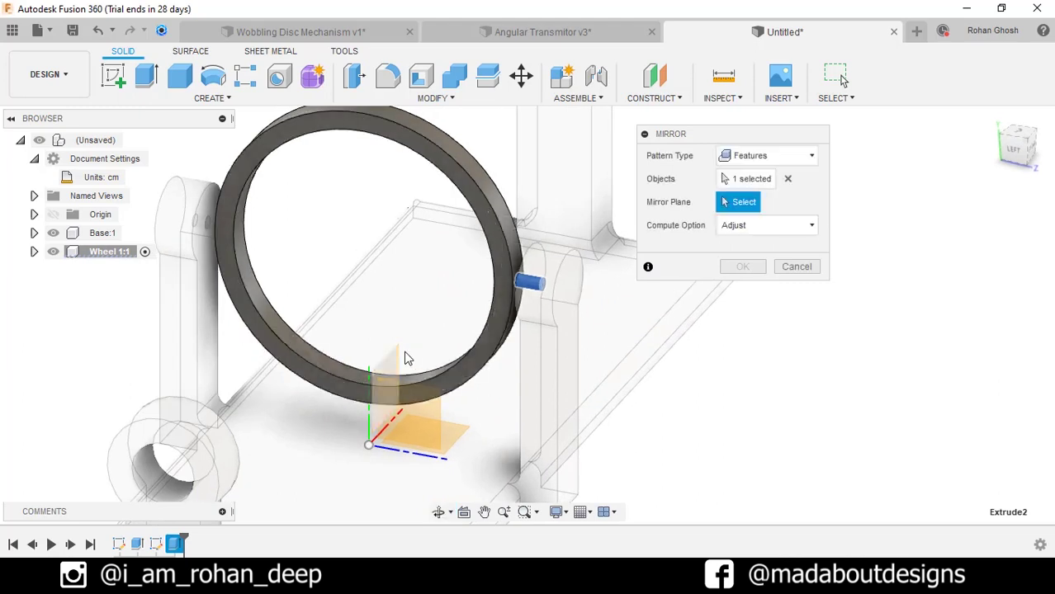
{"action": "left_click", "coordinate": [395, 363]}
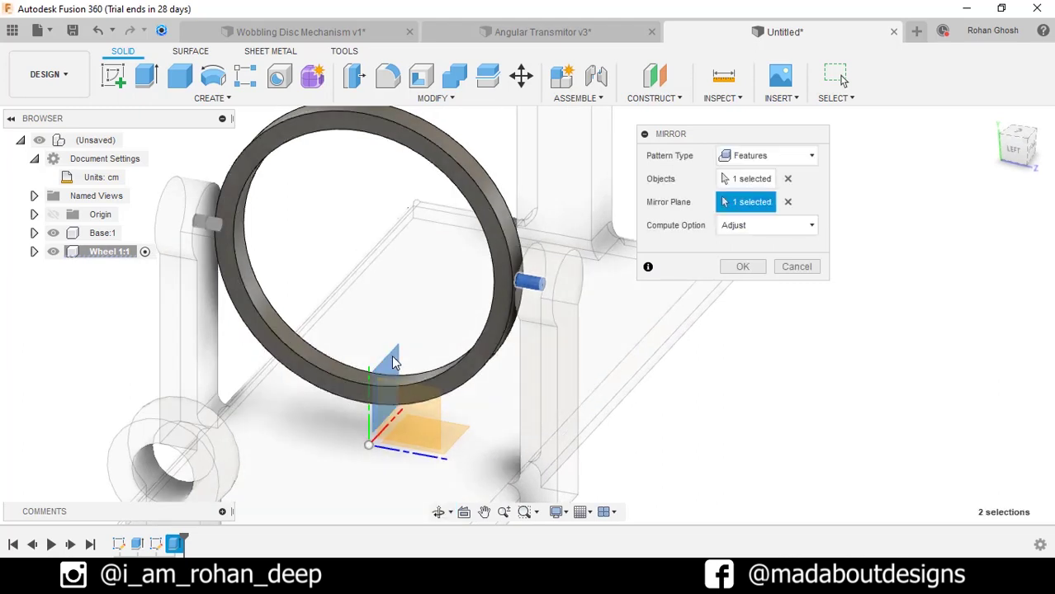
{"action": "left_click", "coordinate": [741, 268]}
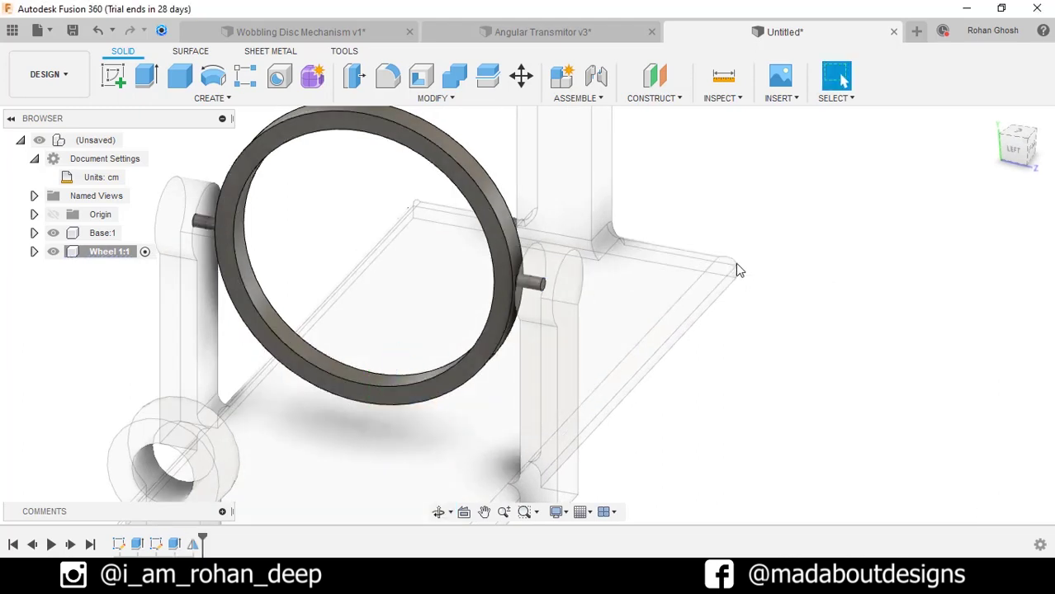
Step: Construct a plane tangent to the ring's inner cylindrical face
{"action": "middle_click_drag", "start_coordinate": [736, 264], "coordinate": [722, 213], "text": "shift"}
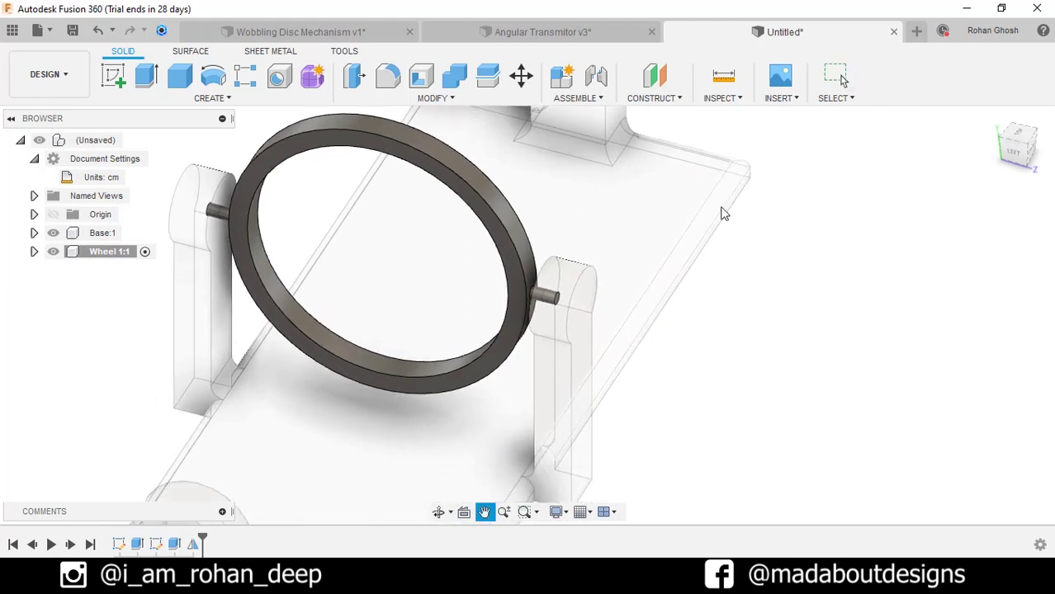
{"action": "left_click", "coordinate": [660, 97]}
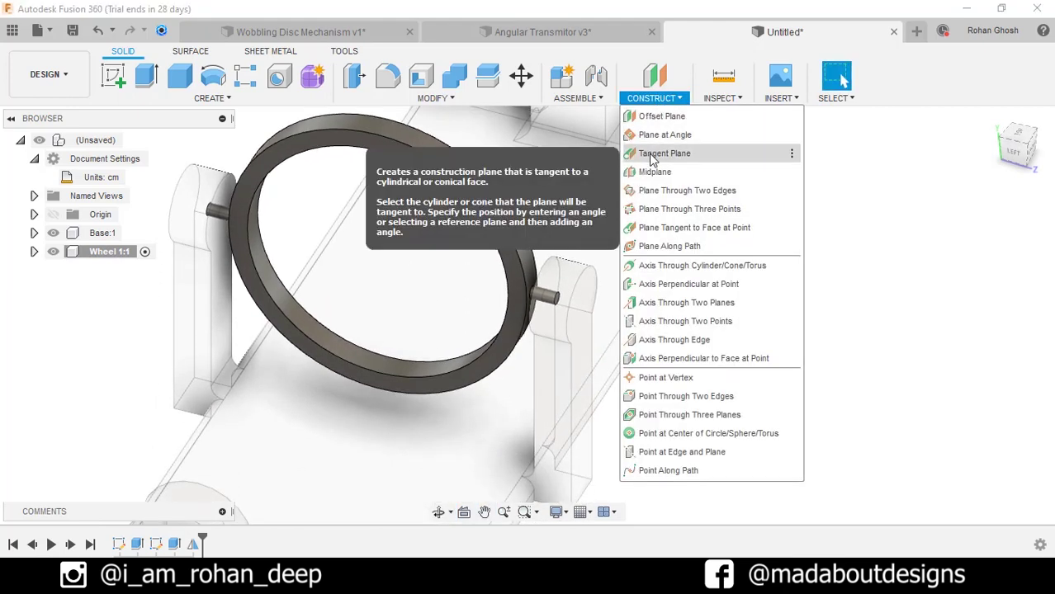
{"action": "left_click", "coordinate": [652, 157]}
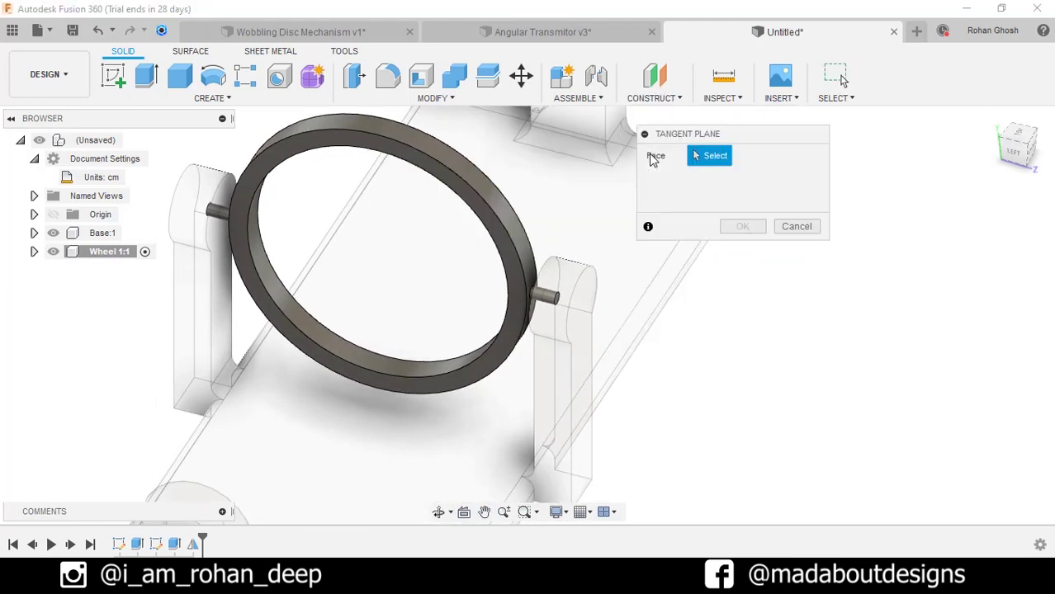
{"action": "left_click", "coordinate": [397, 365]}
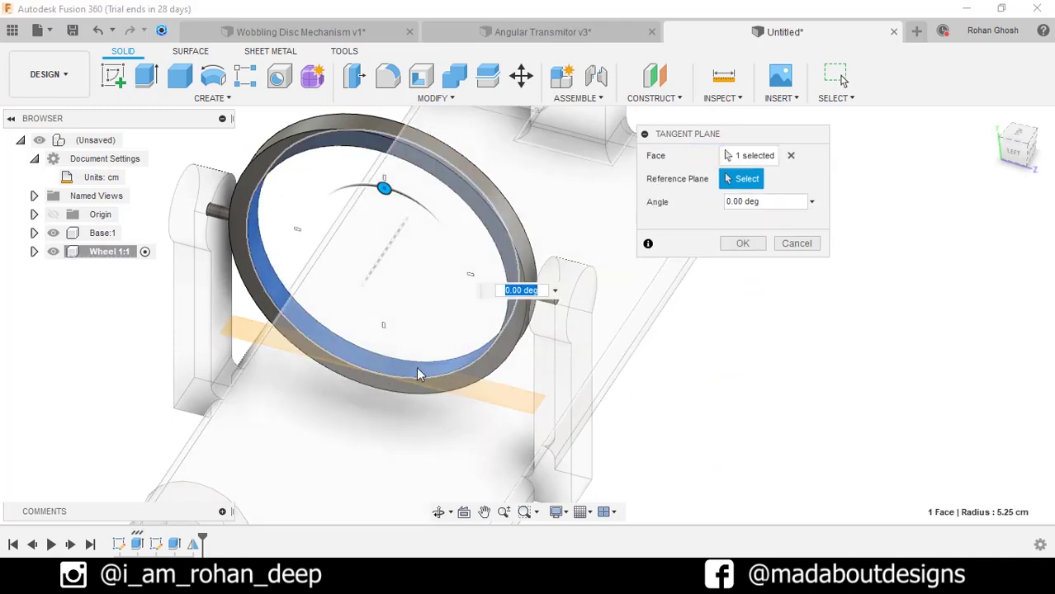
{"action": "left_click", "coordinate": [762, 244]}
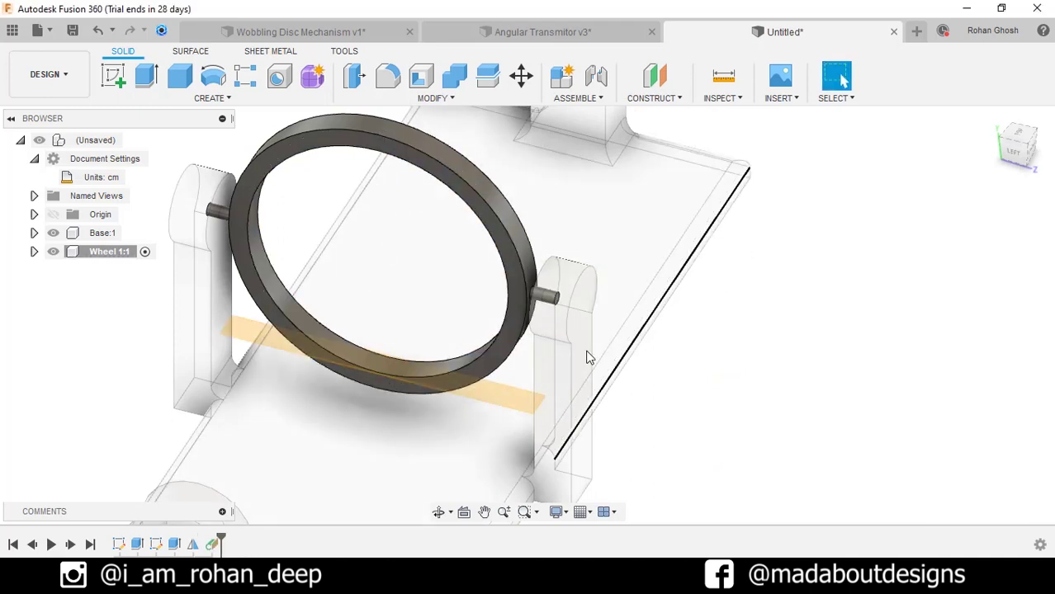
Step: Start a sketch on the tangent plane and project the whole wheel body into it
{"action": "left_click", "coordinate": [501, 402]}
{"action": "left_click", "coordinate": [114, 75]}
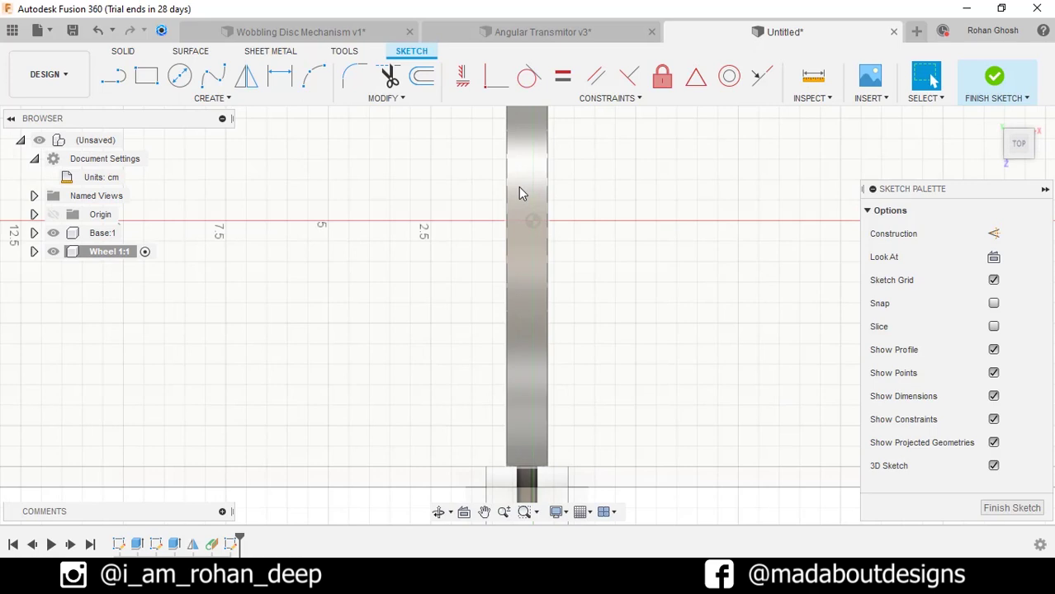
{"action": "key", "text": "p"}
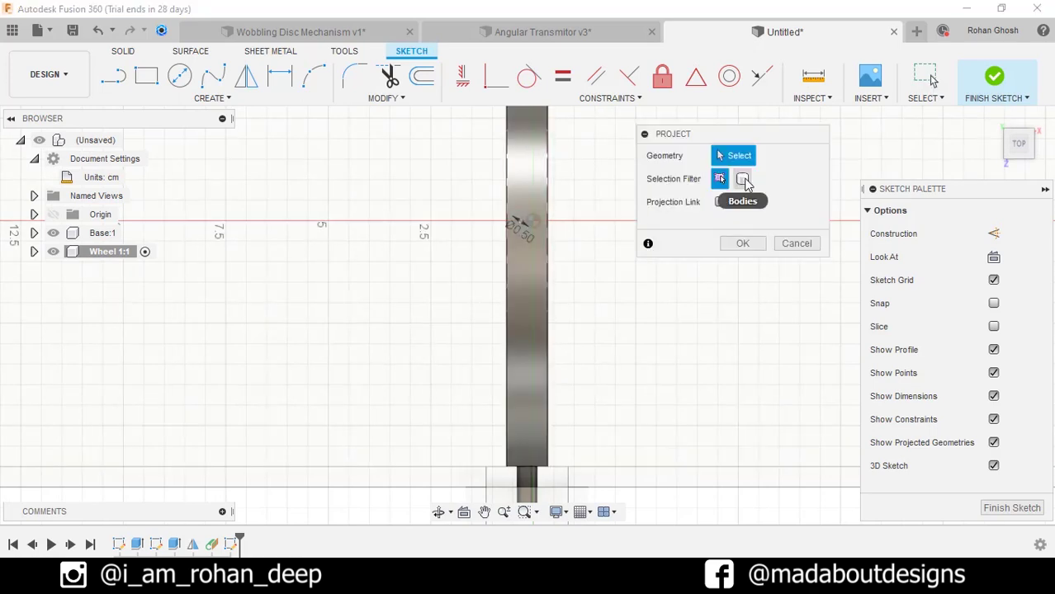
{"action": "left_click", "coordinate": [743, 179]}
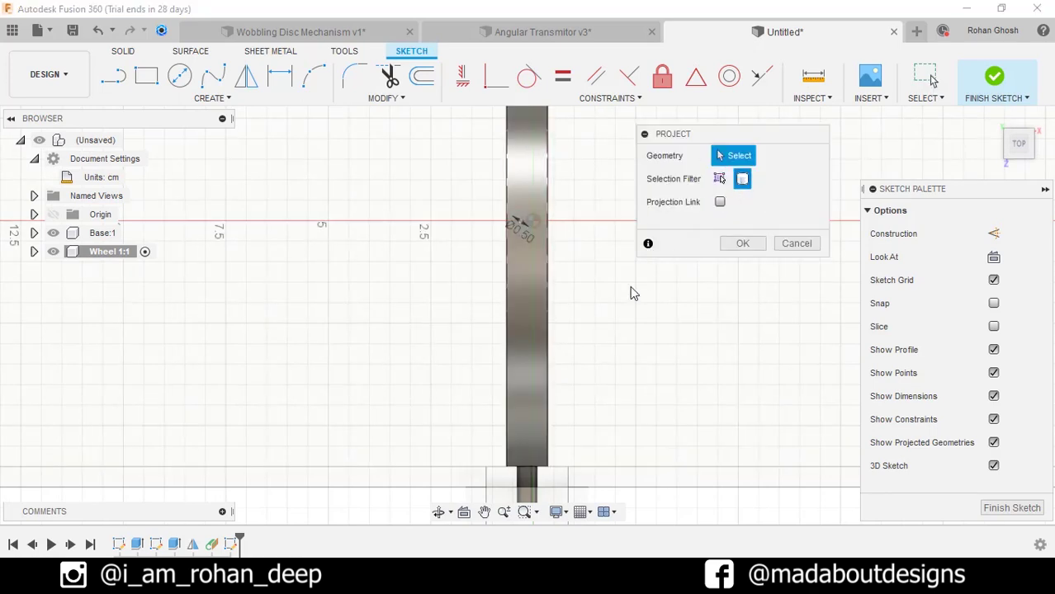
{"action": "left_click", "coordinate": [534, 324]}
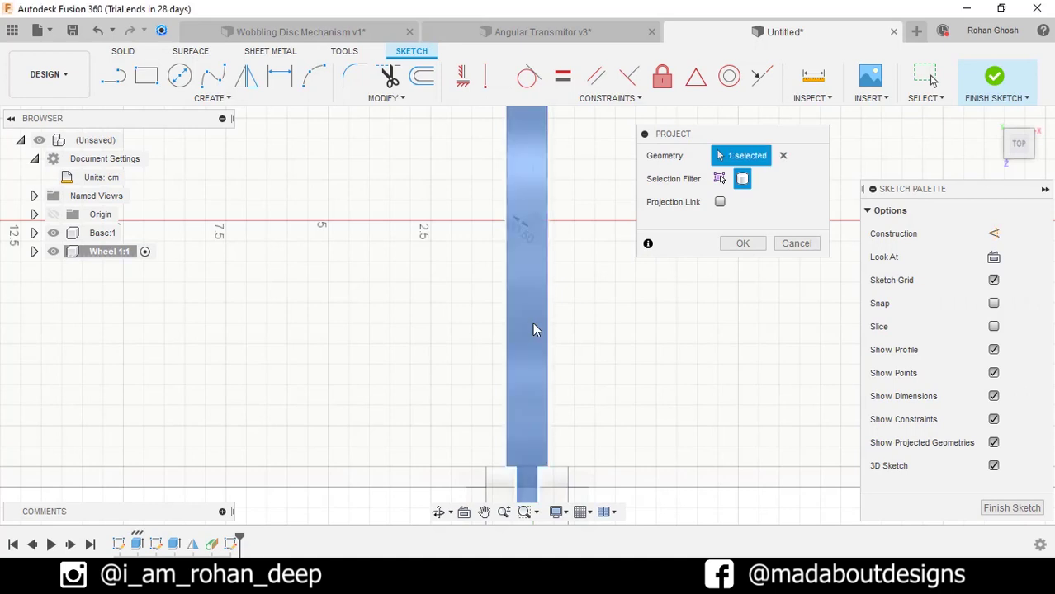
{"action": "left_click", "coordinate": [742, 243]}
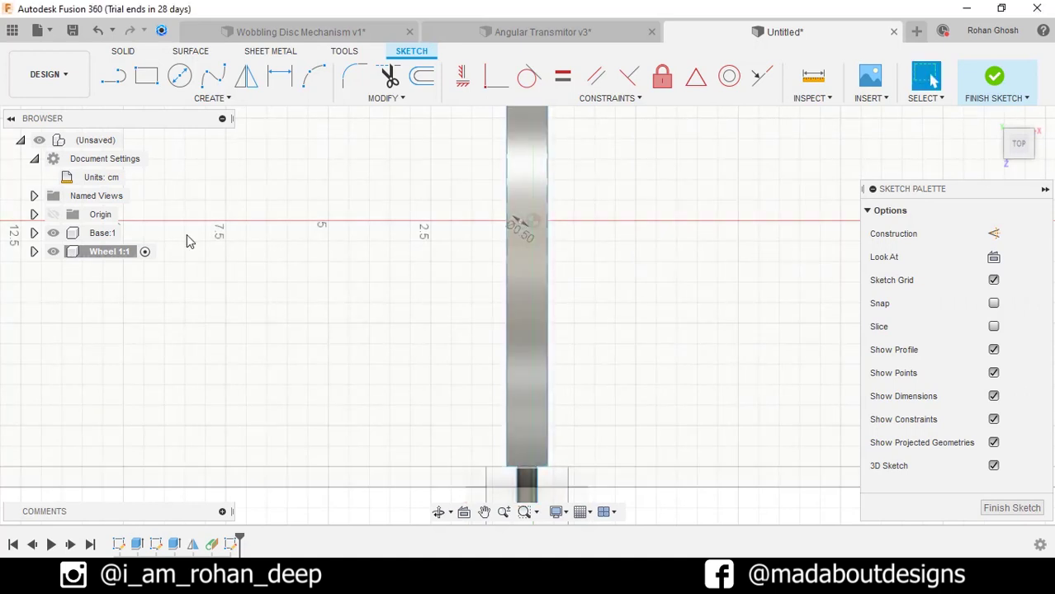
Step: Hide the Wheel 1 component's bodies to expose the sketch circle and the projected outline
{"action": "left_click", "coordinate": [34, 252]}
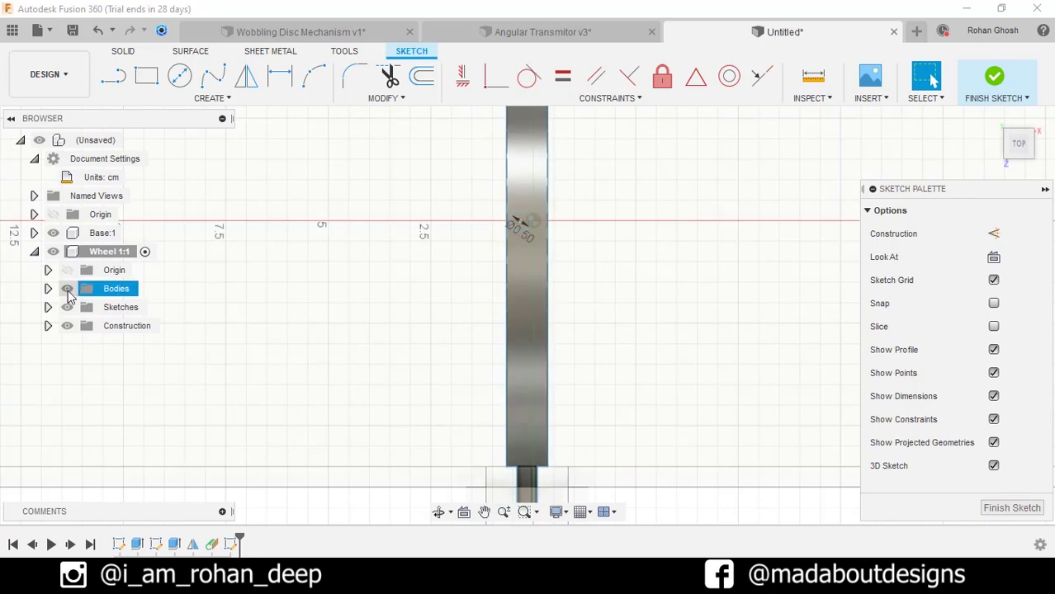
{"action": "left_click", "coordinate": [67, 290]}
{"action": "scroll", "coordinate": [256, 293], "scroll_direction": "down", "scroll_amount": 2}
{"action": "mouse_move", "coordinate": [264, 289]}
{"action": "middle_mouse_down"}
{"action": "mouse_move", "coordinate": [276, 413]}
{"action": "mouse_move", "coordinate": [273, 379]}
{"action": "middle_mouse_up"}
{"action": "scroll", "coordinate": [441, 347], "scroll_direction": "up", "scroll_amount": 3}
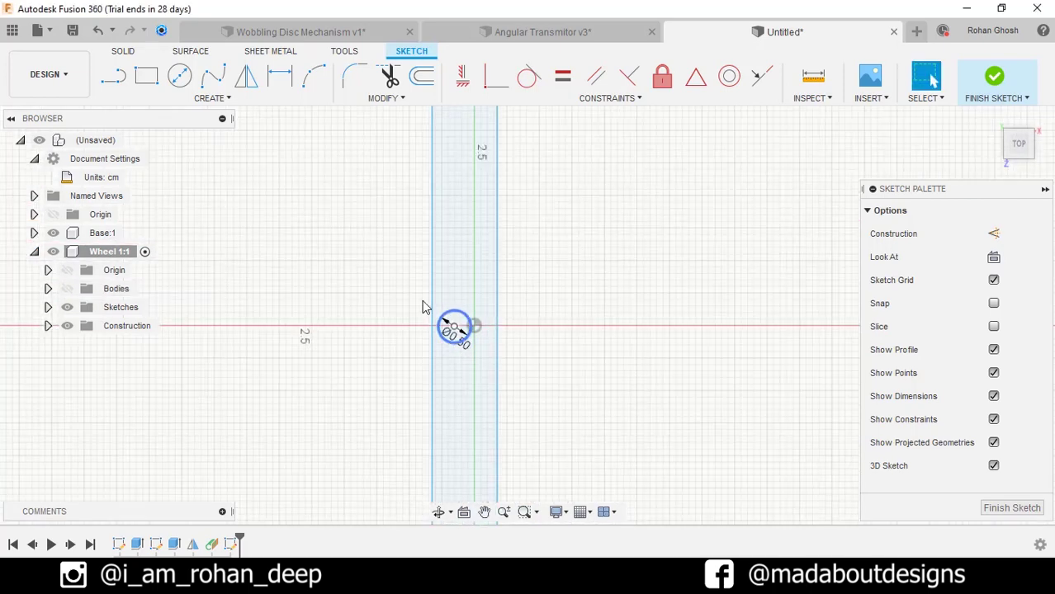
Step: Dimension the small circle's centre 0.5 cm from the ring outline's long edge on the positive X side
{"action": "left_click", "coordinate": [279, 76]}
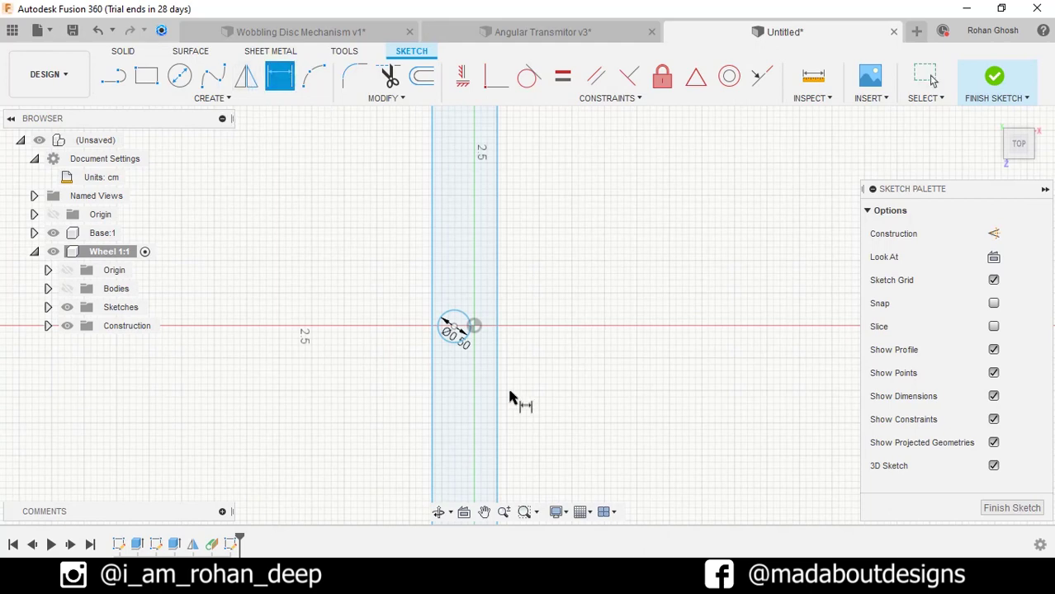
{"action": "left_click", "coordinate": [457, 331]}
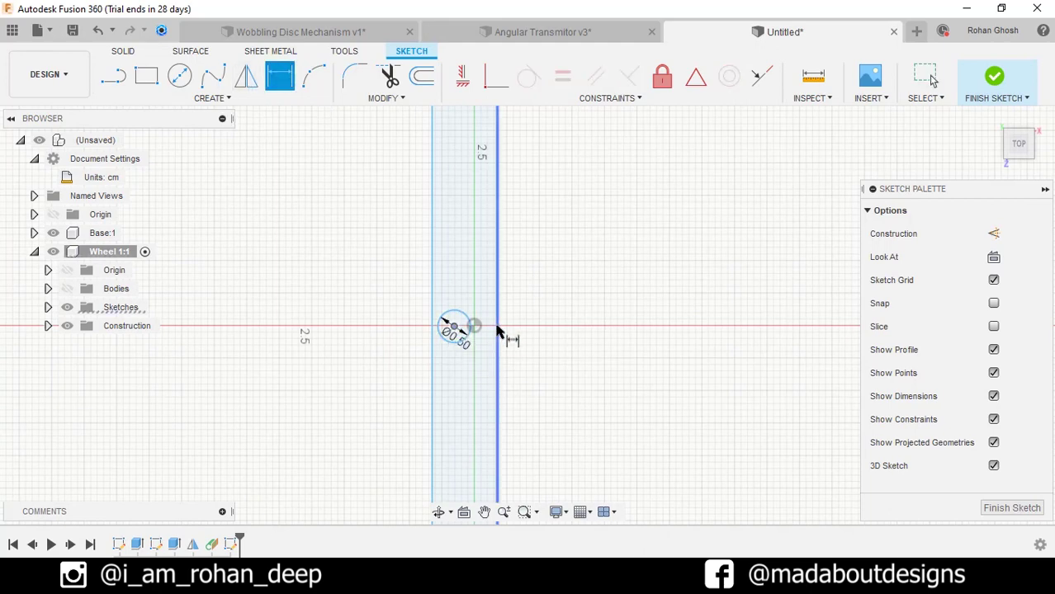
{"action": "left_click", "coordinate": [498, 332]}
{"action": "left_click", "coordinate": [479, 378]}
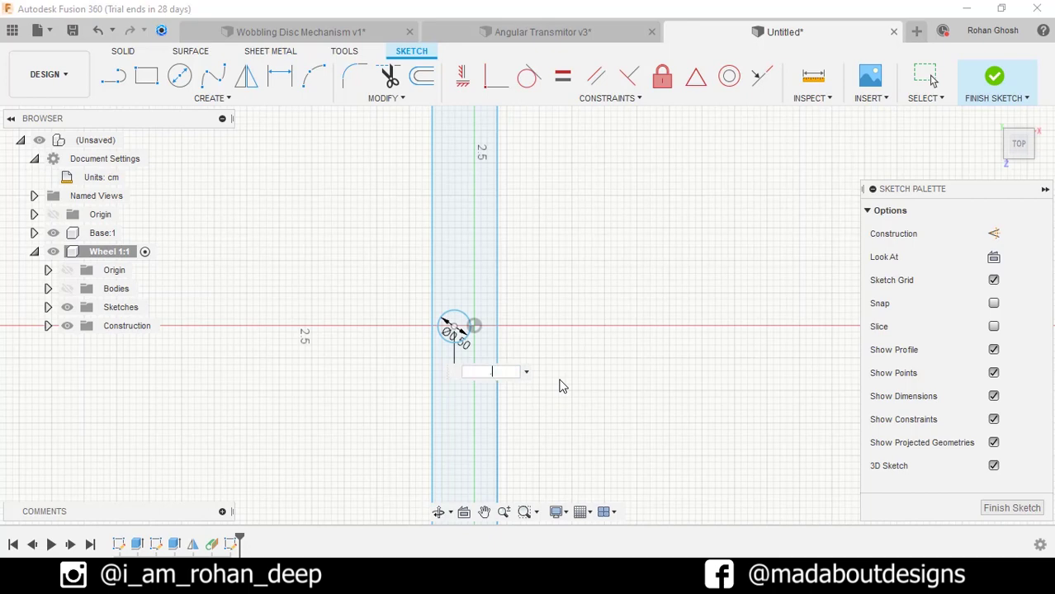
{"action": "type", "text": "0.5"}
{"action": "key", "text": "Return"}
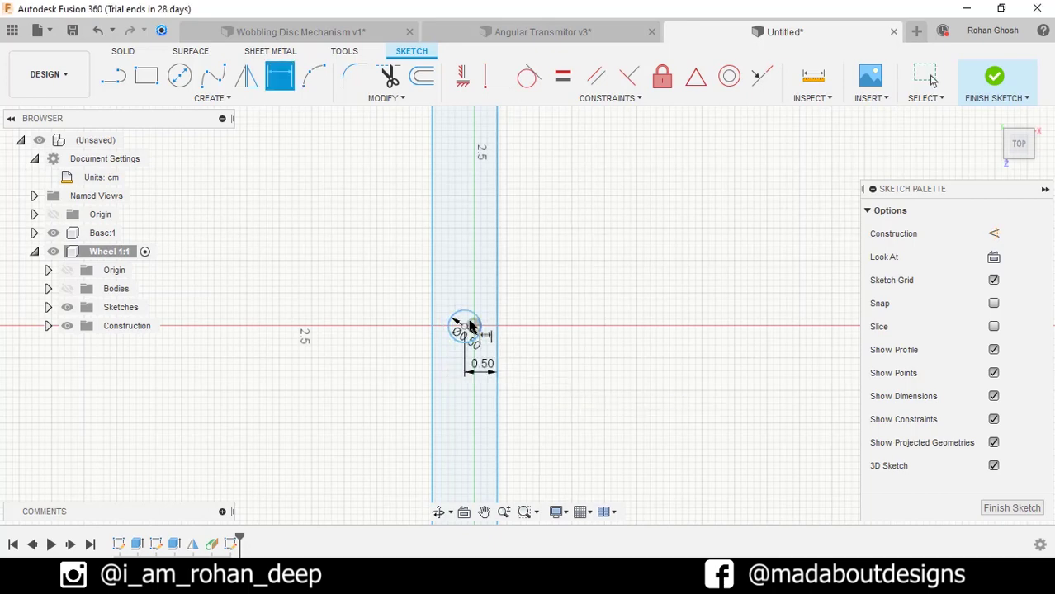
Step: Dimension the circle's centre 6 cm lengthwise from the end corner of the projected ring outline
{"action": "scroll", "coordinate": [504, 299], "scroll_direction": "down", "scroll_amount": 2}
{"action": "scroll", "coordinate": [529, 274], "scroll_direction": "down", "scroll_amount": 2}
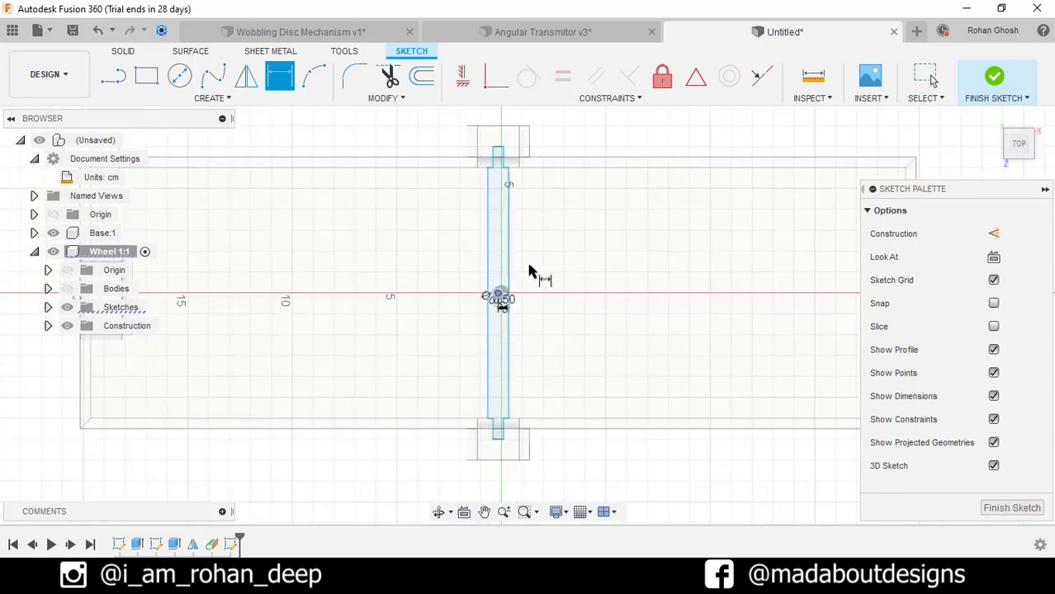
{"action": "left_click", "coordinate": [488, 169]}
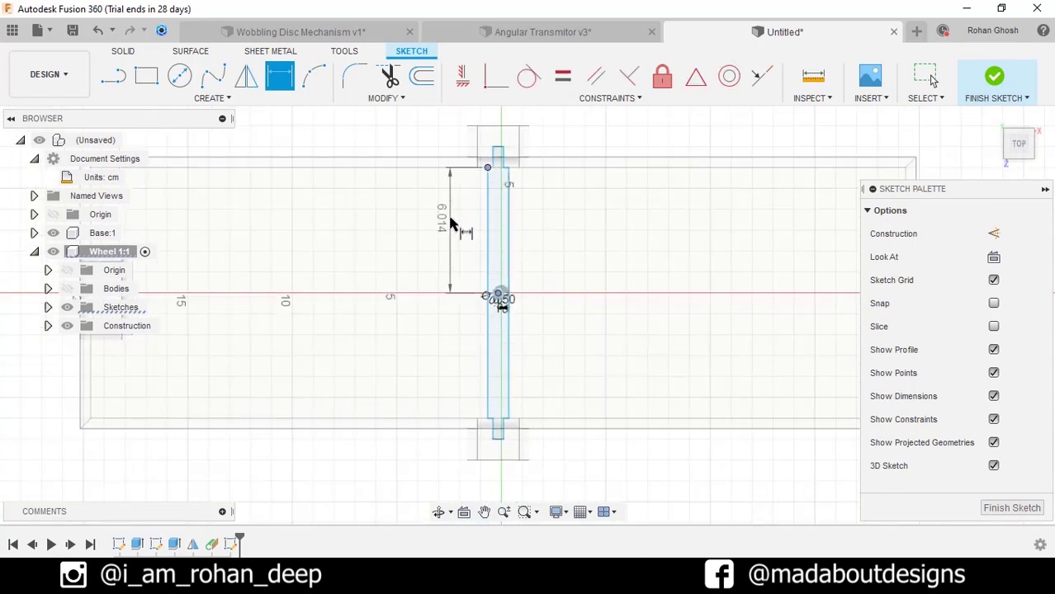
{"action": "left_click", "coordinate": [452, 225]}
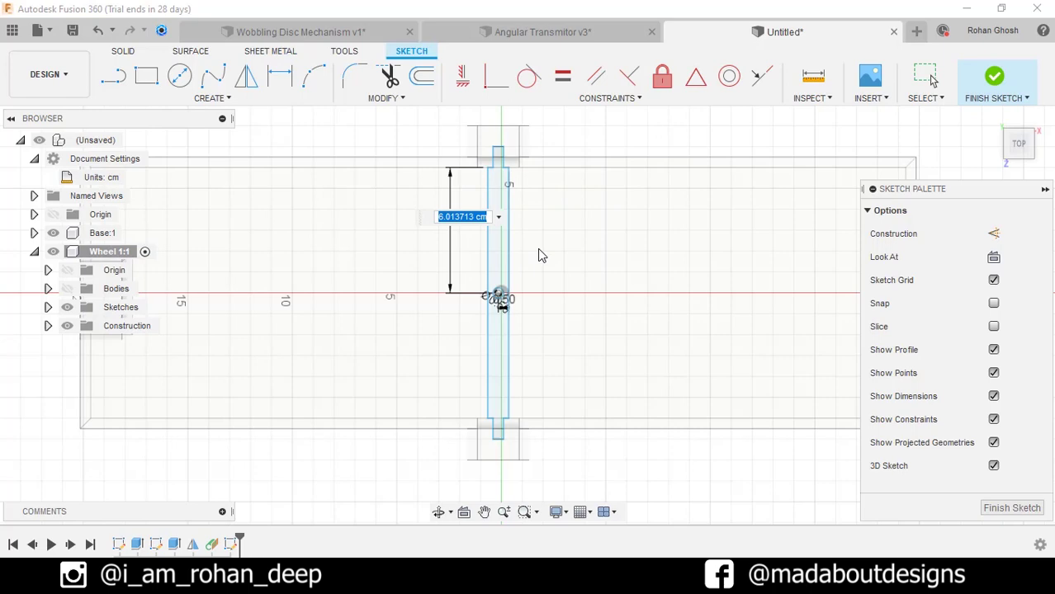
{"action": "type", "text": "6"}
{"action": "key", "text": "Return"}
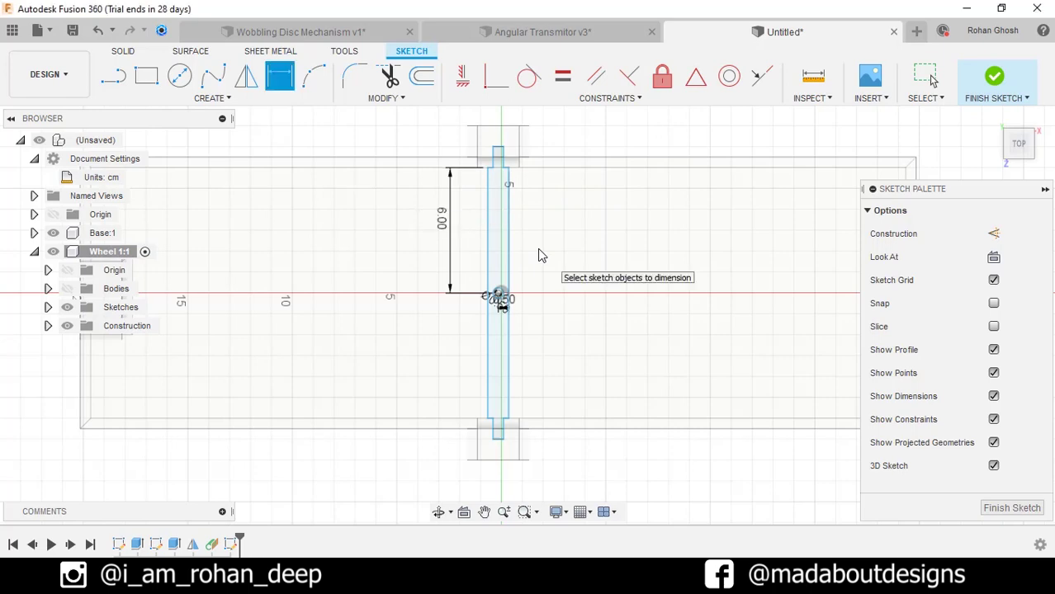
Step: Finish the sketch and show the Wheel 1 component's bodies again
{"action": "scroll", "coordinate": [518, 295], "scroll_direction": "up", "scroll_amount": 5}
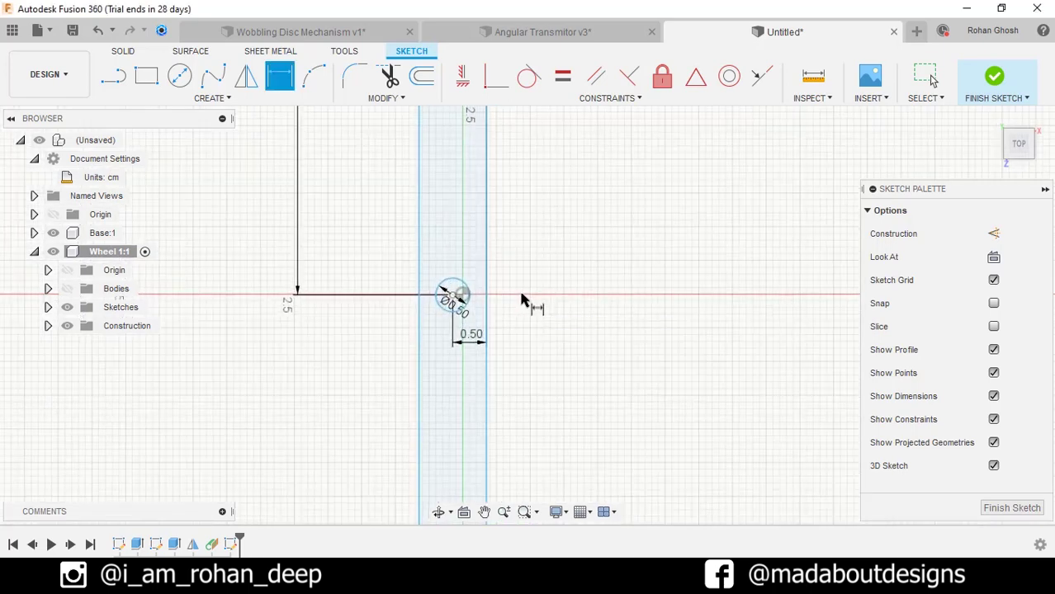
{"action": "left_click", "coordinate": [995, 78]}
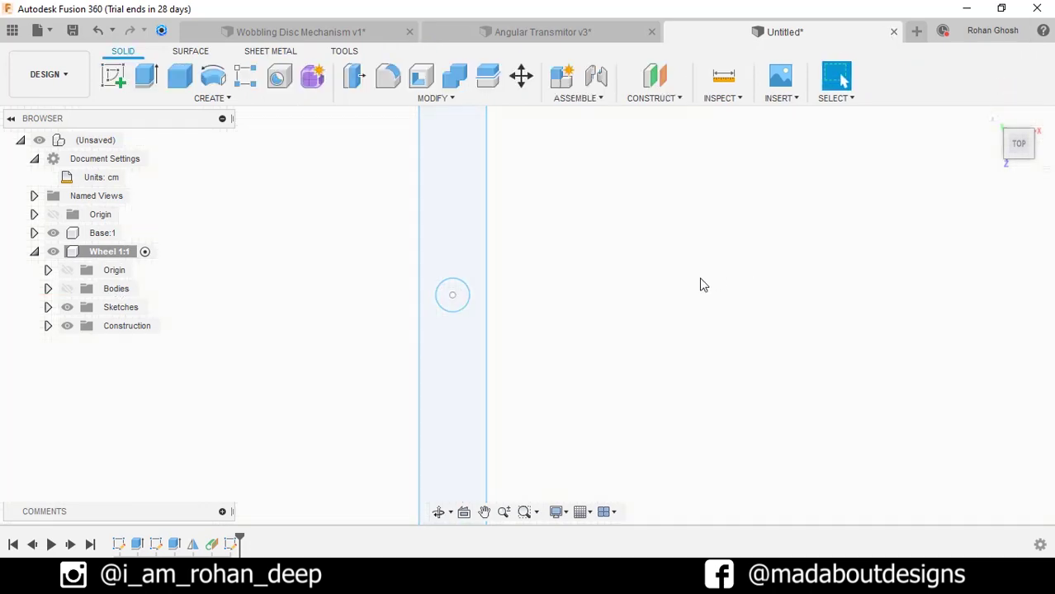
{"action": "scroll", "coordinate": [700, 282], "scroll_direction": "down", "scroll_amount": 2}
{"action": "left_click", "coordinate": [67, 288]}
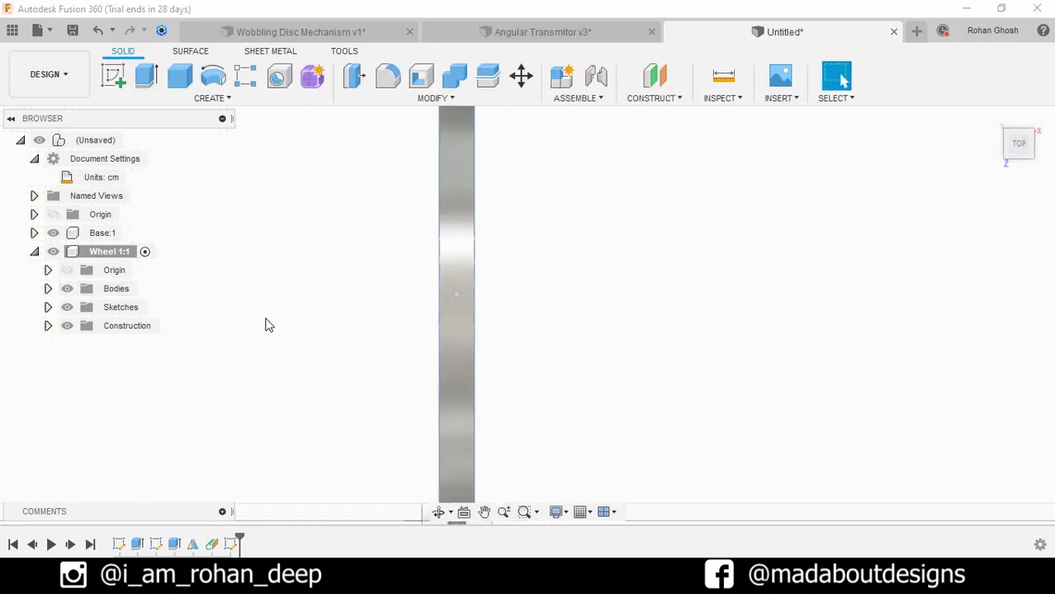
Step: Extrude the small circle profile to two sides, 11 cm up across the ring and 0.5 cm down through the lower rim
{"action": "middle_click_drag", "start_coordinate": [266, 323], "coordinate": [333, 238], "text": "shift"}
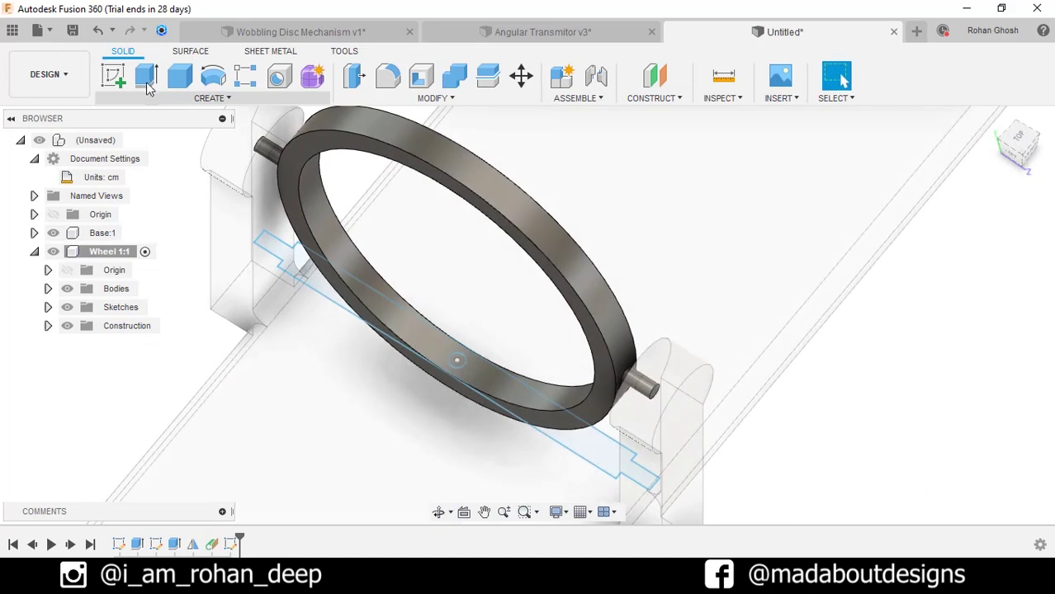
{"action": "key", "text": "e"}
{"action": "scroll", "coordinate": [441, 362], "scroll_direction": "up", "scroll_amount": 3}
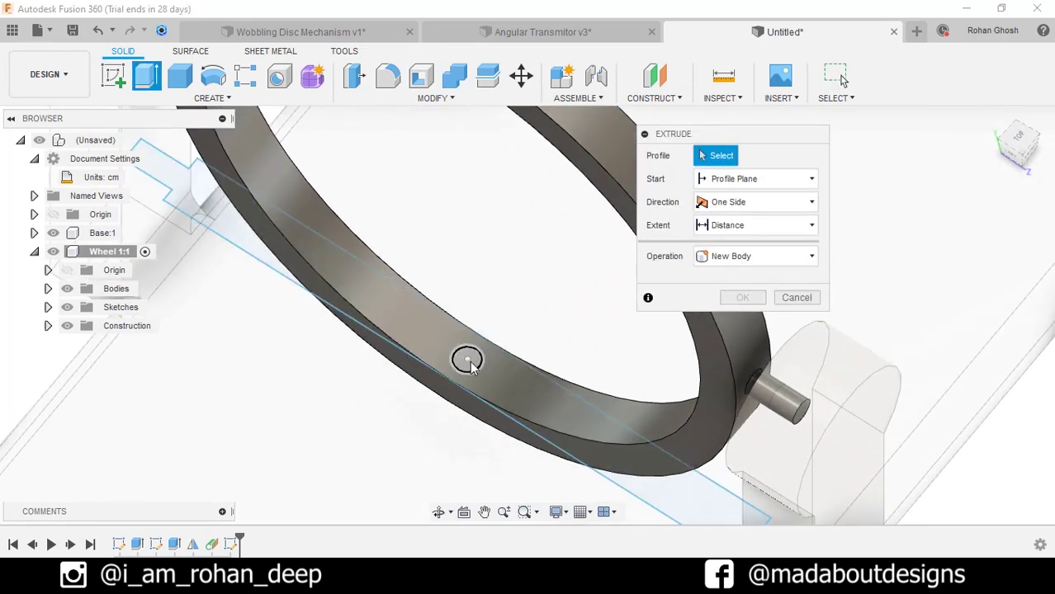
{"action": "left_click", "coordinate": [467, 360]}
{"action": "middle_click_drag", "start_coordinate": [472, 383], "coordinate": [483, 372], "text": "shift"}
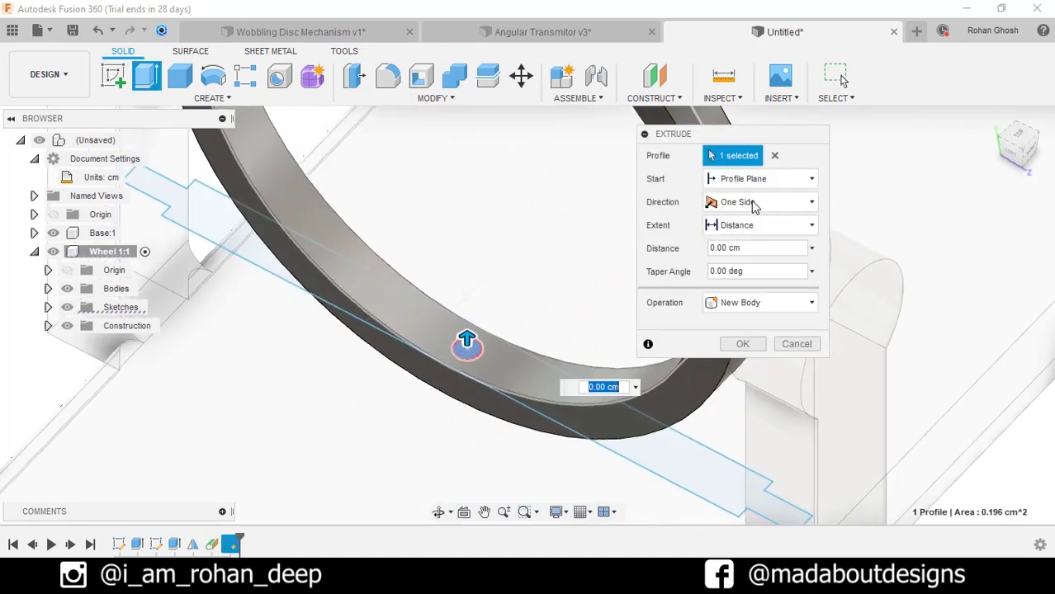
{"action": "left_click", "coordinate": [763, 205]}
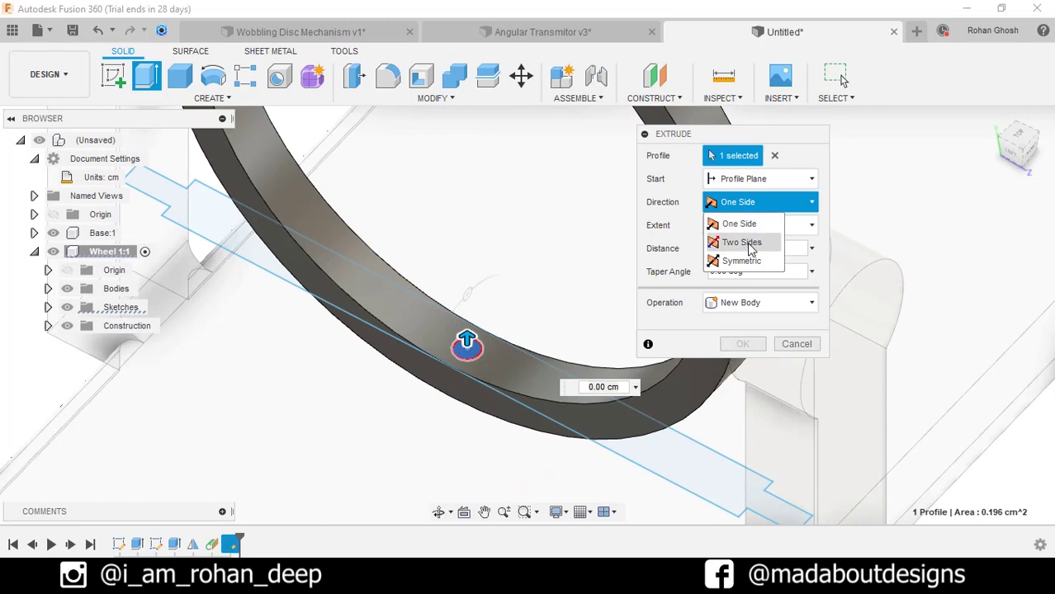
{"action": "left_click", "coordinate": [742, 243]}
{"action": "middle_click_drag", "start_coordinate": [536, 334], "coordinate": [471, 359], "text": "shift"}
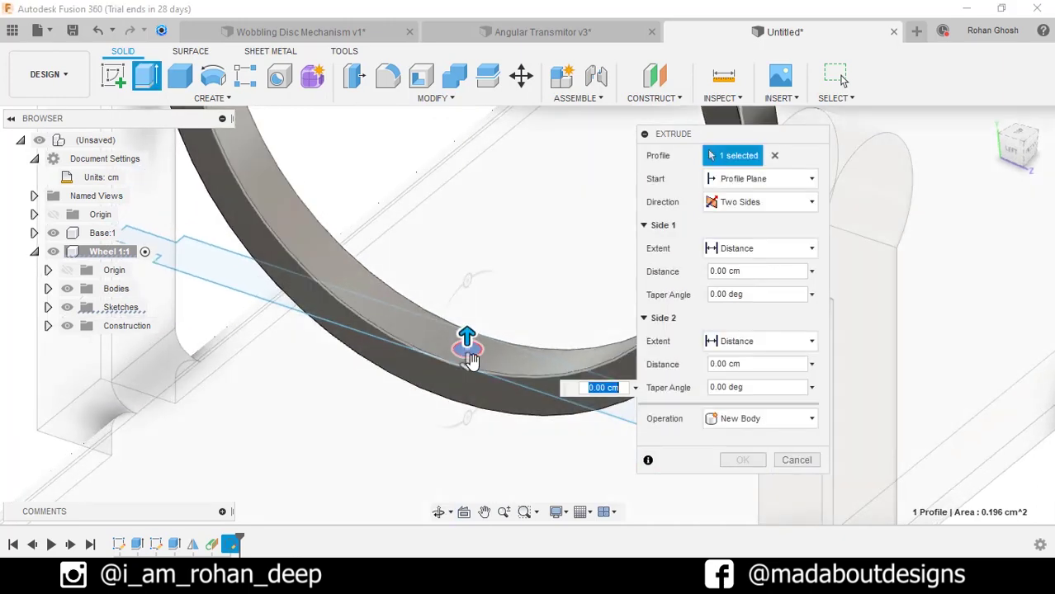
{"action": "left_click_drag", "start_coordinate": [470, 359], "coordinate": [468, 388]}
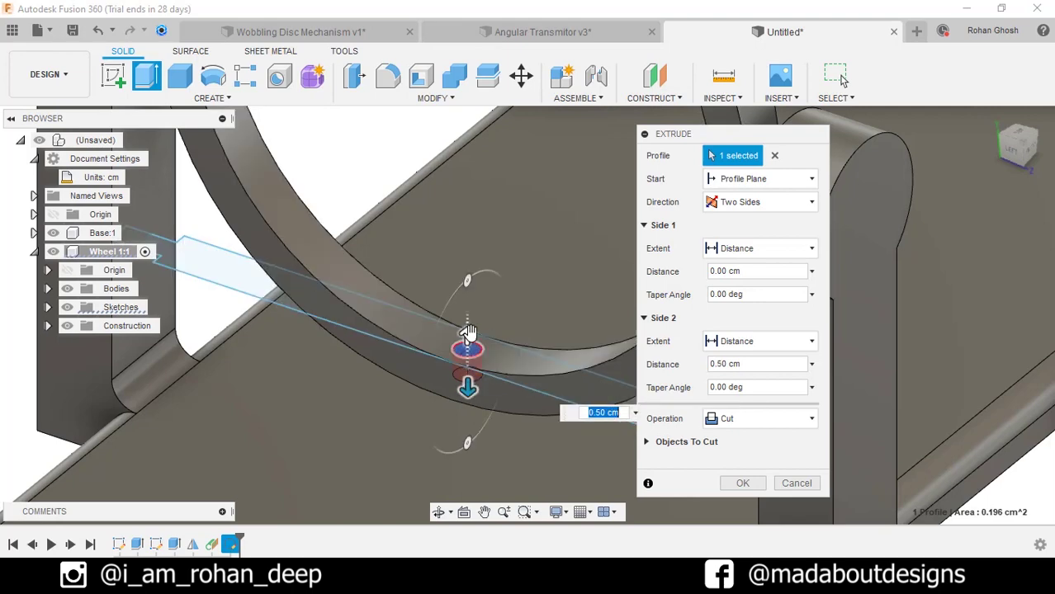
{"action": "left_click_drag", "start_coordinate": [467, 333], "coordinate": [471, 194]}
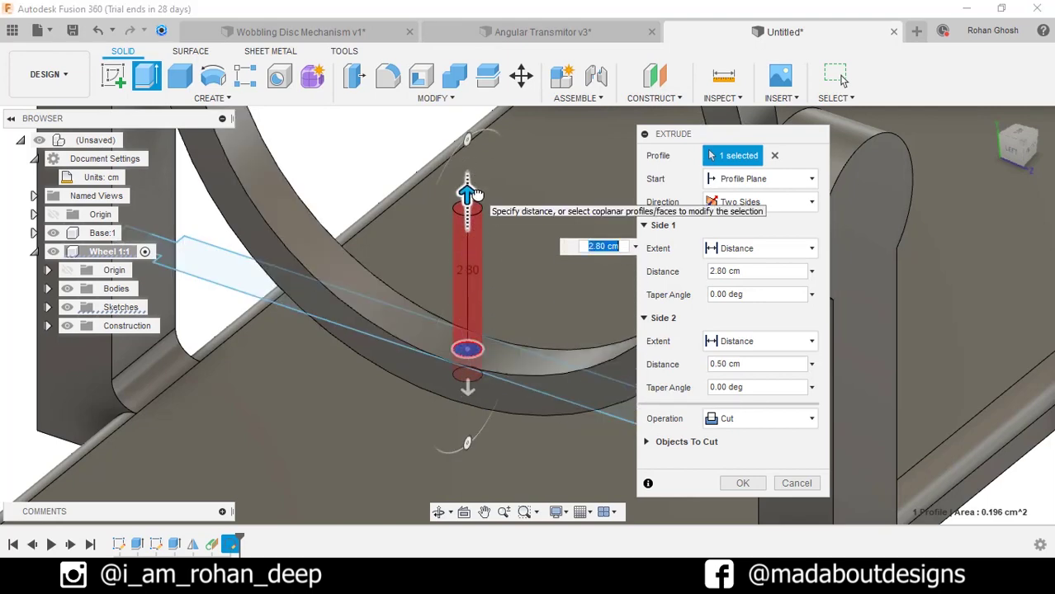
{"action": "key", "text": "Return"}
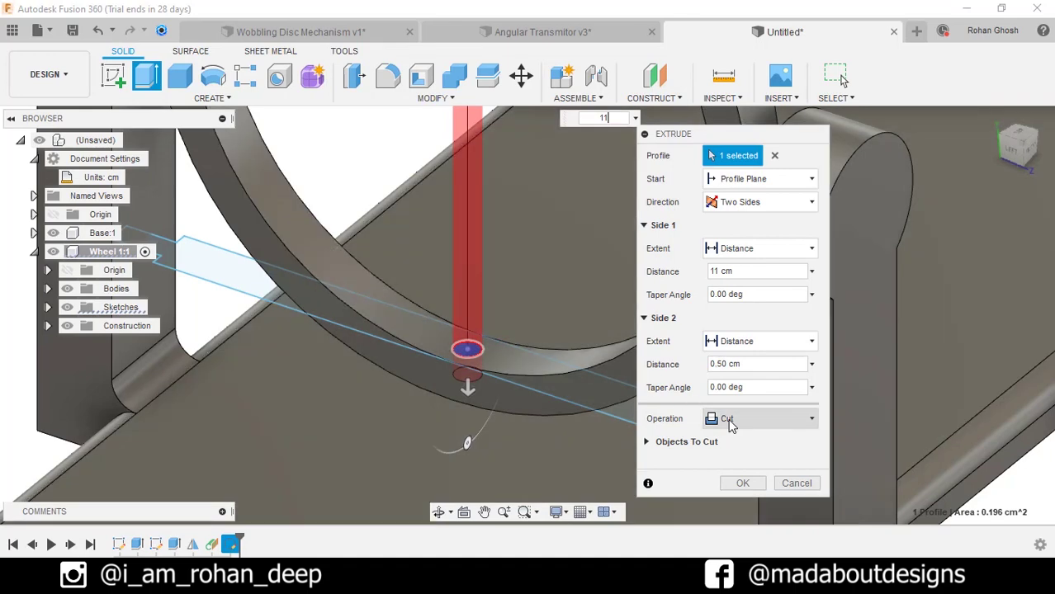
Step: Apply the two-sided extrusion as a cut, making pin holes through the upper and lower rim of the Wheel 1 ring
{"action": "left_click", "coordinate": [731, 423]}
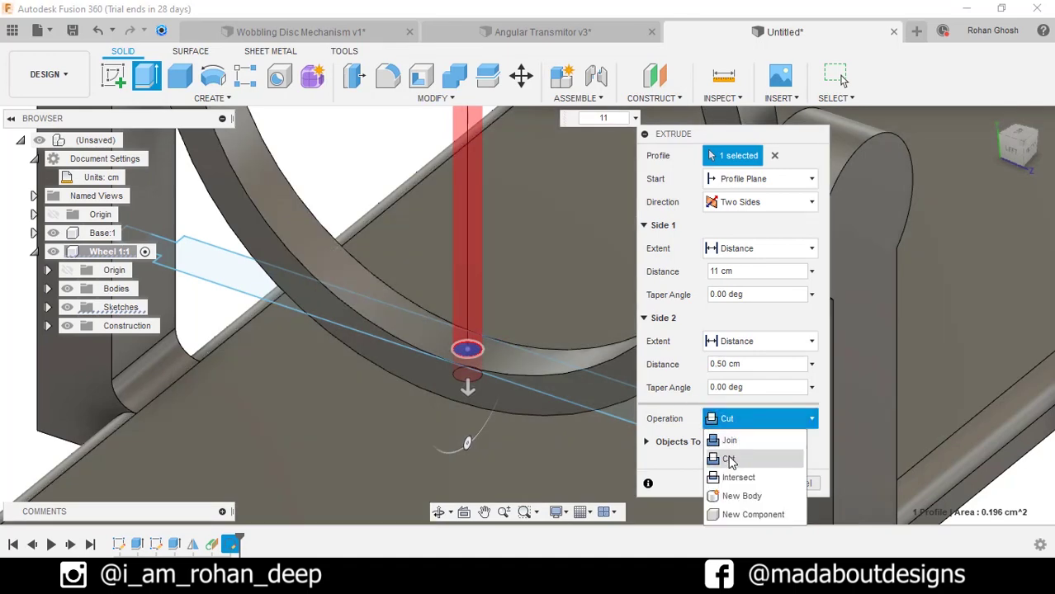
{"action": "left_click", "coordinate": [731, 458]}
{"action": "scroll", "coordinate": [538, 294], "scroll_direction": "down", "scroll_amount": 5}
{"action": "middle_click_drag", "start_coordinate": [536, 249], "coordinate": [478, 419], "text": "shift"}
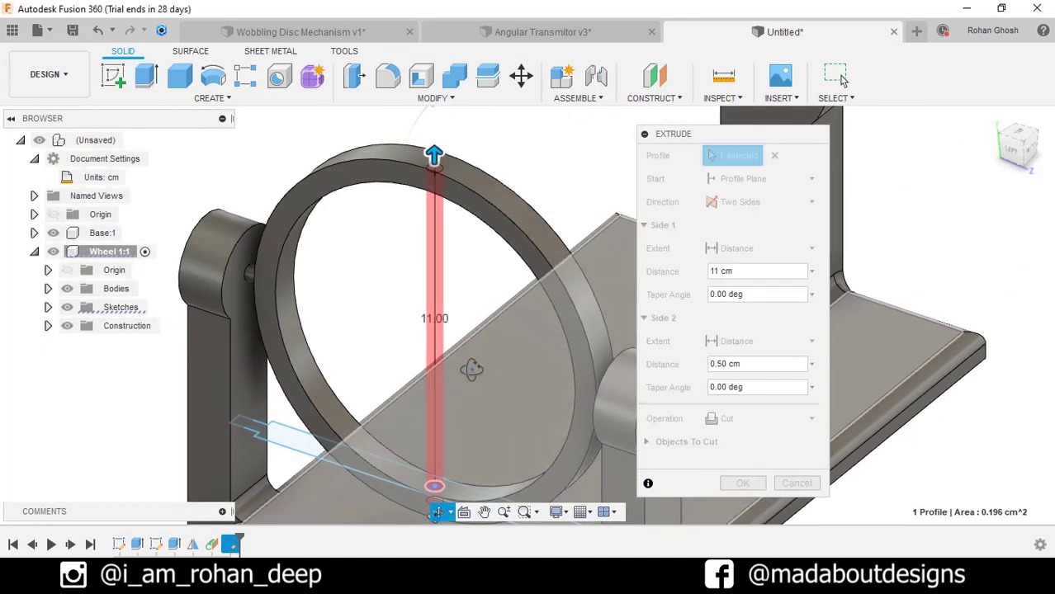
{"action": "scroll", "coordinate": [494, 350], "scroll_direction": "up", "scroll_amount": 3}
{"action": "left_click", "coordinate": [1015, 147]}
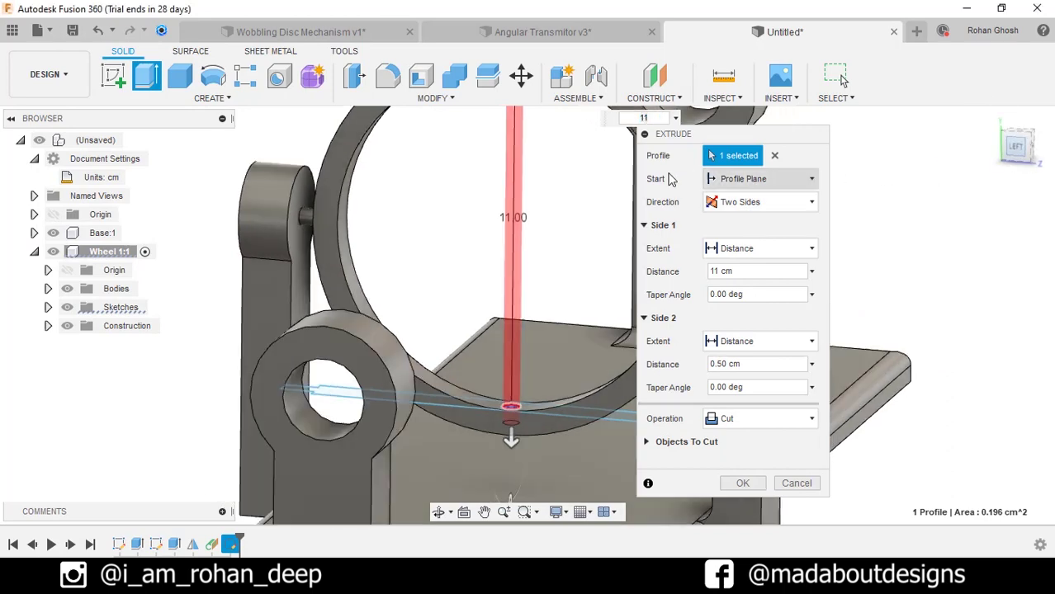
{"action": "scroll", "coordinate": [546, 284], "scroll_direction": "down", "scroll_amount": 3}
{"action": "scroll", "coordinate": [542, 312], "scroll_direction": "up", "scroll_amount": 3}
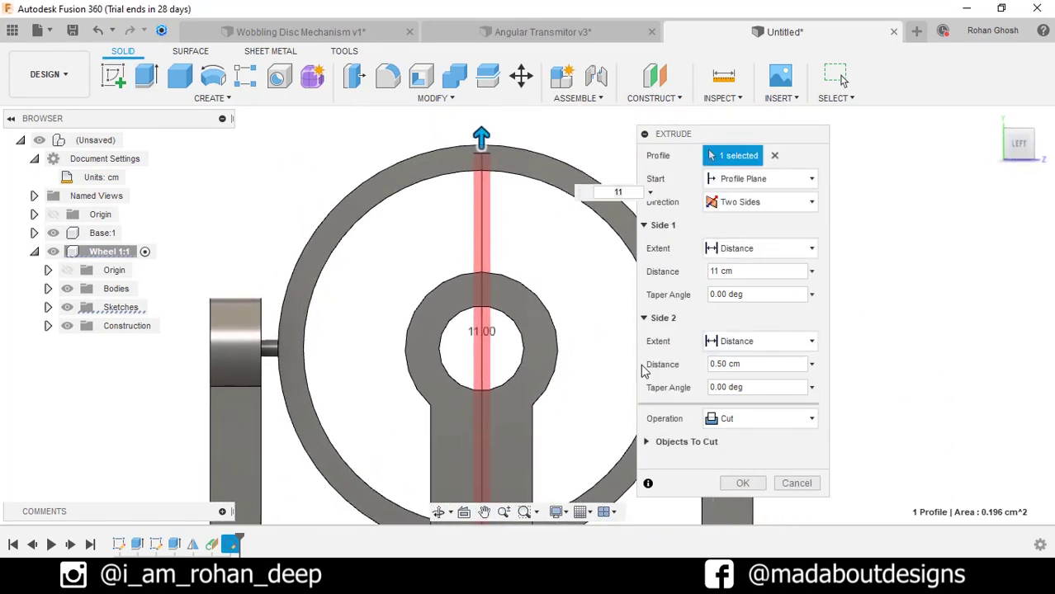
{"action": "left_click", "coordinate": [742, 484]}
{"action": "middle_click_drag", "start_coordinate": [730, 276], "coordinate": [665, 255], "text": "shift"}
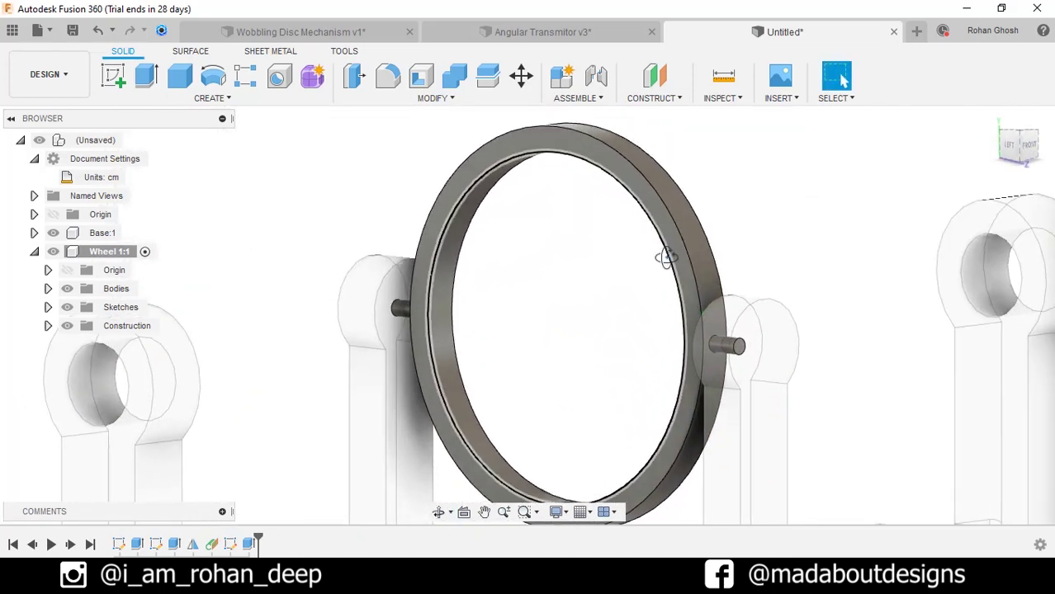
Step: Activate the top-level assembly and create an empty, activated component named Wheel 2
{"action": "left_click", "coordinate": [34, 251]}
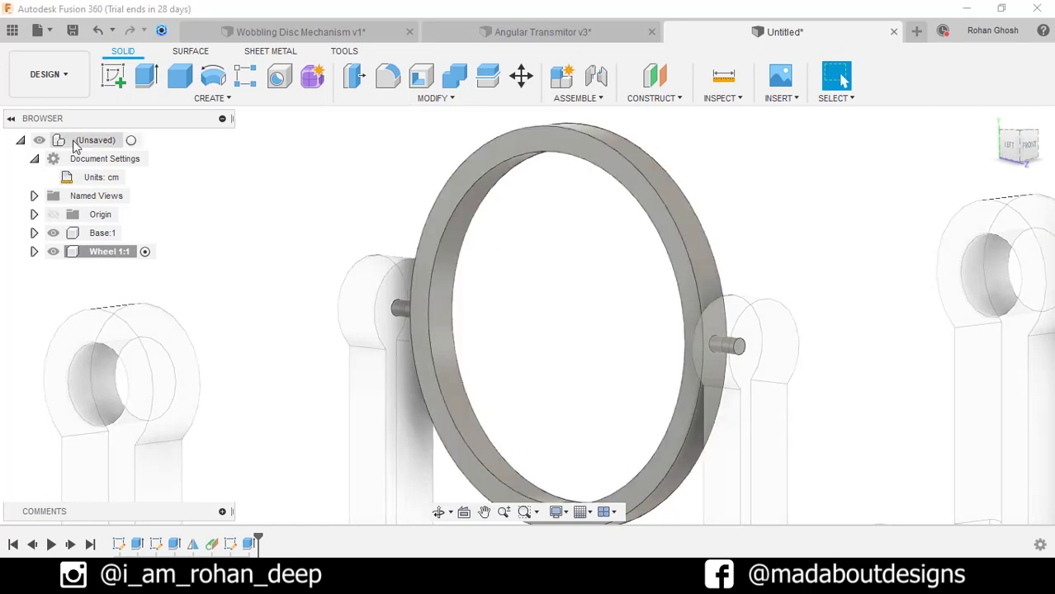
{"action": "left_click", "coordinate": [133, 140]}
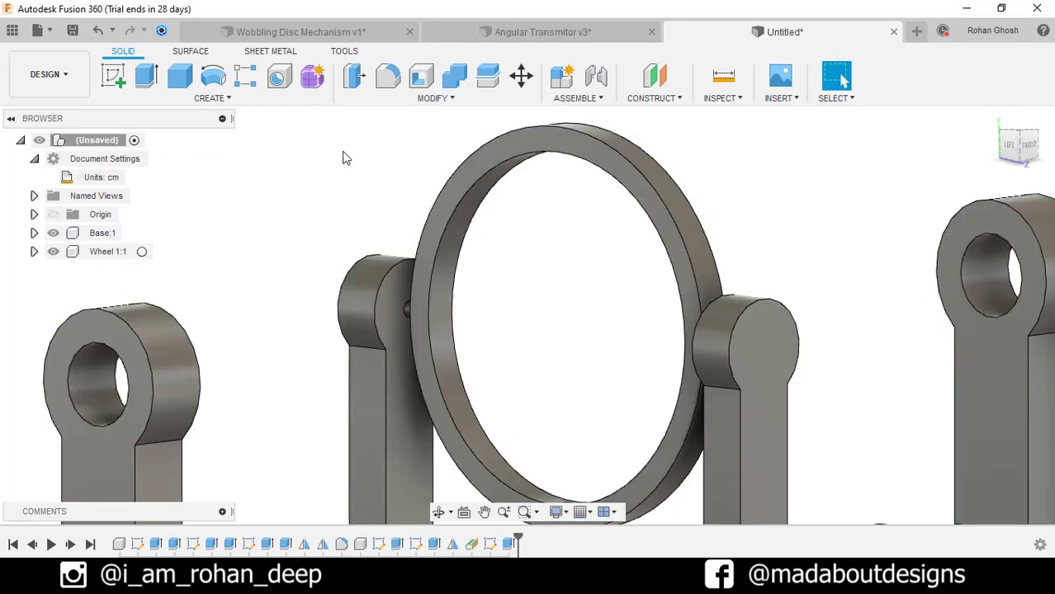
{"action": "scroll", "coordinate": [347, 158], "scroll_direction": "down", "scroll_amount": 5}
{"action": "middle_click_drag", "start_coordinate": [347, 158], "coordinate": [321, 252]}
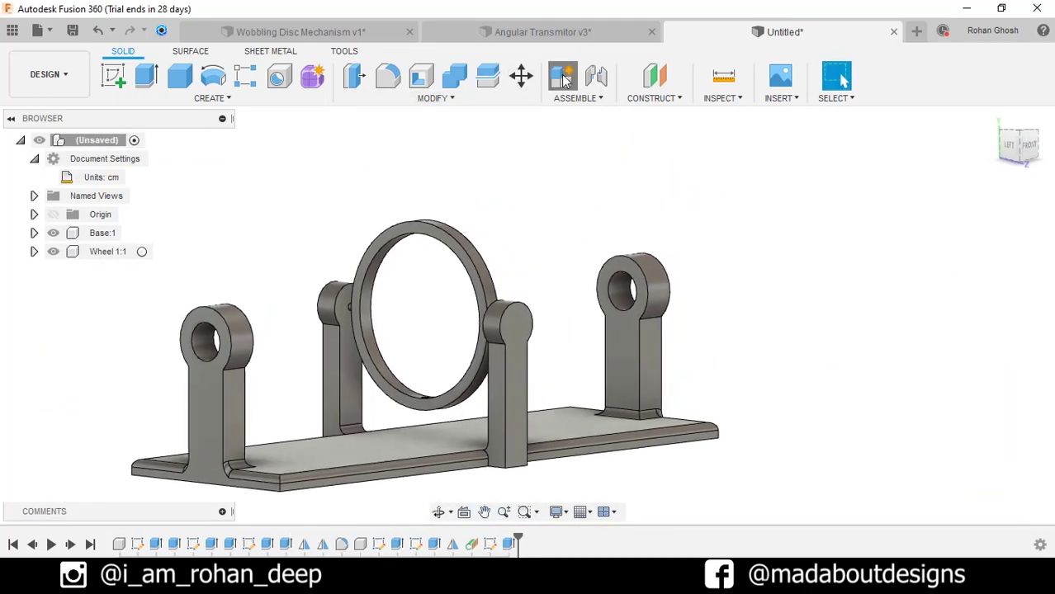
{"action": "left_click", "coordinate": [564, 79]}
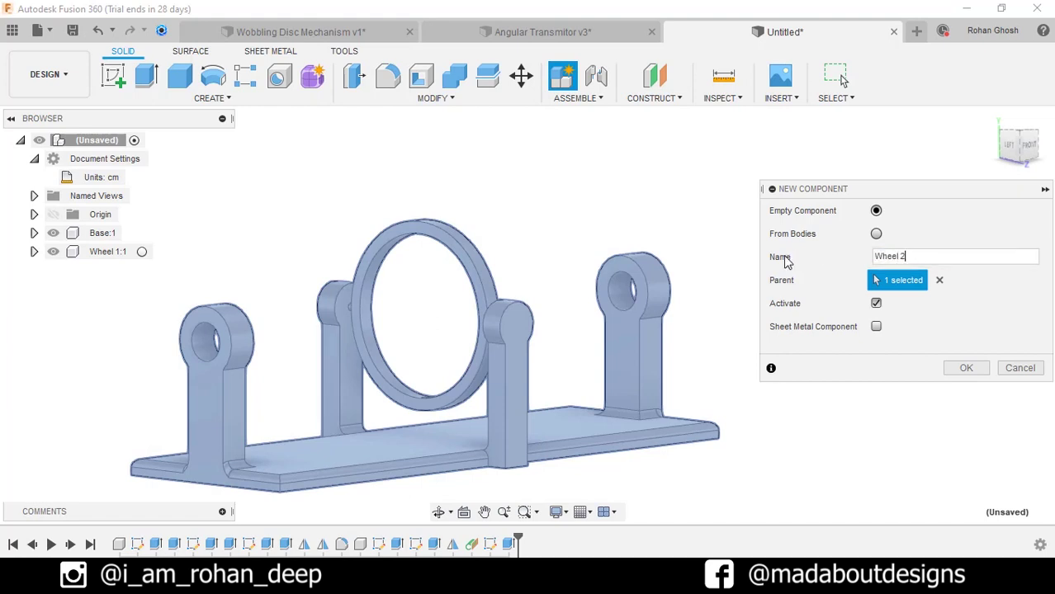
{"action": "left_click", "coordinate": [967, 369]}
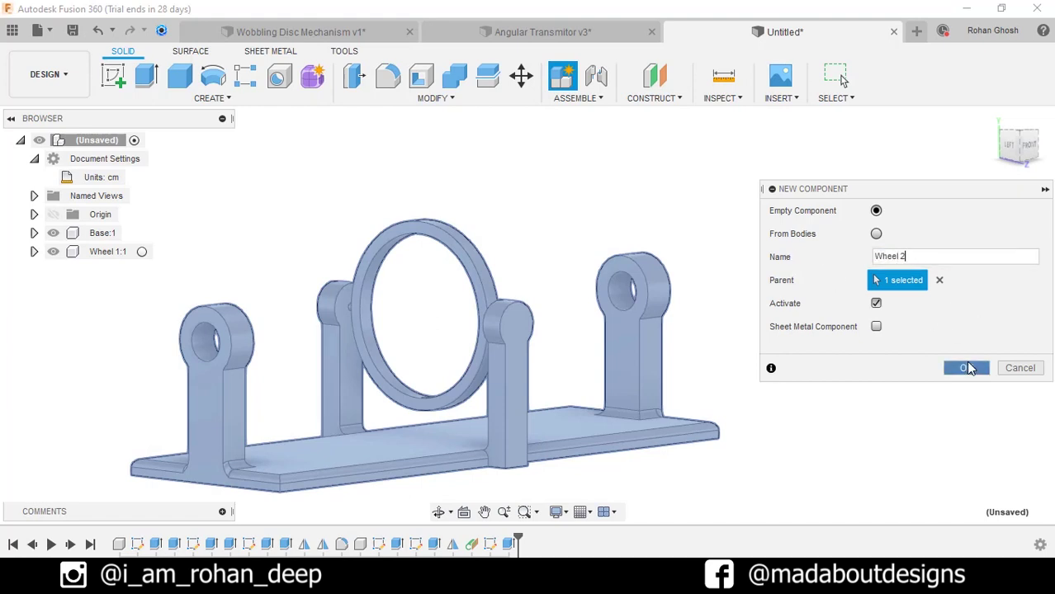
Step: Start a Wheel 2 sketch on the YZ origin plane and project the inner circular edge of the Wheel 1 ring
{"action": "left_click", "coordinate": [116, 76]}
{"action": "left_click", "coordinate": [383, 353]}
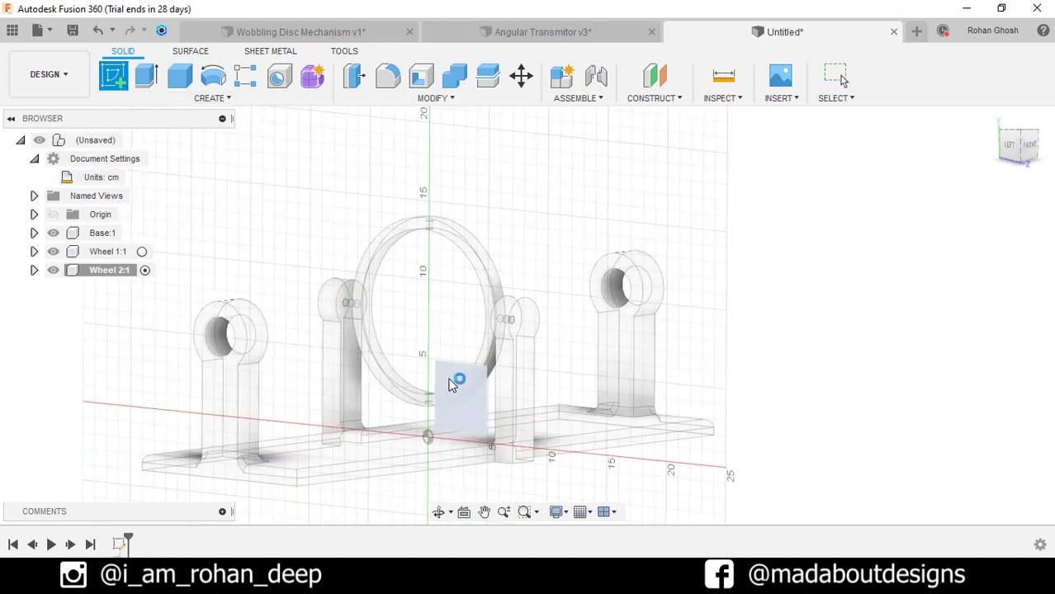
{"action": "scroll", "coordinate": [544, 222], "scroll_direction": "up", "scroll_amount": 3}
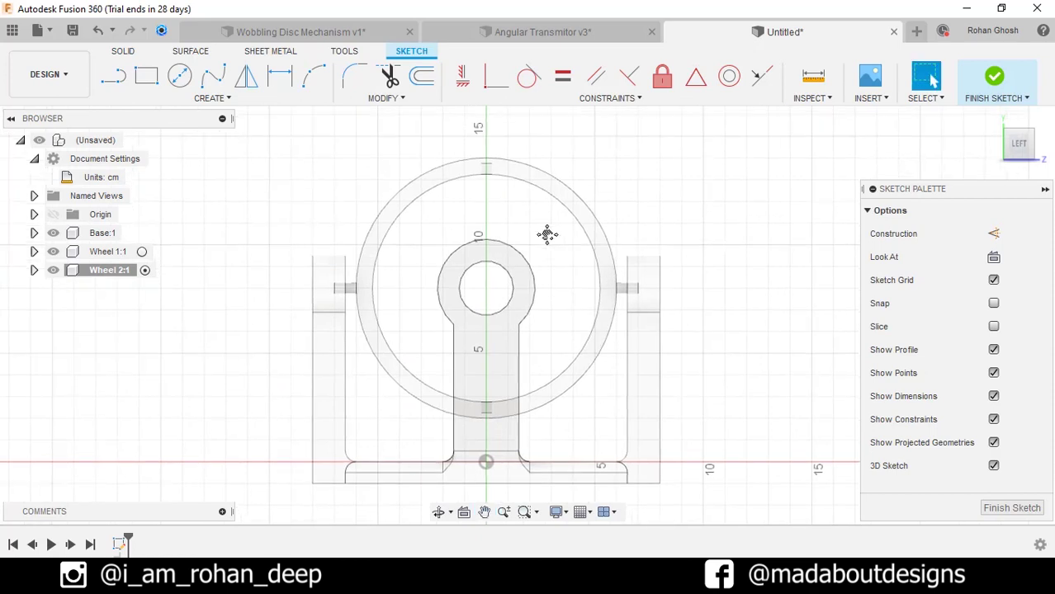
{"action": "key", "text": "p"}
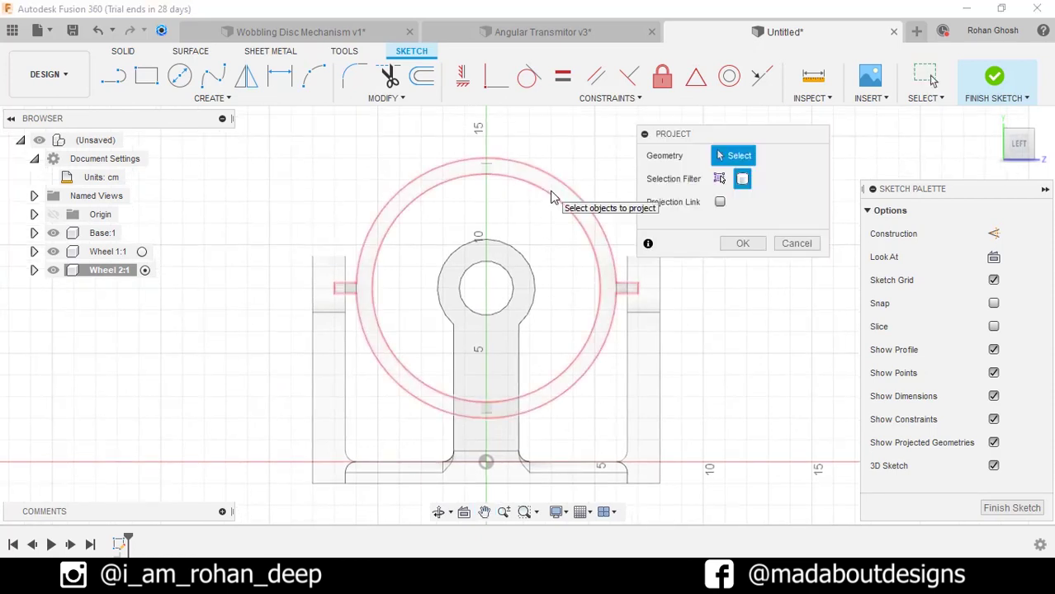
{"action": "left_click", "coordinate": [719, 180]}
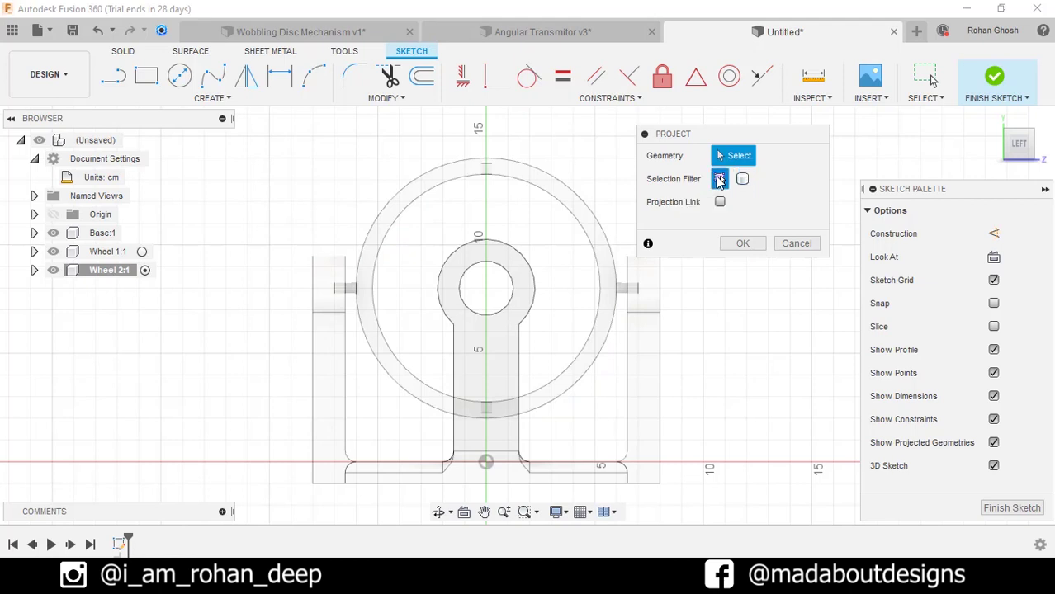
{"action": "left_click", "coordinate": [557, 206]}
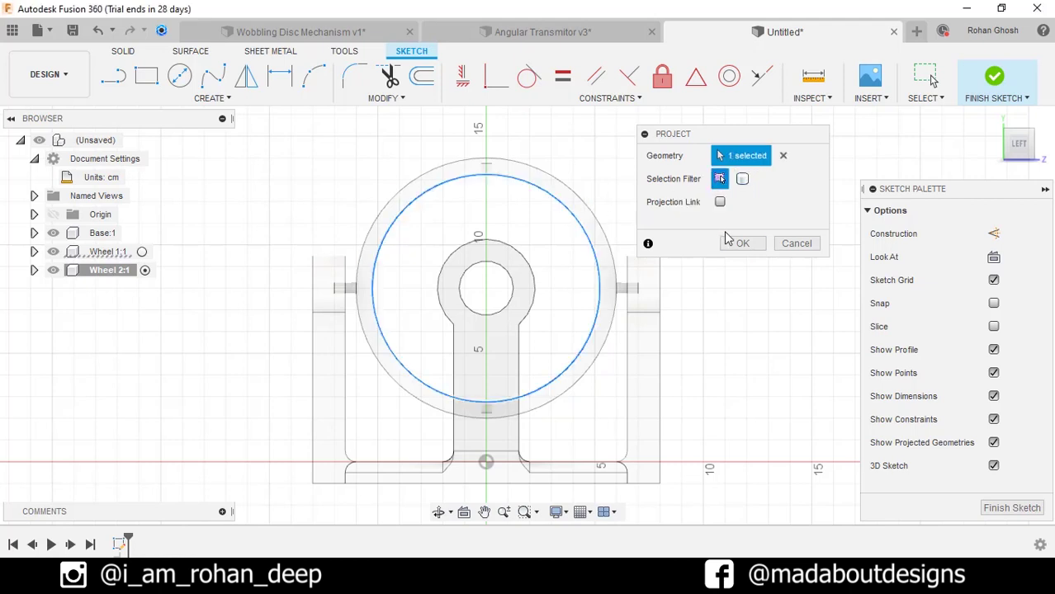
{"action": "left_click", "coordinate": [742, 242]}
{"action": "scroll", "coordinate": [660, 208], "scroll_direction": "up", "scroll_amount": 2}
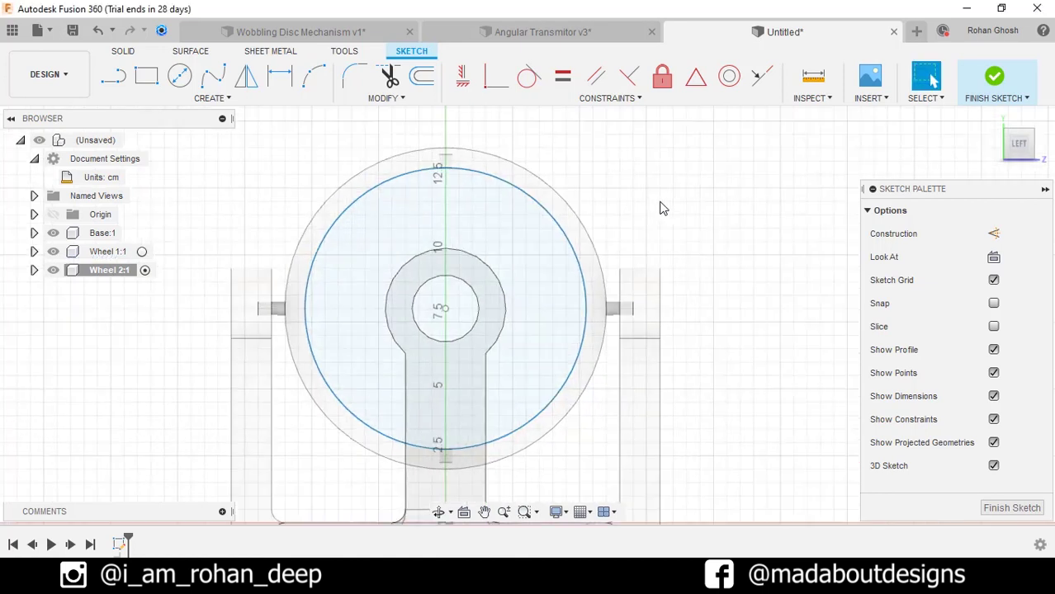
Step: Draw two circles of 9 cm and 10 cm diameter centred on the ring's centre point
{"action": "left_click", "coordinate": [179, 75]}
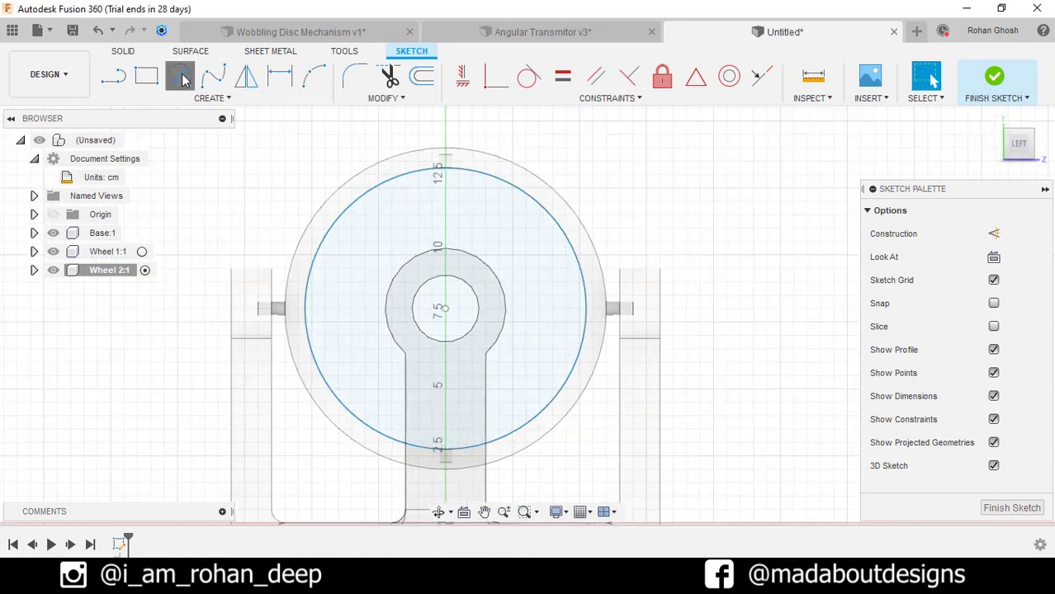
{"action": "left_click", "coordinate": [443, 312]}
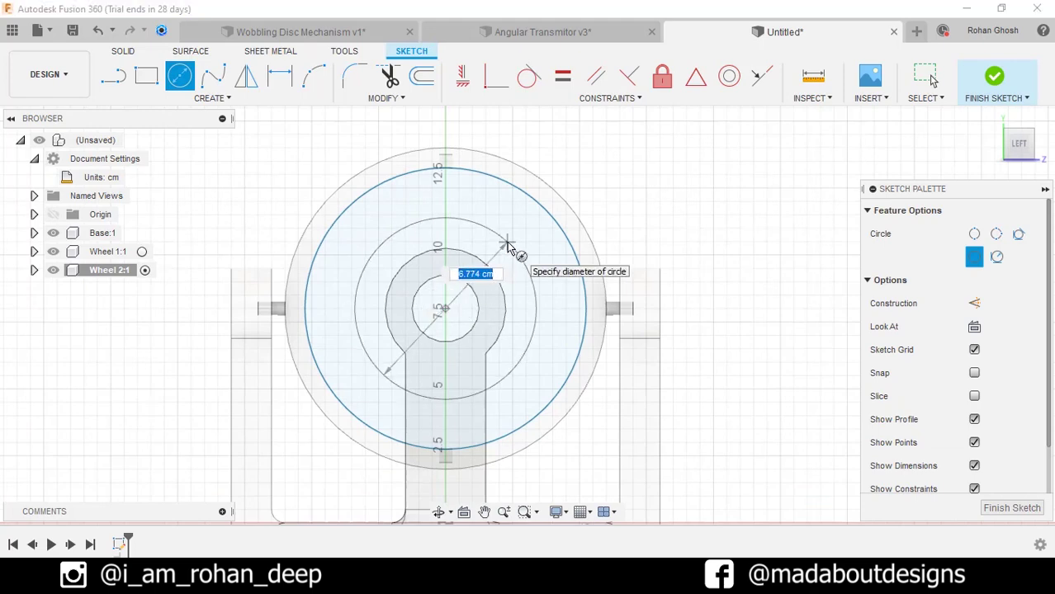
{"action": "type", "text": "9"}
{"action": "key", "text": "Return"}
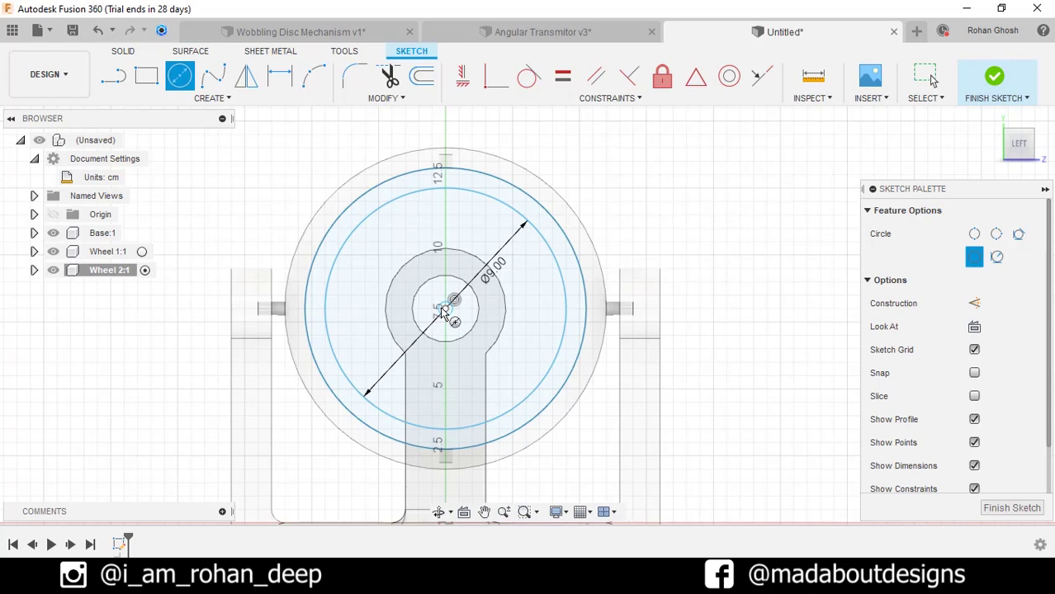
{"action": "left_click", "coordinate": [443, 312]}
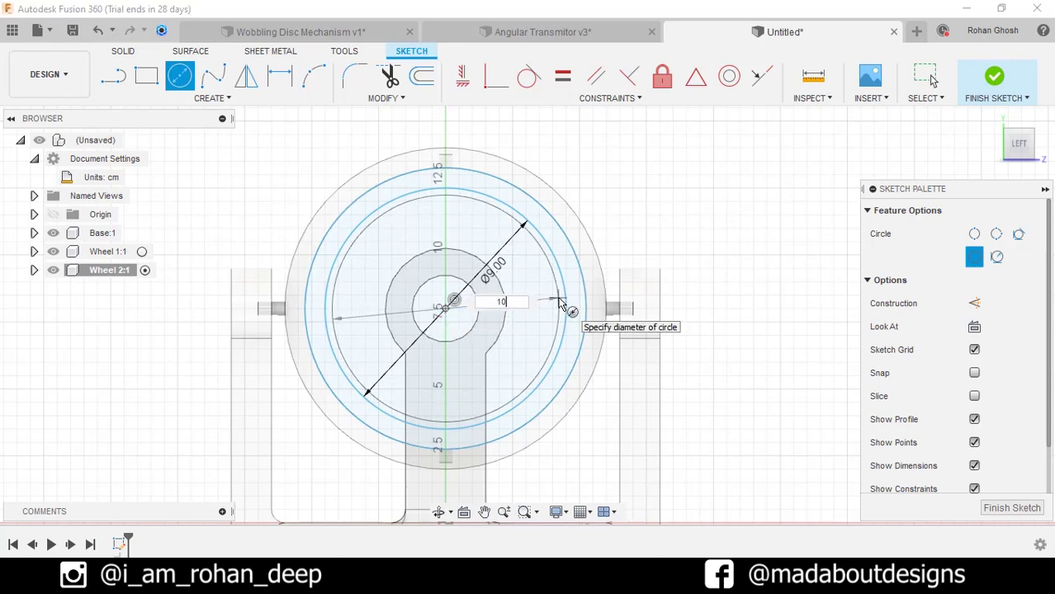
{"action": "key", "text": "Tab"}
{"action": "key", "text": "Return"}
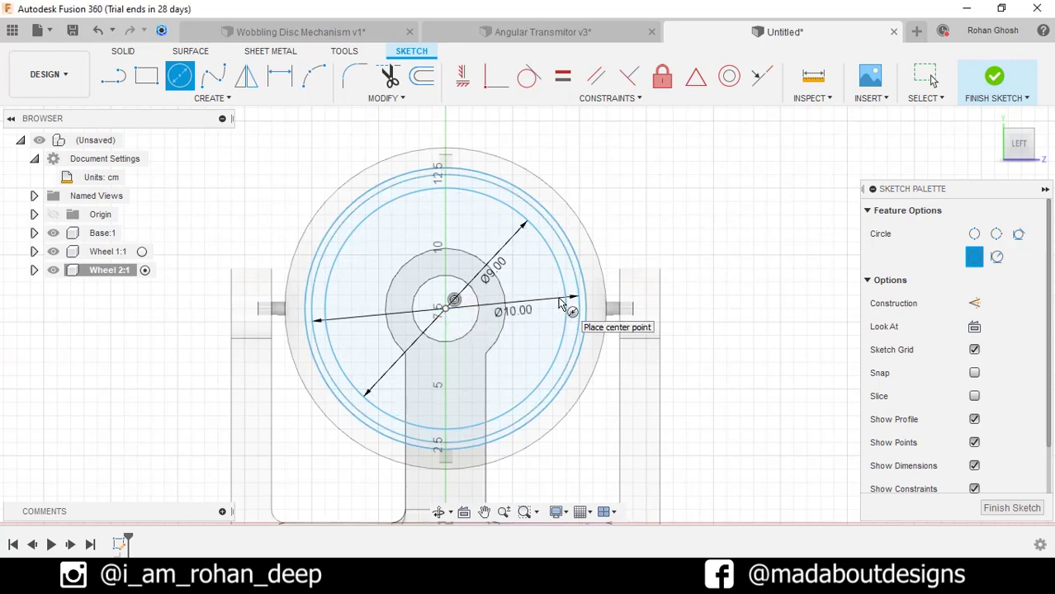
Step: Add two smaller concentric circles of 4.5 cm and 3.5 cm diameter at the ring's centre
{"action": "left_click", "coordinate": [445, 310]}
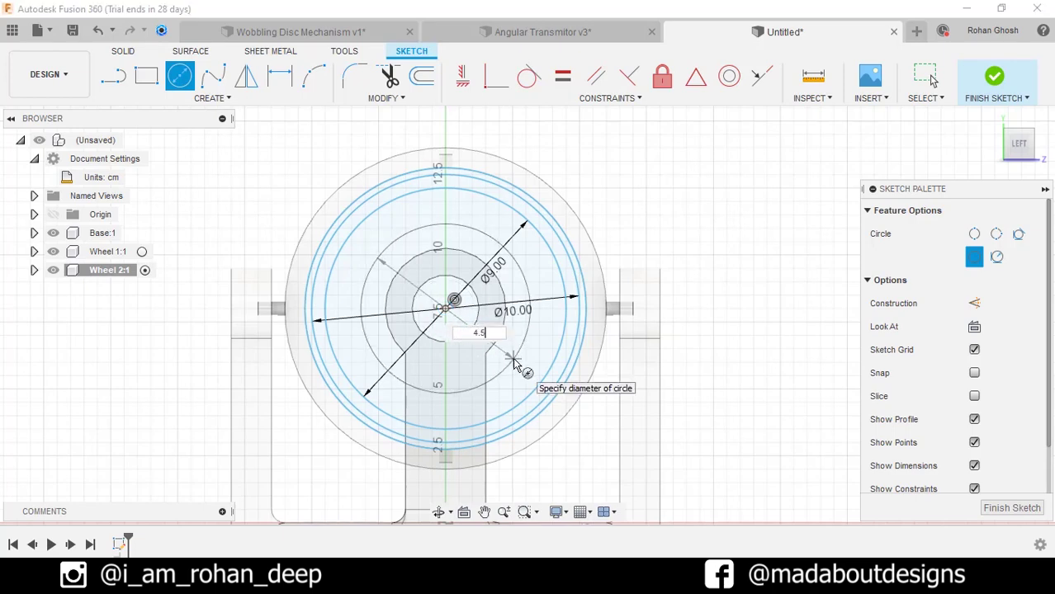
{"action": "key", "text": "Return"}
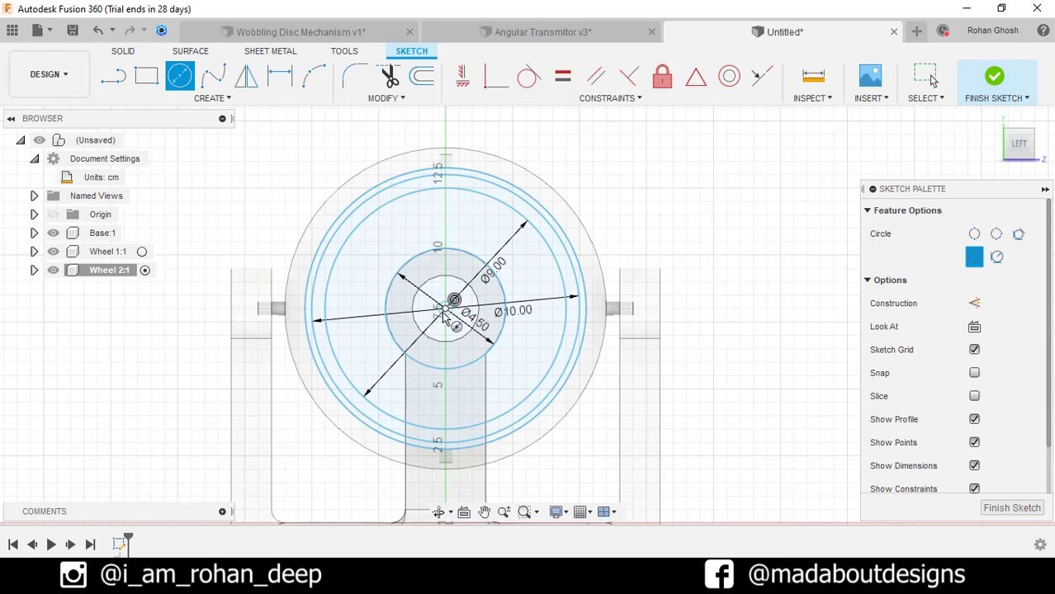
{"action": "left_click", "coordinate": [446, 310]}
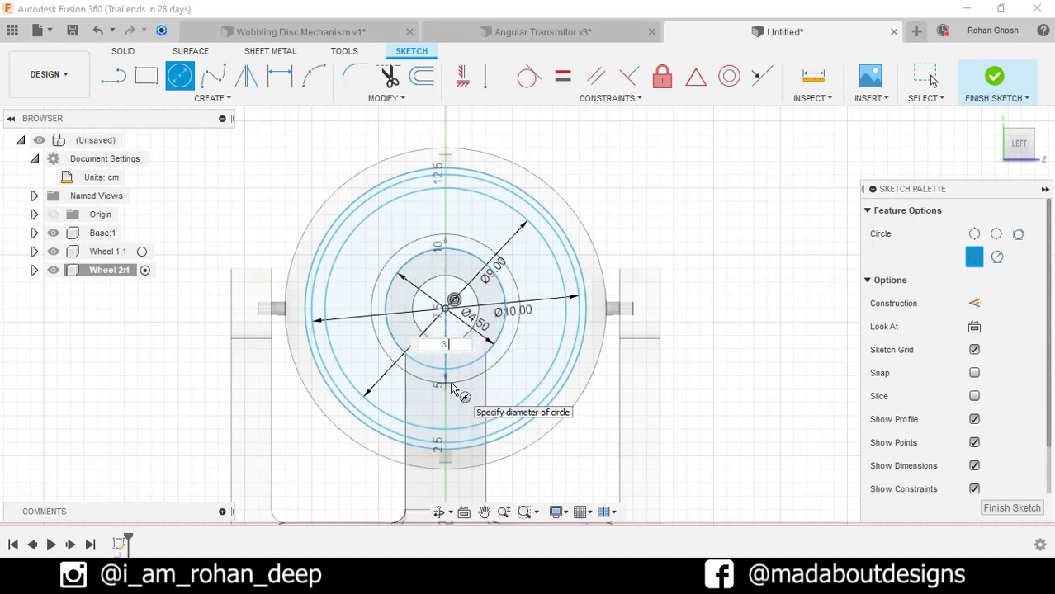
{"action": "type", "text": "3.5"}
{"action": "key", "text": "Return"}
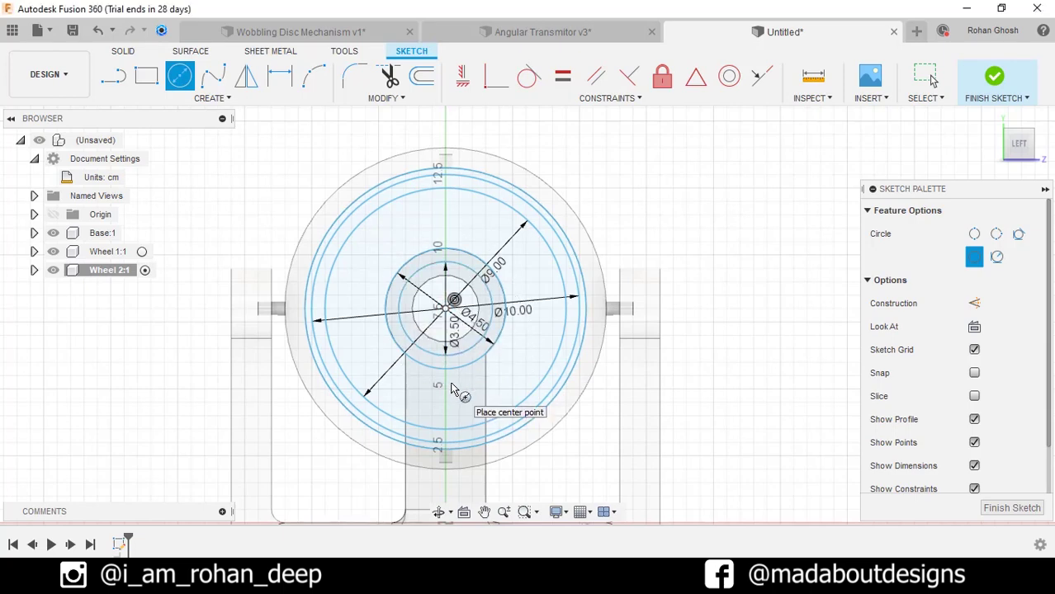
{"action": "key", "text": "Escape"}
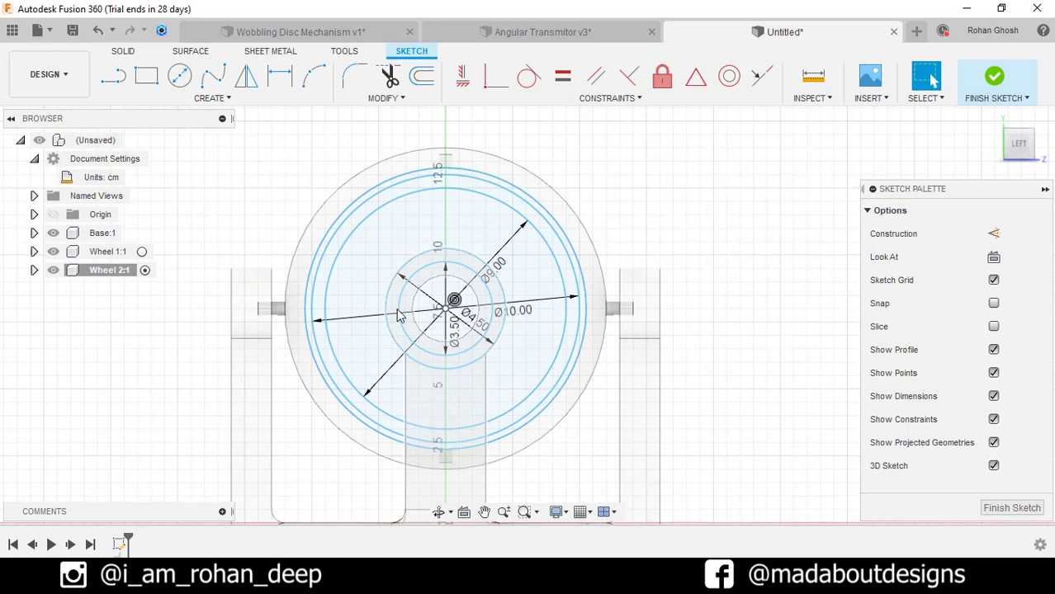
Step: Delete the projected ring edge around the 10 cm circle and hide the sketch dimensions
{"action": "left_click", "coordinate": [372, 195]}
{"action": "key", "text": "Escape"}
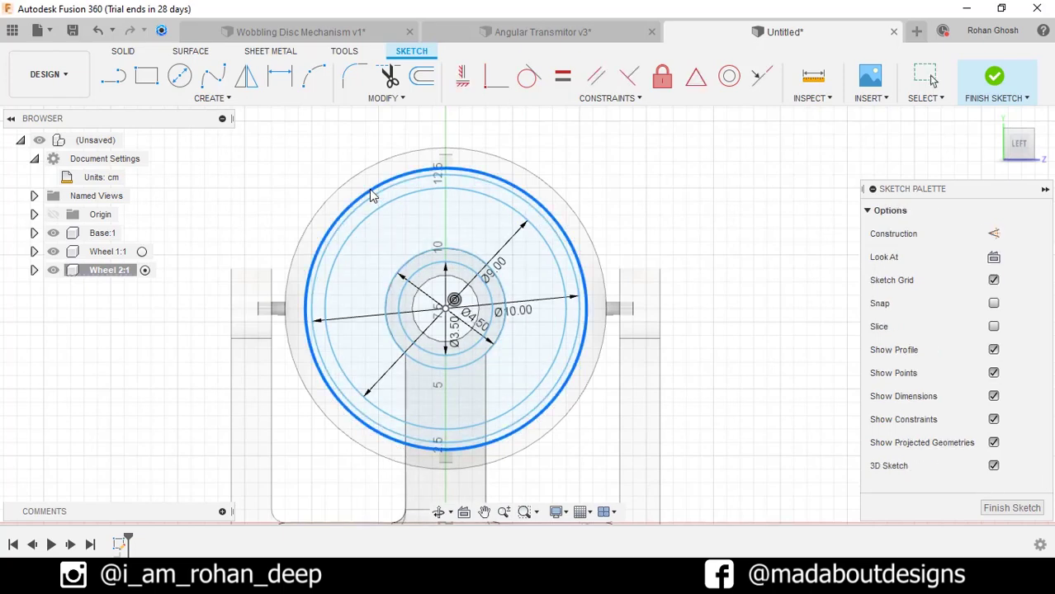
{"action": "scroll", "coordinate": [649, 183], "scroll_direction": "down", "scroll_amount": 1}
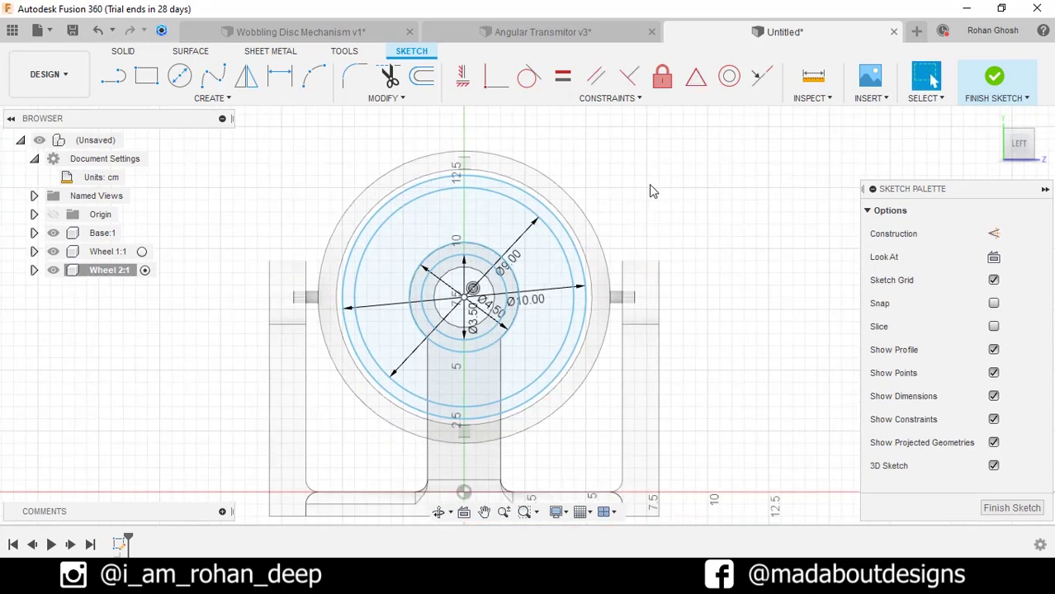
{"action": "left_click", "coordinate": [993, 397]}
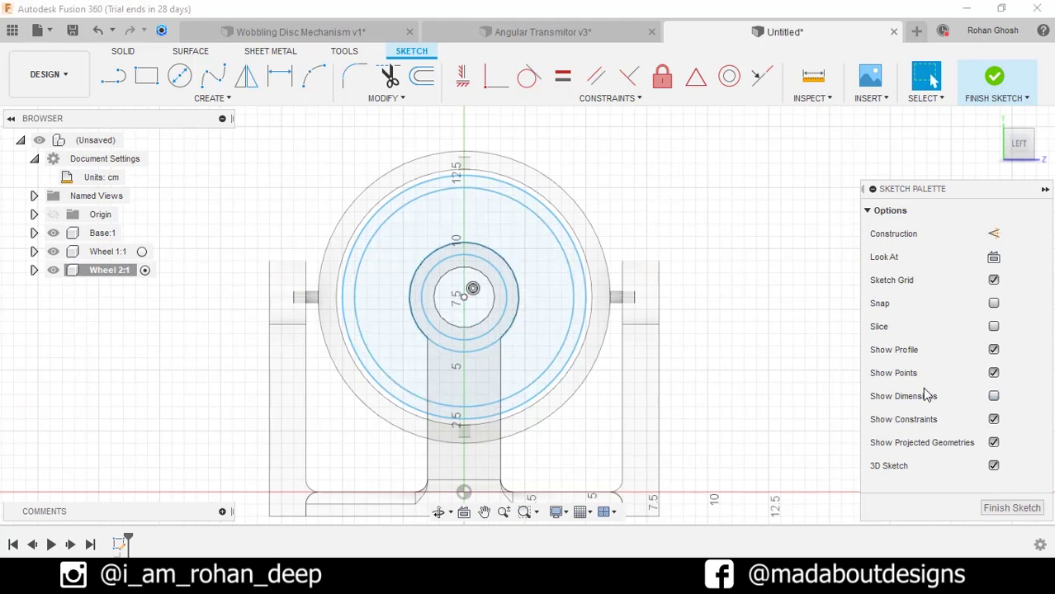
Step: Hide the Wheel 1 and Base components so only the Wheel 2 sketch is shown
{"action": "left_click", "coordinate": [56, 253]}
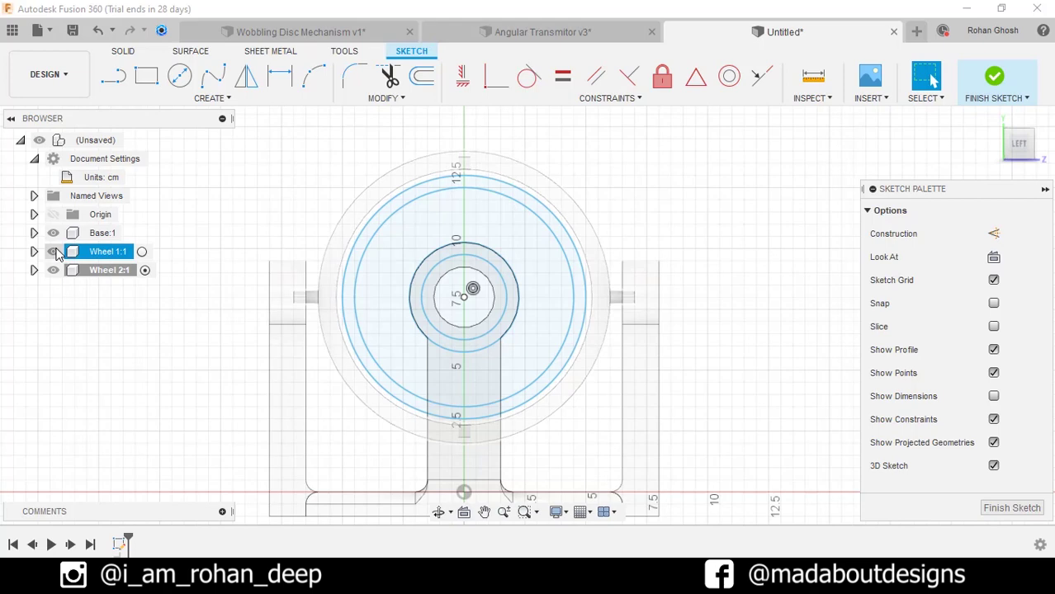
{"action": "left_click", "coordinate": [53, 251]}
{"action": "left_click", "coordinate": [53, 233]}
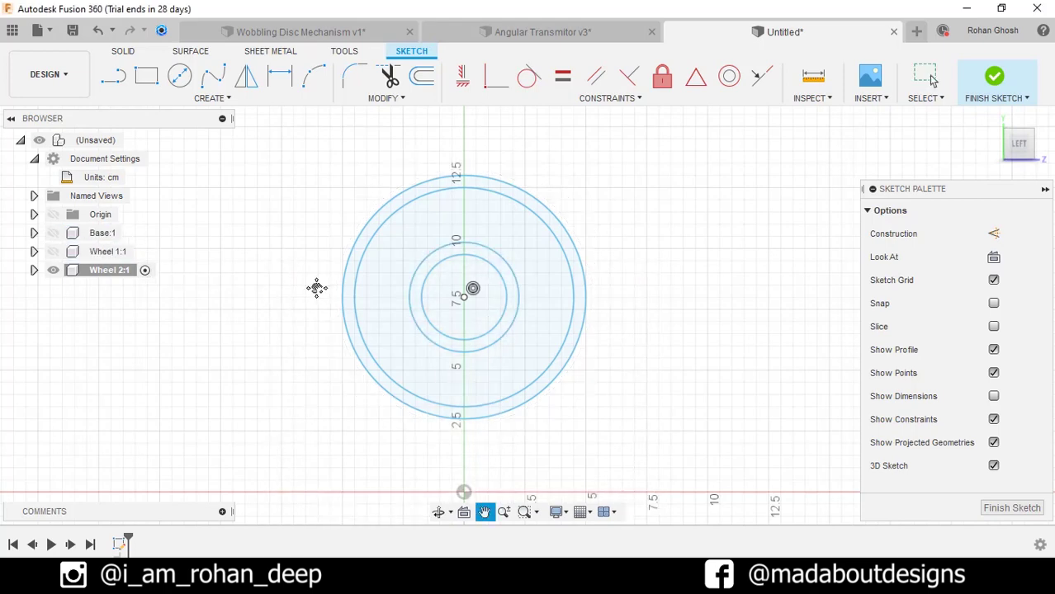
Step: Draw a horizontal centre rectangle 0.5 cm high and about 9.57 cm wide at the circles' common centre
{"action": "scroll", "coordinate": [320, 295], "scroll_direction": "down", "scroll_amount": 2}
{"action": "left_click", "coordinate": [149, 77]}
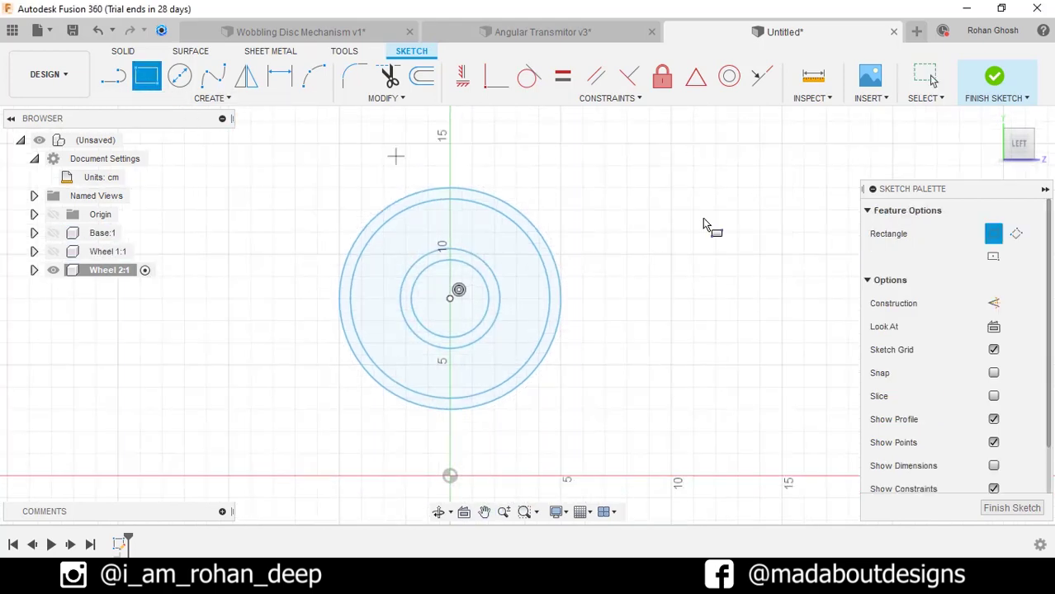
{"action": "left_click", "coordinate": [993, 259]}
{"action": "scroll", "coordinate": [473, 326], "scroll_direction": "up", "scroll_amount": 3}
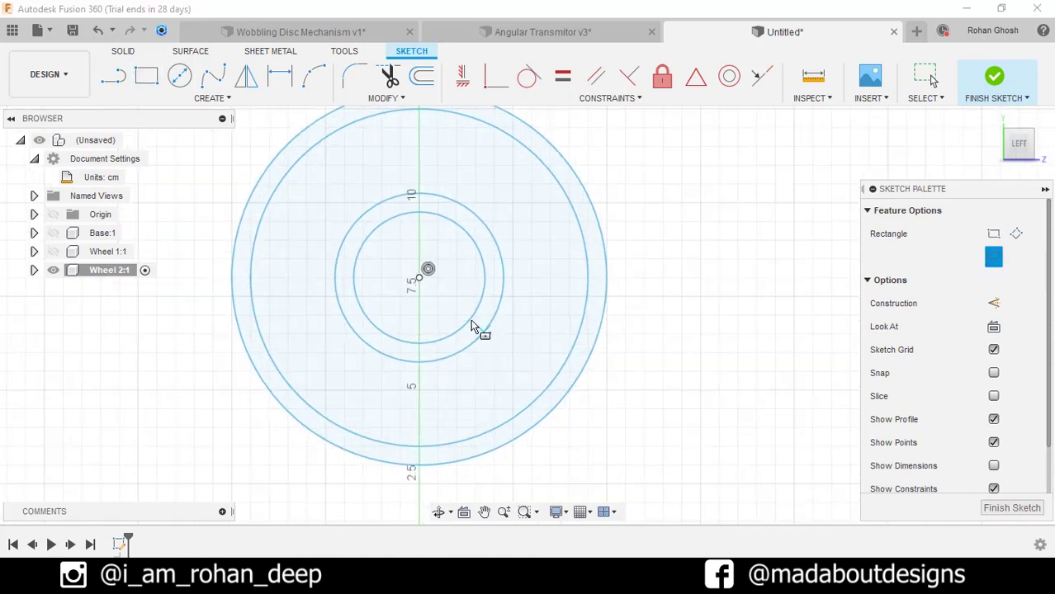
{"action": "left_click", "coordinate": [420, 279]}
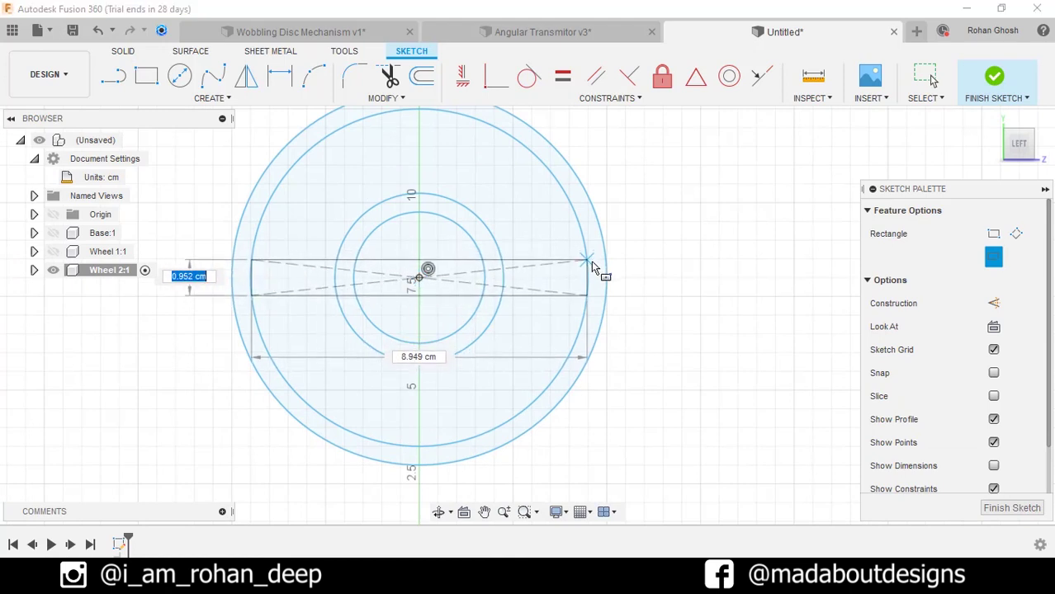
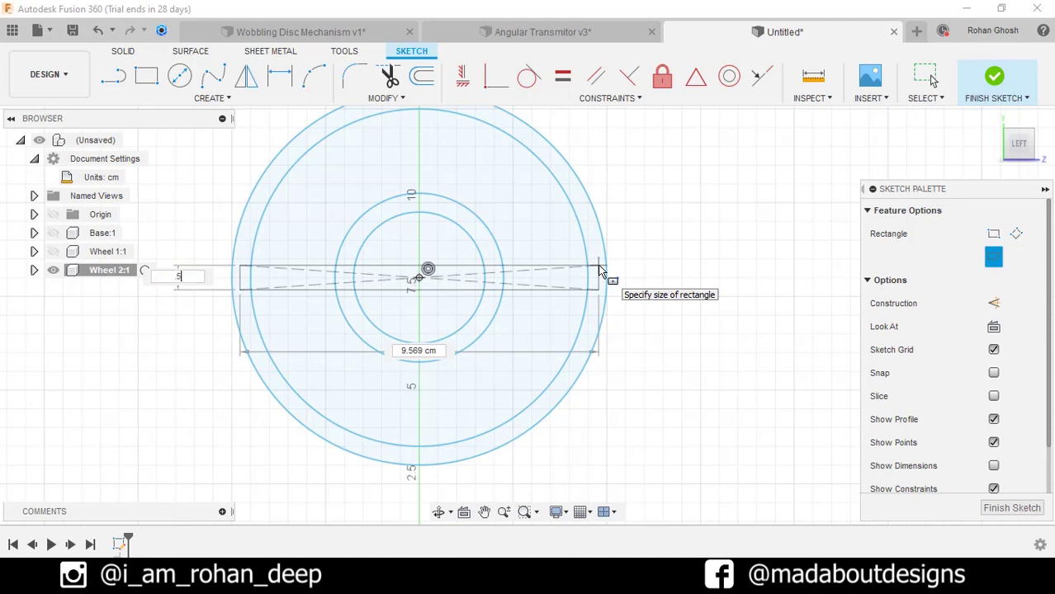
{"action": "type", "text": "5"}
{"action": "key", "text": "Tab"}
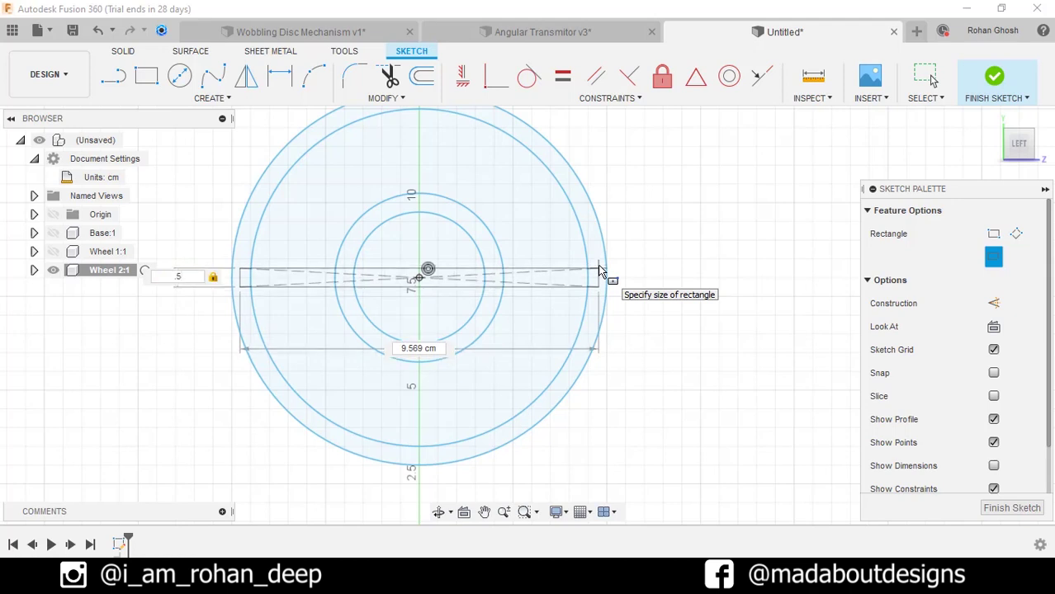
{"action": "key", "text": "Return"}
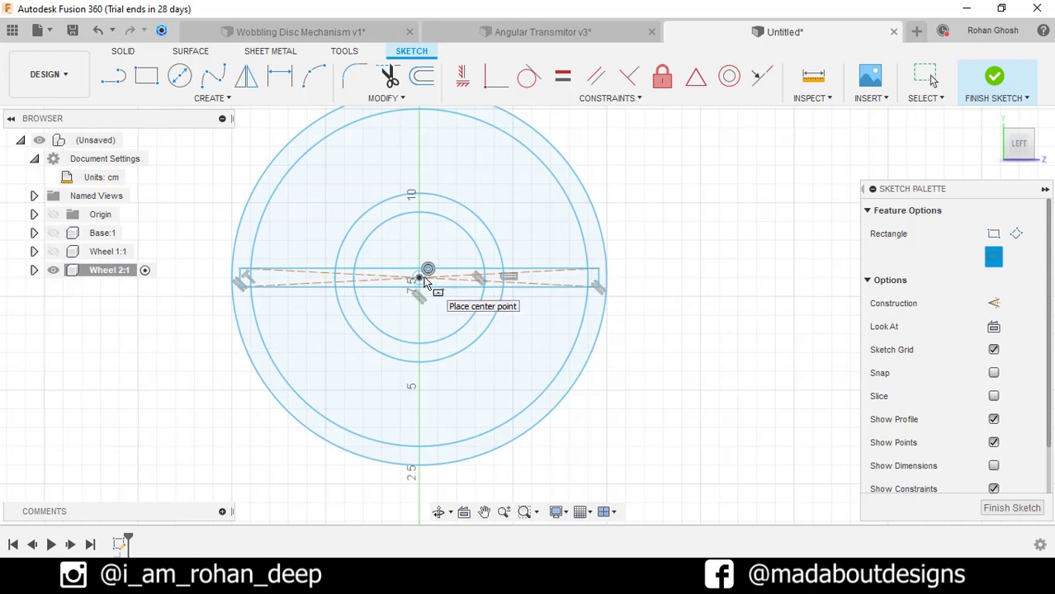
Step: Draw a vertical centre rectangle of matching thickness from the same centre, ending between the 9 cm and 10 cm circles
{"action": "left_click", "coordinate": [421, 278]}
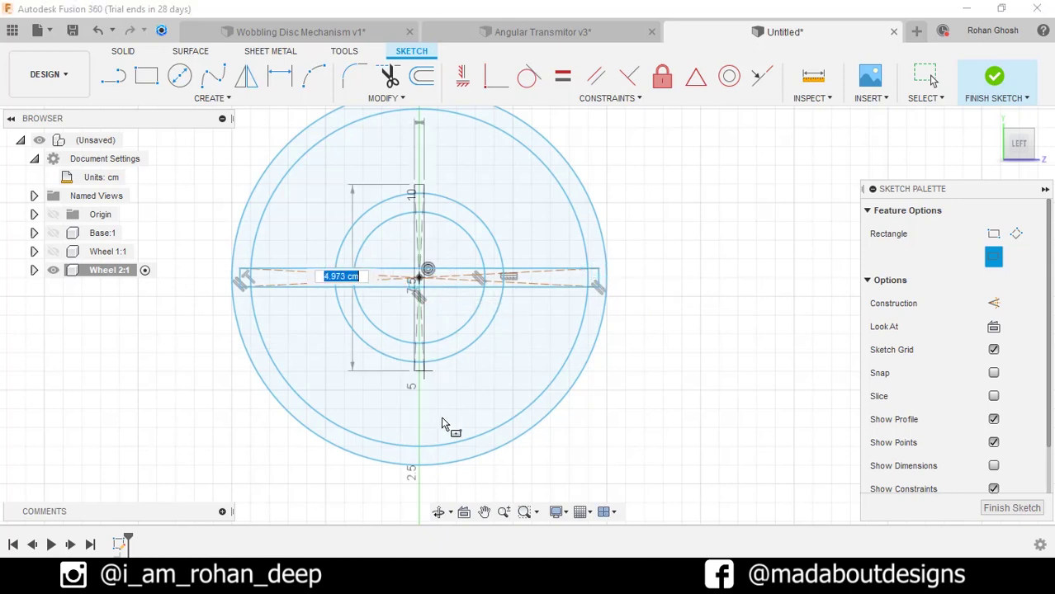
{"action": "left_click", "coordinate": [435, 460]}
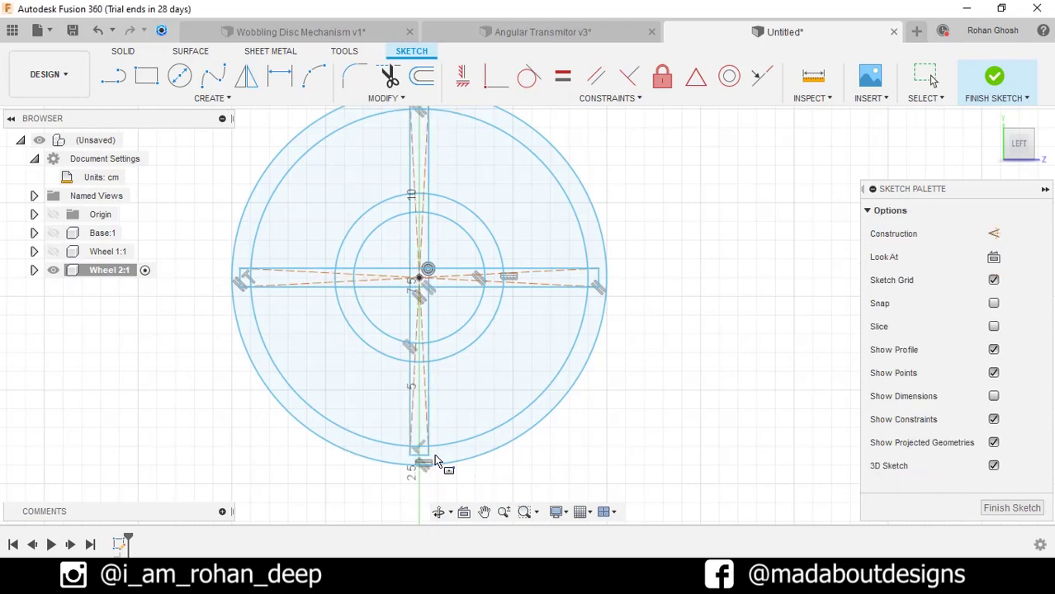
{"action": "key", "text": "Escape"}
Step: Delete the diagonal construction lines of both rectangles at the wheel's centre
{"action": "scroll", "coordinate": [407, 278], "scroll_direction": "up", "scroll_amount": 5}
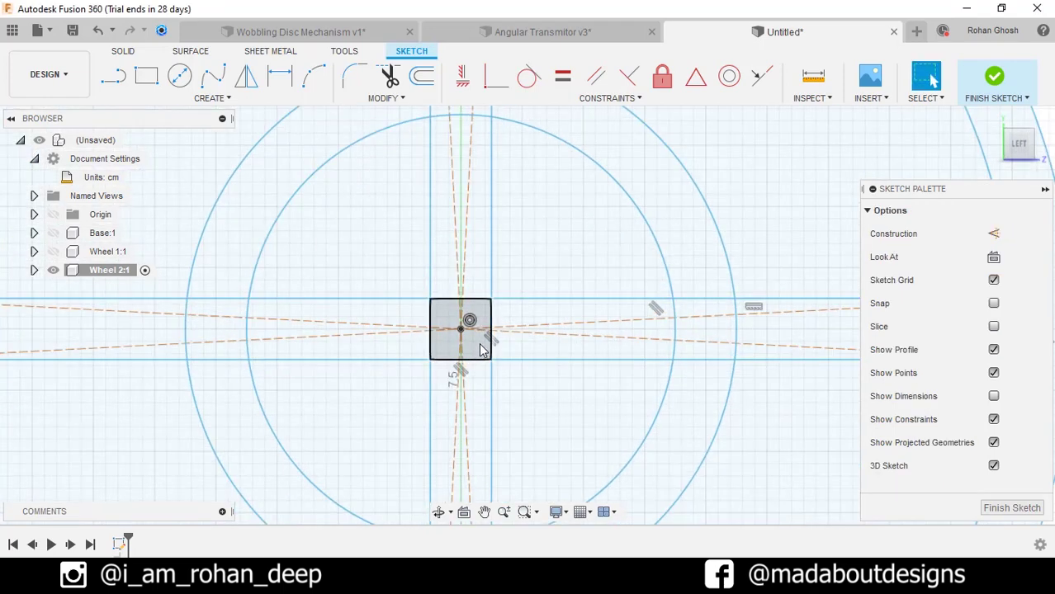
{"action": "left_click_drag", "start_coordinate": [482, 350], "coordinate": [447, 312]}
{"action": "key", "text": "Delete"}
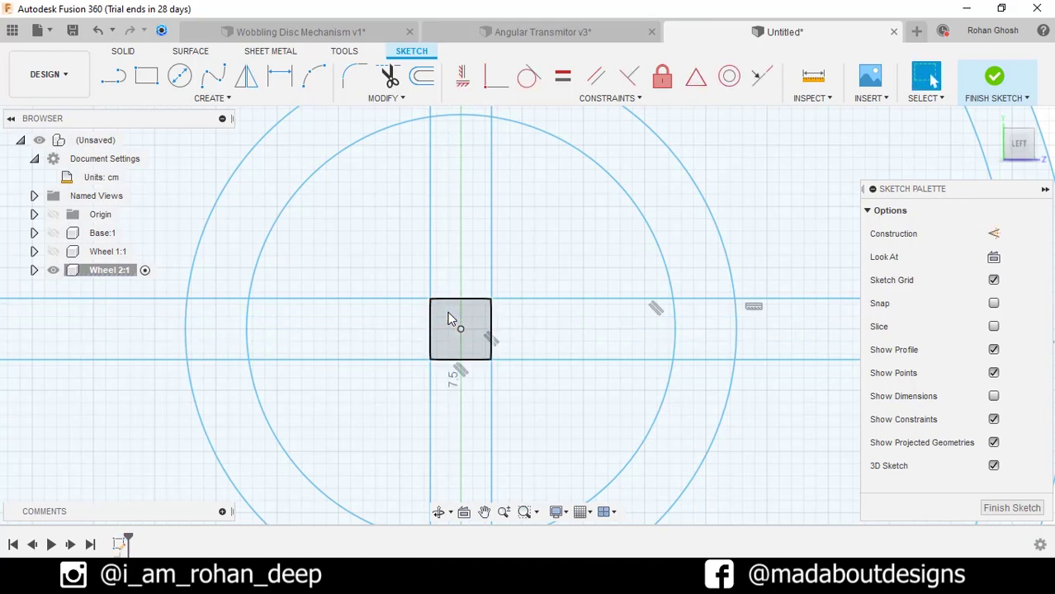
Step: Trim the horizontal bar's left end edge and the 9 cm circle's arc between the bar's lines
{"action": "scroll", "coordinate": [448, 311], "scroll_direction": "down", "scroll_amount": 3}
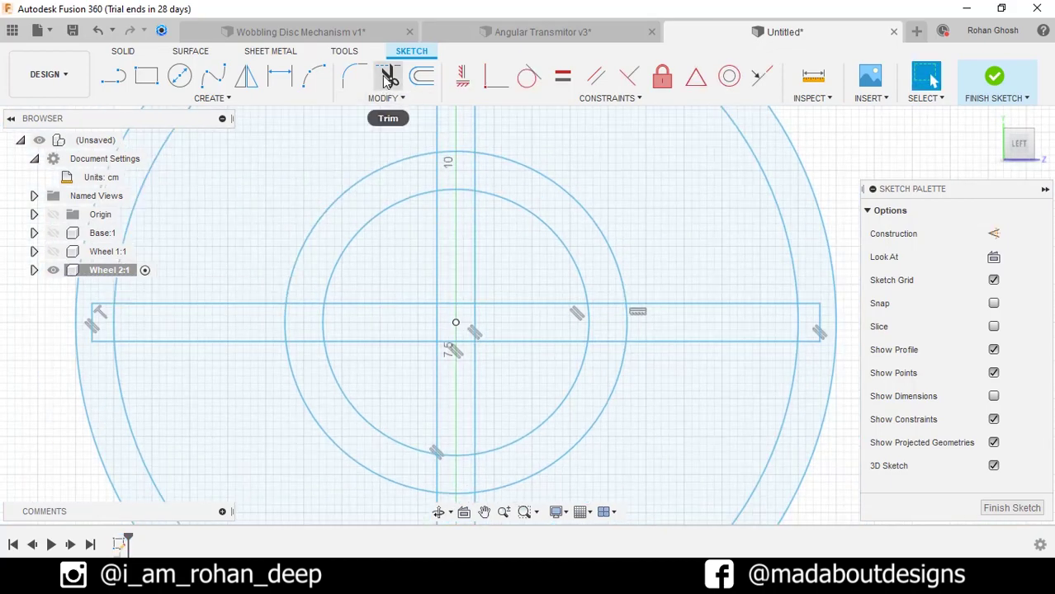
{"action": "left_click", "coordinate": [390, 77]}
{"action": "scroll", "coordinate": [417, 231], "scroll_direction": "down", "scroll_amount": 2}
{"action": "middle_click_drag", "start_coordinate": [413, 229], "coordinate": [434, 233]}
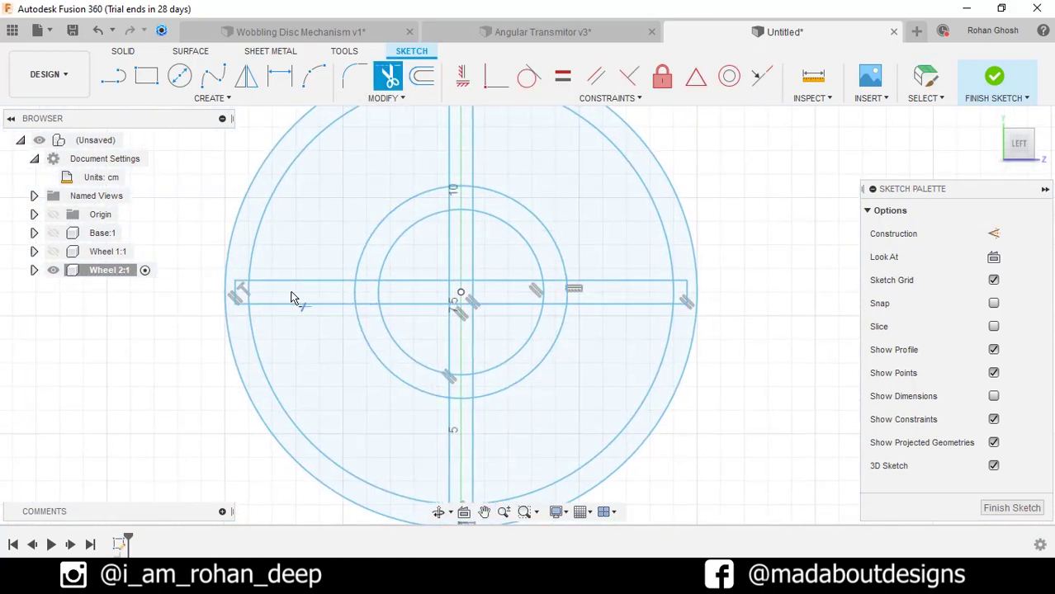
{"action": "scroll", "coordinate": [219, 294], "scroll_direction": "up", "scroll_amount": 4}
{"action": "left_click", "coordinate": [213, 298]}
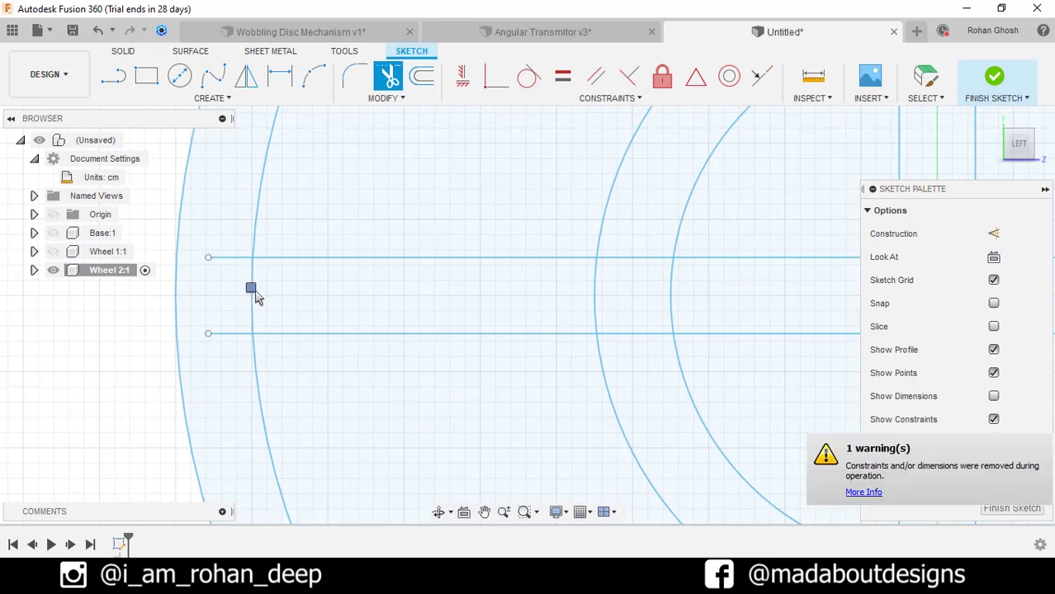
Step: Trim away all segments of the horizontal and vertical bars inside the 3.5 cm circle
{"action": "scroll", "coordinate": [318, 299], "scroll_direction": "down", "scroll_amount": 3}
{"action": "middle_click_drag", "start_coordinate": [487, 316], "coordinate": [400, 318]}
{"action": "left_click", "coordinate": [495, 285]}
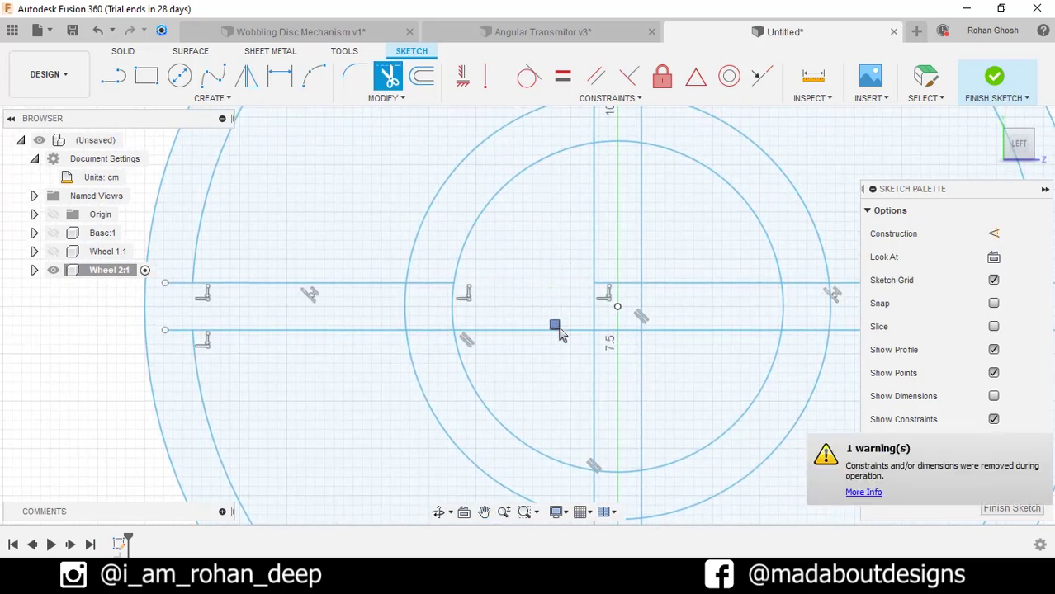
{"action": "left_click", "coordinate": [554, 328]}
{"action": "left_click", "coordinate": [596, 219]}
{"action": "left_click", "coordinate": [608, 307]}
{"action": "left_click", "coordinate": [643, 322]}
Step: Trim the 4.5 cm circle's arcs across the spokes and the spoke line stubs between the two hub circles
{"action": "scroll", "coordinate": [412, 309], "scroll_direction": "up", "scroll_amount": 2}
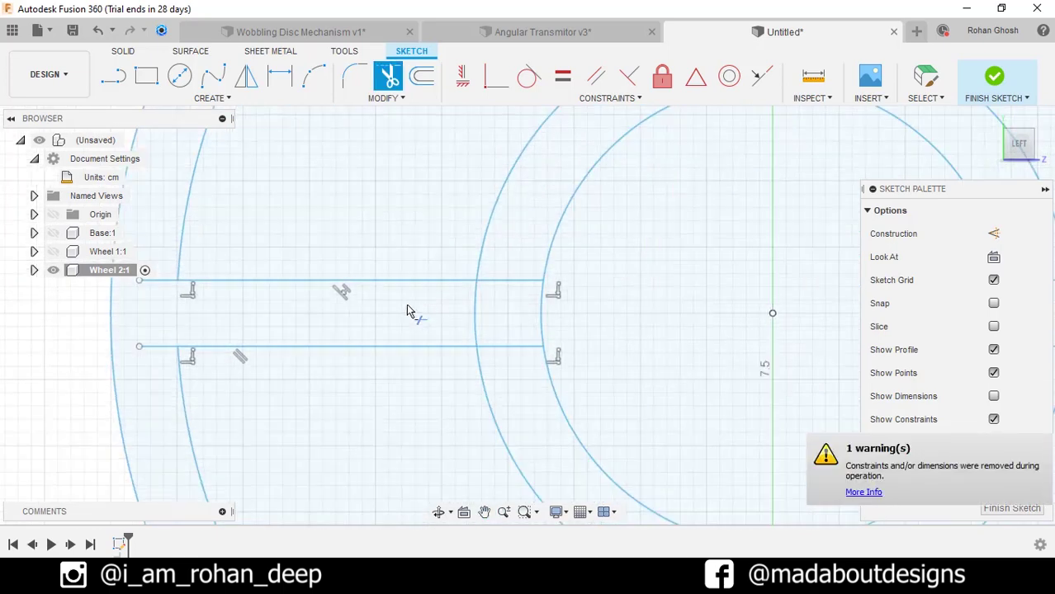
{"action": "left_click", "coordinate": [476, 318]}
{"action": "left_click", "coordinate": [528, 291]}
{"action": "left_click", "coordinate": [553, 353]}
{"action": "scroll", "coordinate": [578, 372], "scroll_direction": "down", "scroll_amount": 2}
{"action": "left_click", "coordinate": [569, 397]}
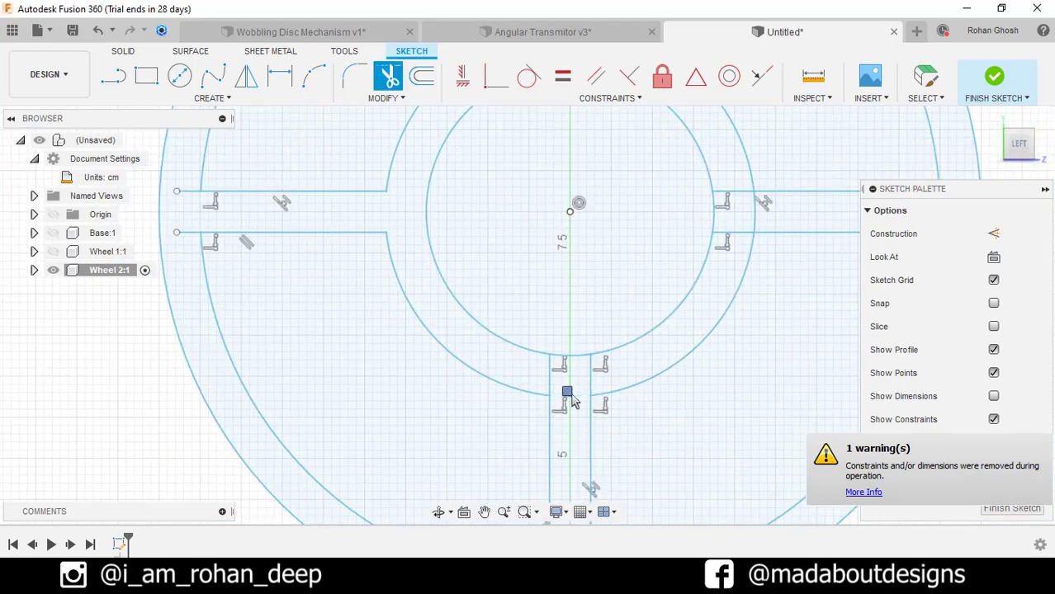
Step: Trim the side lines of the lower and upper spokes where they cross the hub ring
{"action": "left_click", "coordinate": [550, 388]}
{"action": "left_click", "coordinate": [592, 388]}
{"action": "middle_click_drag", "start_coordinate": [737, 282], "coordinate": [650, 376]}
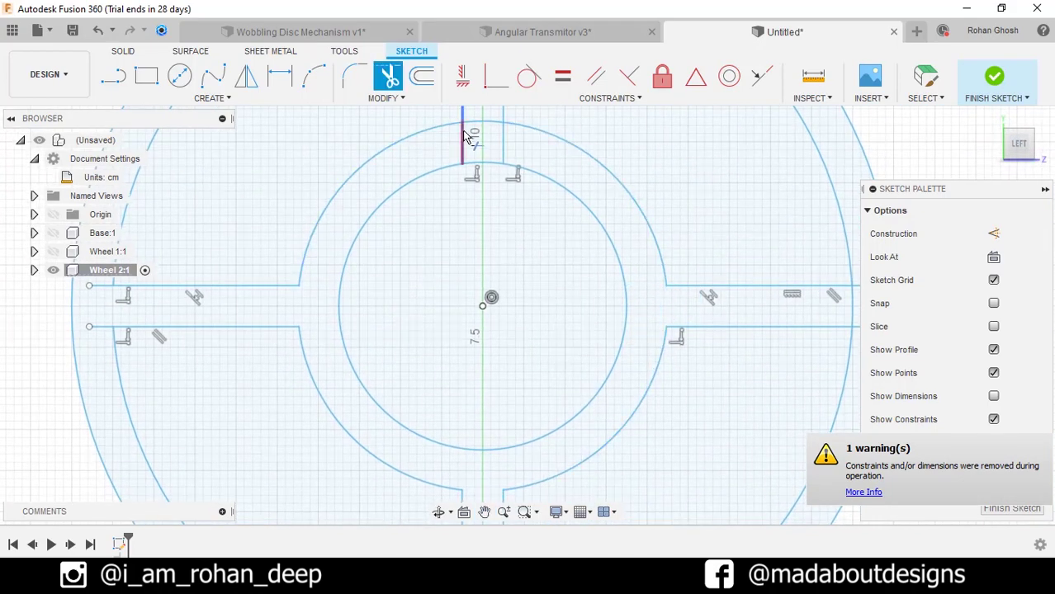
{"action": "middle_click_drag", "start_coordinate": [473, 132], "coordinate": [499, 201]}
{"action": "left_click", "coordinate": [484, 232]}
{"action": "left_click", "coordinate": [525, 231]}
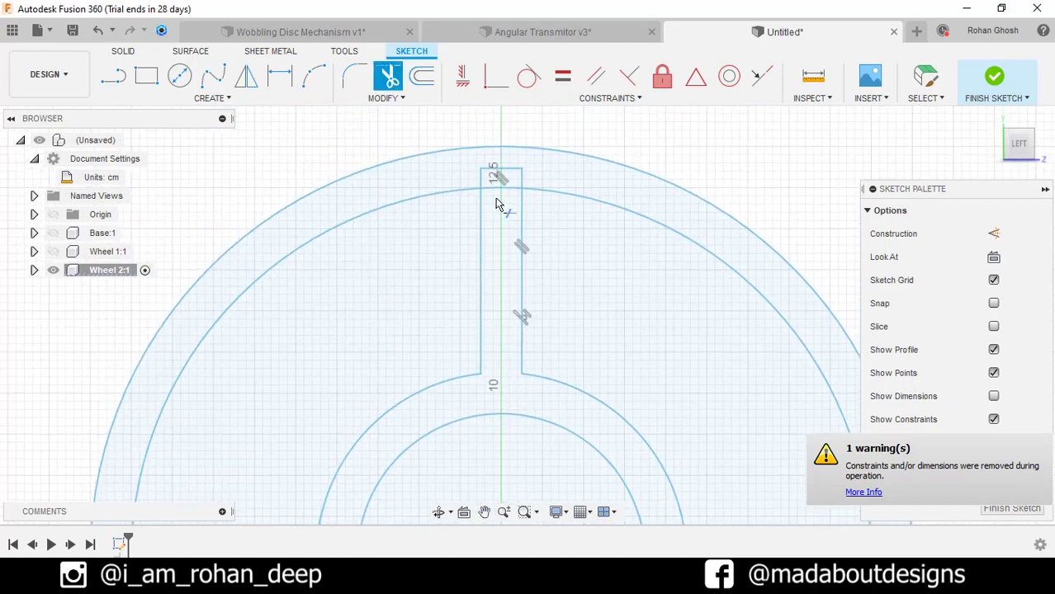
Step: Trim the inner rim circle where it crosses the spokes and finish the wheel sketch
{"action": "scroll", "coordinate": [500, 178], "scroll_direction": "down", "scroll_amount": 3}
{"action": "scroll", "coordinate": [684, 354], "scroll_direction": "up", "scroll_amount": 1}
{"action": "left_click", "coordinate": [684, 353]}
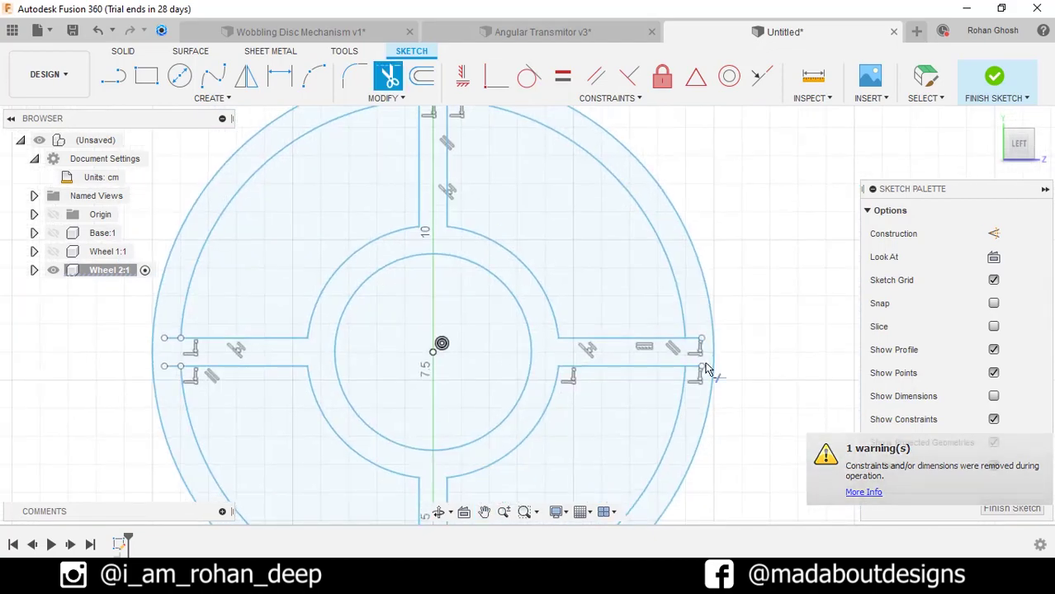
{"action": "scroll", "coordinate": [584, 372], "scroll_direction": "up", "scroll_amount": 1}
{"action": "middle_click_drag", "start_coordinate": [578, 495], "coordinate": [584, 239]}
{"action": "left_click", "coordinate": [506, 393]}
{"action": "scroll", "coordinate": [637, 396], "scroll_direction": "down", "scroll_amount": 3}
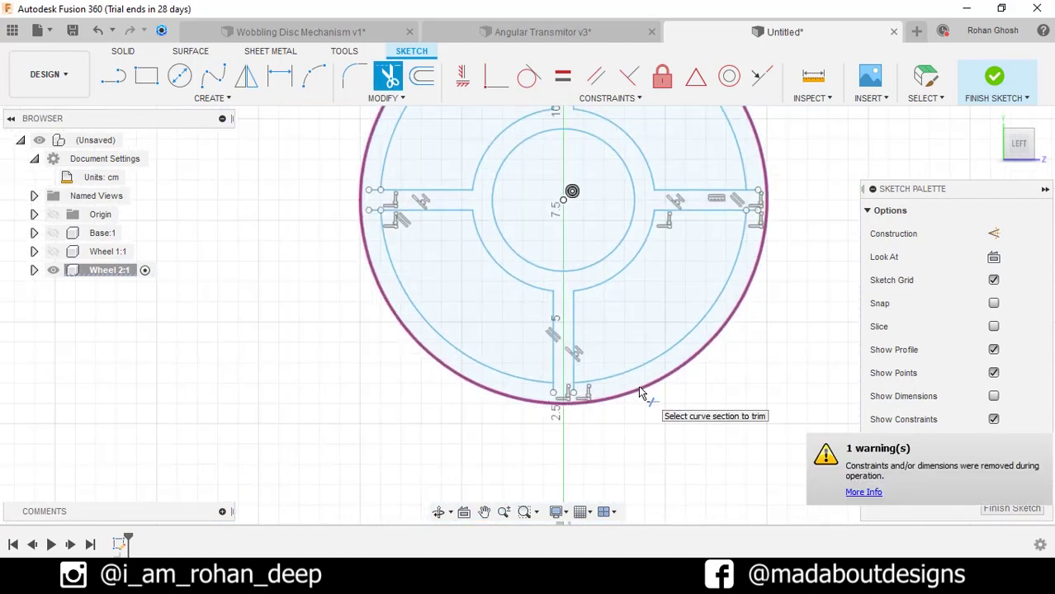
{"action": "middle_click_drag", "start_coordinate": [638, 388], "coordinate": [553, 499]}
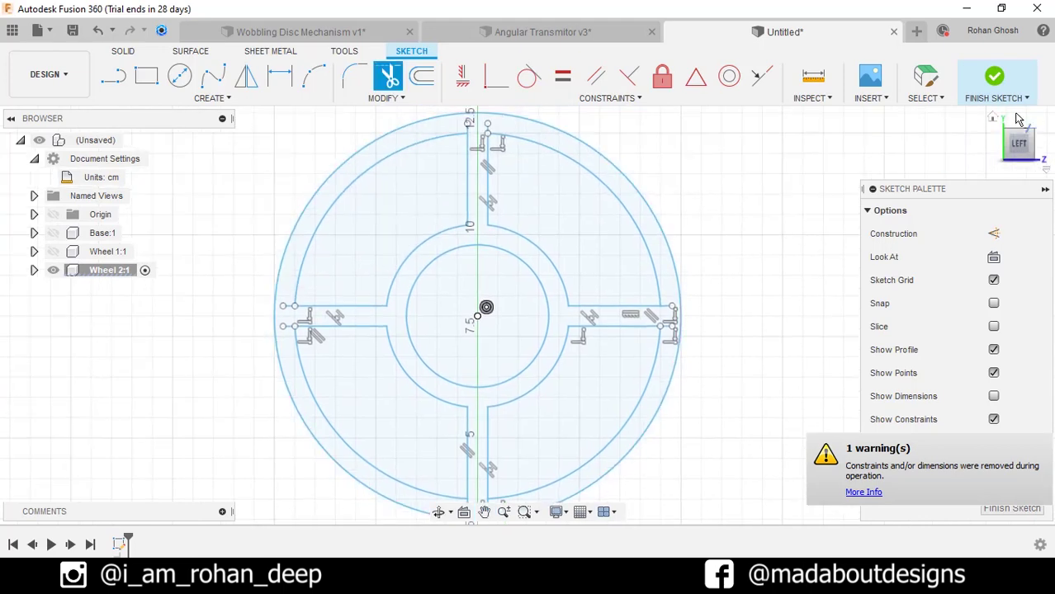
{"action": "left_click", "coordinate": [994, 76]}
Step: Extrude the spoked wheel profile symmetrically by 0.5 cm as a new body
{"action": "scroll", "coordinate": [800, 248], "scroll_direction": "down", "scroll_amount": 2}
{"action": "middle_click_drag", "start_coordinate": [800, 248], "coordinate": [745, 283], "text": "shift"}
{"action": "left_click", "coordinate": [152, 77]}
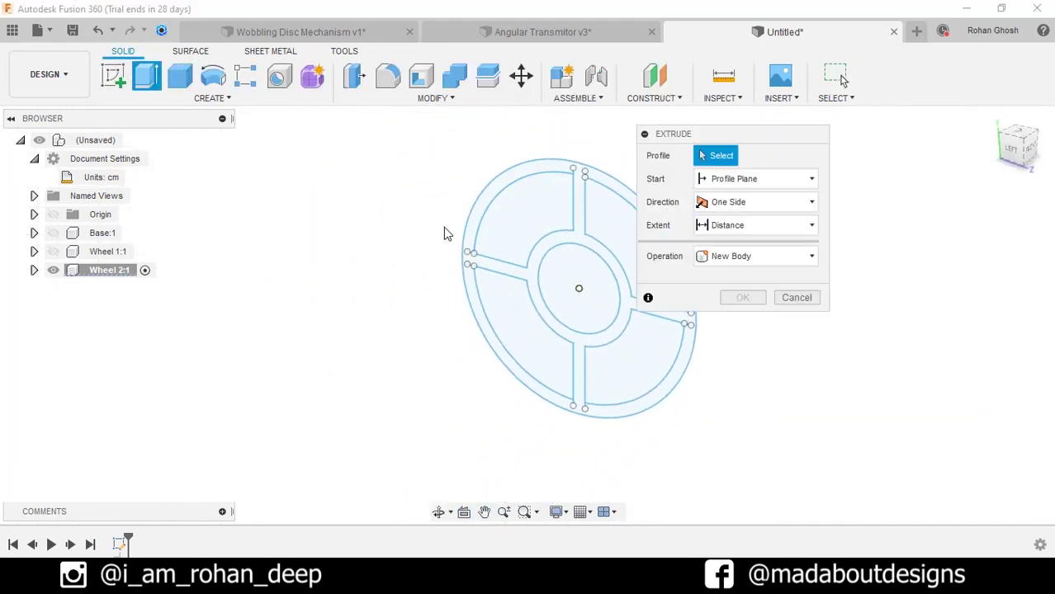
{"action": "left_click", "coordinate": [508, 270]}
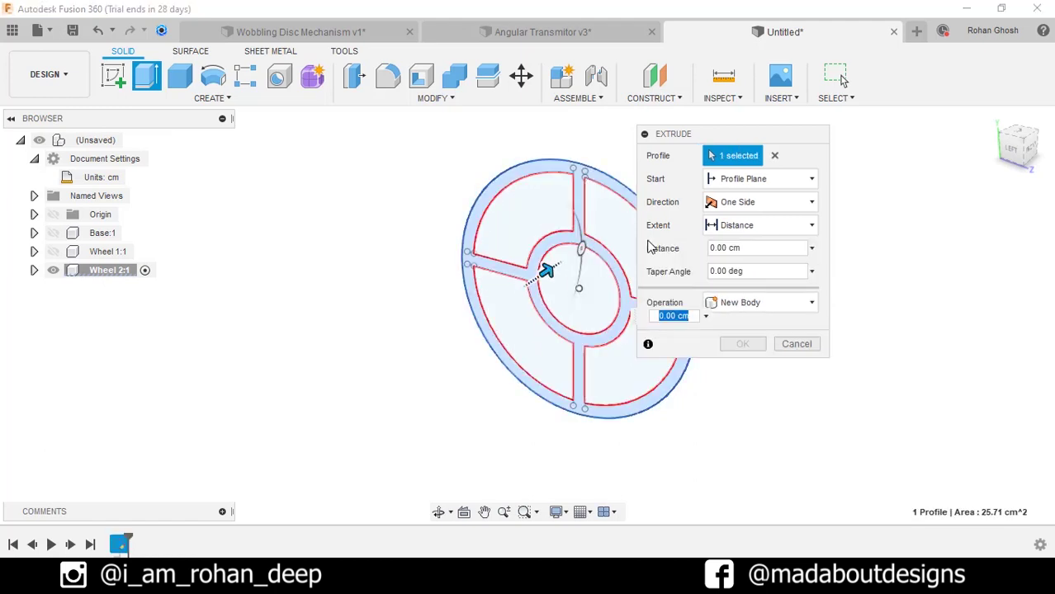
{"action": "left_click", "coordinate": [748, 204]}
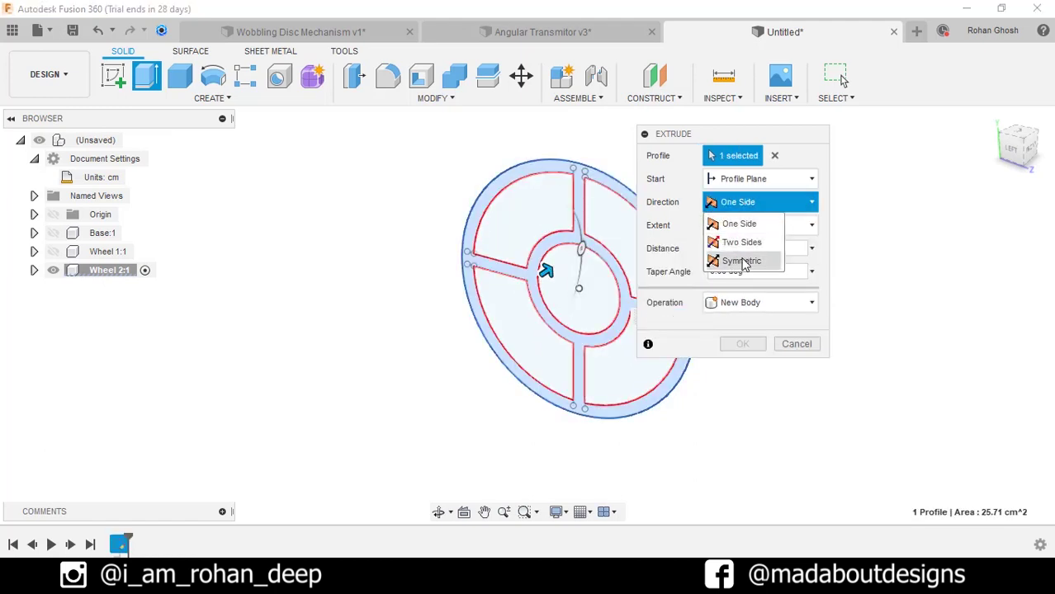
{"action": "left_click", "coordinate": [742, 261]}
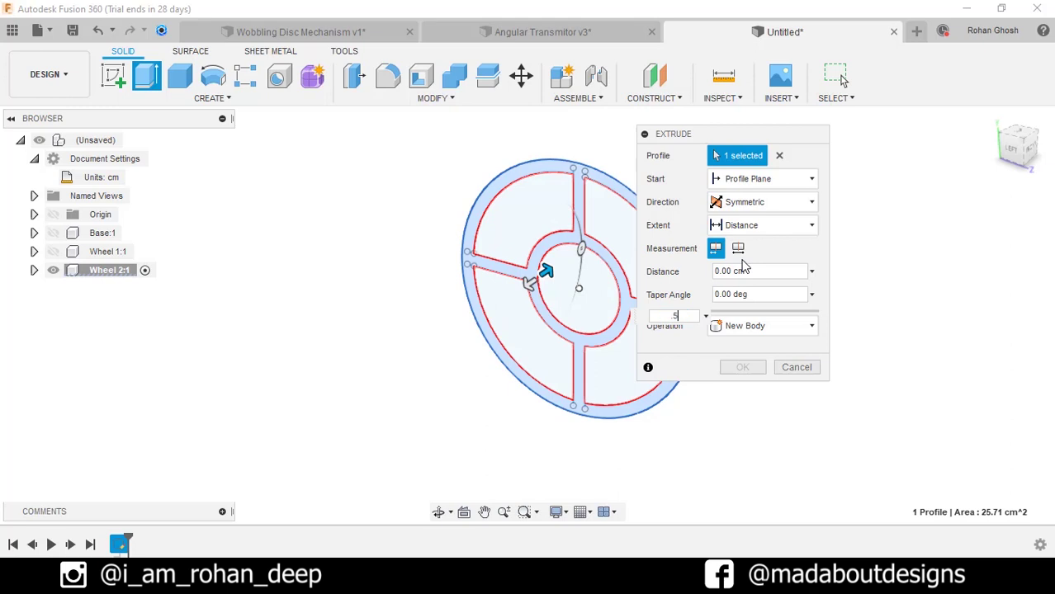
{"action": "type", "text": ".5"}
{"action": "key", "text": "Return"}
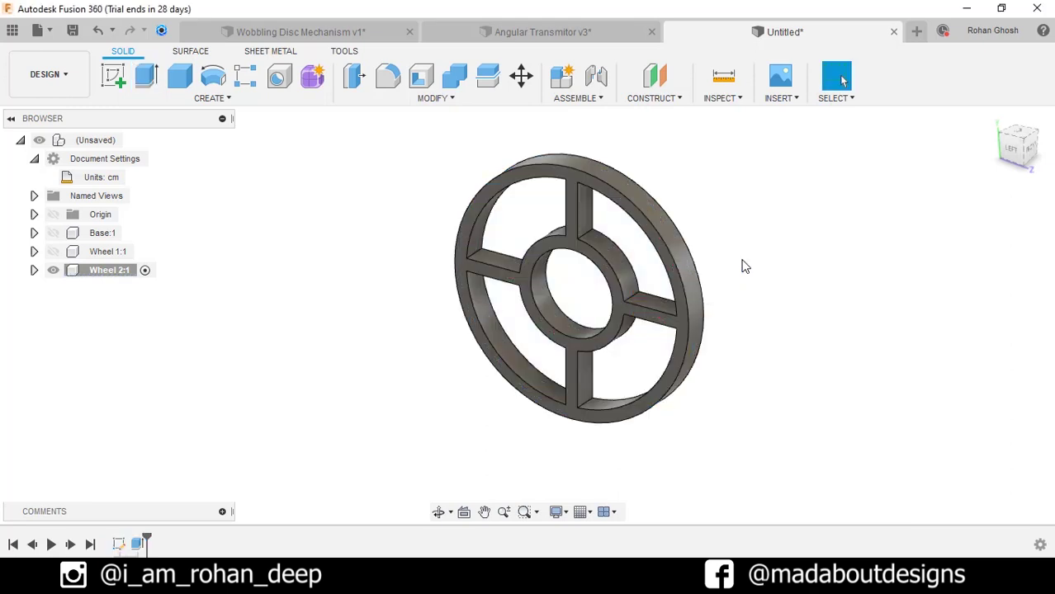
Step: Show the Wheel 1 and Base components around the new wheel
{"action": "left_click", "coordinate": [54, 252]}
{"action": "left_click", "coordinate": [53, 232]}
{"action": "middle_click_drag", "start_coordinate": [198, 234], "coordinate": [217, 212], "text": "shift"}
Step: Create a midplane between the upper and lower faces of the wheel's horizontal spoke
{"action": "left_click", "coordinate": [654, 98]}
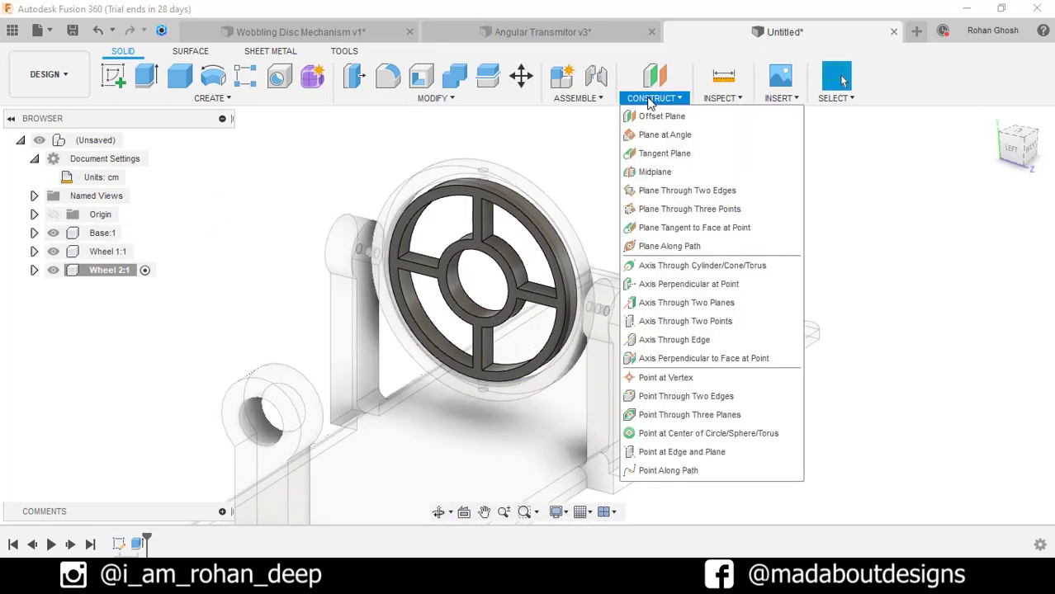
{"action": "left_click", "coordinate": [650, 173]}
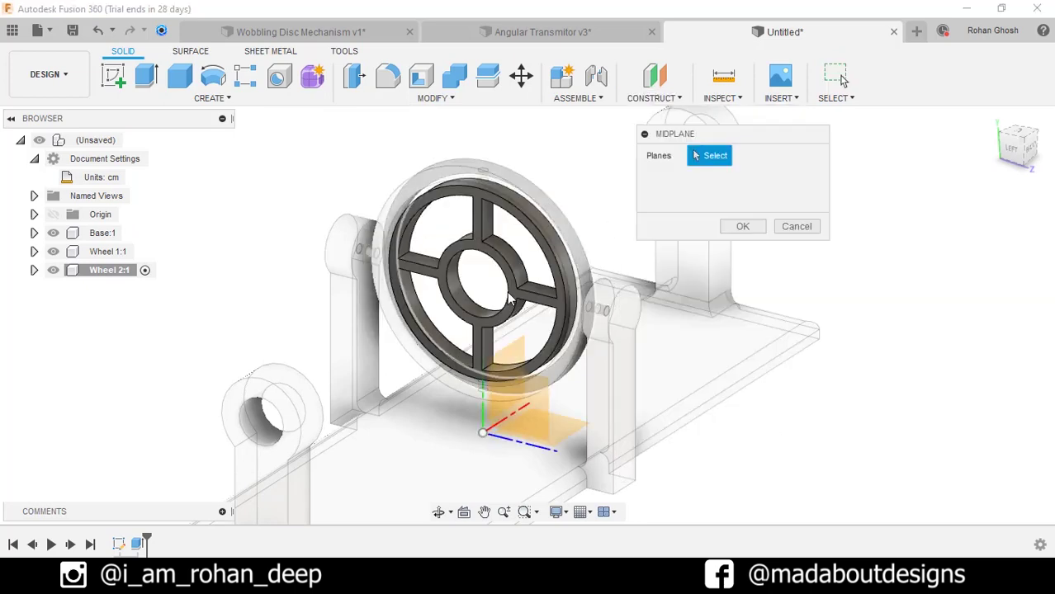
{"action": "scroll", "coordinate": [513, 288], "scroll_direction": "up", "scroll_amount": 3}
{"action": "scroll", "coordinate": [578, 280], "scroll_direction": "up", "scroll_amount": 2}
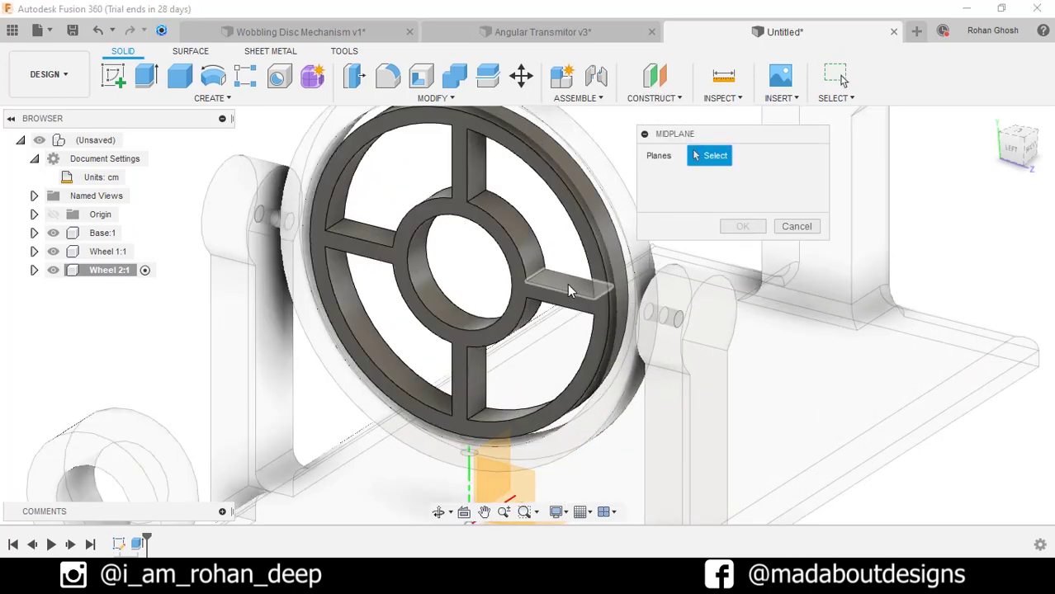
{"action": "left_click", "coordinate": [567, 283]}
{"action": "middle_click_drag", "start_coordinate": [558, 267], "coordinate": [506, 473]}
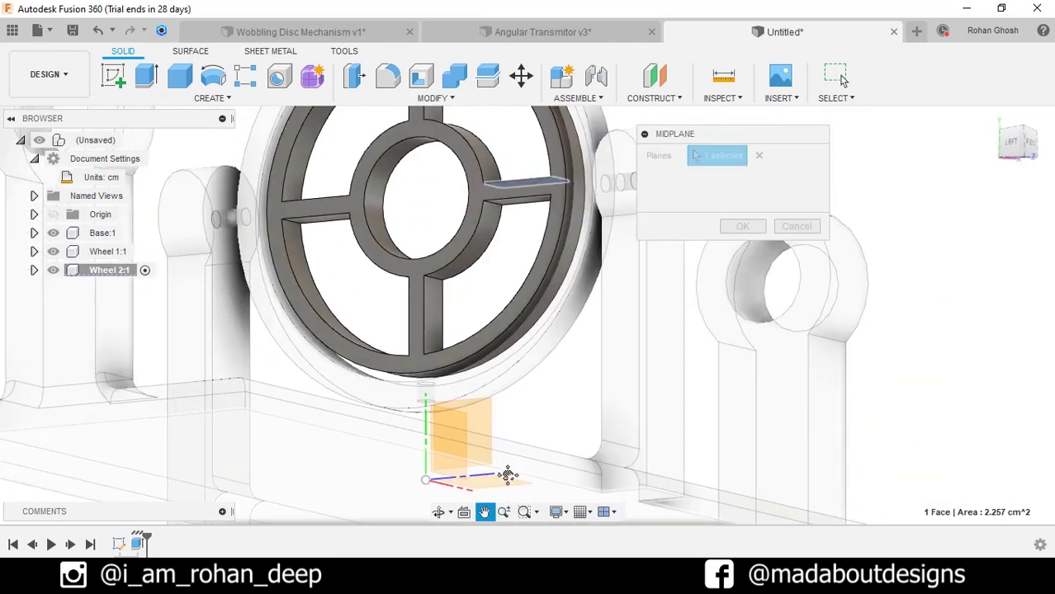
{"action": "left_click", "coordinate": [508, 203]}
{"action": "middle_click_drag", "start_coordinate": [508, 203], "coordinate": [511, 219], "text": "shift"}
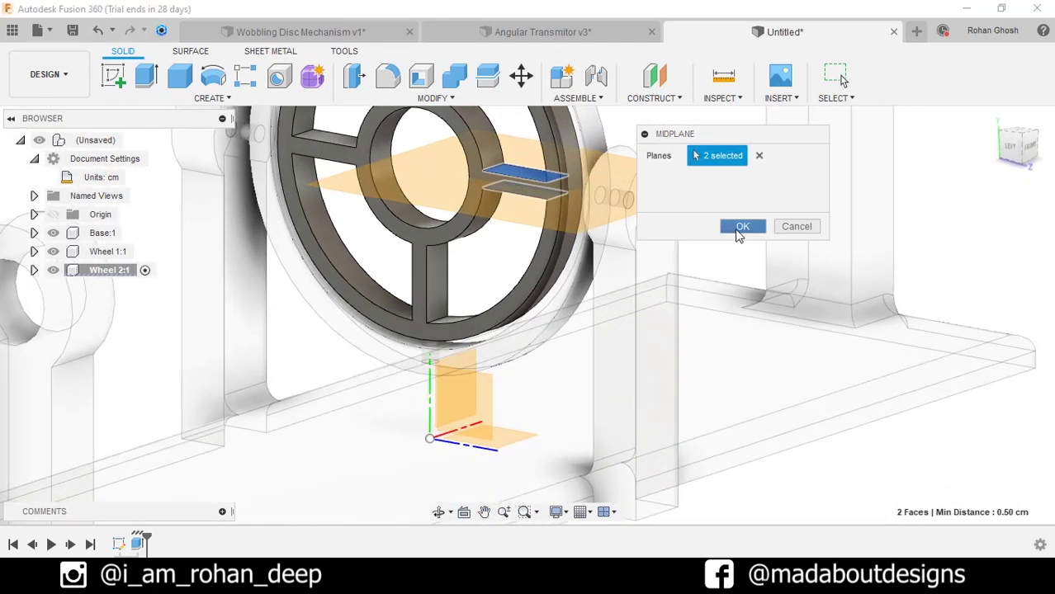
{"action": "left_click", "coordinate": [742, 227]}
Step: Start a sketch on the horizontal midplane through the wheel and hide the Base component
{"action": "left_click", "coordinate": [992, 116]}
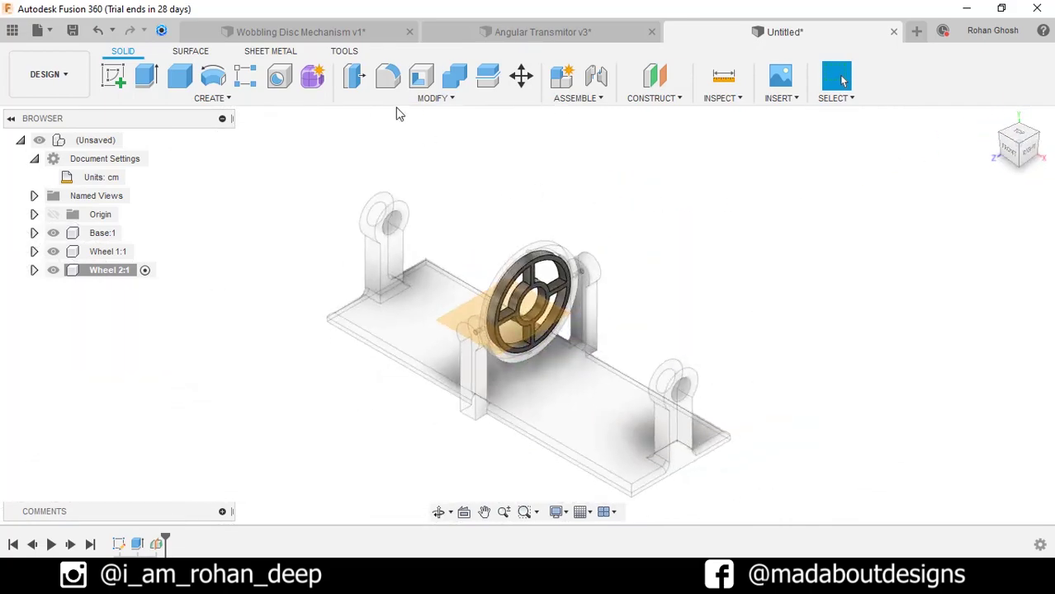
{"action": "left_click", "coordinate": [113, 76]}
{"action": "left_click", "coordinate": [537, 350]}
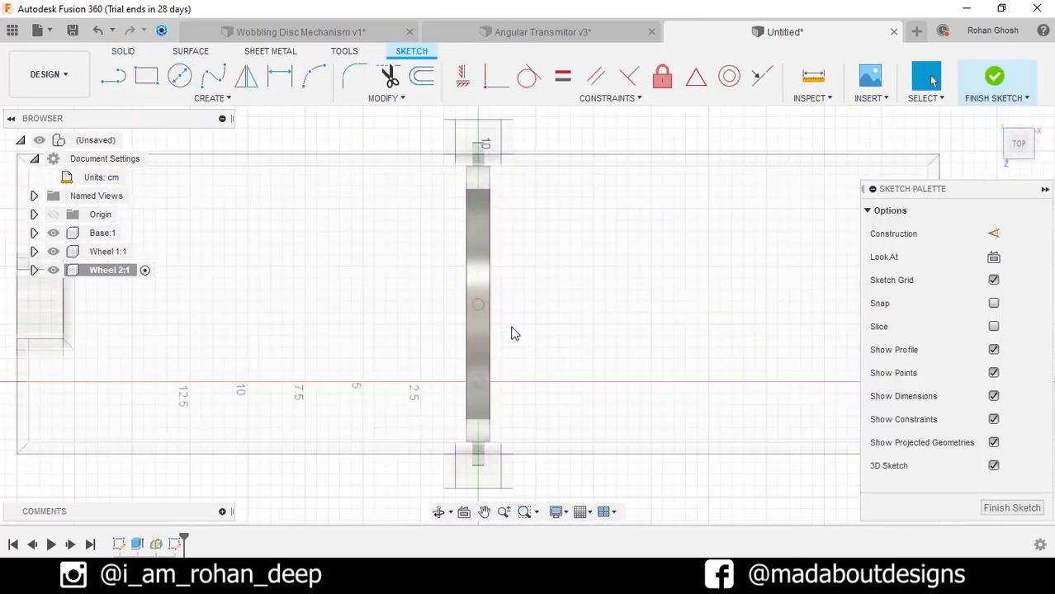
{"action": "scroll", "coordinate": [511, 326], "scroll_direction": "up", "scroll_amount": 2}
{"action": "middle_click_drag", "start_coordinate": [511, 327], "coordinate": [565, 355]}
{"action": "key", "text": "Escape"}
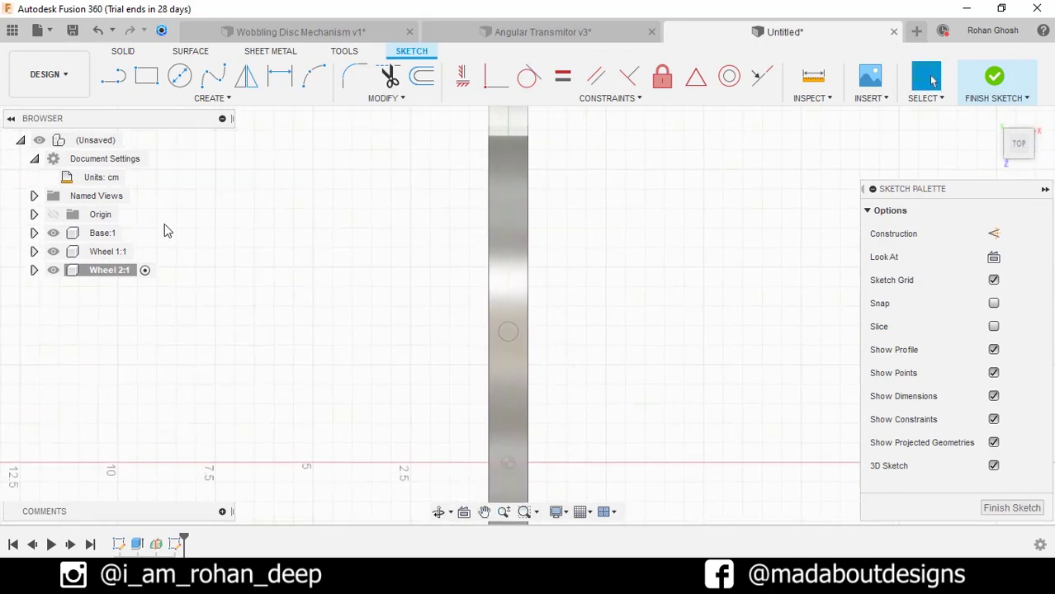
{"action": "scroll", "coordinate": [322, 269], "scroll_direction": "down", "scroll_amount": 1}
{"action": "scroll", "coordinate": [322, 269], "scroll_direction": "down", "scroll_amount": 1}
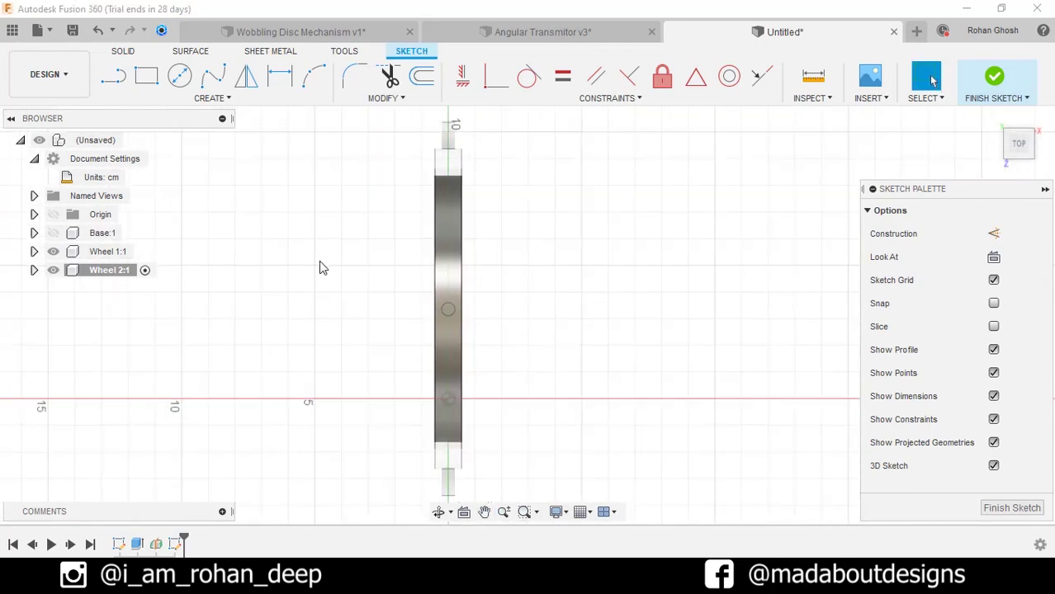
{"action": "middle_click_drag", "start_coordinate": [438, 304], "coordinate": [495, 263], "text": "shift"}
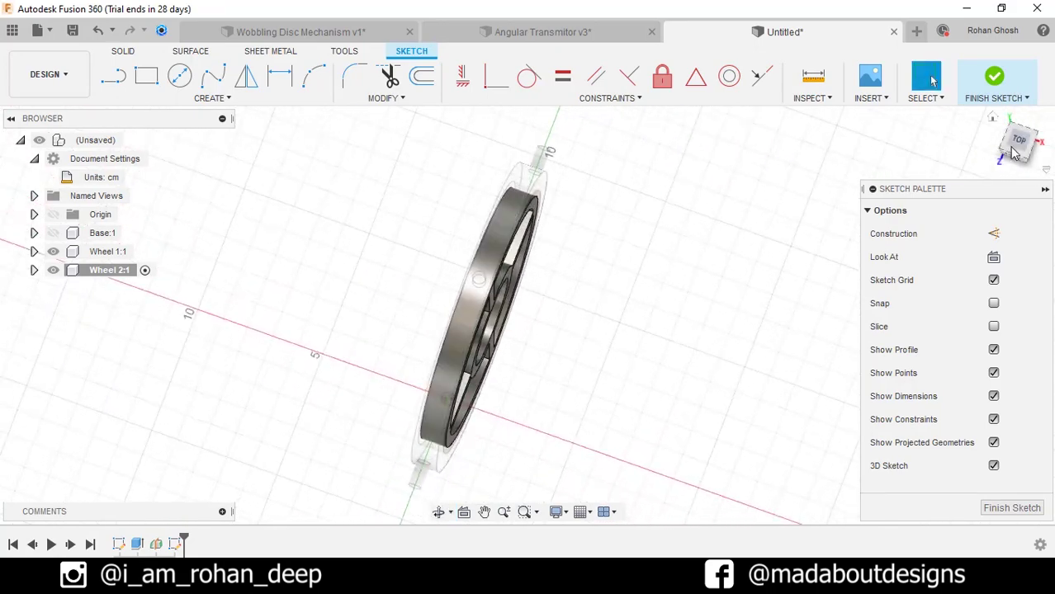
{"action": "left_click", "coordinate": [1020, 146]}
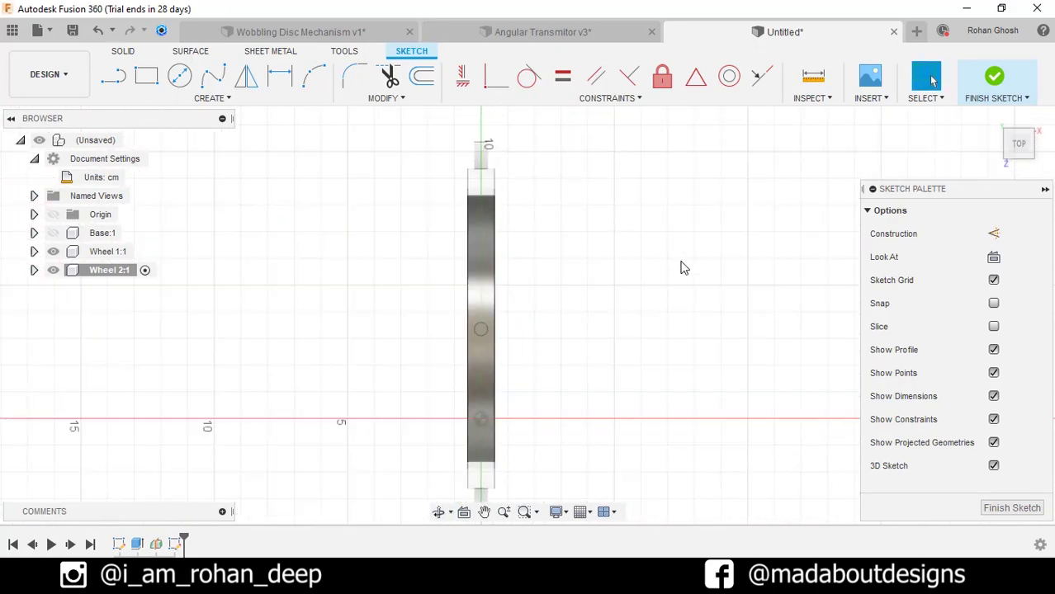
Step: Project the two long side edges of Wheel 1 into the sketch with the projection link enabled
{"action": "key", "text": "p"}
{"action": "scroll", "coordinate": [494, 326], "scroll_direction": "up", "scroll_amount": 5}
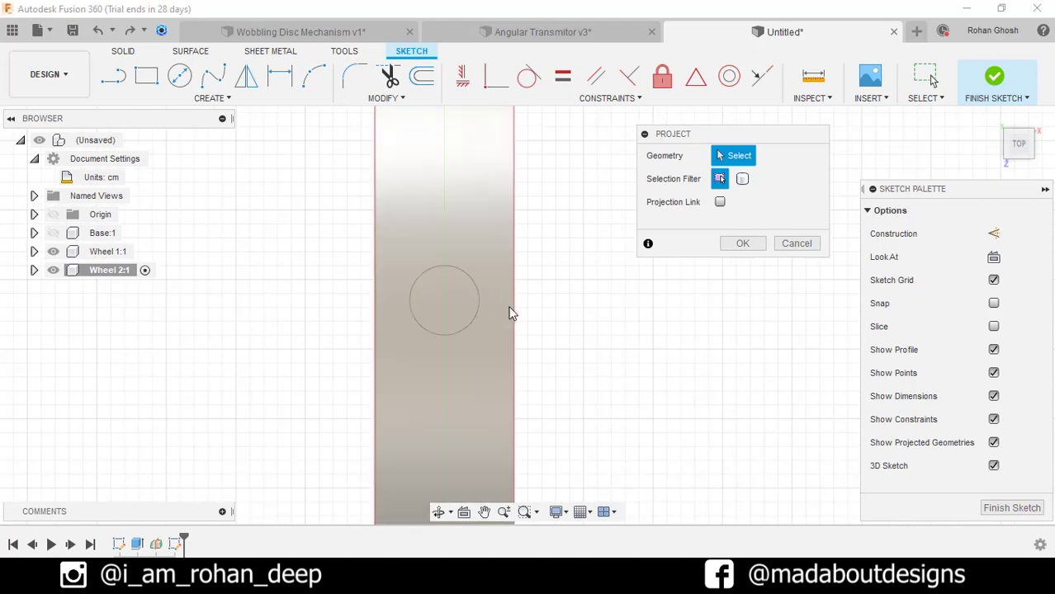
{"action": "left_click", "coordinate": [512, 312]}
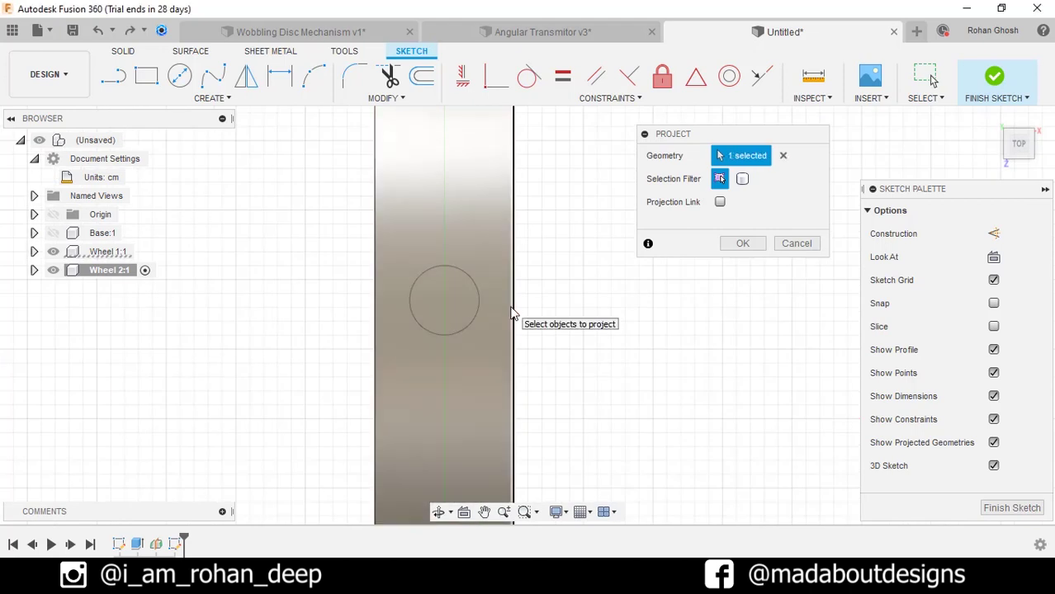
{"action": "left_click", "coordinate": [374, 302]}
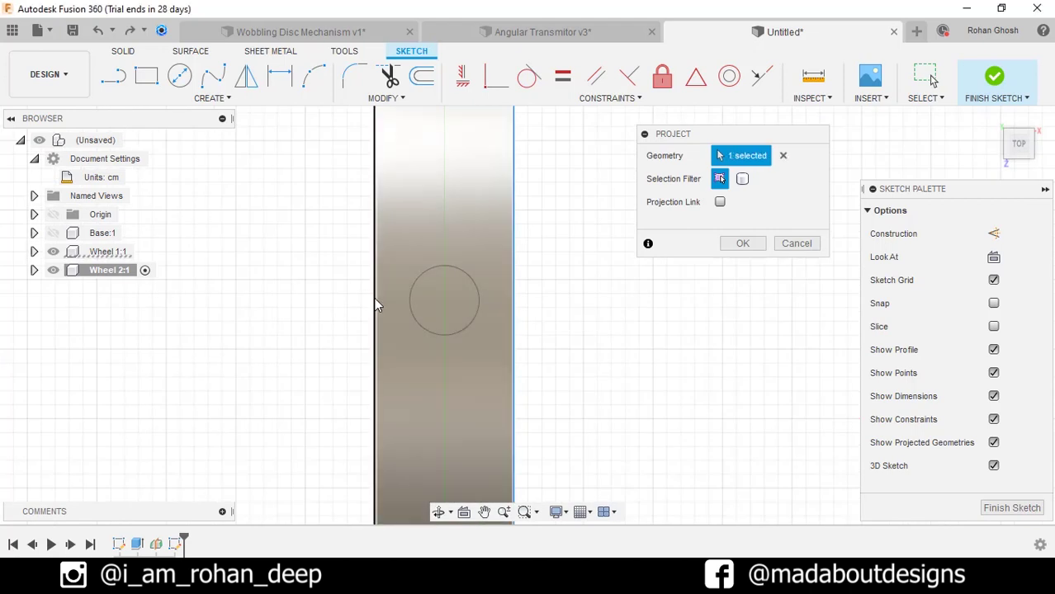
{"action": "left_click", "coordinate": [720, 203]}
{"action": "left_click", "coordinate": [745, 244]}
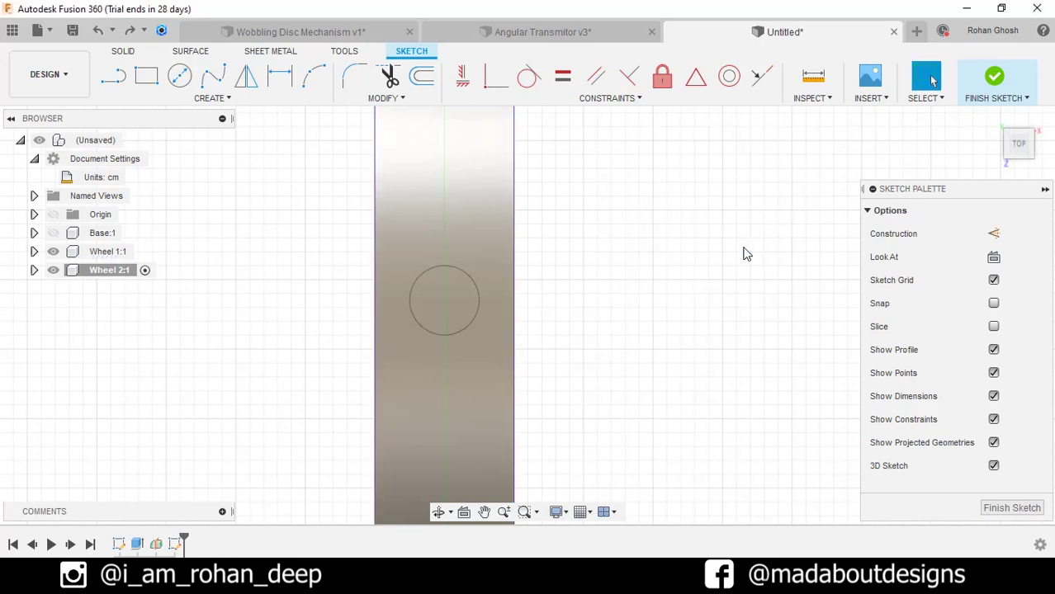
Step: Draw a 0.5 cm diameter circle over the pin hole, midway between the projected edges
{"action": "left_click", "coordinate": [179, 76]}
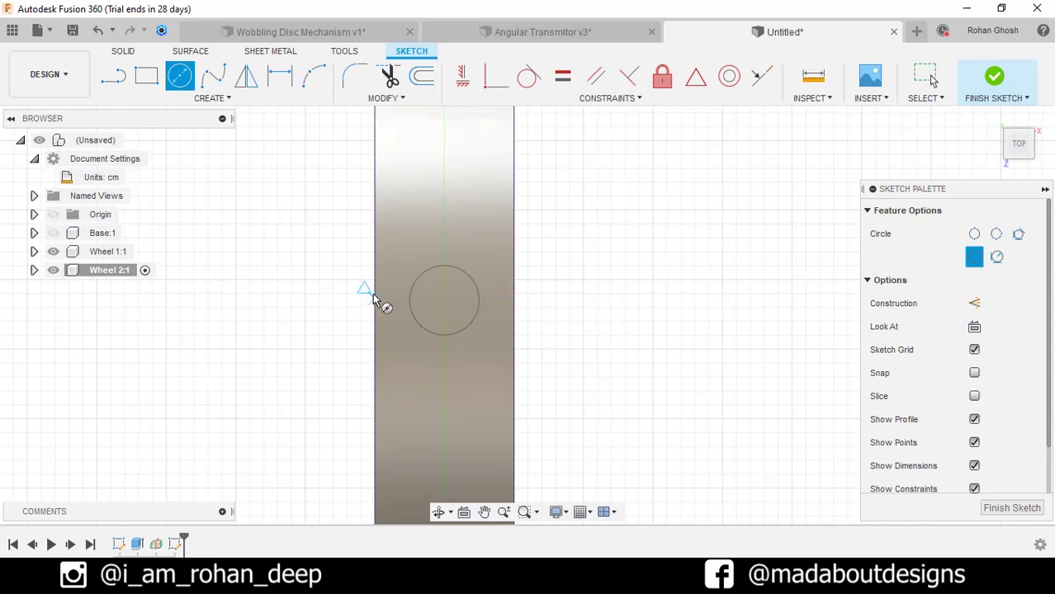
{"action": "left_click", "coordinate": [443, 299]}
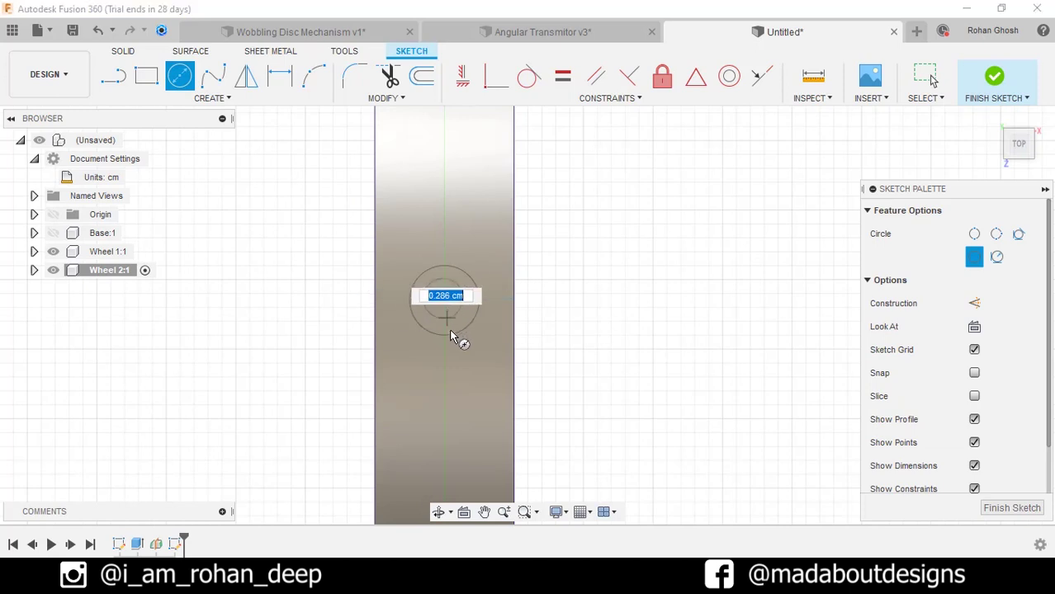
{"action": "type", "text": ".5"}
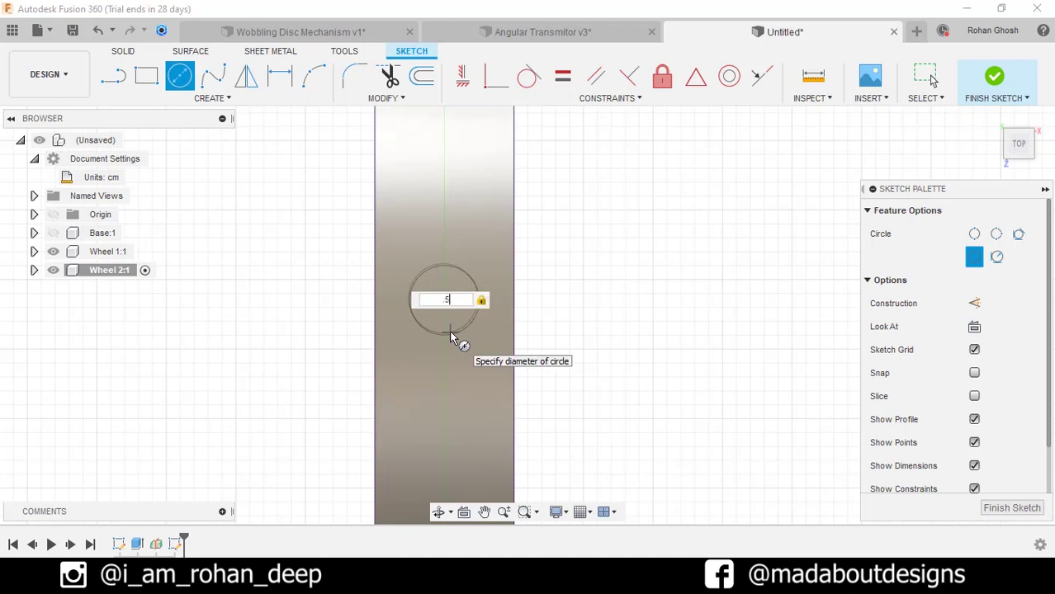
{"action": "key", "text": "Return"}
{"action": "key", "text": "Escape"}
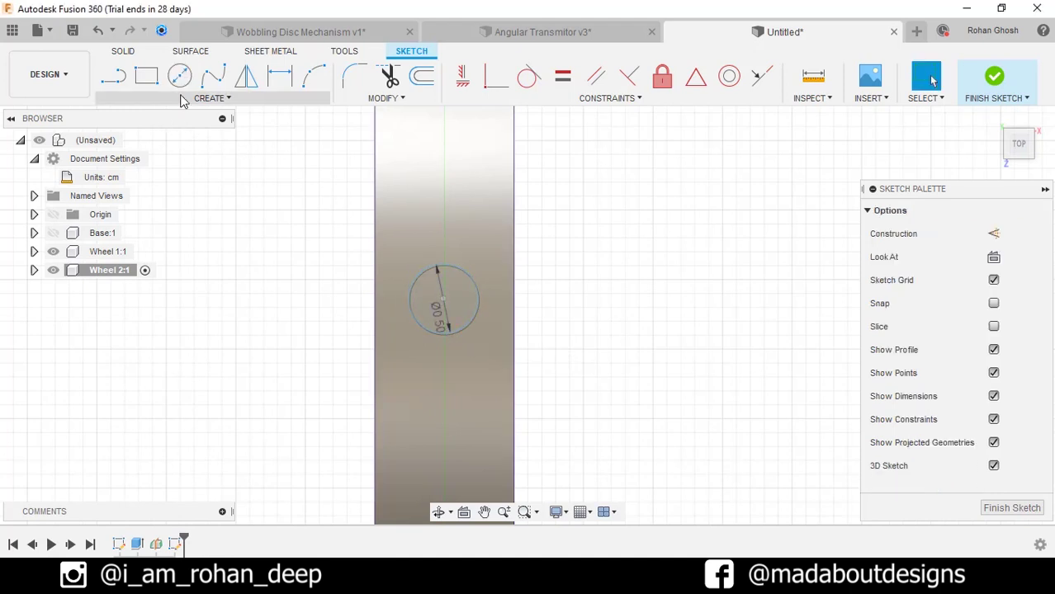
Step: Dimension the circle's centre 0.5 cm from the right-hand projected edge
{"action": "left_click", "coordinate": [279, 76]}
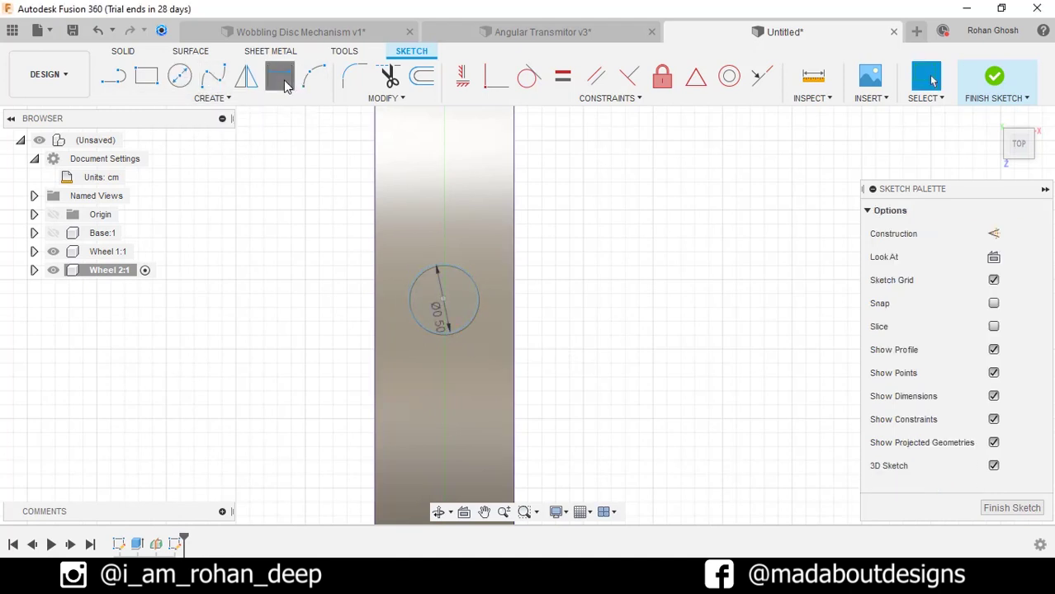
{"action": "left_click", "coordinate": [443, 301]}
{"action": "left_click", "coordinate": [514, 305]}
{"action": "left_click", "coordinate": [512, 234]}
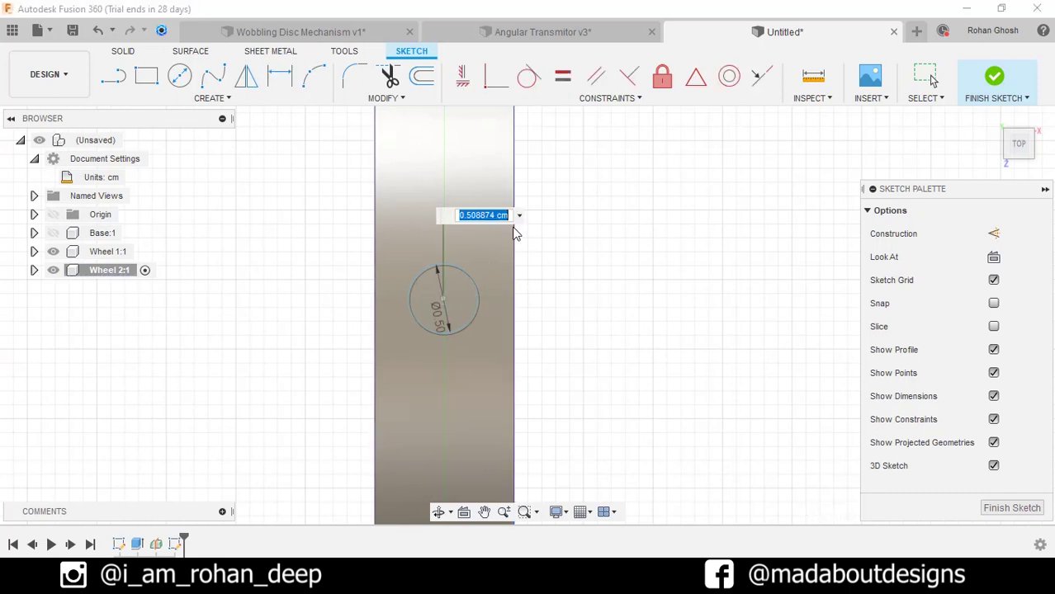
{"action": "key", "text": "Return"}
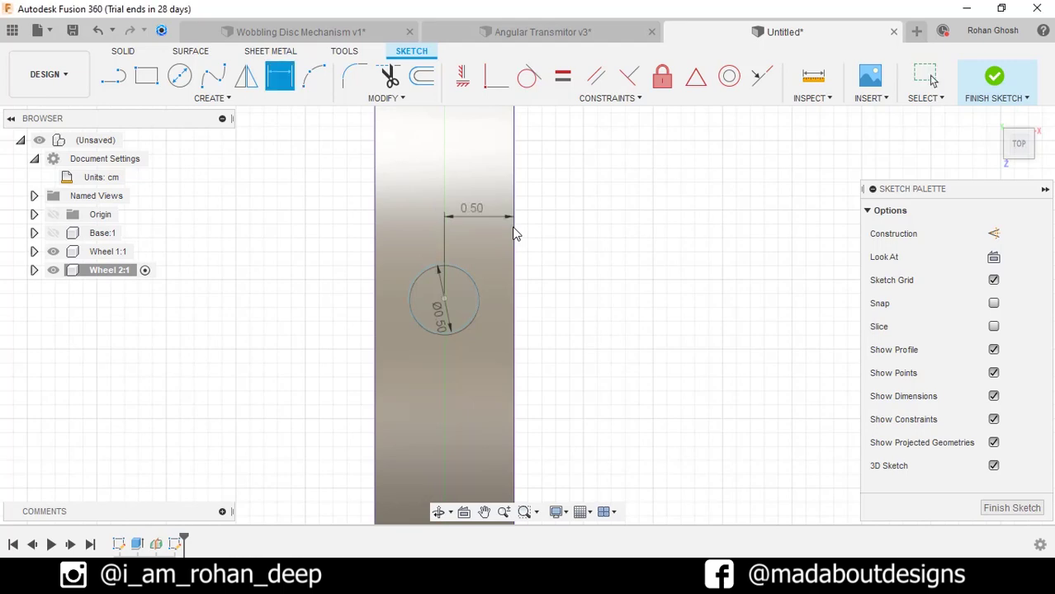
Step: Hide the Wheel 1 component and finish the circle sketch
{"action": "left_click", "coordinate": [53, 252]}
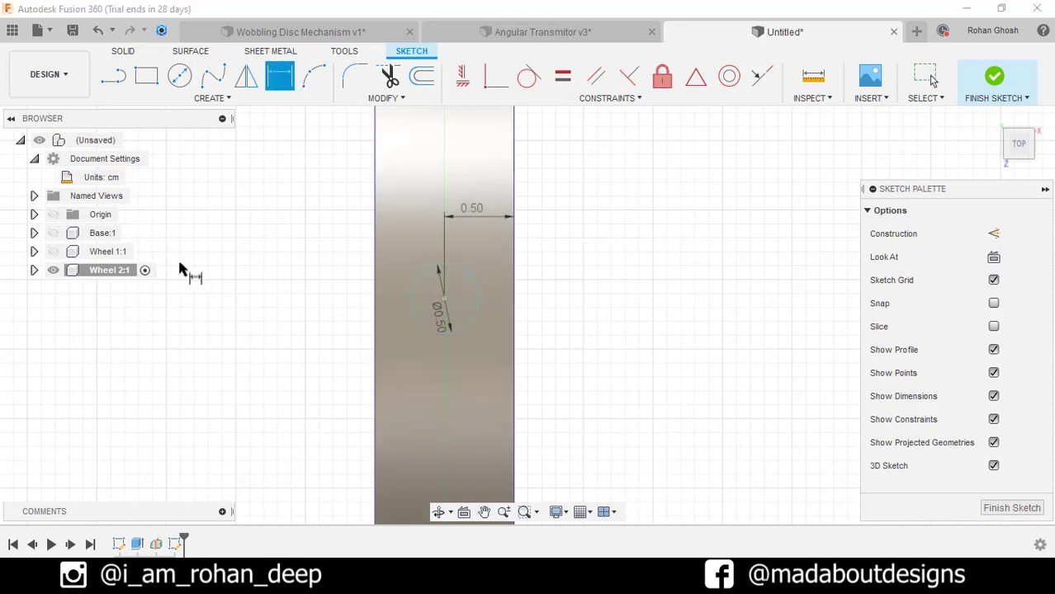
{"action": "scroll", "coordinate": [239, 252], "scroll_direction": "down", "scroll_amount": 2}
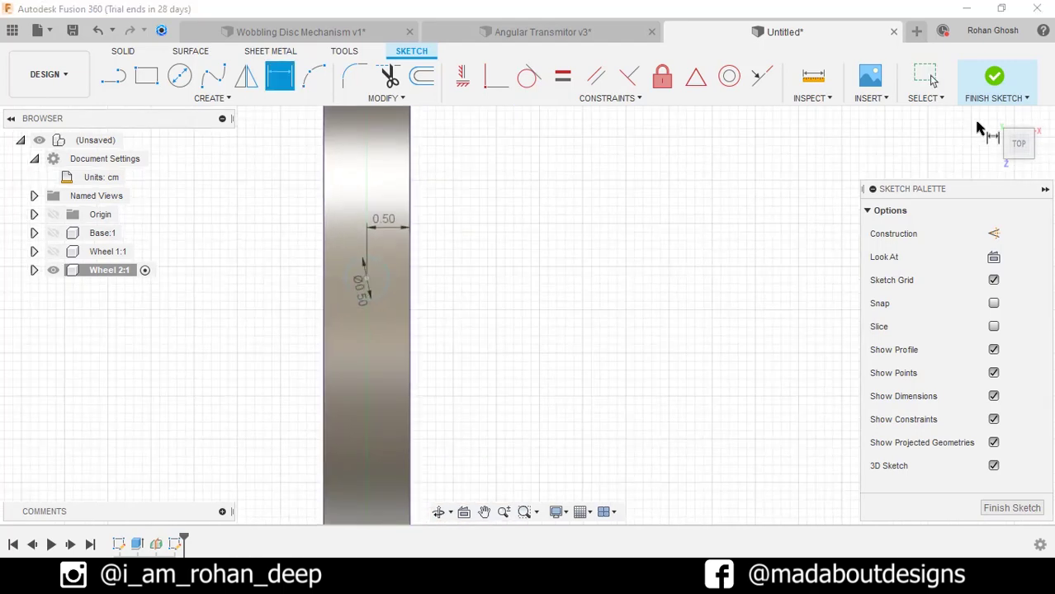
{"action": "left_click", "coordinate": [994, 83]}
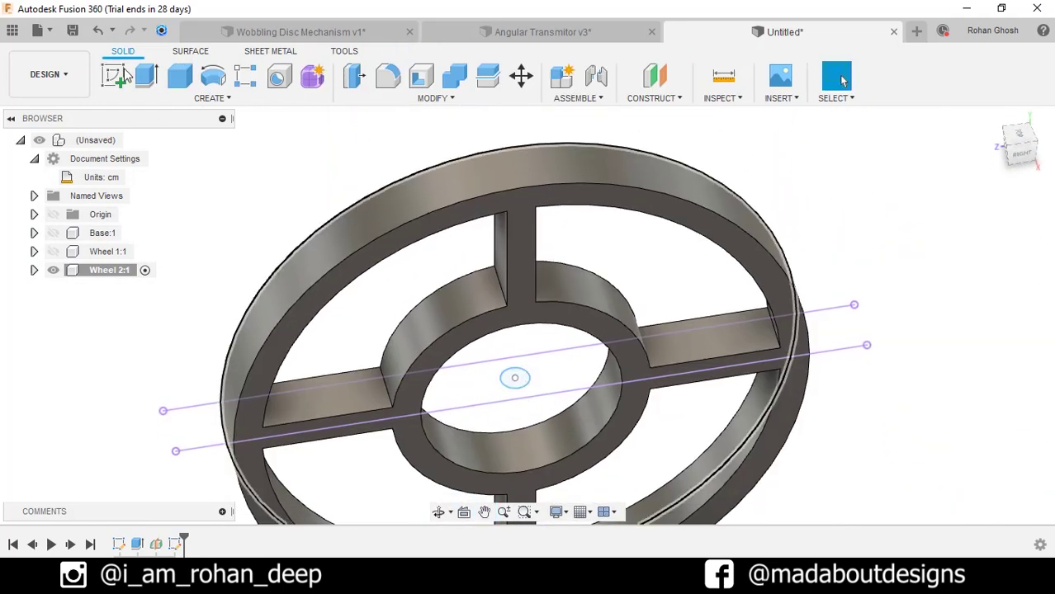
Step: Set up an extrusion of the pin circle starting from a 4.5 cm offset plane with a distance of 1.25 cm
{"action": "left_click", "coordinate": [146, 76]}
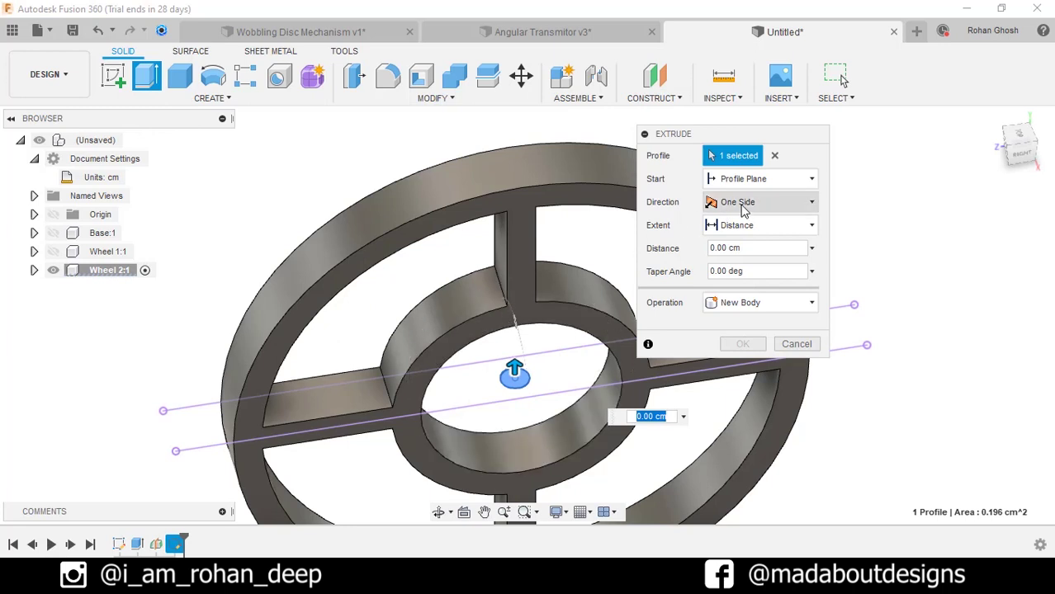
{"action": "left_click", "coordinate": [747, 178]}
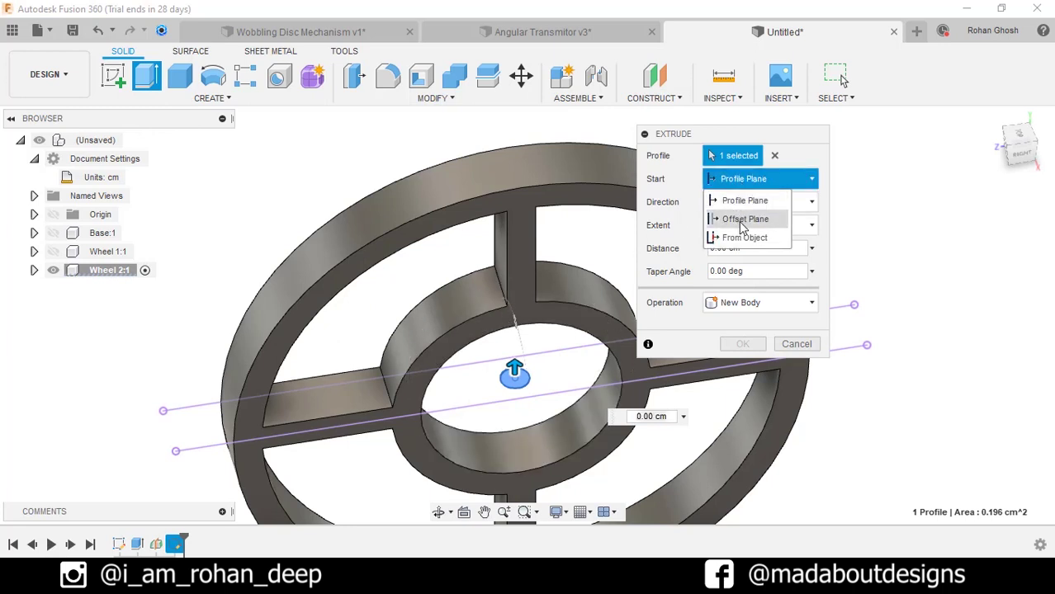
{"action": "left_click", "coordinate": [744, 220]}
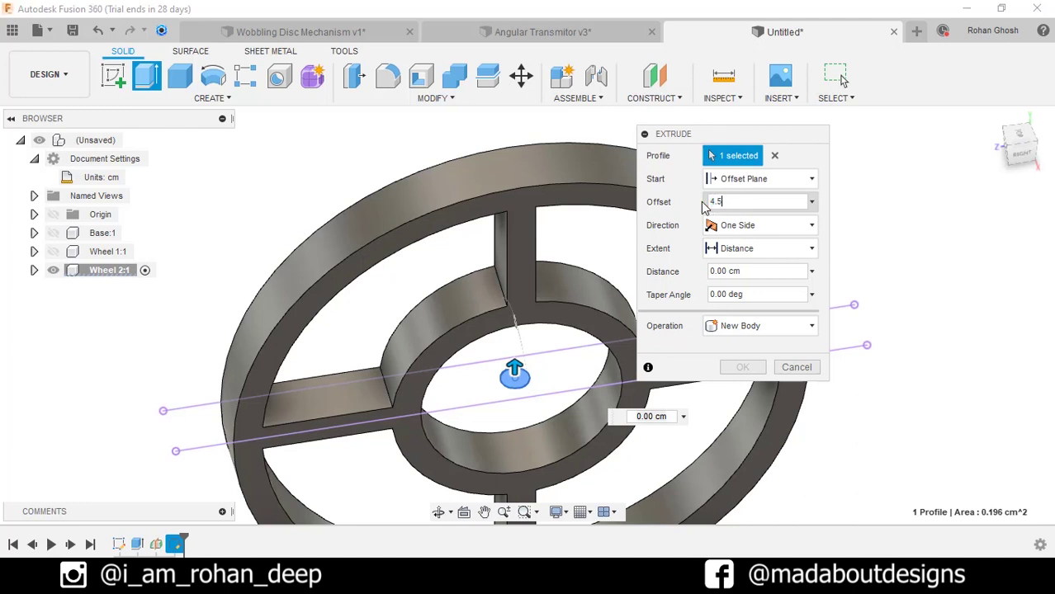
{"action": "key", "text": "Return"}
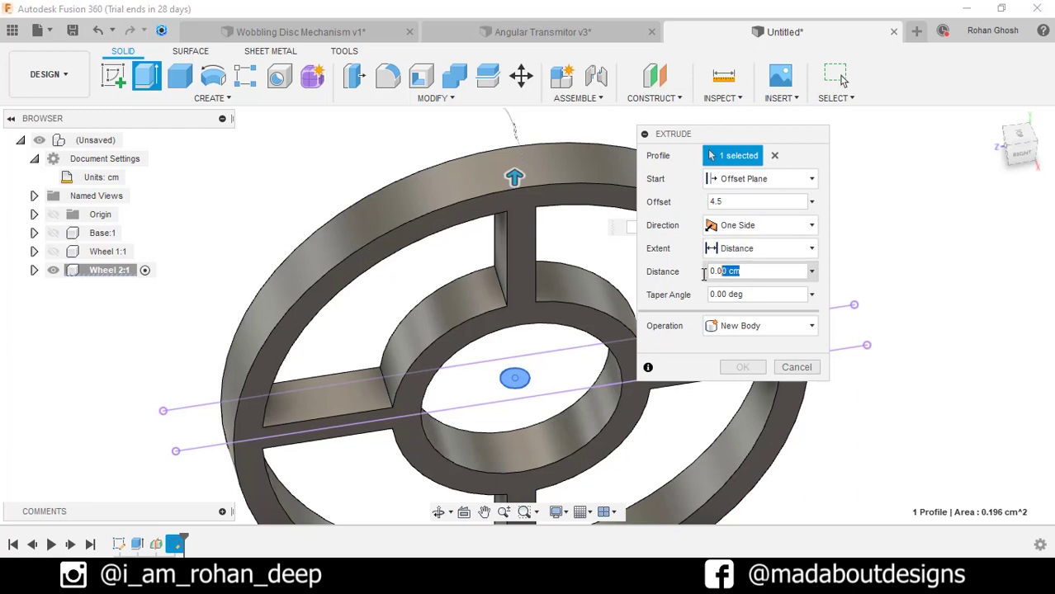
{"action": "left_click_drag", "start_coordinate": [704, 275], "coordinate": [683, 282]}
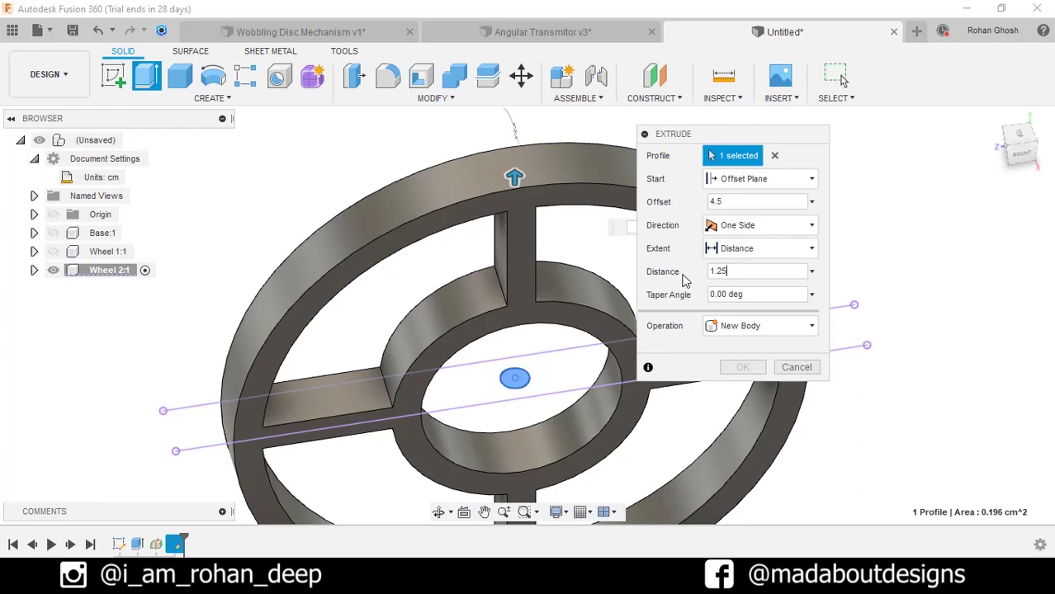
{"action": "type", "text": "1.25"}
{"action": "key", "text": "Return"}
Step: Set the pin extrusion's operation to Join, show the Wheel 1 component for reference and complete the extrusion
{"action": "middle_click_drag", "start_coordinate": [506, 272], "coordinate": [578, 215], "text": "shift"}
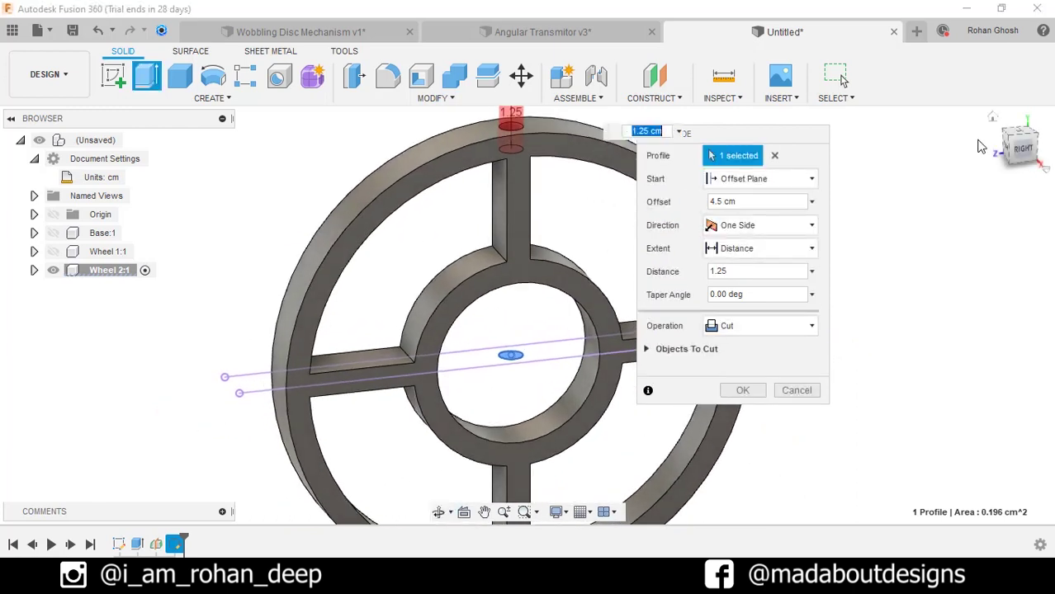
{"action": "left_click", "coordinate": [1021, 149]}
{"action": "middle_click_drag", "start_coordinate": [549, 272], "coordinate": [541, 316]}
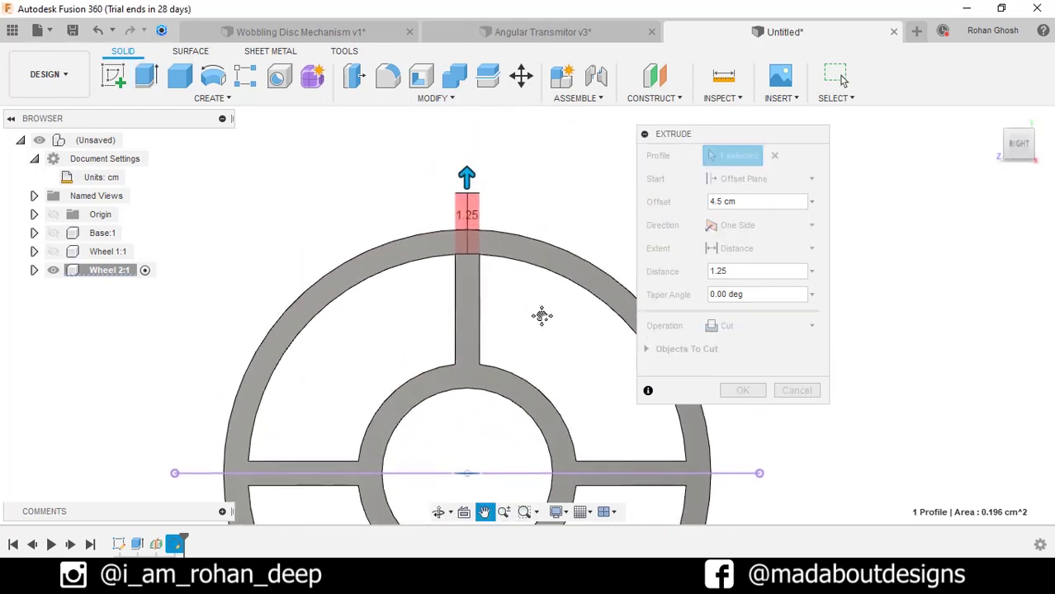
{"action": "left_click", "coordinate": [753, 326]}
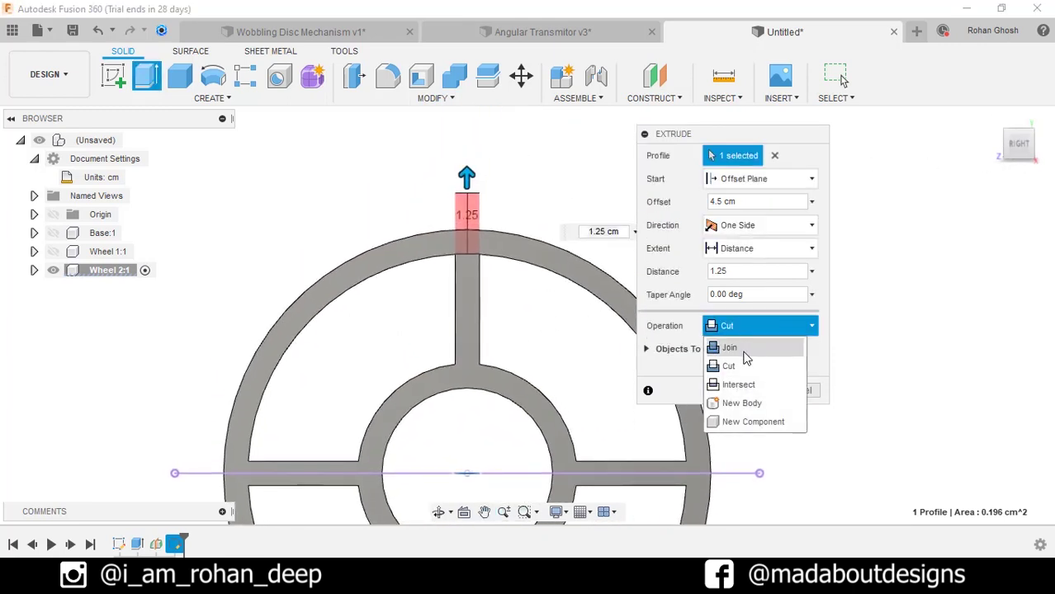
{"action": "left_click", "coordinate": [730, 349]}
{"action": "left_click", "coordinate": [52, 251]}
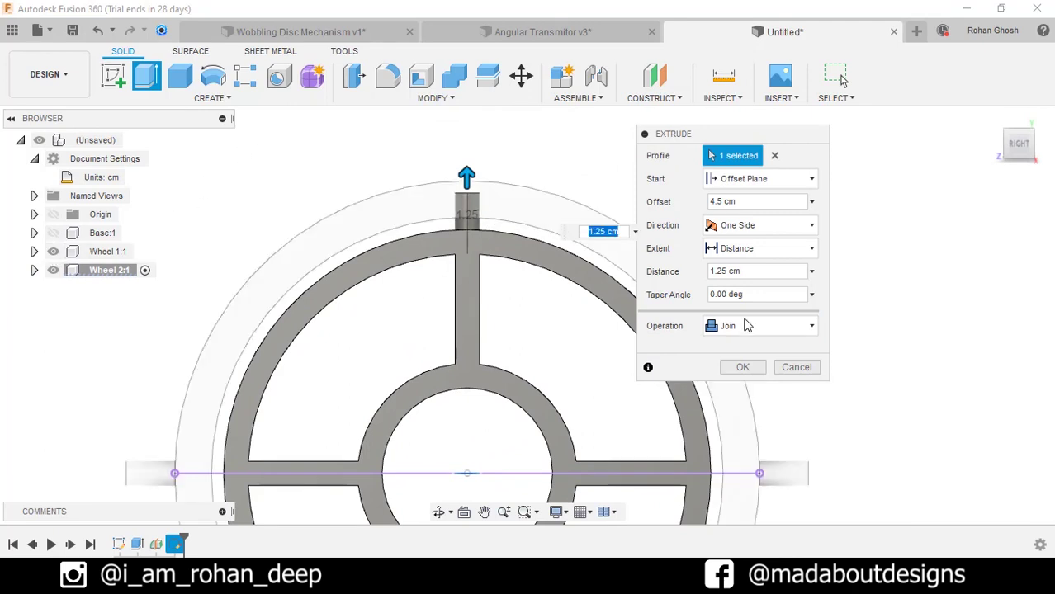
{"action": "left_click", "coordinate": [745, 368]}
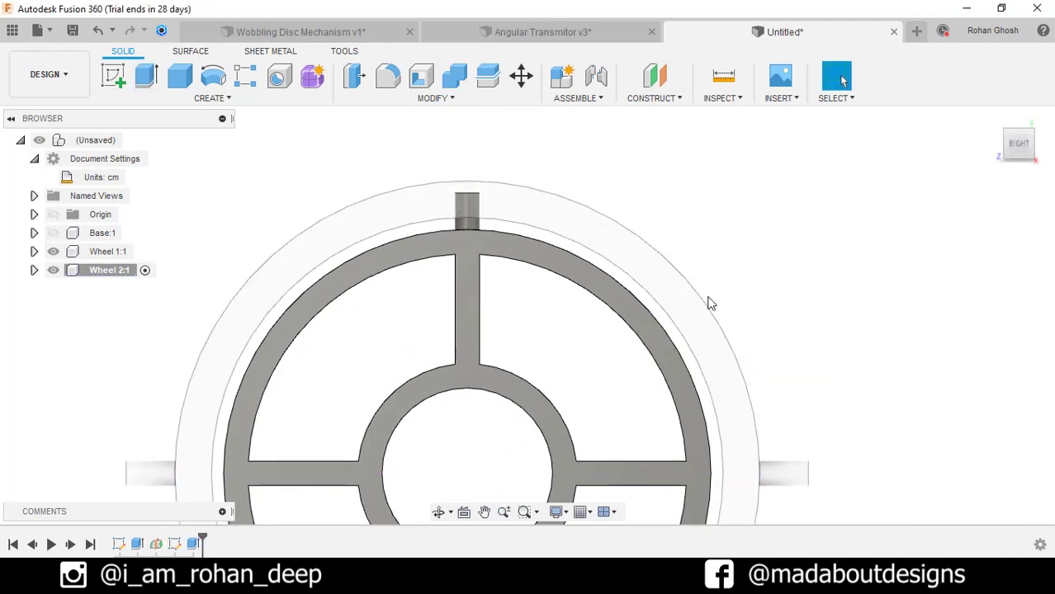
Step: Show the construction plane Plane1 of the Wheel 2 component
{"action": "scroll", "coordinate": [713, 283], "scroll_direction": "down", "scroll_amount": 3}
{"action": "left_click_drag", "start_coordinate": [727, 290], "coordinate": [749, 325]}
{"action": "key", "text": "Escape"}
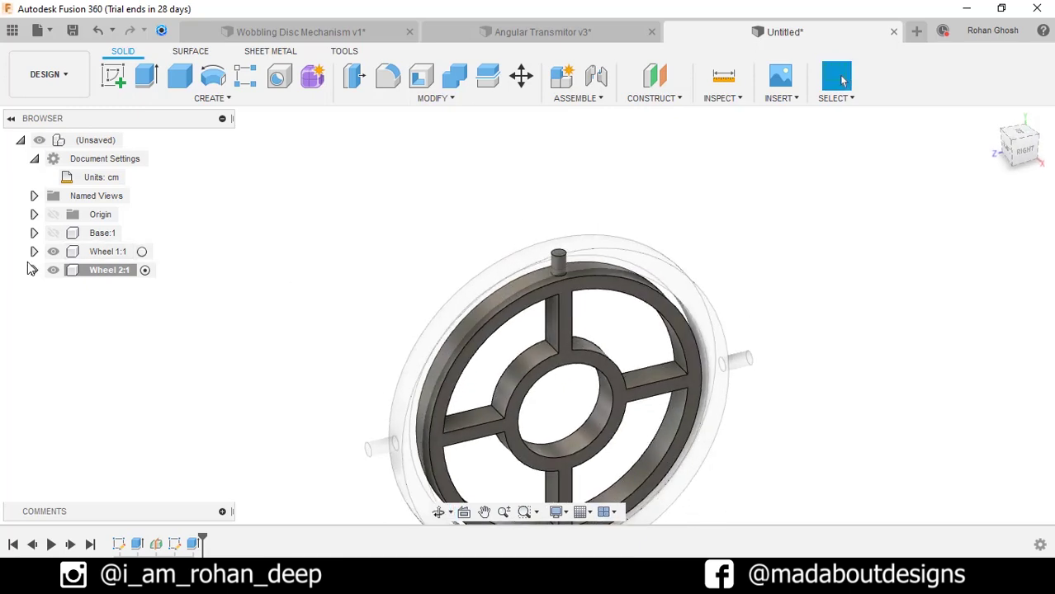
{"action": "left_click", "coordinate": [33, 270]}
{"action": "left_click", "coordinate": [48, 344]}
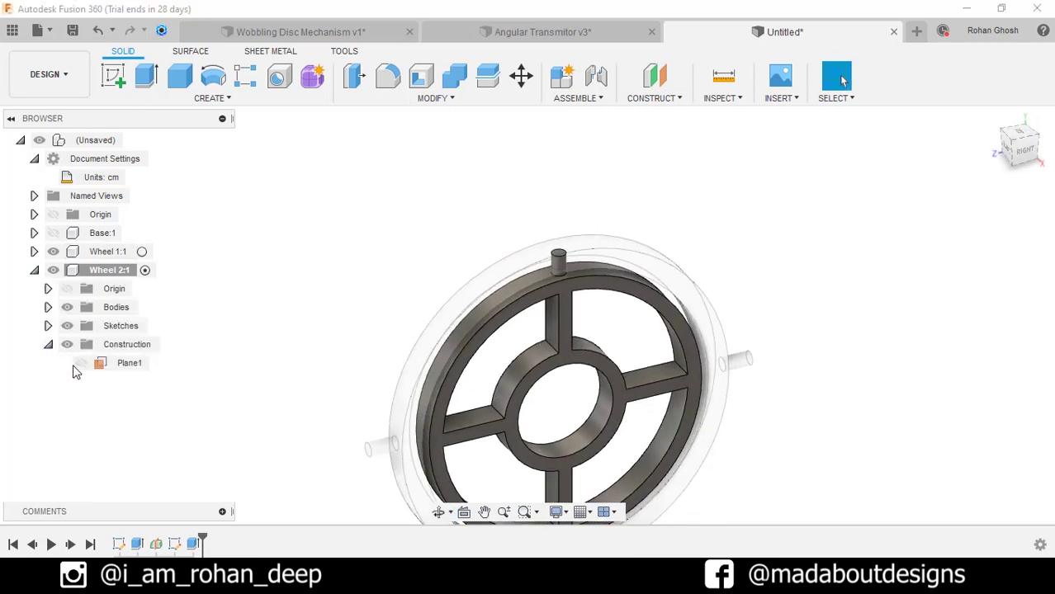
{"action": "left_click", "coordinate": [81, 364]}
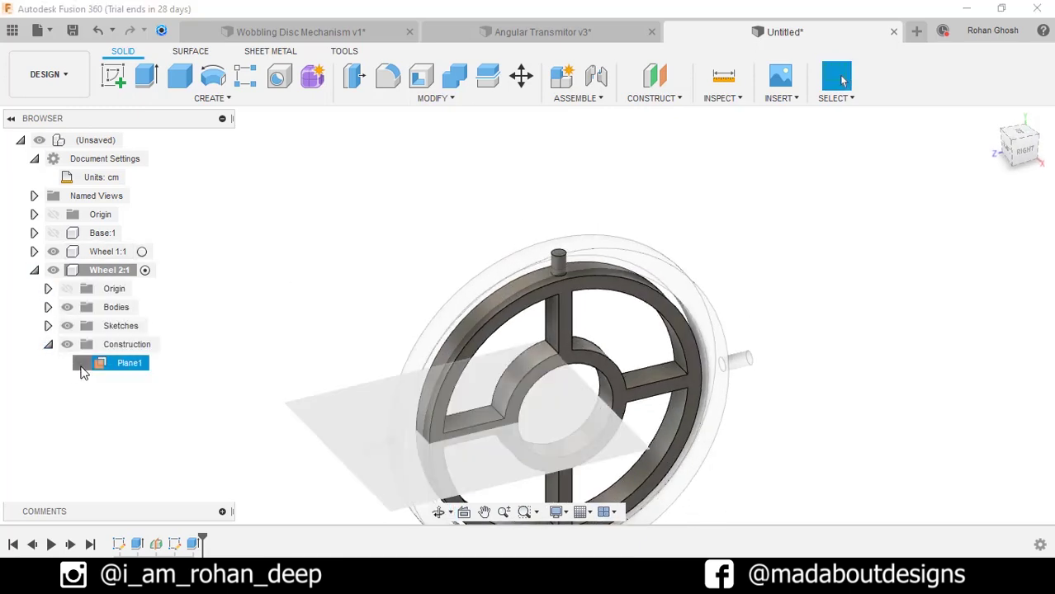
Step: Mirror the pin extrusion feature across Plane1 to the opposite side of Wheel 2
{"action": "left_click", "coordinate": [241, 98]}
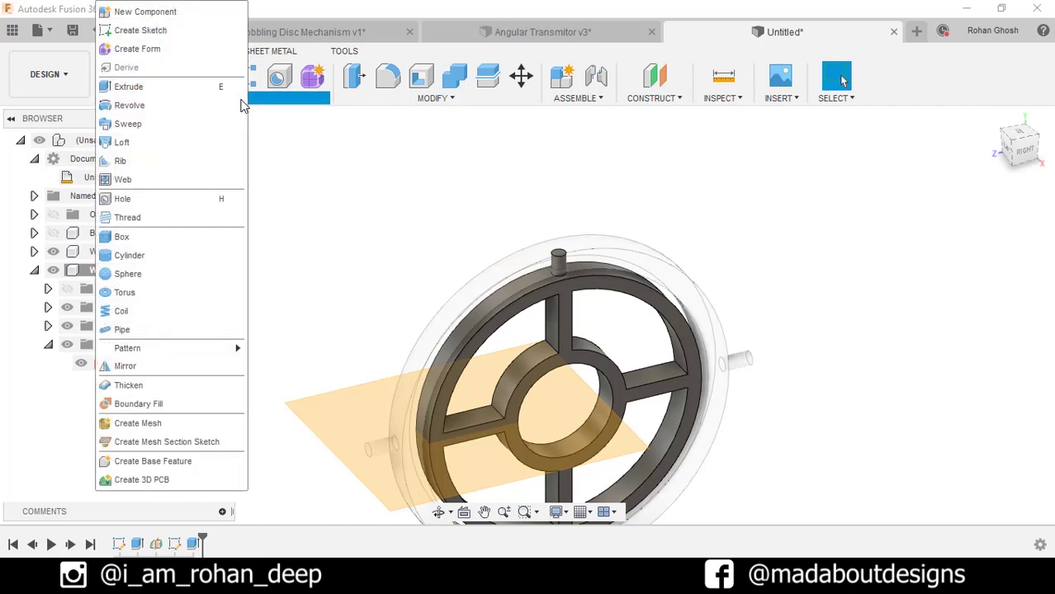
{"action": "left_click", "coordinate": [187, 368]}
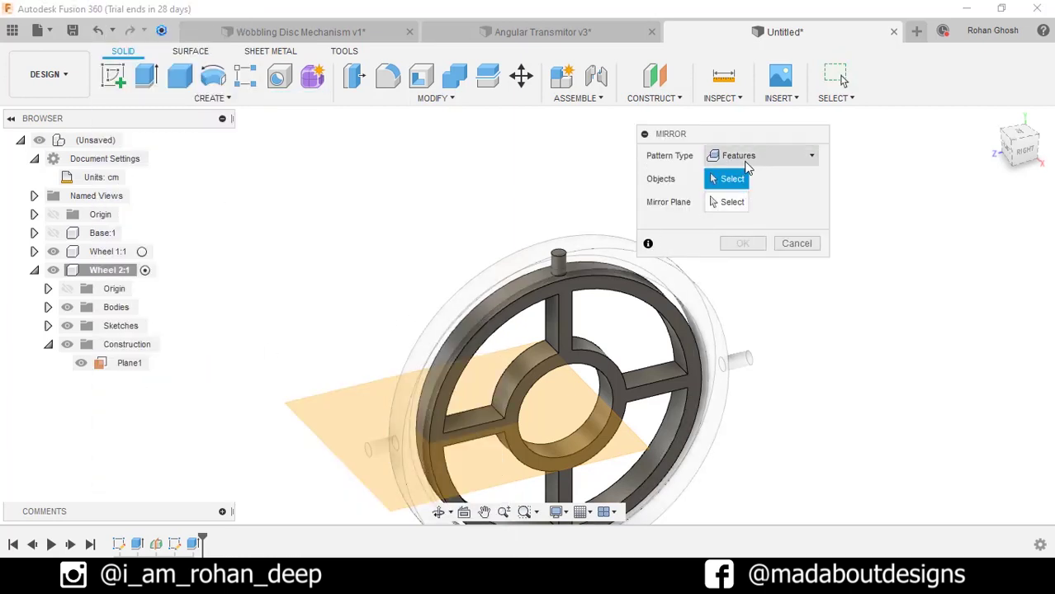
{"action": "left_click", "coordinate": [198, 544]}
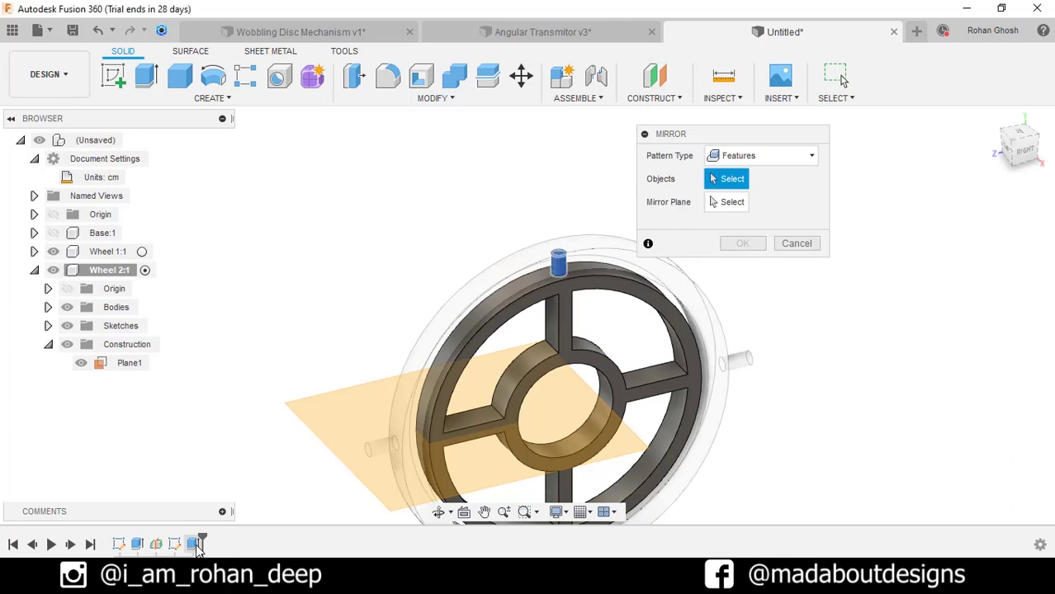
{"action": "left_click", "coordinate": [742, 202]}
{"action": "left_click", "coordinate": [591, 421]}
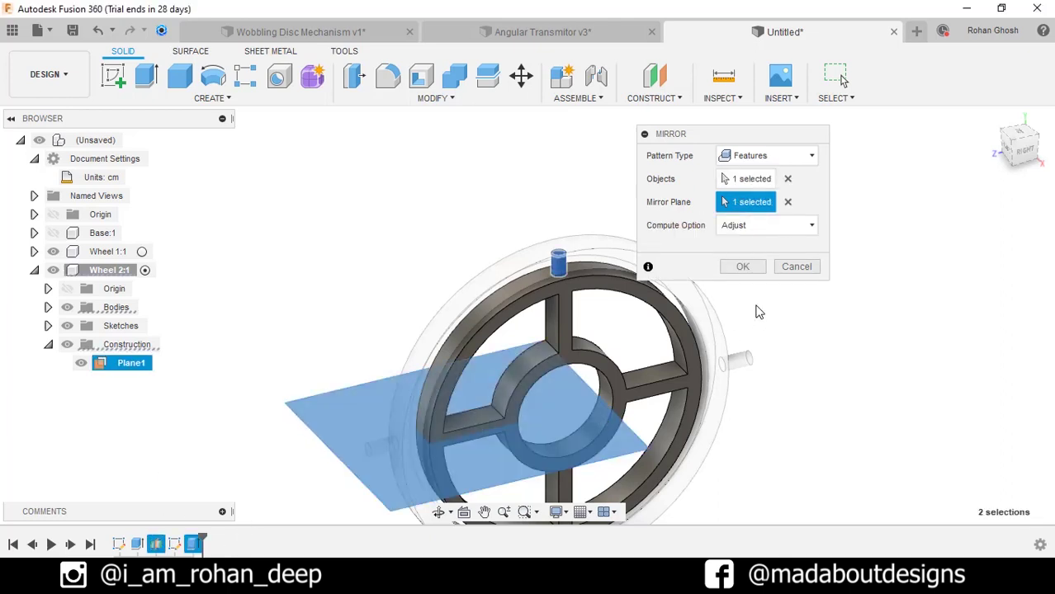
{"action": "left_click", "coordinate": [742, 265]}
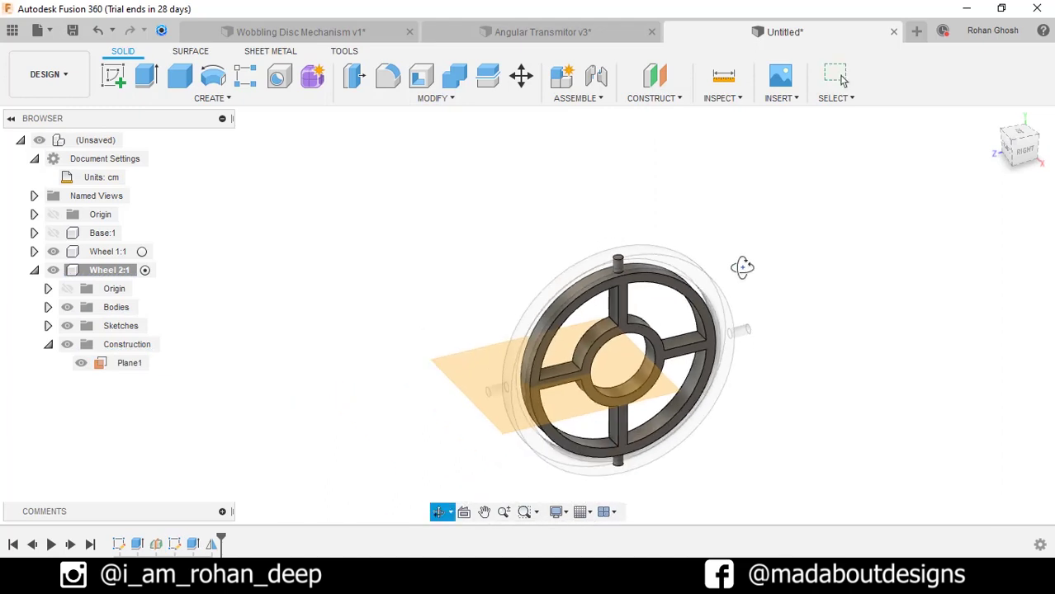
{"action": "mouse_move", "coordinate": [744, 266]}
{"action": "middle_mouse_down", "text": "shift"}
{"action": "mouse_move", "coordinate": [728, 238]}
{"action": "mouse_move", "coordinate": [747, 276]}
{"action": "middle_mouse_up", "text": "shift"}
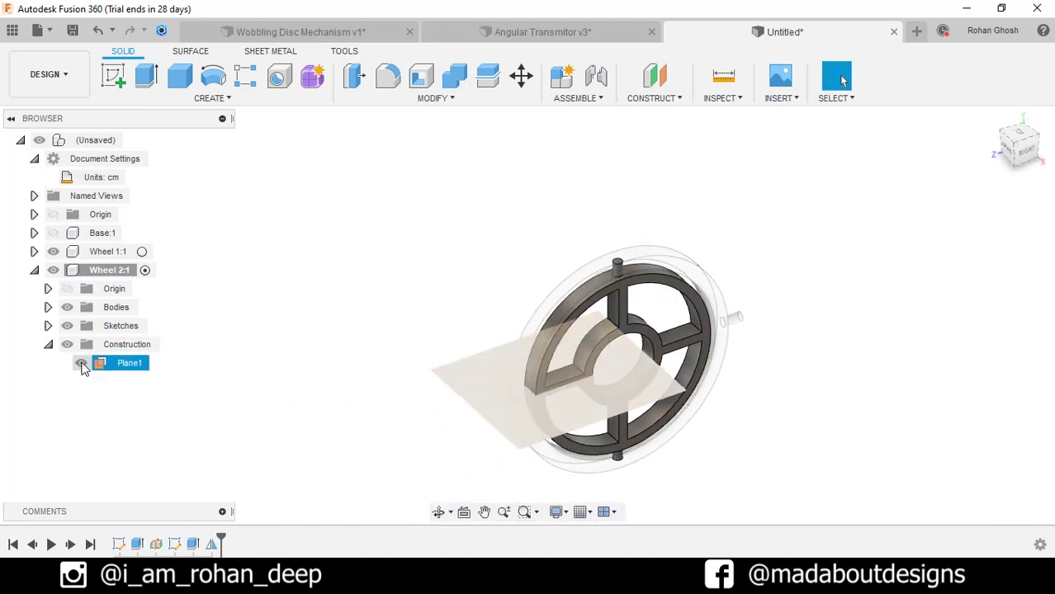
Step: Hide Plane1 and collapse the Wheel 2 component's contents
{"action": "left_click", "coordinate": [80, 362]}
{"action": "left_click", "coordinate": [34, 270]}
{"action": "scroll", "coordinate": [293, 364], "scroll_direction": "down", "scroll_amount": 1}
{"action": "middle_click_drag", "start_coordinate": [293, 364], "coordinate": [314, 341], "text": "shift"}
{"action": "left_click", "coordinate": [842, 79]}
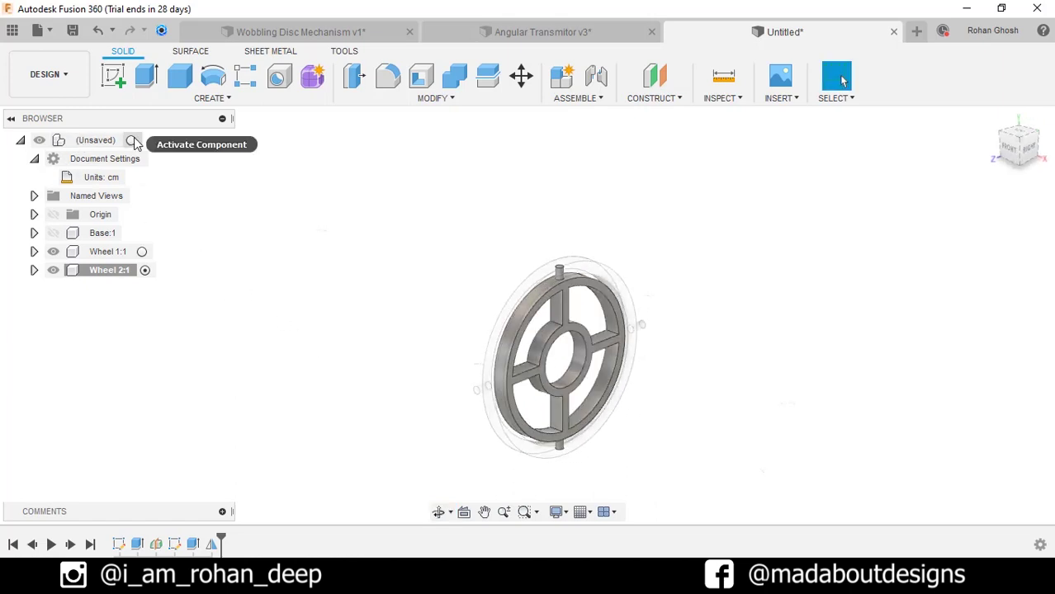
Step: Activate the top-level assembly and show the Base component
{"action": "left_click", "coordinate": [133, 141]}
{"action": "left_click", "coordinate": [327, 232]}
{"action": "key", "text": "v"}
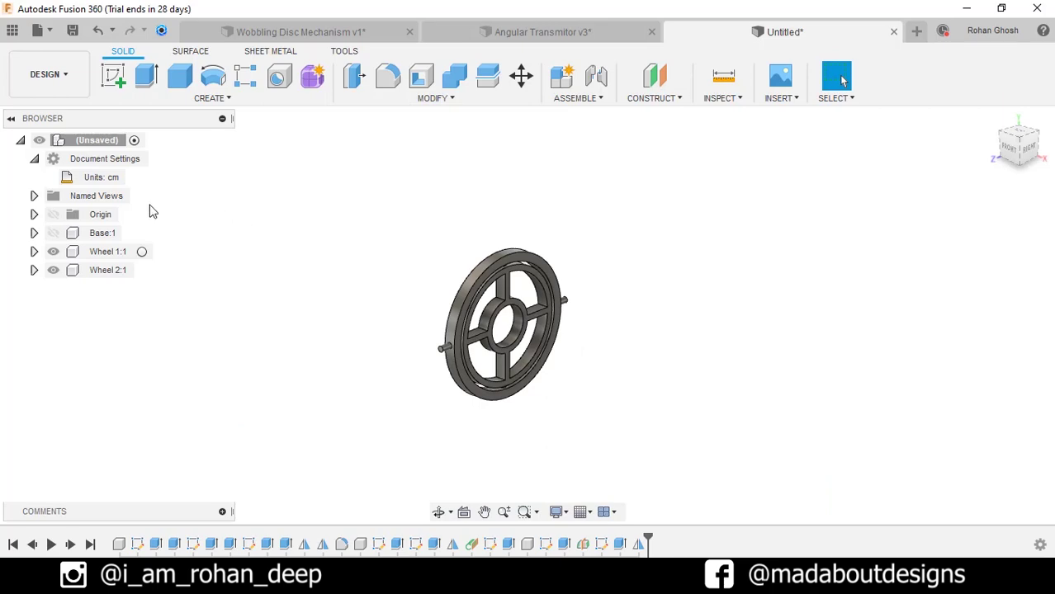
{"action": "left_click", "coordinate": [53, 233]}
{"action": "middle_click_drag", "start_coordinate": [264, 259], "coordinate": [348, 188], "text": "shift"}
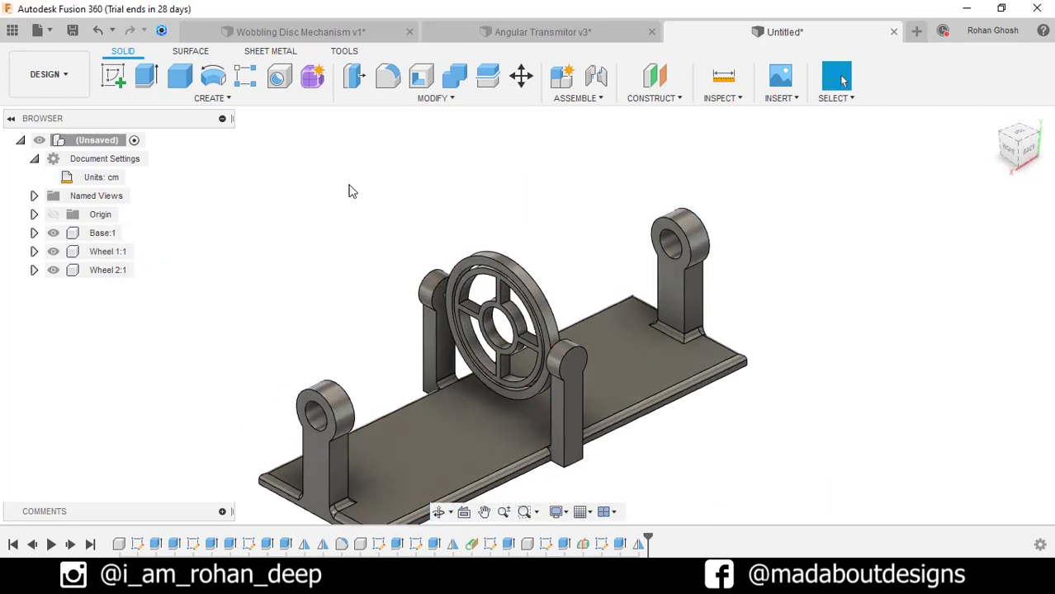
Step: Create a new empty component named Rotary Handle in the top-level assembly
{"action": "left_click", "coordinate": [575, 85]}
{"action": "type", "text": "Rotary Handle"}
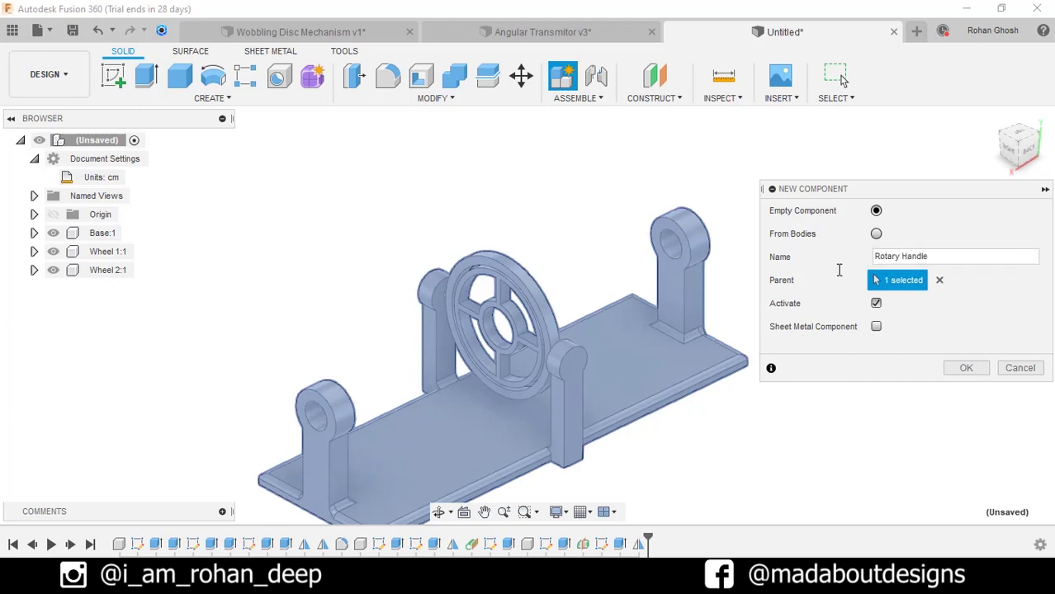
{"action": "left_click", "coordinate": [966, 369]}
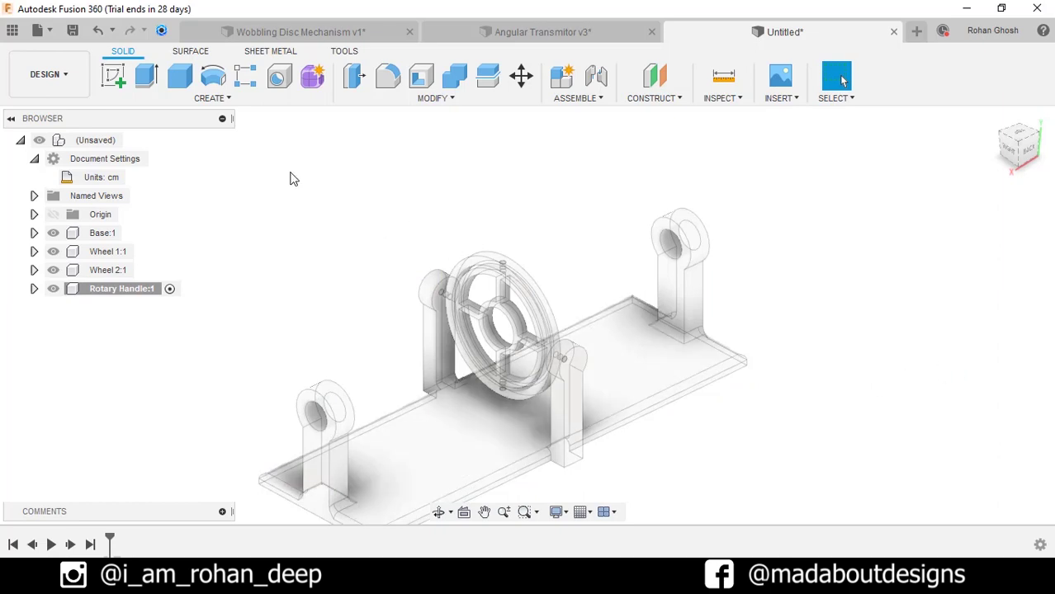
Step: In the top-level assembly, rotate only the Wheel 2 component 30° about the Z axis and capture its position
{"action": "left_click", "coordinate": [130, 141]}
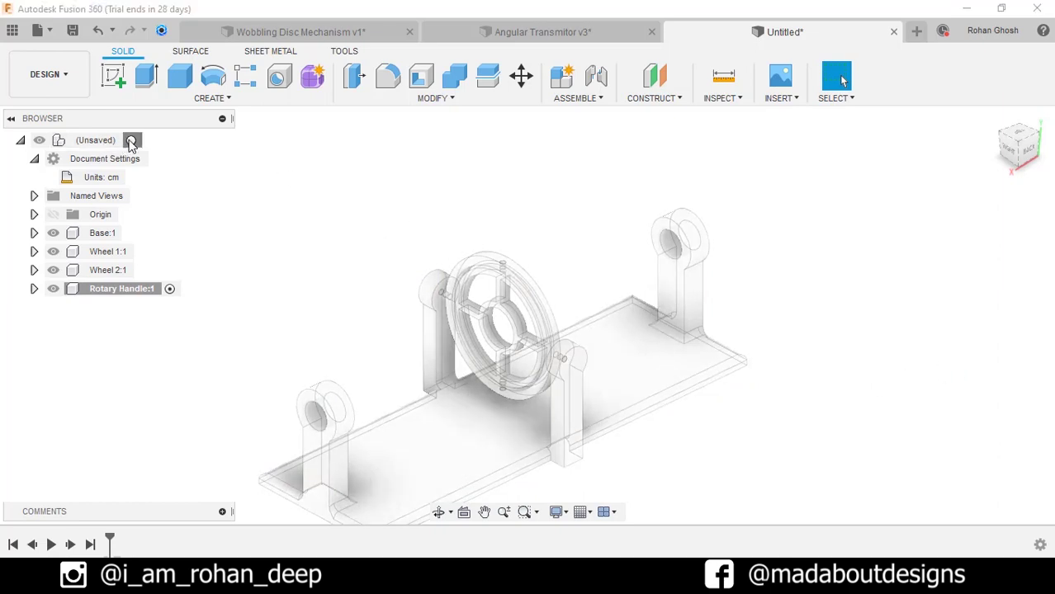
{"action": "left_click", "coordinate": [521, 76]}
{"action": "left_click", "coordinate": [795, 163]}
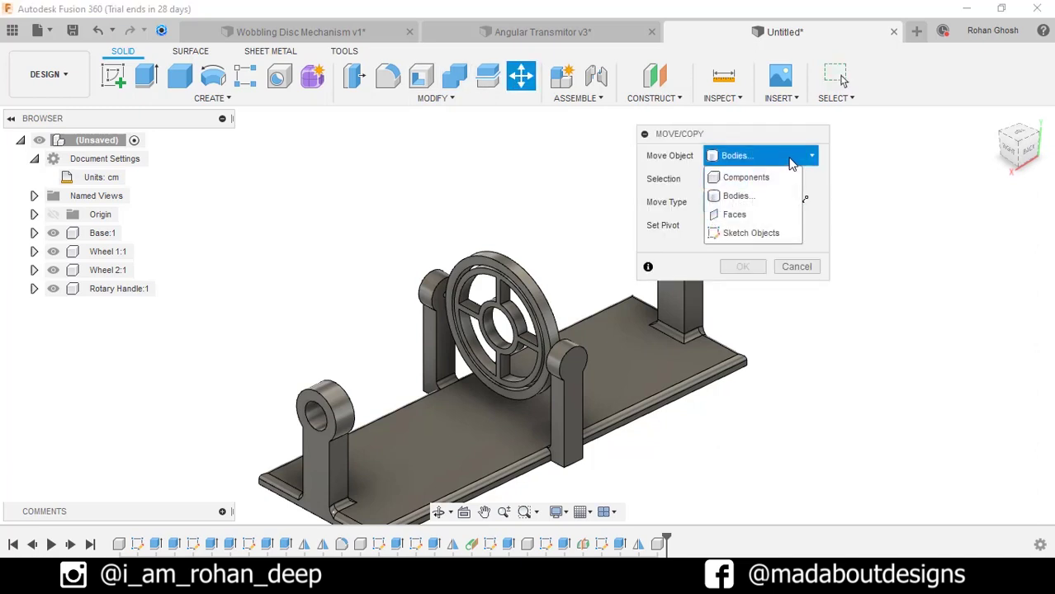
{"action": "left_click", "coordinate": [747, 176]}
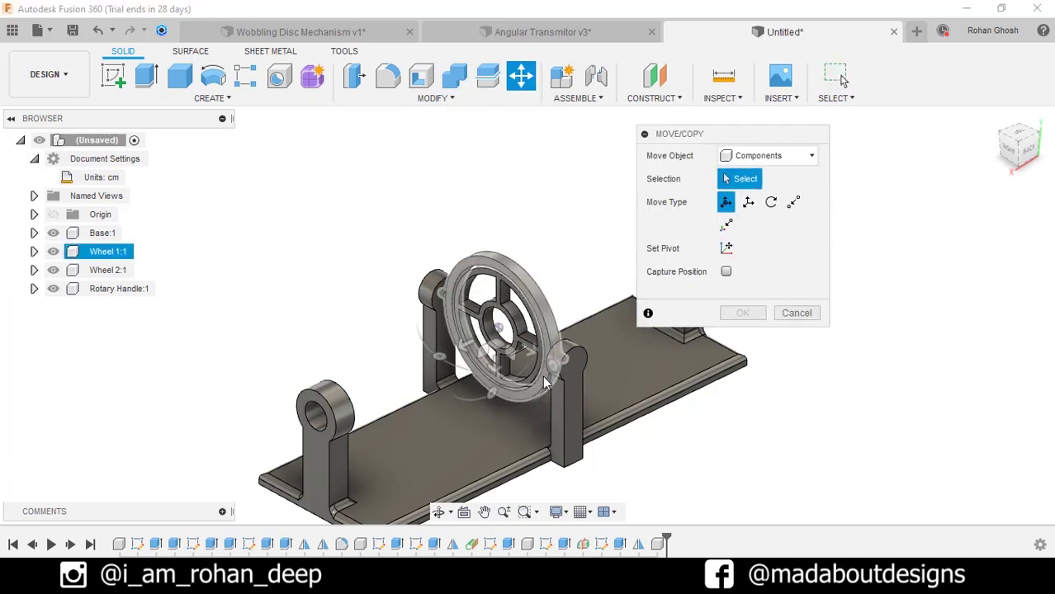
{"action": "left_click", "coordinate": [573, 370]}
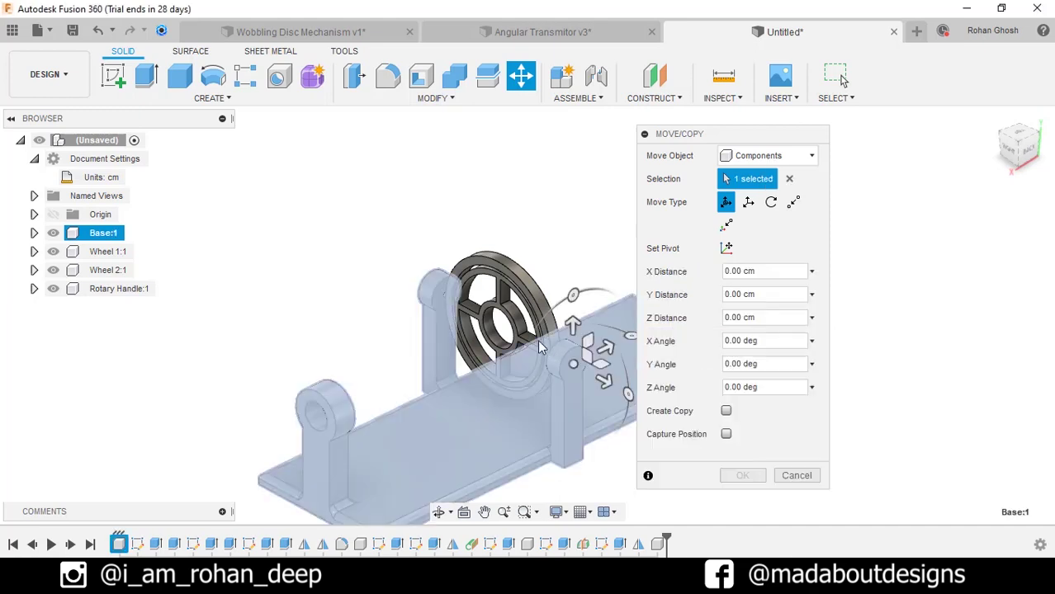
{"action": "left_click", "coordinate": [514, 323]}
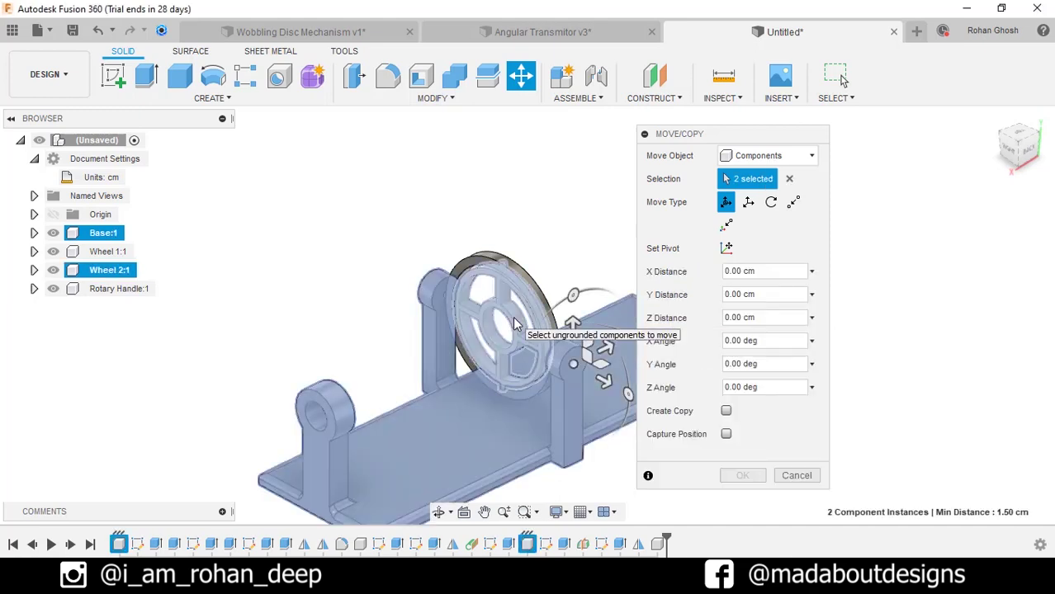
{"action": "left_click", "coordinate": [538, 472]}
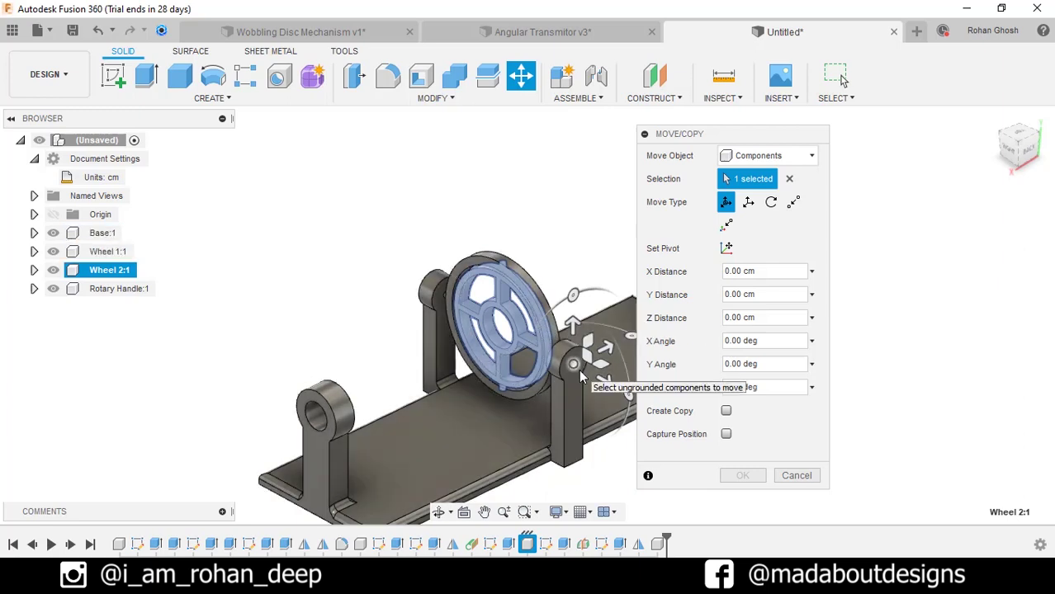
{"action": "left_click_drag", "start_coordinate": [572, 294], "coordinate": [543, 318]}
{"action": "left_click", "coordinate": [726, 433]}
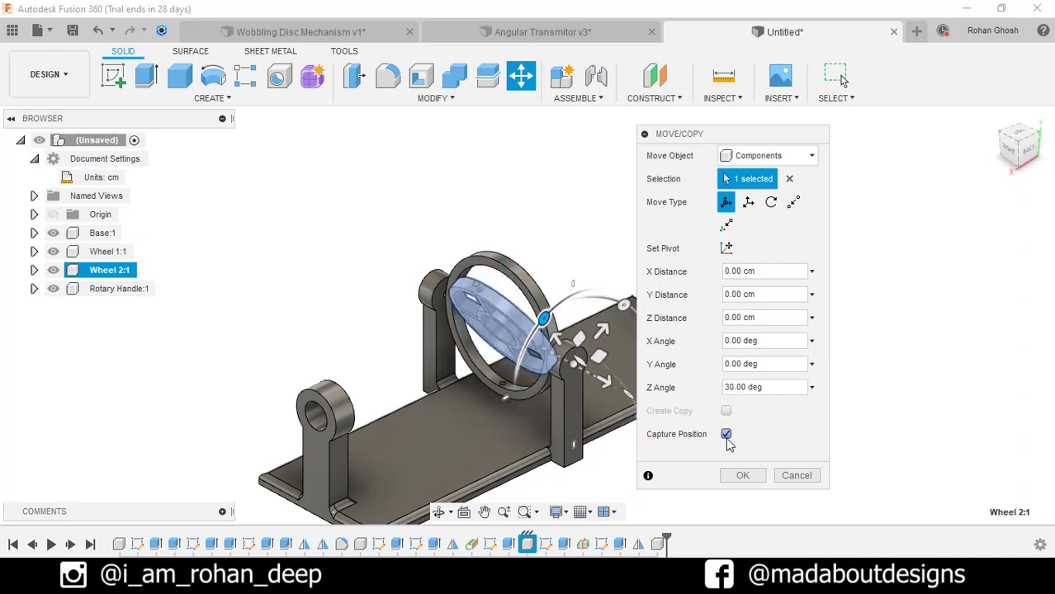
{"action": "left_click", "coordinate": [743, 477]}
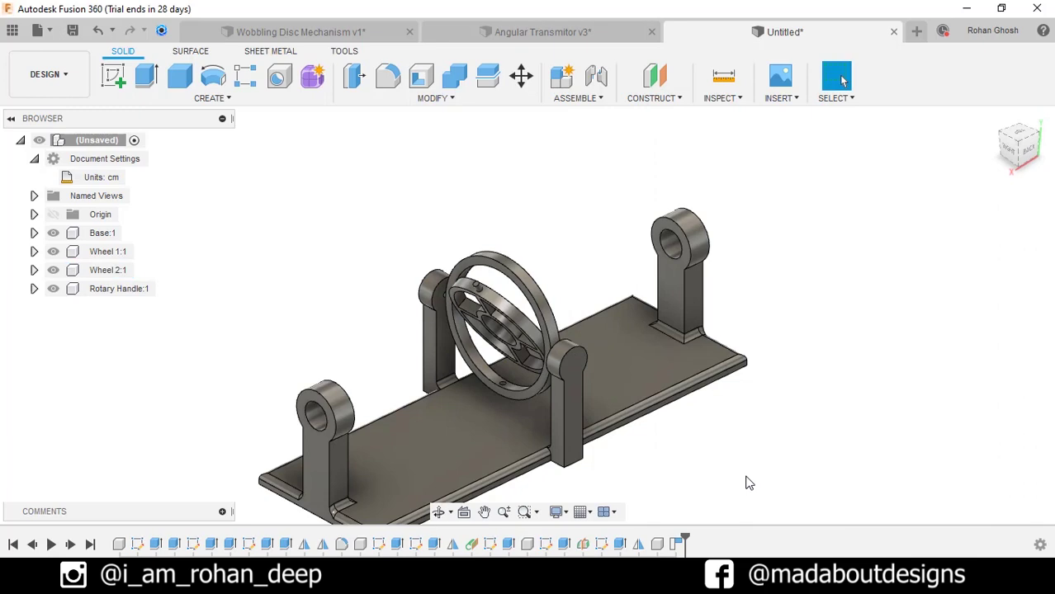
Step: Activate the Rotary Handle component and orient the view to the back of the assembly
{"action": "left_click", "coordinate": [164, 289]}
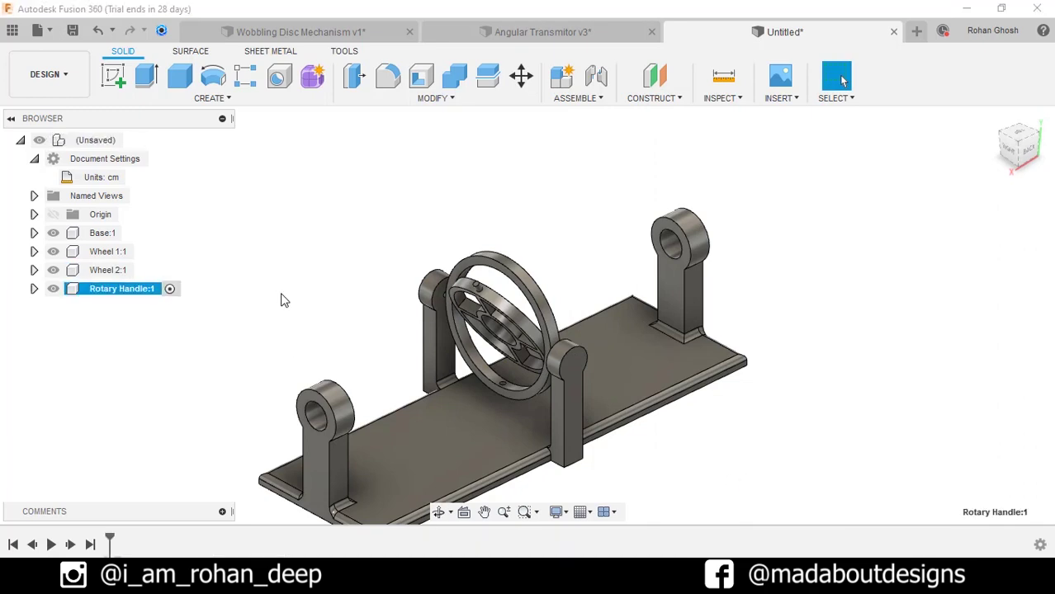
{"action": "middle_click_drag", "start_coordinate": [288, 299], "coordinate": [248, 280], "text": "shift"}
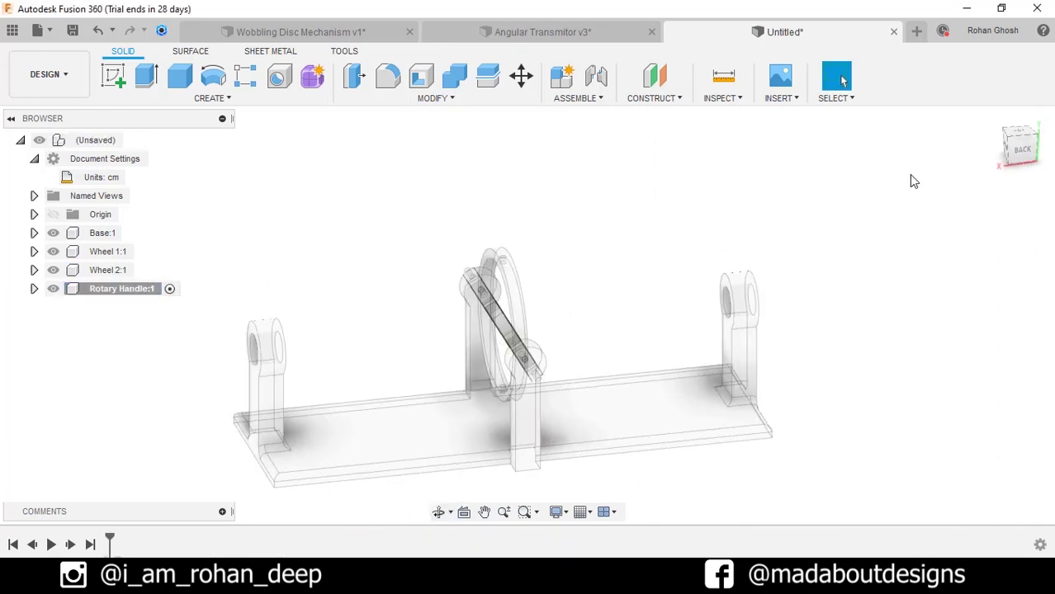
{"action": "left_click", "coordinate": [1011, 150]}
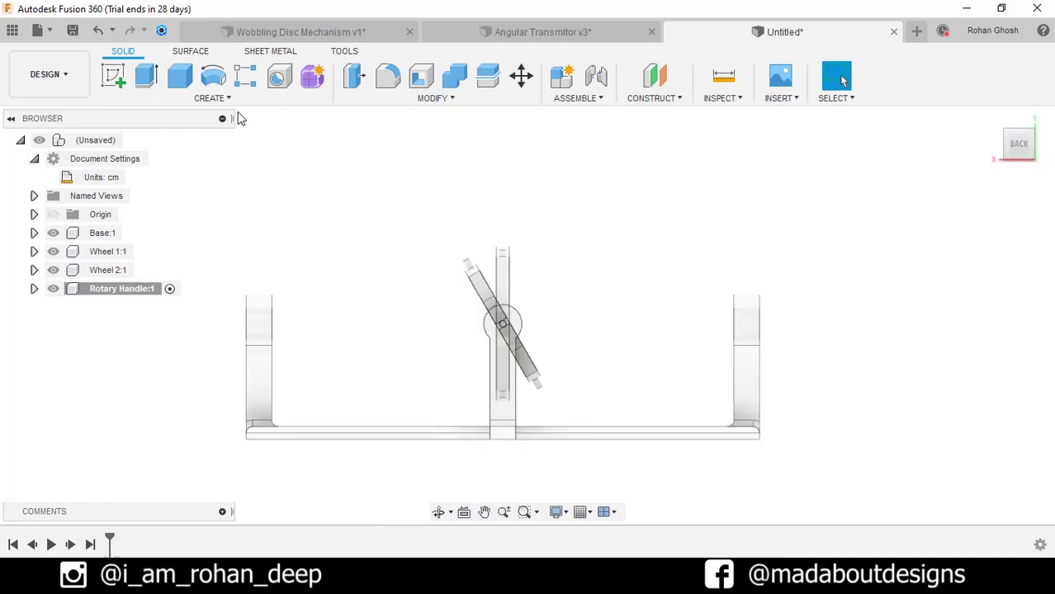
Step: Start a sketch on the XY plane in the Rotary Handle component
{"action": "left_click", "coordinate": [113, 76]}
{"action": "left_click", "coordinate": [427, 360]}
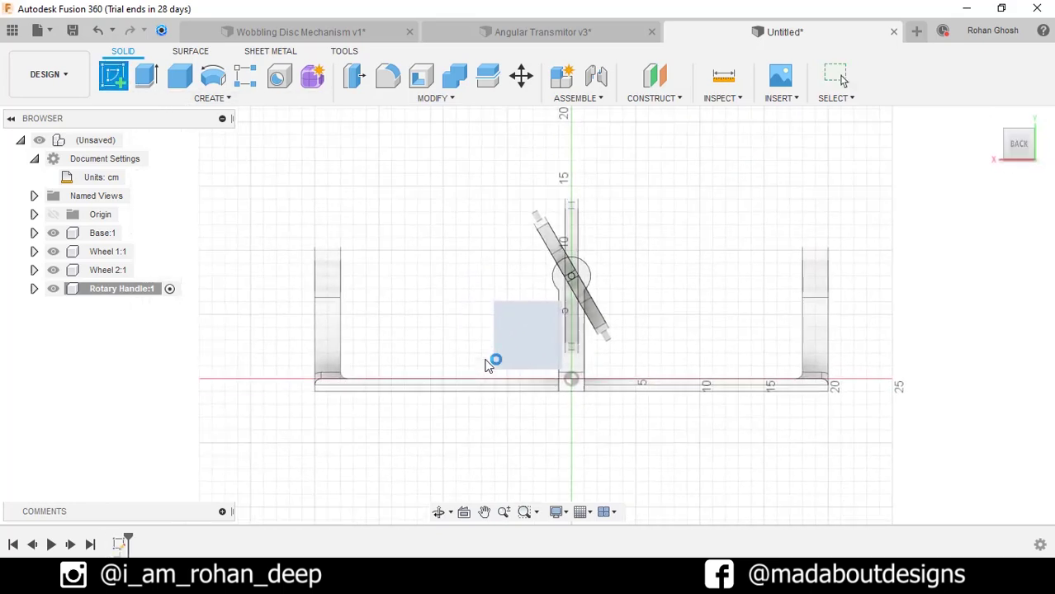
{"action": "middle_click_drag", "start_coordinate": [674, 266], "coordinate": [465, 326]}
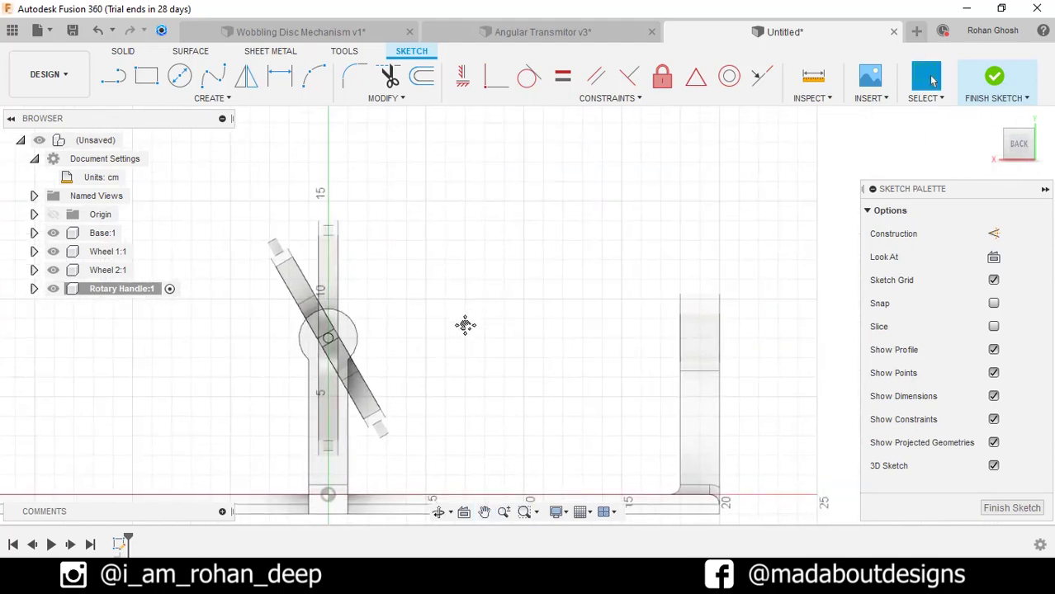
Step: Project both circular hub edges of Wheel 2 and the face of the Base's middle post into the sketch
{"action": "key", "text": "p"}
{"action": "middle_click_drag", "start_coordinate": [464, 326], "coordinate": [426, 351], "text": "shift"}
{"action": "scroll", "coordinate": [382, 312], "scroll_direction": "up", "scroll_amount": 4}
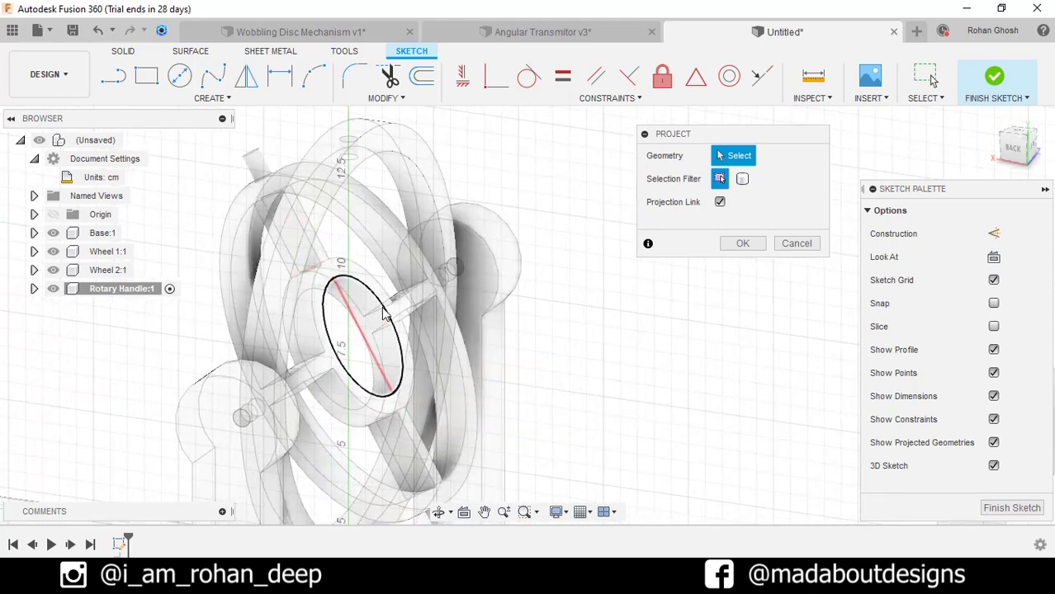
{"action": "left_click", "coordinate": [382, 312]}
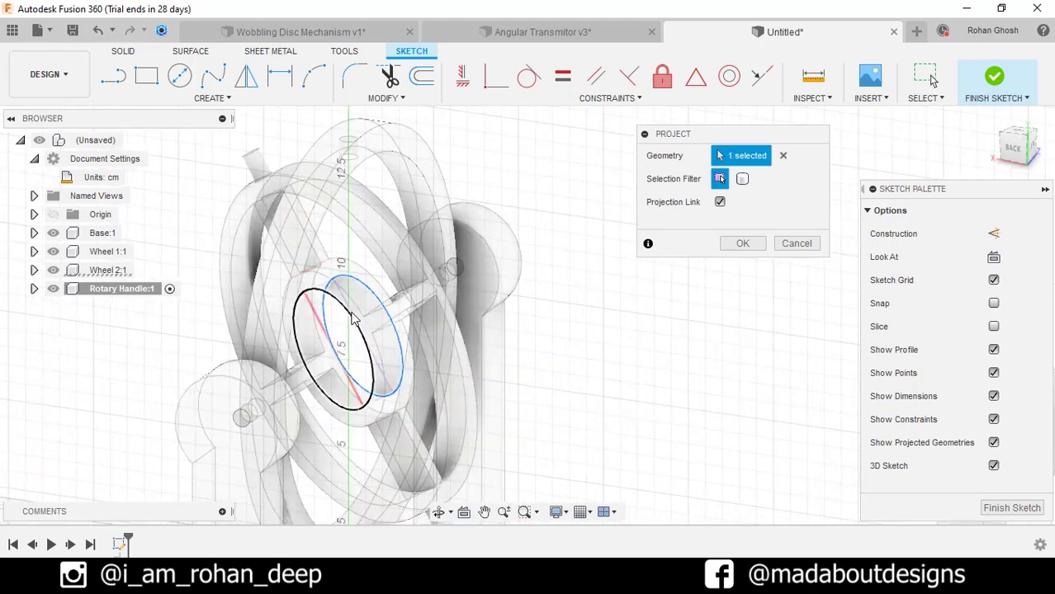
{"action": "left_click", "coordinate": [351, 318]}
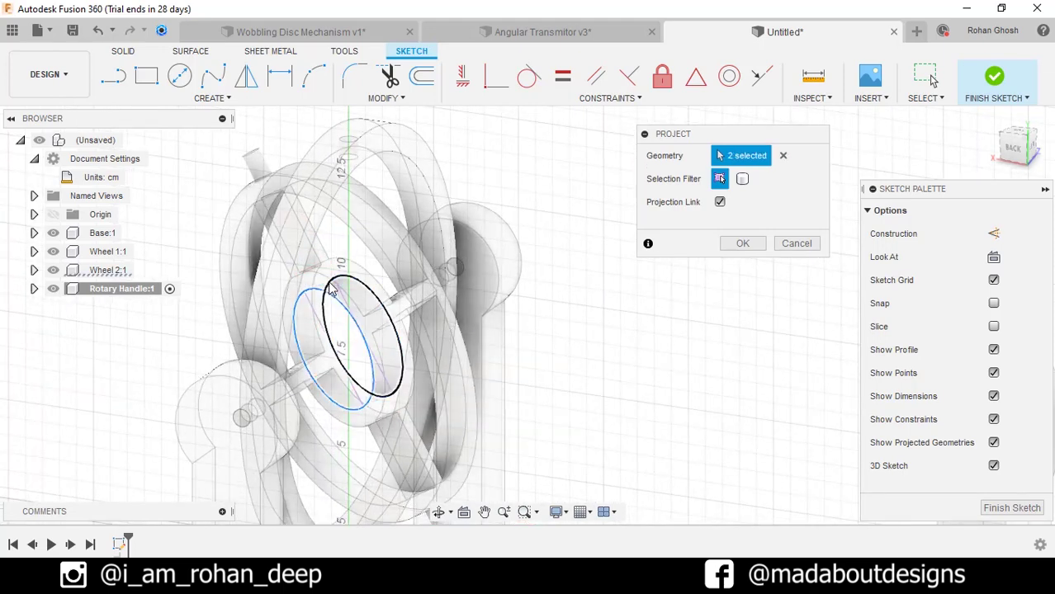
{"action": "left_click", "coordinate": [464, 268]}
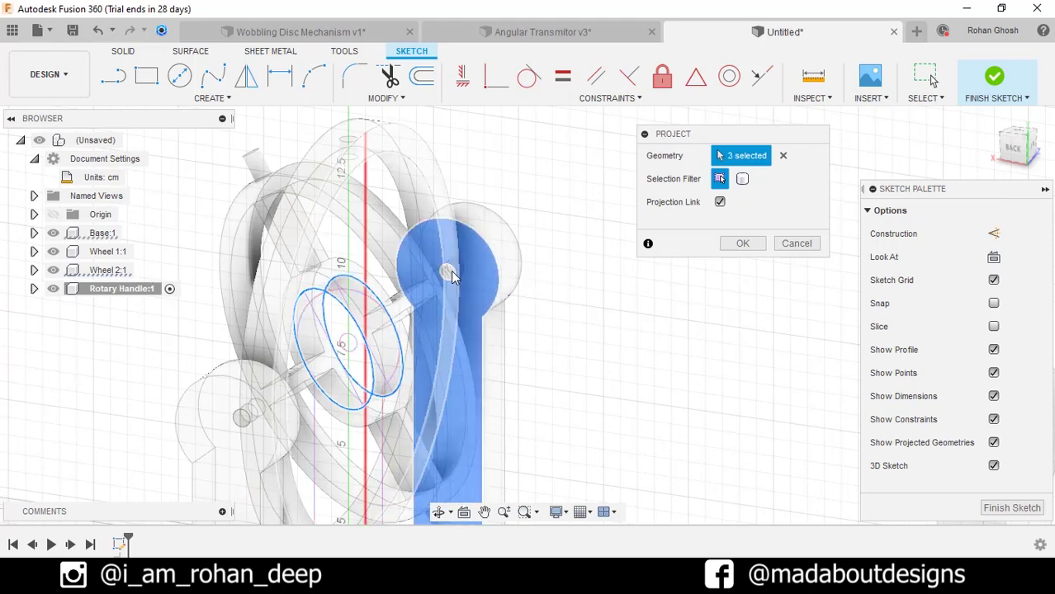
Step: Add the Base's end-post face, rounded top and bearing hole edges to the projection, and create it with the projection link turned off
{"action": "middle_click_drag", "start_coordinate": [452, 278], "coordinate": [447, 267], "text": "shift"}
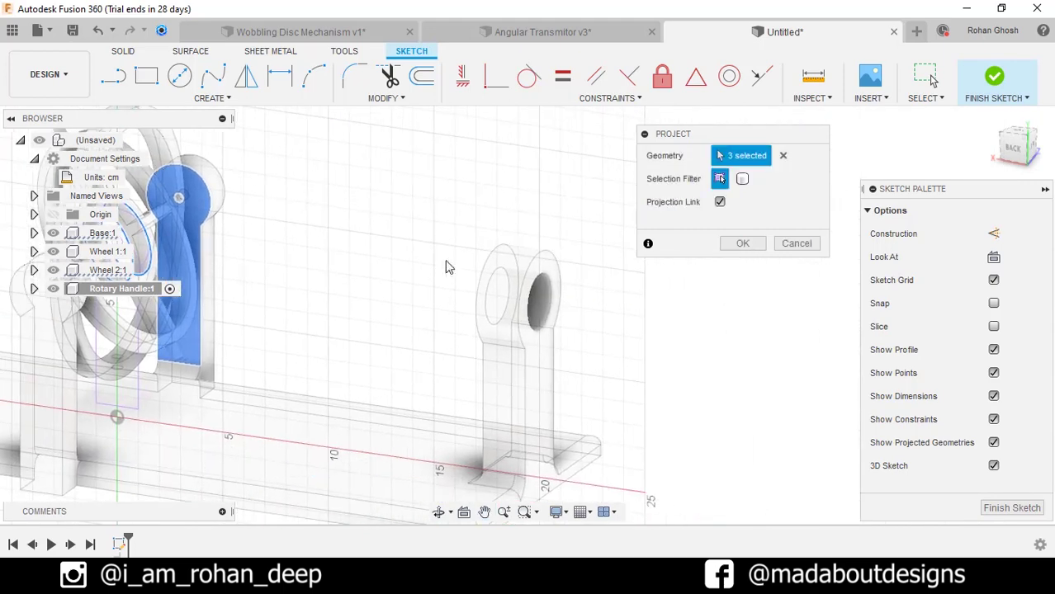
{"action": "left_click", "coordinate": [556, 305]}
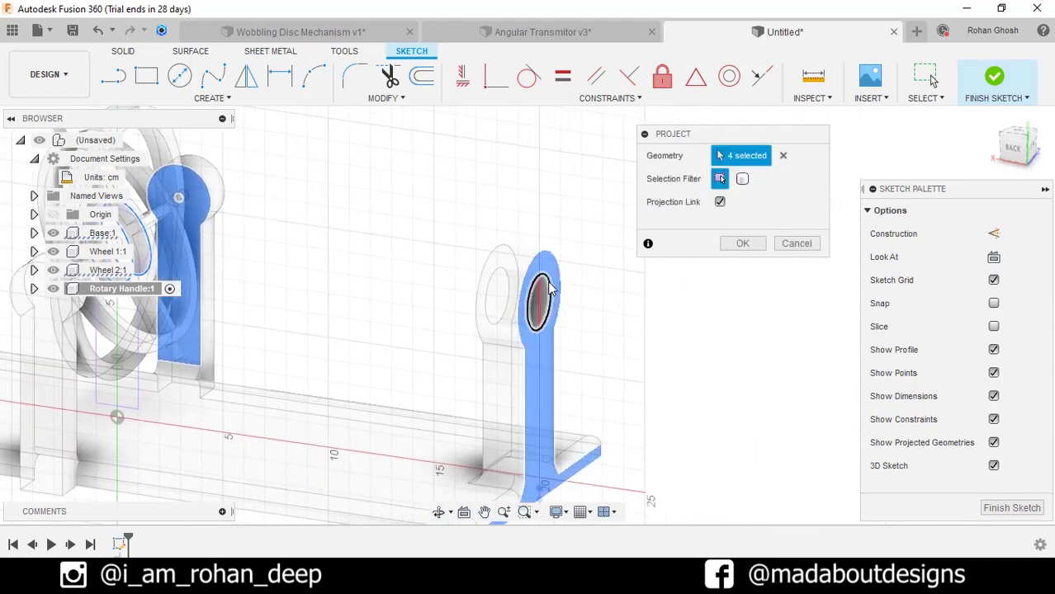
{"action": "left_click", "coordinate": [538, 299]}
{"action": "left_click", "coordinate": [507, 289]}
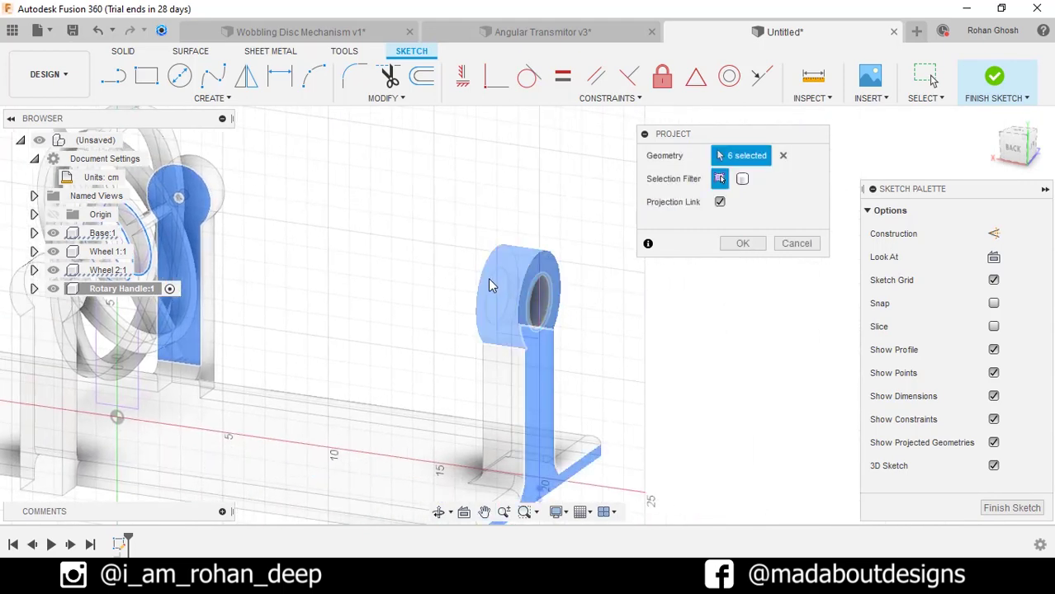
{"action": "middle_click_drag", "start_coordinate": [489, 285], "coordinate": [512, 215], "text": "shift"}
{"action": "left_click", "coordinate": [476, 168]}
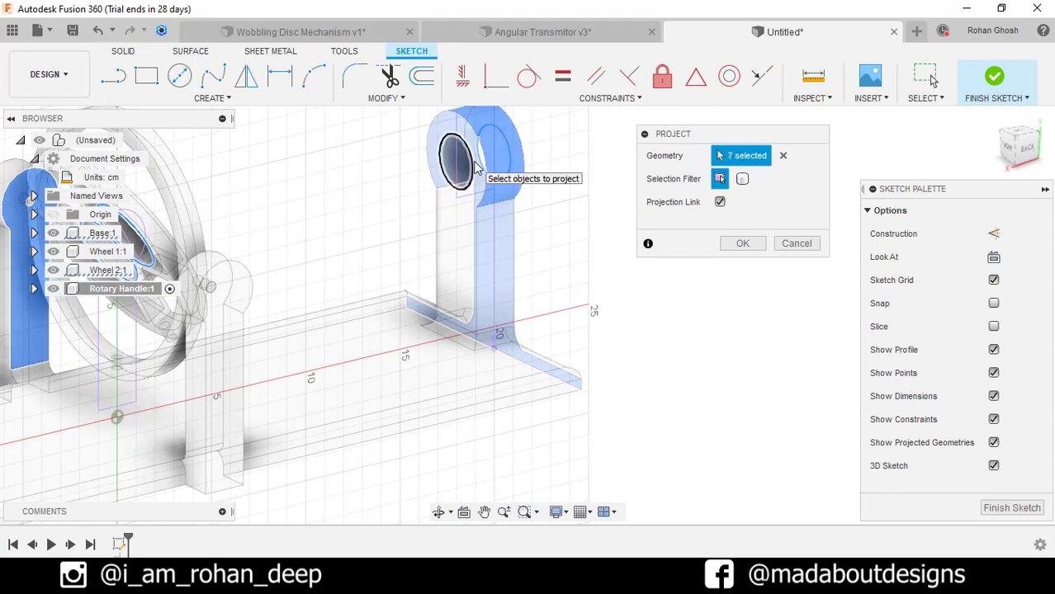
{"action": "left_click", "coordinate": [721, 202]}
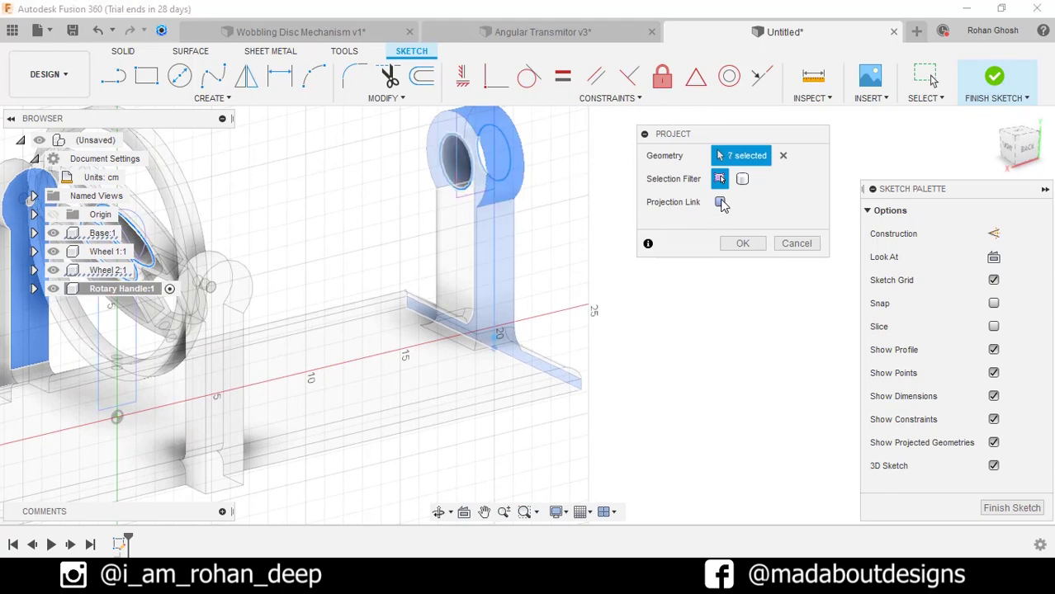
{"action": "left_click", "coordinate": [741, 244]}
Step: Hide the Base and Wheel 1 components, leaving Wheel 2 and the projected geometry for drawing lines
{"action": "middle_click_drag", "start_coordinate": [730, 254], "coordinate": [1051, 132], "text": "shift"}
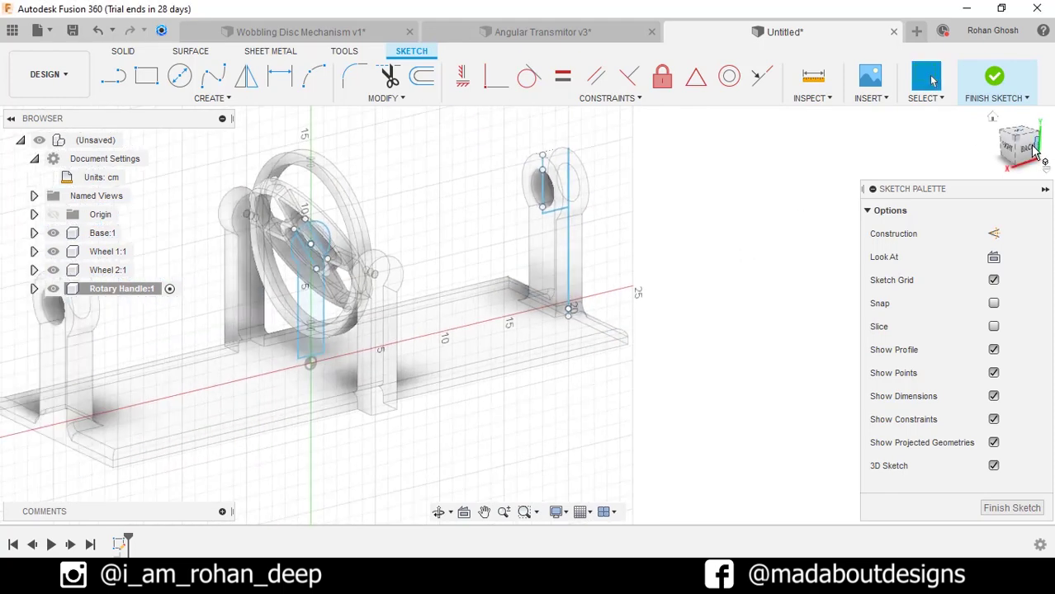
{"action": "left_click", "coordinate": [1031, 148]}
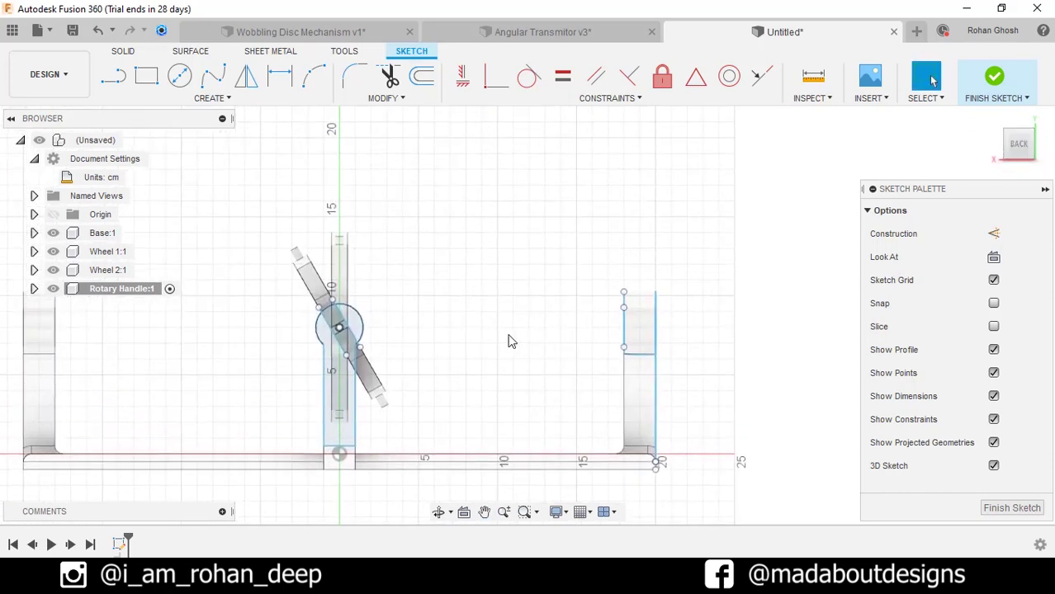
{"action": "scroll", "coordinate": [467, 331], "scroll_direction": "up", "scroll_amount": 3}
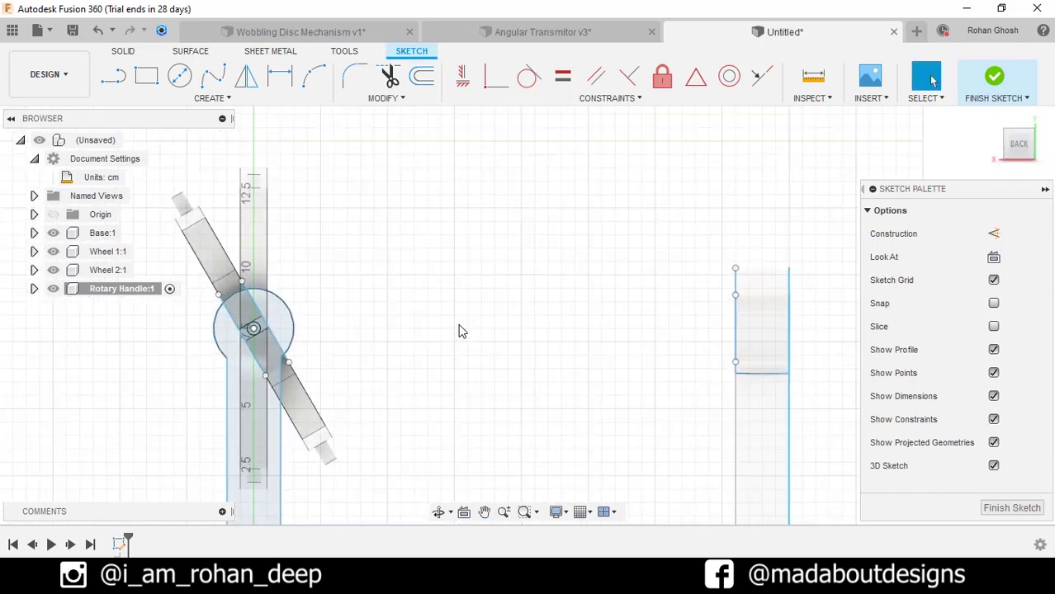
{"action": "left_click", "coordinate": [114, 78]}
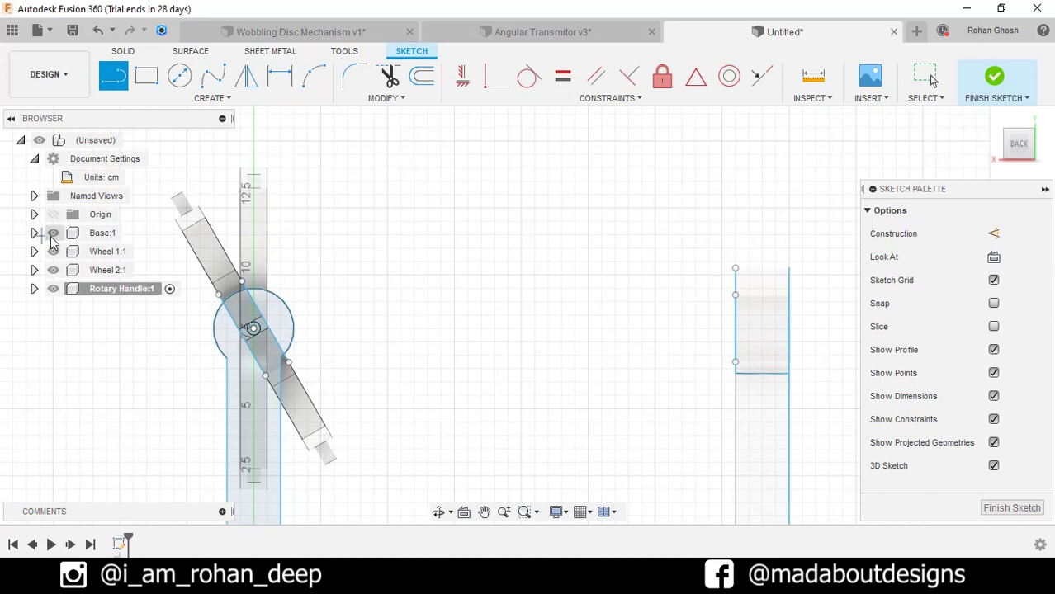
{"action": "left_click", "coordinate": [52, 235]}
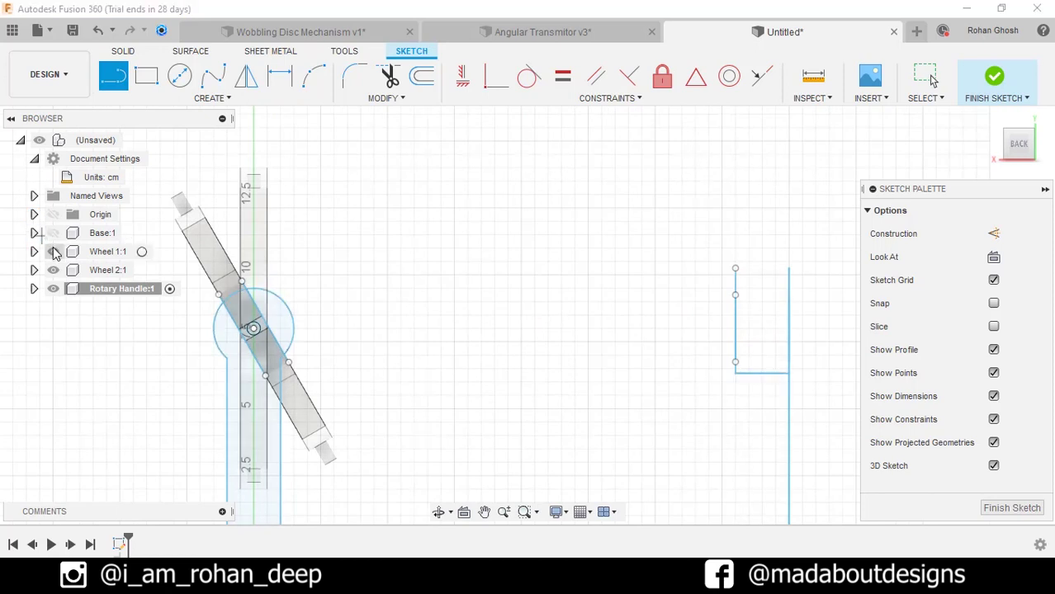
{"action": "left_click", "coordinate": [53, 253]}
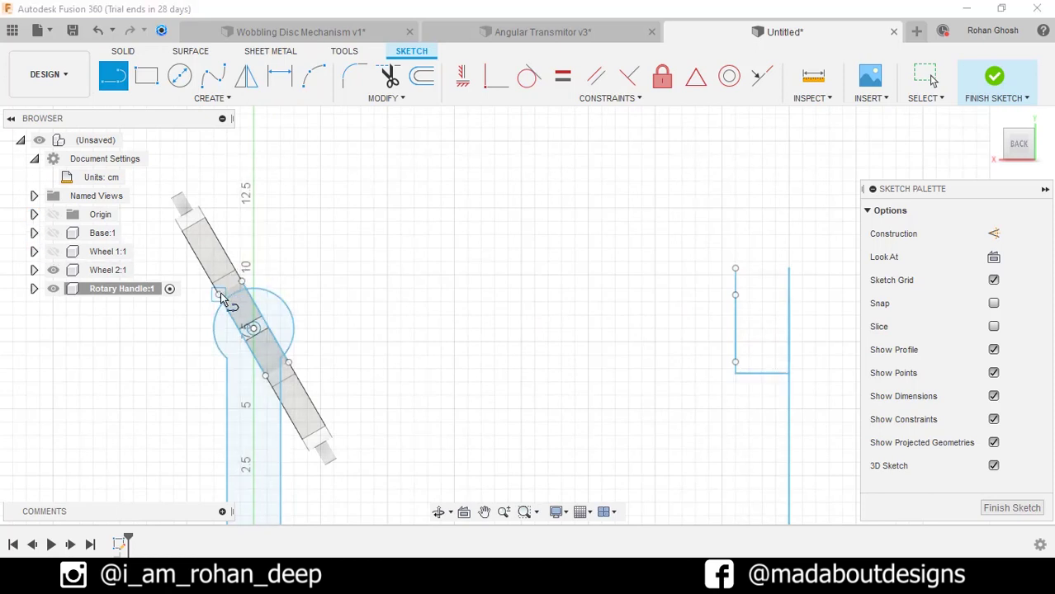
Step: Draw a line across the upper end of Wheel 2's hub and an 11.5 cm line from the hub centre at 150°
{"action": "left_click", "coordinate": [220, 296]}
{"action": "scroll", "coordinate": [299, 357], "scroll_direction": "up", "scroll_amount": 2}
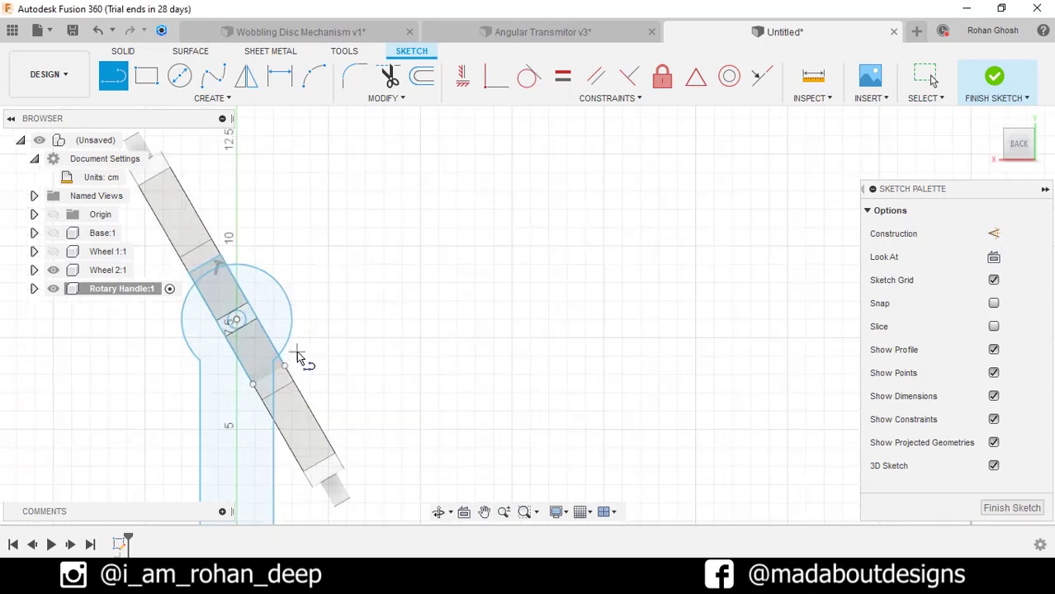
{"action": "left_click", "coordinate": [237, 320]}
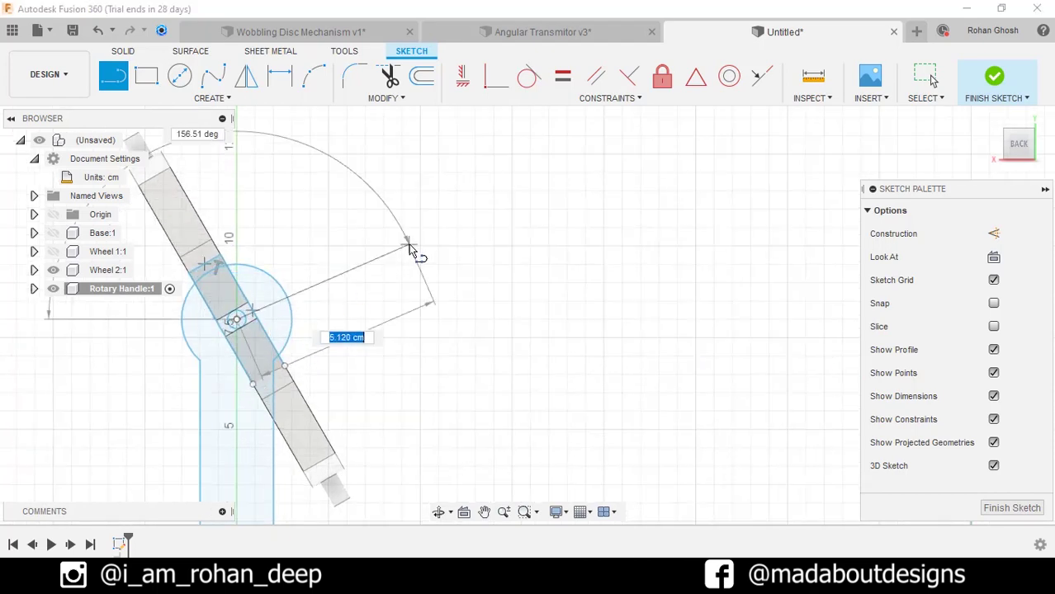
{"action": "scroll", "coordinate": [414, 248], "scroll_direction": "down", "scroll_amount": 2}
{"action": "middle_click_drag", "start_coordinate": [414, 247], "coordinate": [324, 318]}
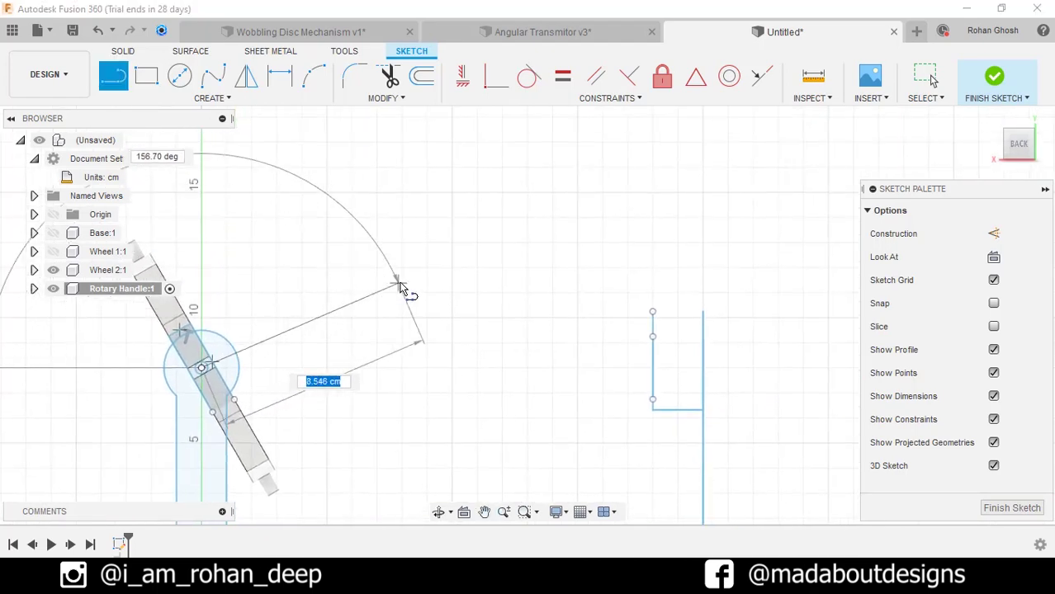
{"action": "key", "text": "Tab"}
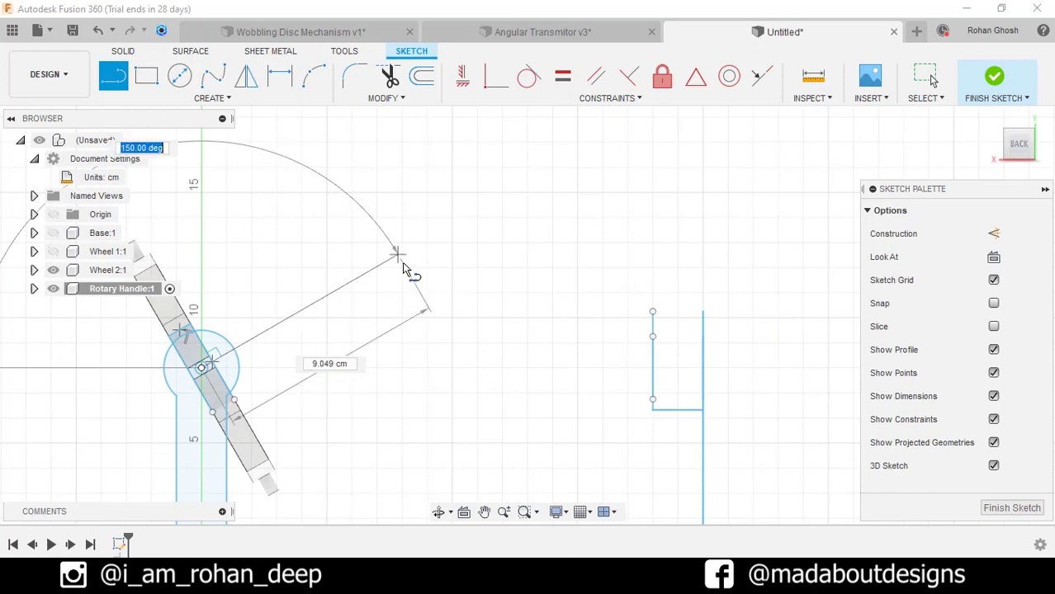
{"action": "key", "text": "Tab"}
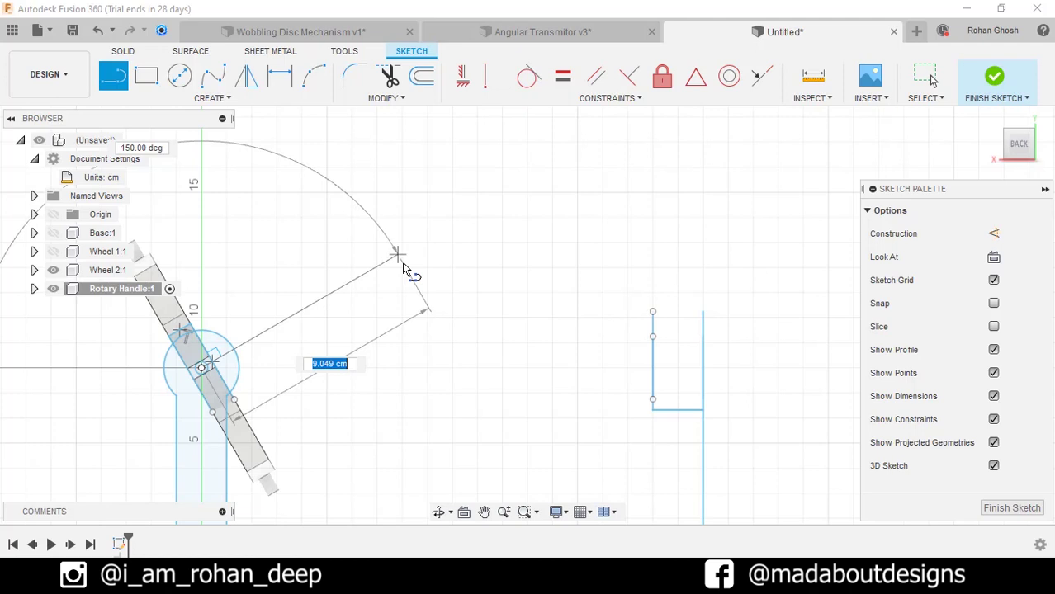
{"action": "key", "text": "Tab"}
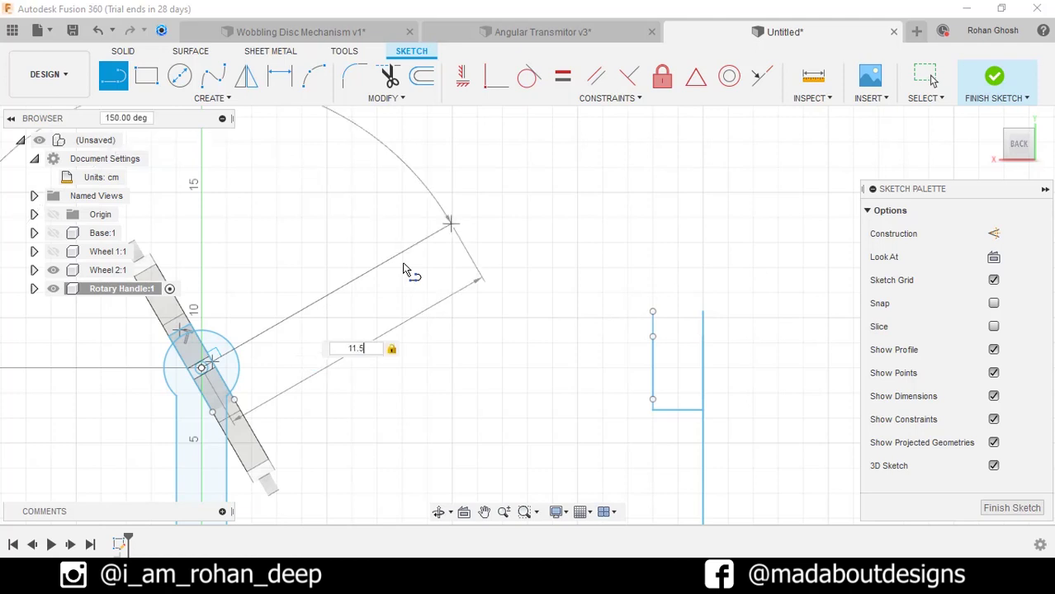
{"action": "key", "text": "Return"}
Step: Draw a 1.25 cm line upward from the free end of the 11.5 cm line, perpendicular to it
{"action": "scroll", "coordinate": [488, 198], "scroll_direction": "up", "scroll_amount": 3}
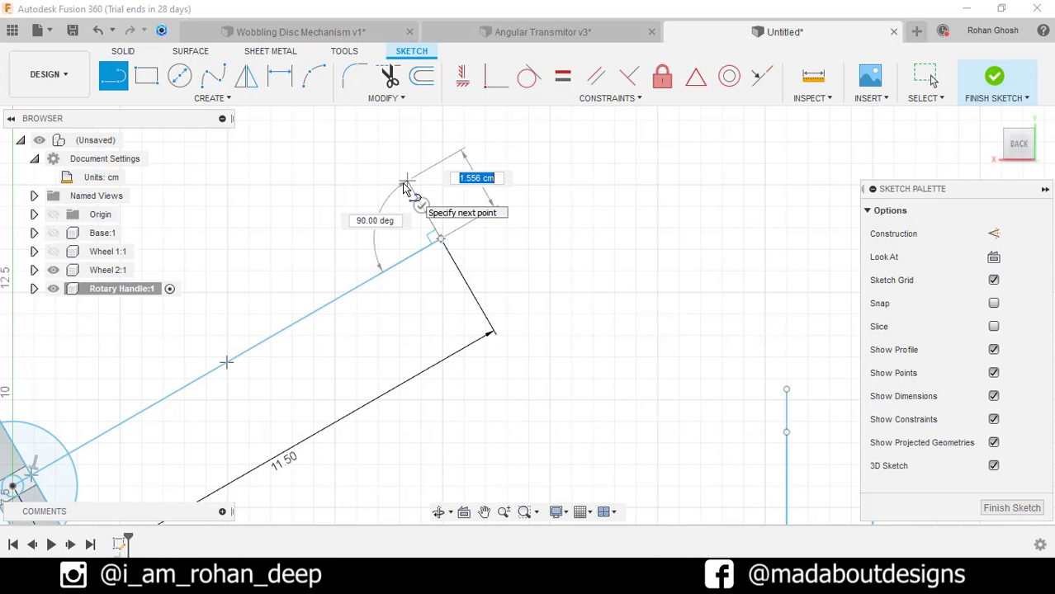
{"action": "type", "text": "1.25"}
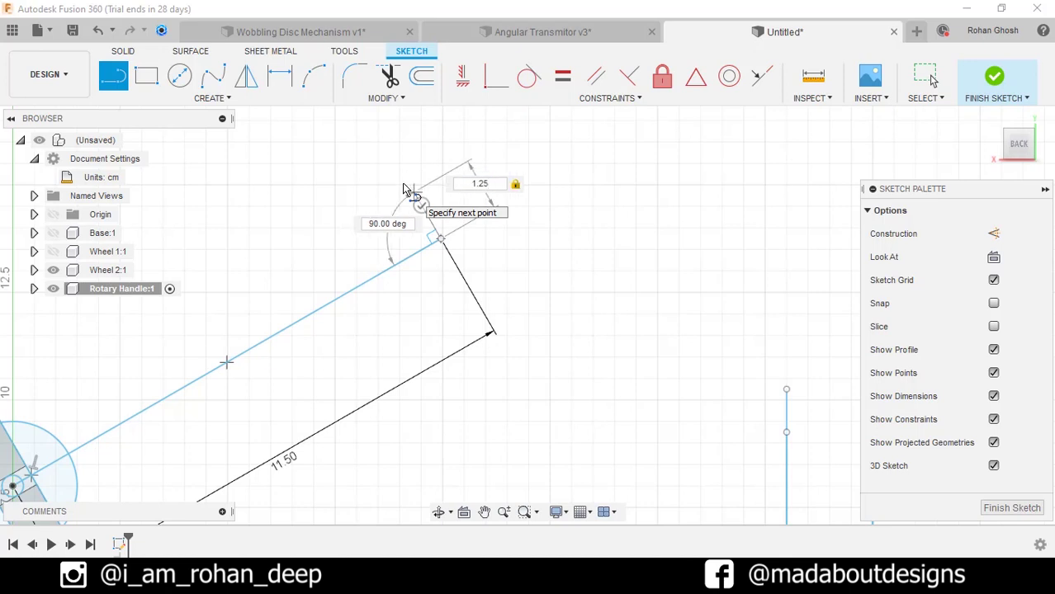
{"action": "key", "text": "Return"}
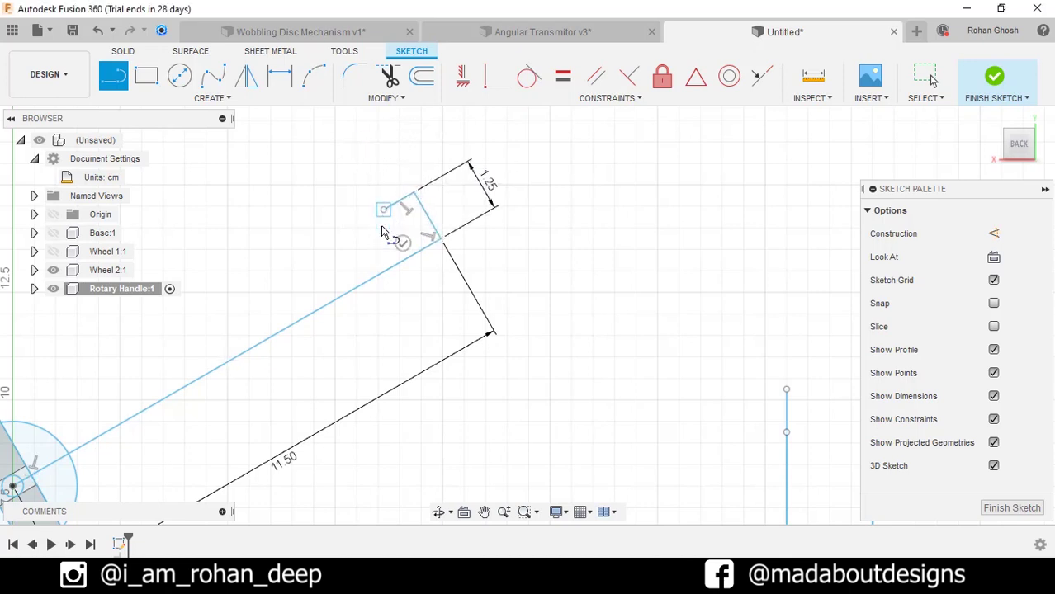
{"action": "left_click", "coordinate": [403, 242]}
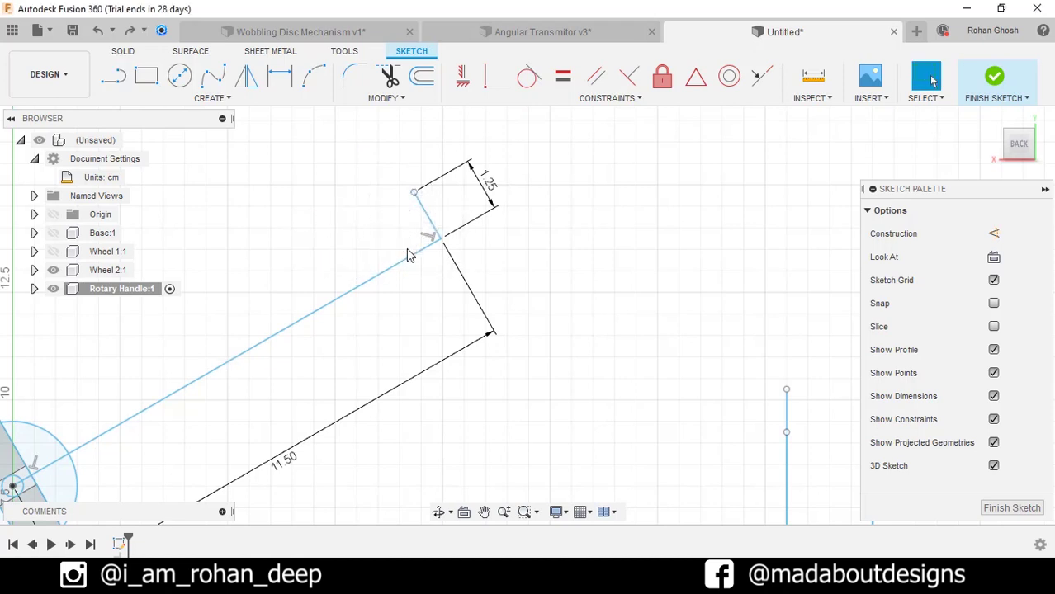
Step: Draw a 2 cm line from the hub's upper corner at 150°, parallel to the 11.5 cm centre line
{"action": "scroll", "coordinate": [408, 255], "scroll_direction": "down", "scroll_amount": 2}
{"action": "middle_click_drag", "start_coordinate": [419, 245], "coordinate": [542, 244]}
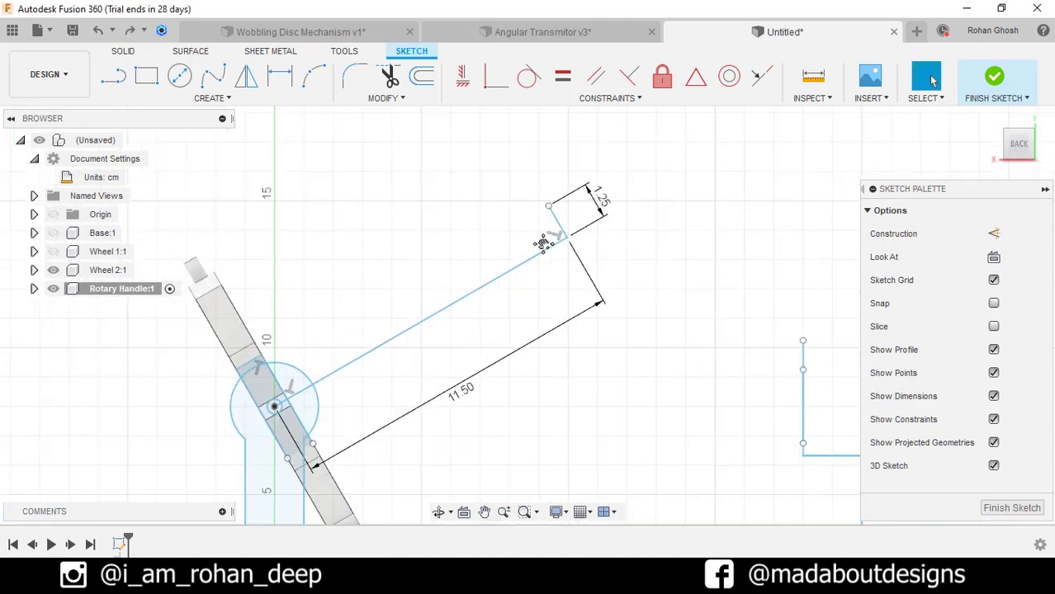
{"action": "left_click", "coordinate": [113, 77]}
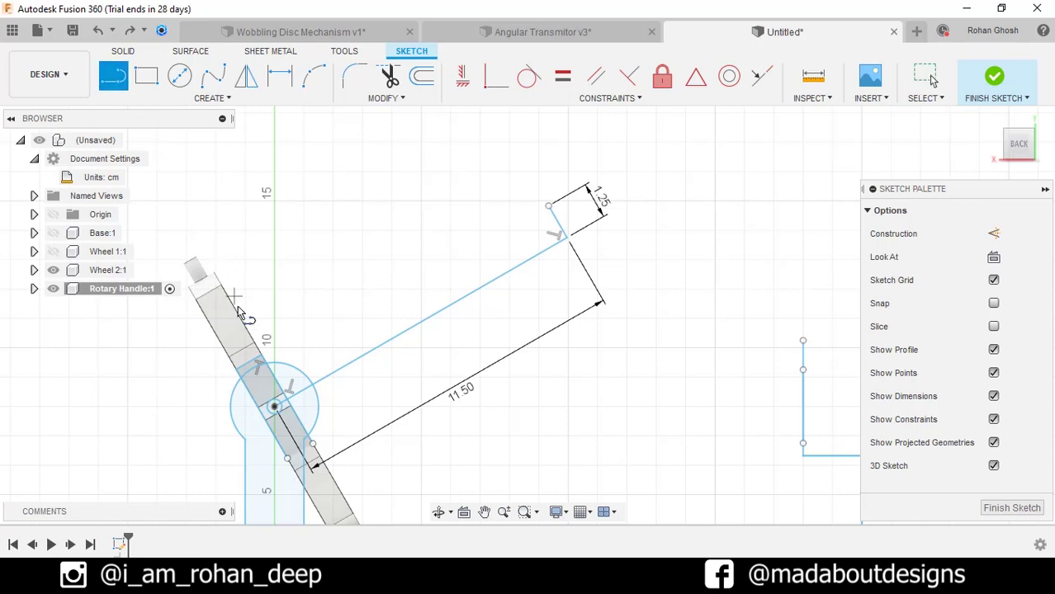
{"action": "left_click", "coordinate": [261, 360]}
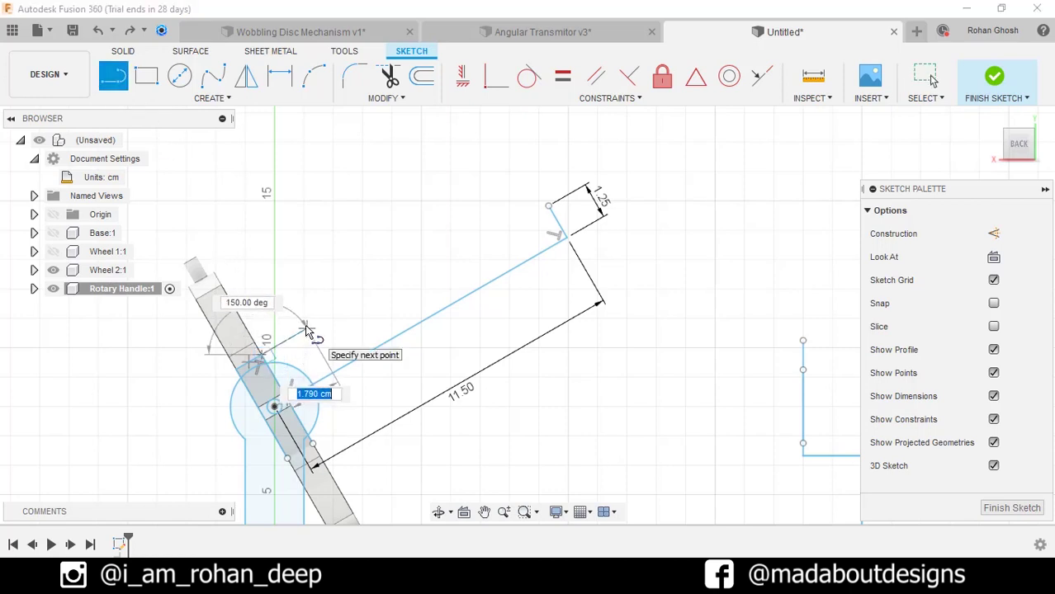
{"action": "key", "text": "Tab"}
{"action": "key", "text": "Return"}
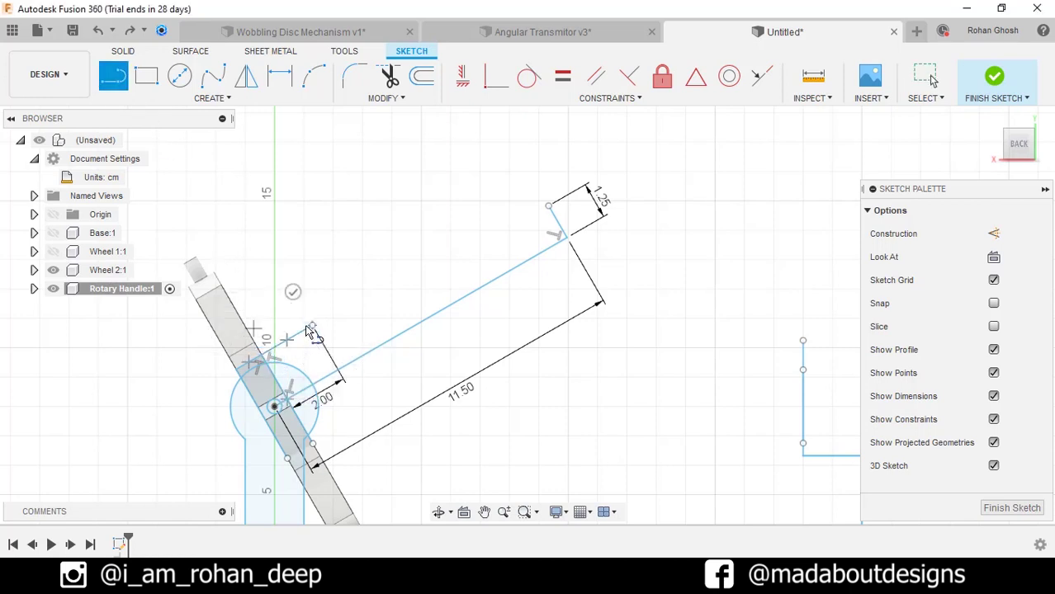
{"action": "key", "text": "Escape"}
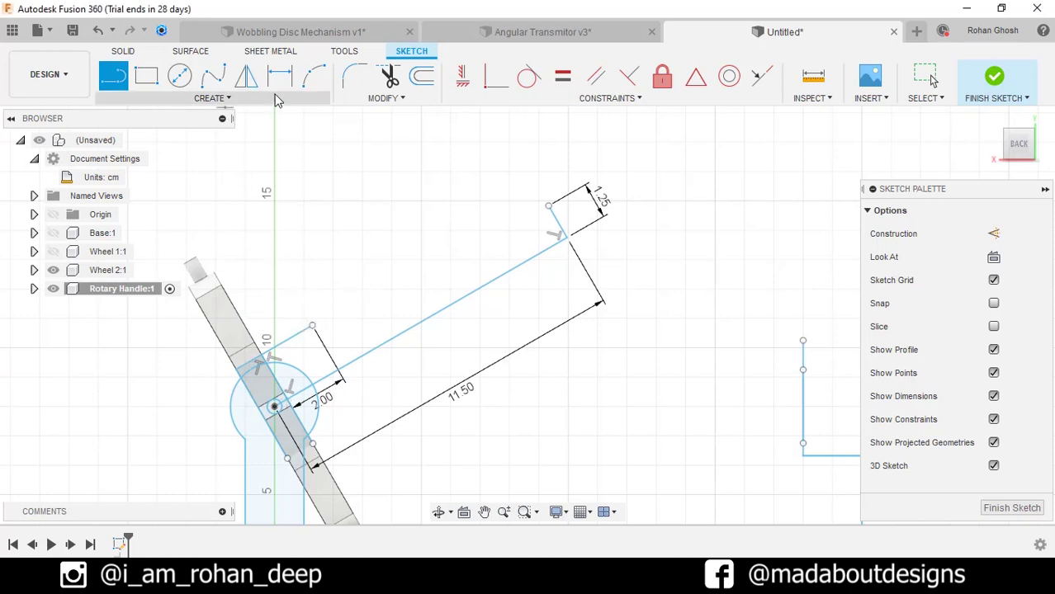
Step: Connect the free ends of the 2 cm and 1.25 cm lines with a three-point arc tangent to the 2 cm line
{"action": "left_click", "coordinate": [313, 77]}
{"action": "left_click", "coordinate": [312, 327]}
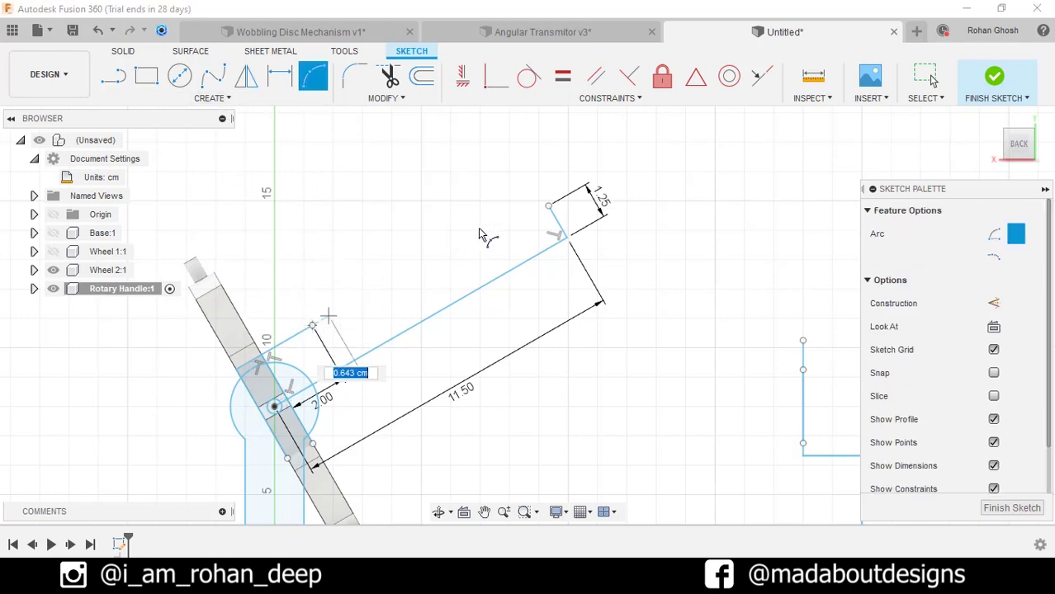
{"action": "scroll", "coordinate": [487, 229], "scroll_direction": "up", "scroll_amount": 2}
{"action": "left_click", "coordinate": [549, 206]}
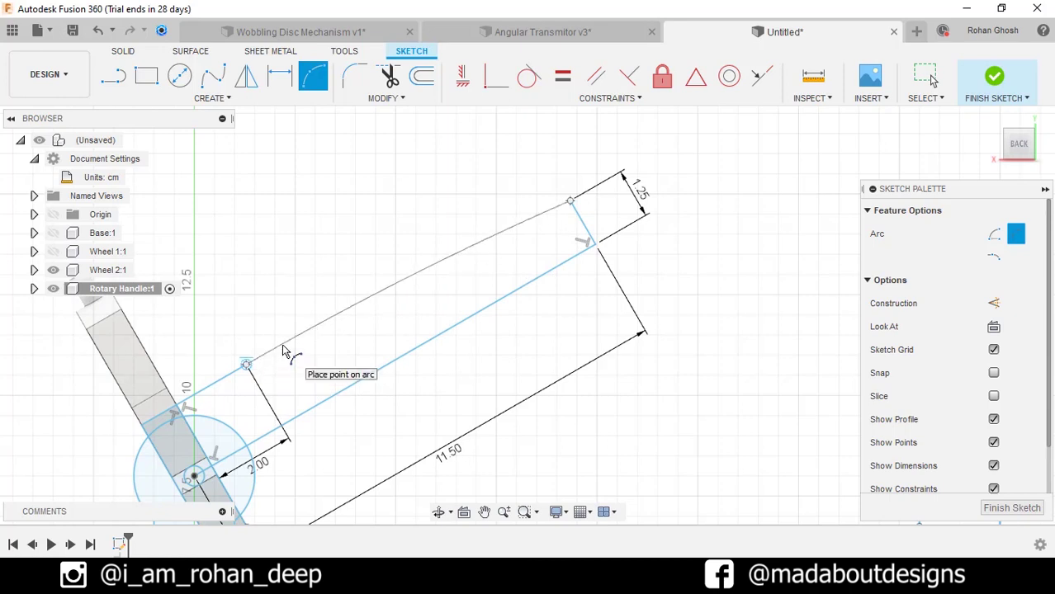
{"action": "left_click", "coordinate": [284, 350]}
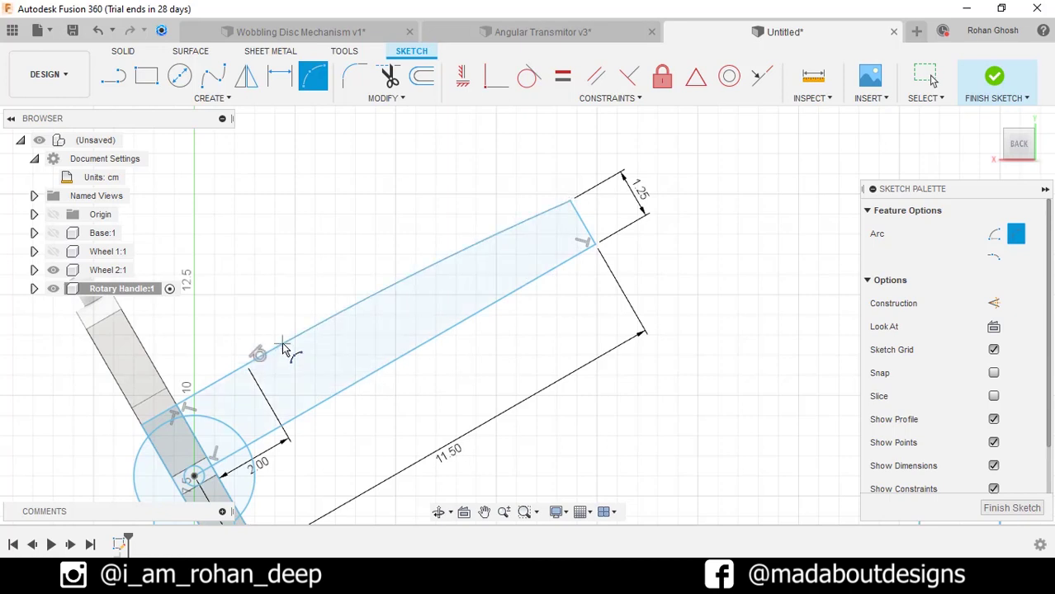
Step: Draw a three-point rectangle extending 1.25 cm outward from the 1.25 cm line at the slanted arm's free end
{"action": "scroll", "coordinate": [283, 342], "scroll_direction": "down", "scroll_amount": 2}
{"action": "left_click", "coordinate": [146, 76]}
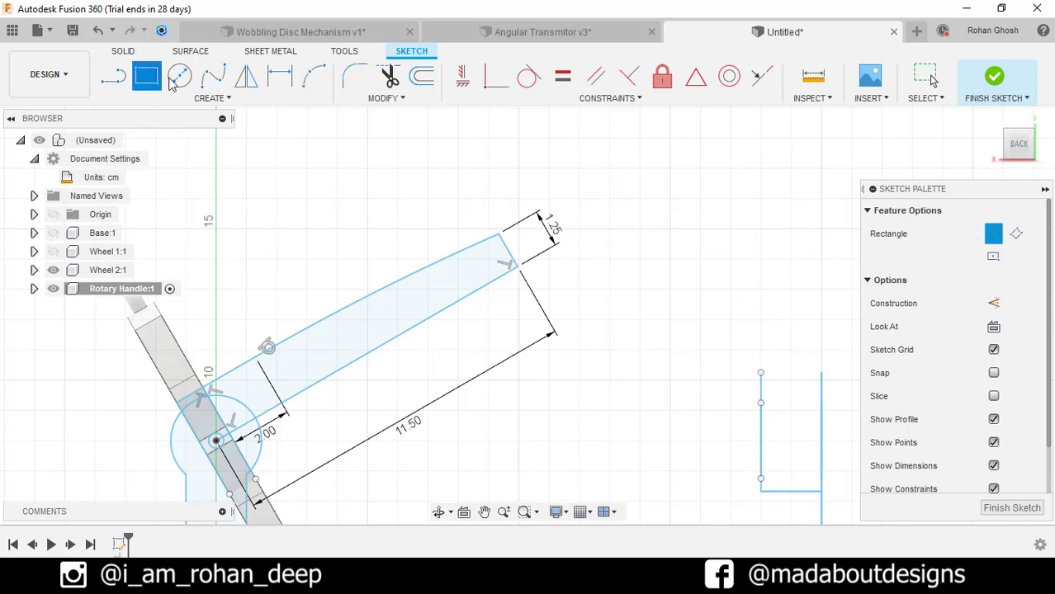
{"action": "left_click", "coordinate": [1016, 233]}
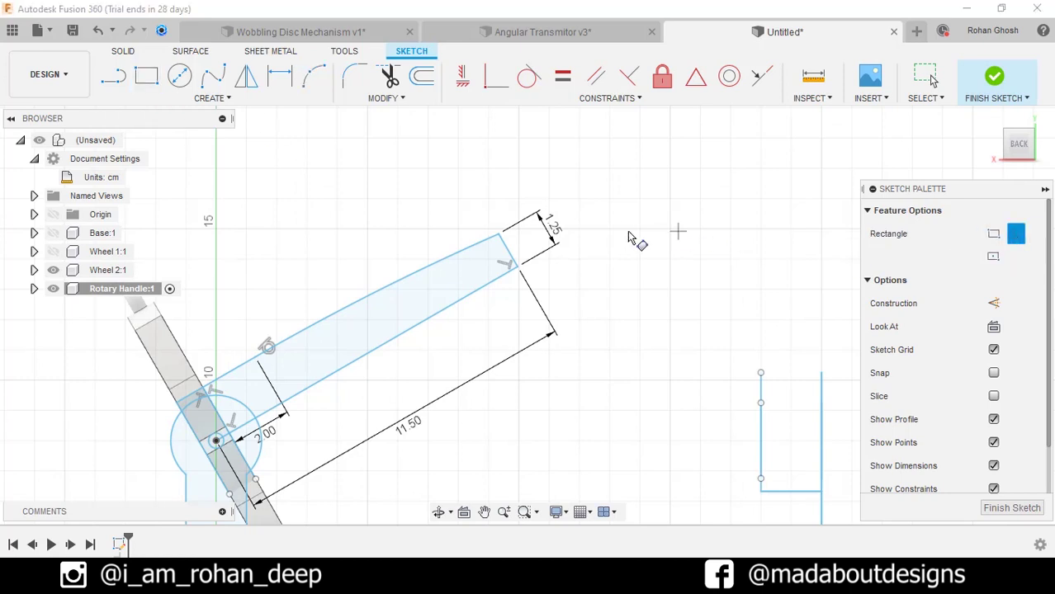
{"action": "left_click", "coordinate": [499, 234]}
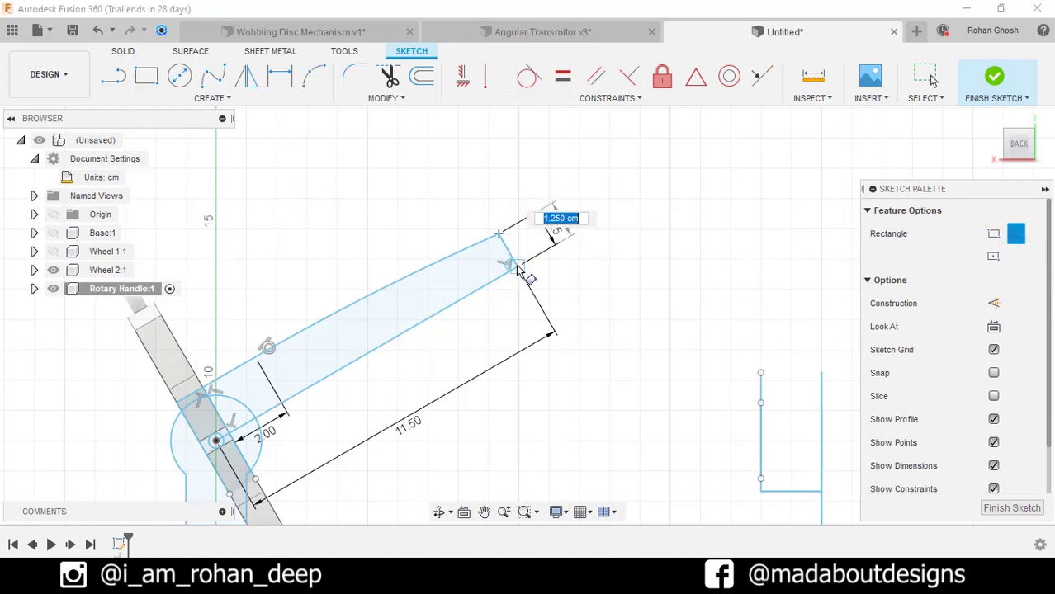
{"action": "left_click", "coordinate": [516, 265]}
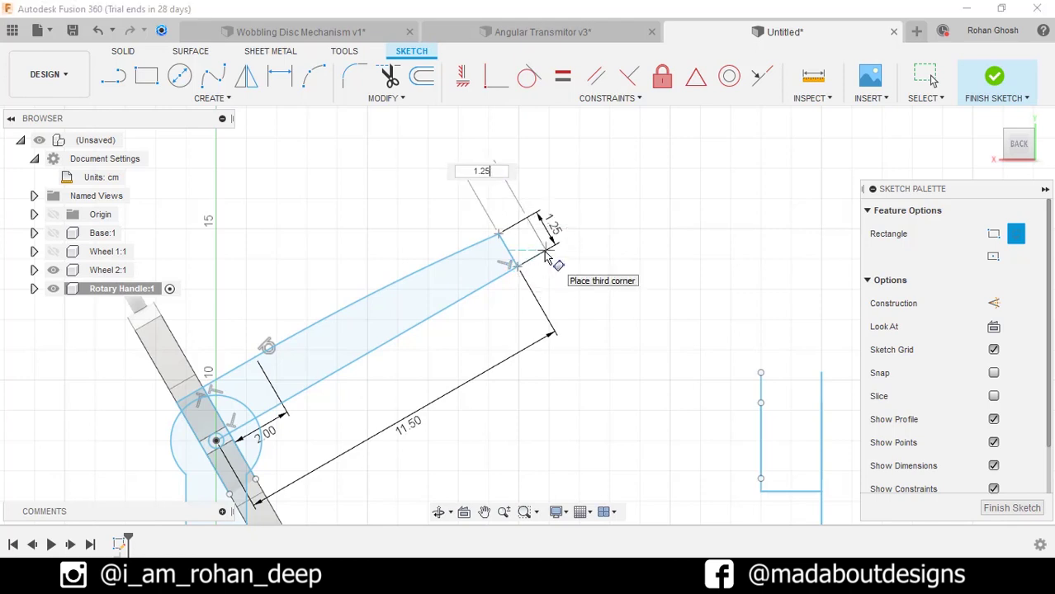
{"action": "type", "text": "1.25"}
{"action": "key", "text": "Tab"}
{"action": "key", "text": "Return"}
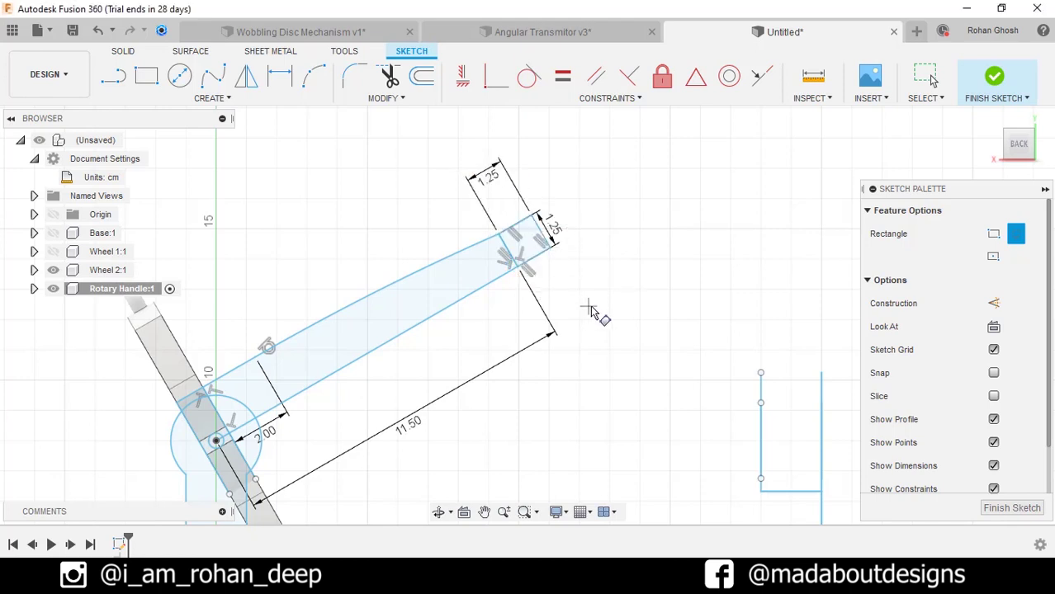
Step: Draw a horizontal three-point rectangle, 1.25 cm high and 10 cm long, across the projected base support, level with the middle point on its inner edge
{"action": "scroll", "coordinate": [578, 298], "scroll_direction": "down", "scroll_amount": 2}
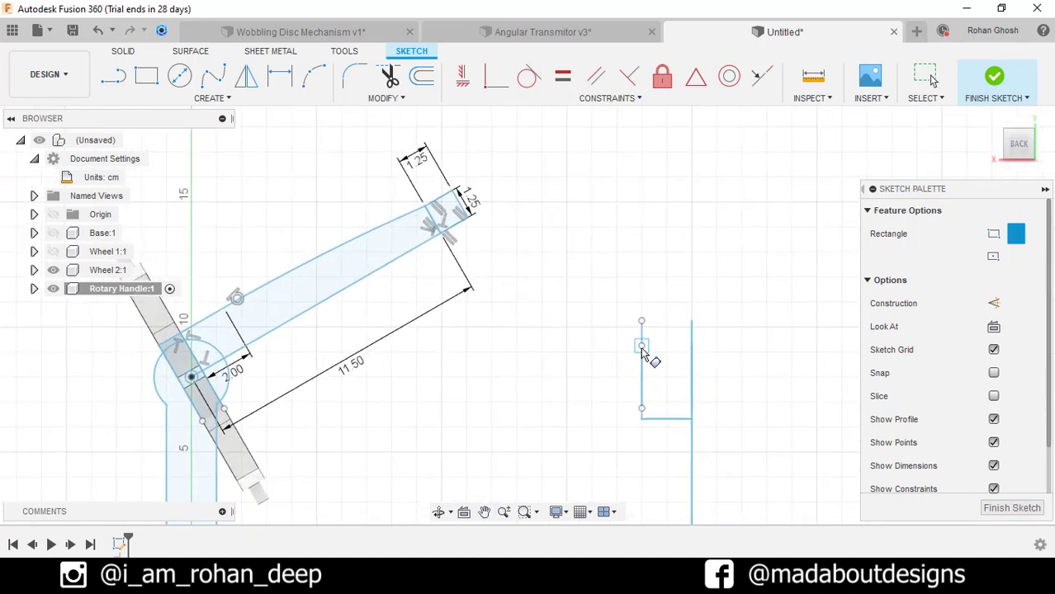
{"action": "left_click", "coordinate": [531, 345]}
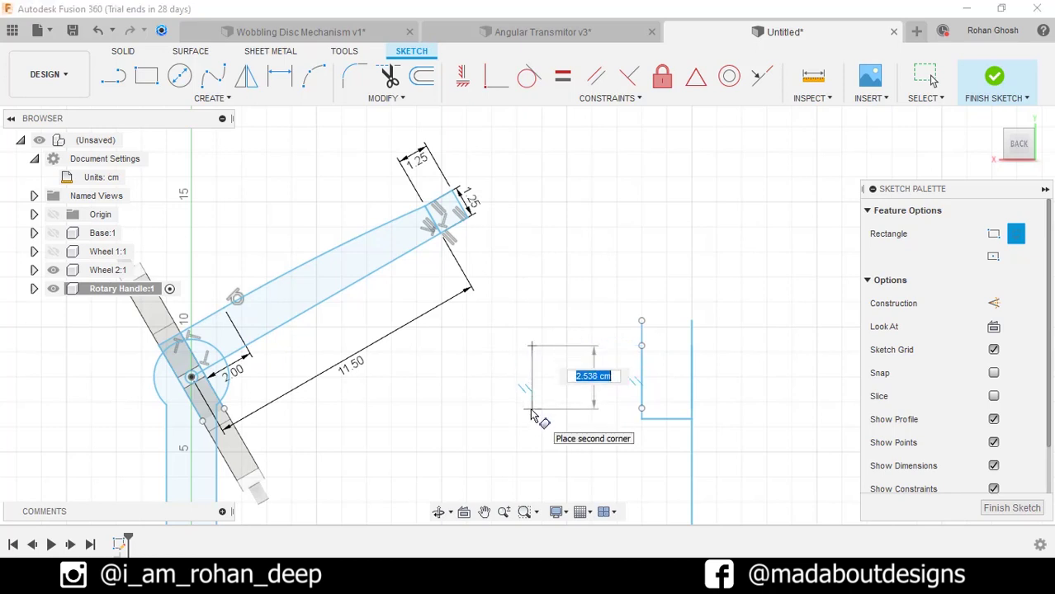
{"action": "type", "text": "1.25"}
{"action": "key", "text": "Tab"}
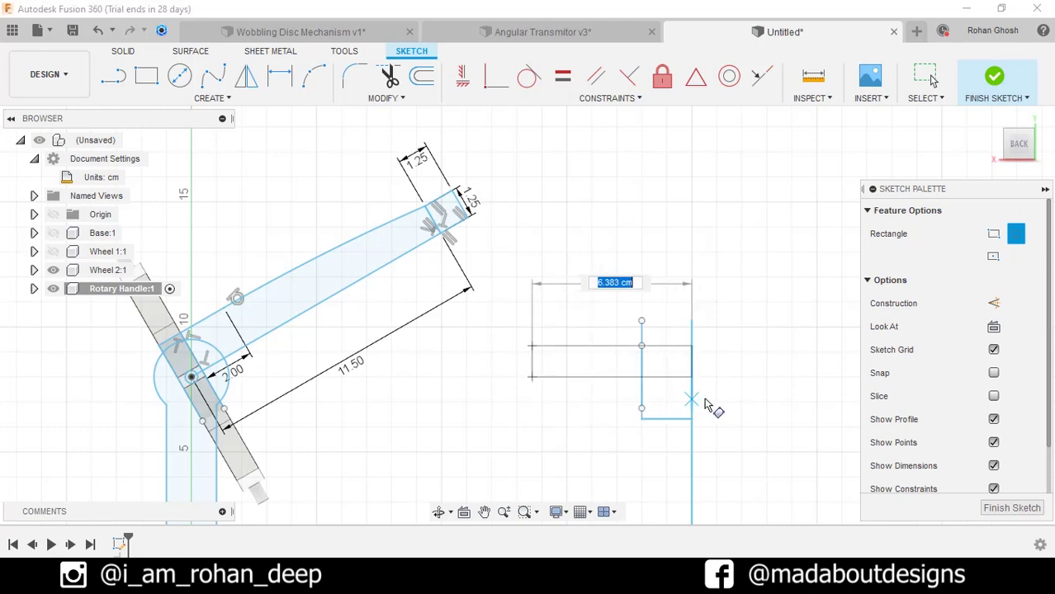
{"action": "key", "text": "Tab"}
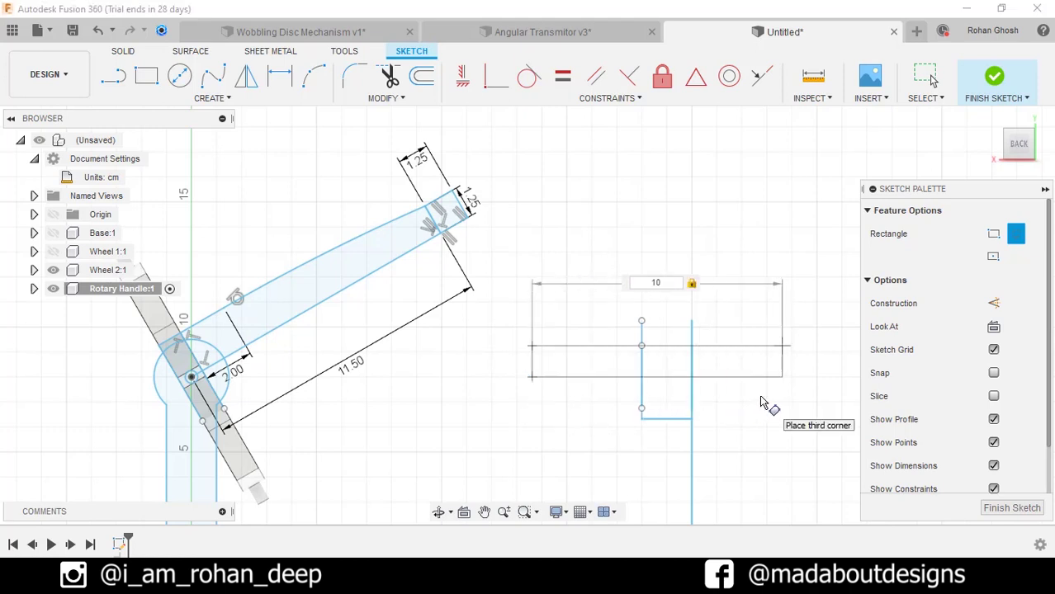
{"action": "key", "text": "Return"}
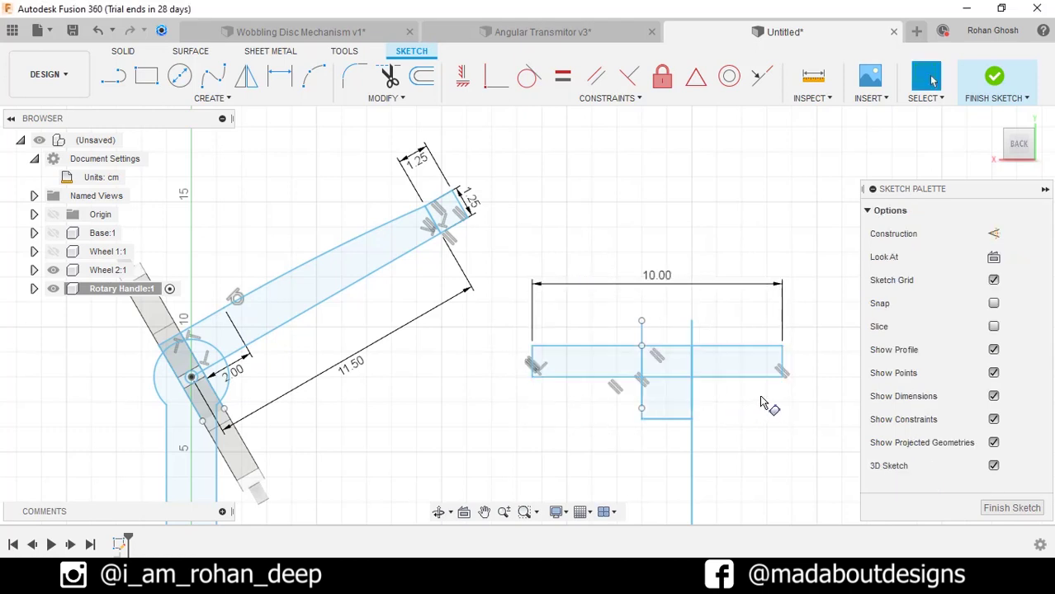
Step: Dimension the distance from the base support's outer vertical edge to the 10 cm bar's outer end as 1.25 cm
{"action": "left_click", "coordinate": [280, 76]}
{"action": "scroll", "coordinate": [734, 348], "scroll_direction": "up", "scroll_amount": 3}
{"action": "left_click", "coordinate": [678, 343]}
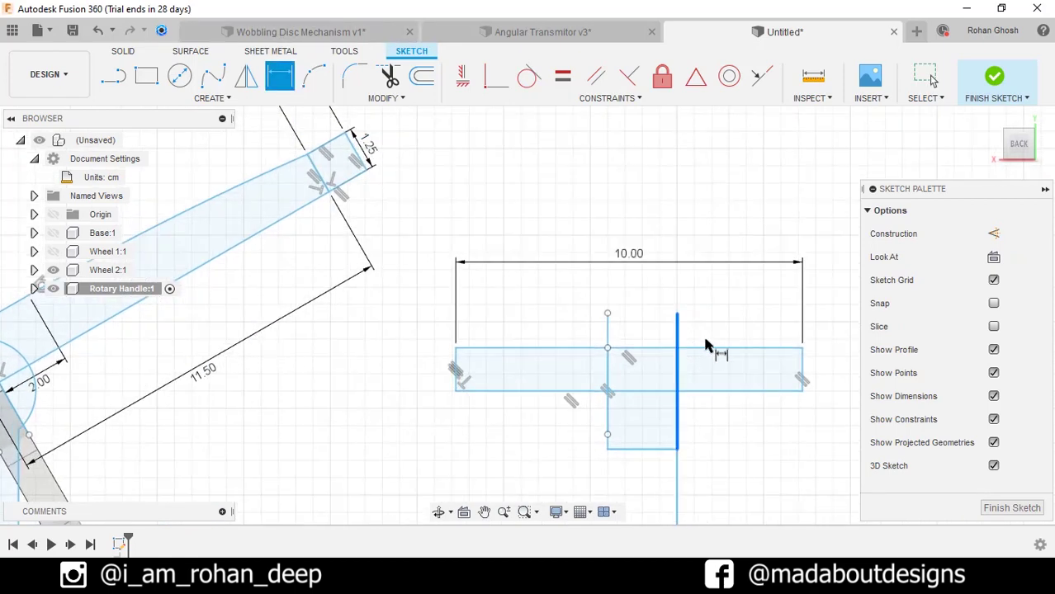
{"action": "left_click", "coordinate": [801, 375]}
{"action": "left_click", "coordinate": [745, 231]}
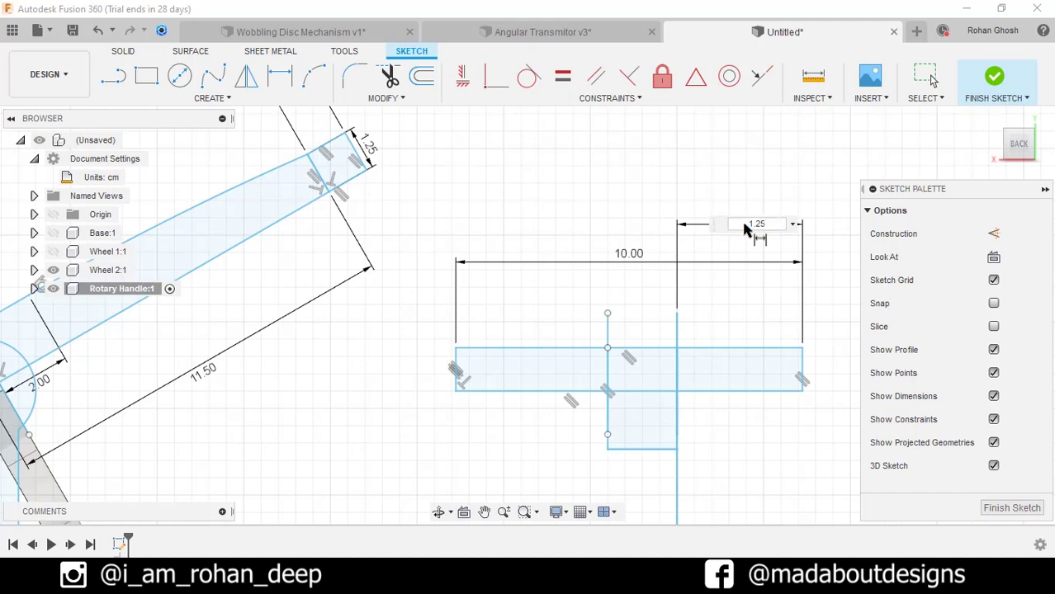
{"action": "key", "text": "Return"}
{"action": "scroll", "coordinate": [751, 237], "scroll_direction": "down", "scroll_amount": 2}
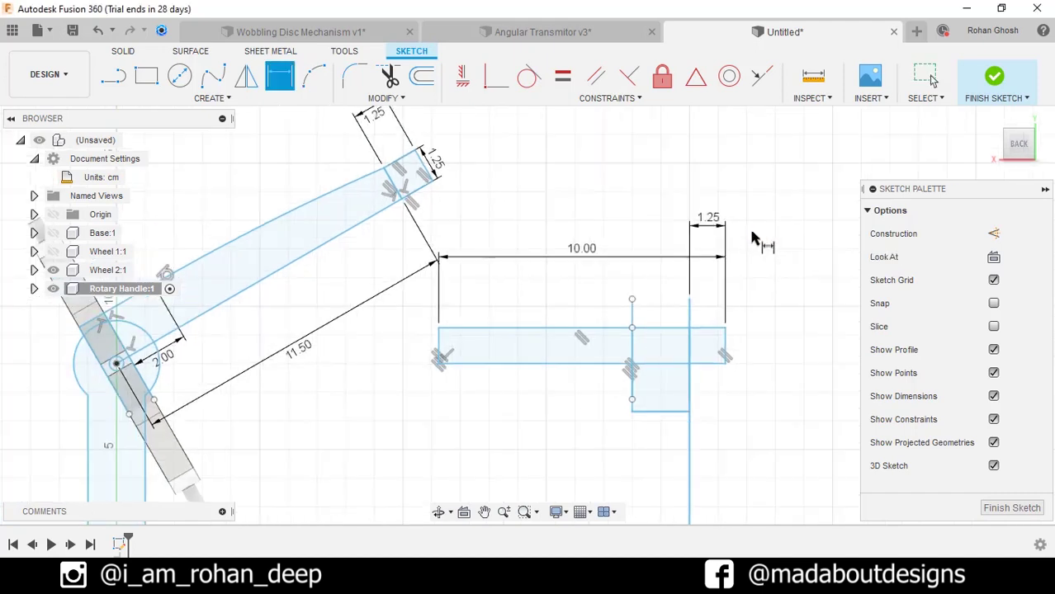
{"action": "key", "text": "Escape"}
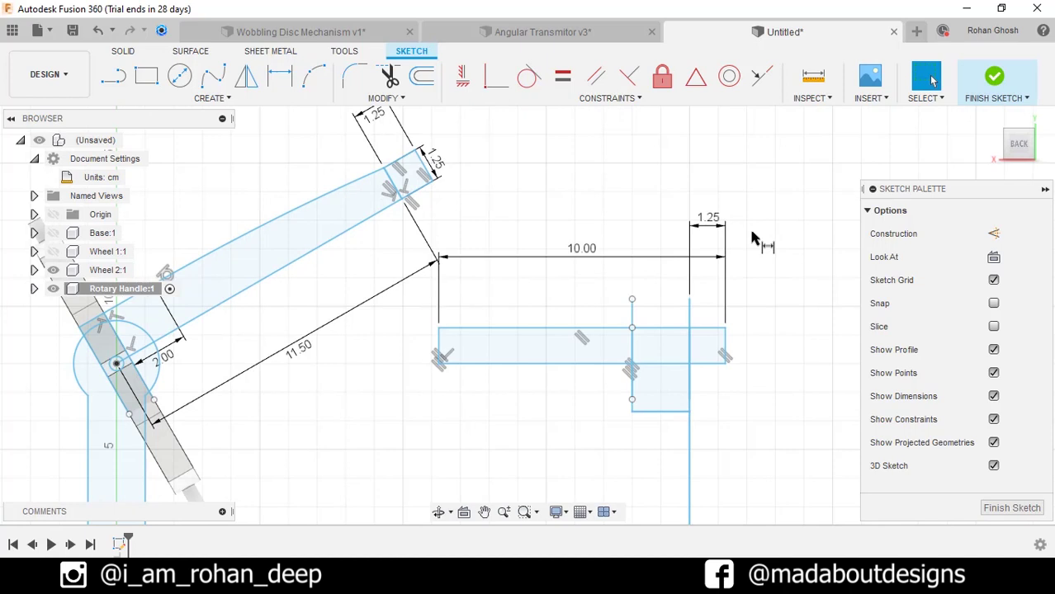
Step: Hide the sketch dimensions and draw a three-point rectangle from the end square's lower side to the lower edge of the 10 cm bar
{"action": "left_click", "coordinate": [995, 397]}
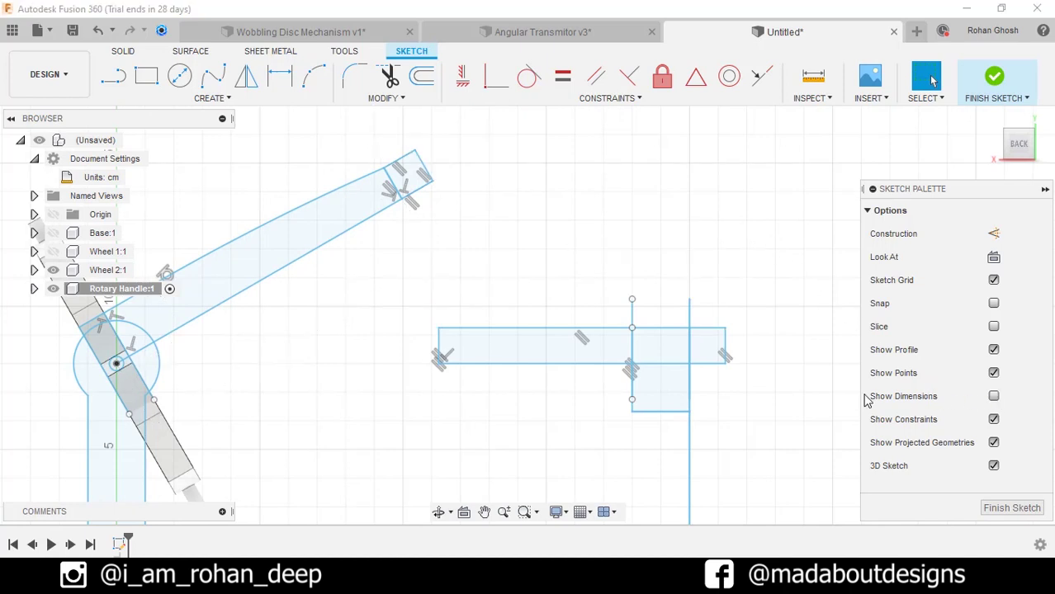
{"action": "scroll", "coordinate": [790, 404], "scroll_direction": "down", "scroll_amount": 2}
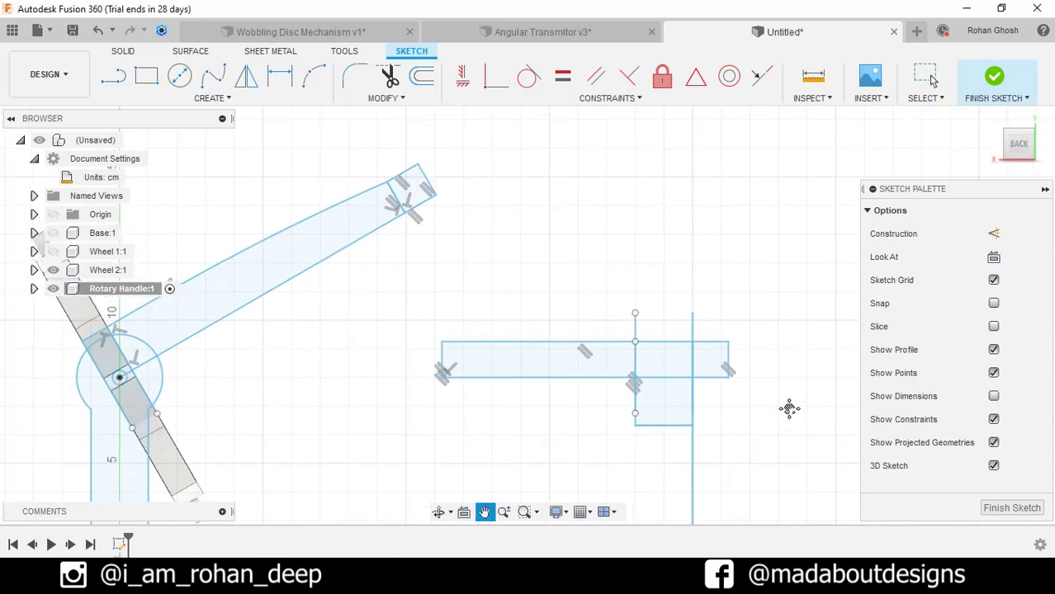
{"action": "left_click", "coordinate": [146, 76]}
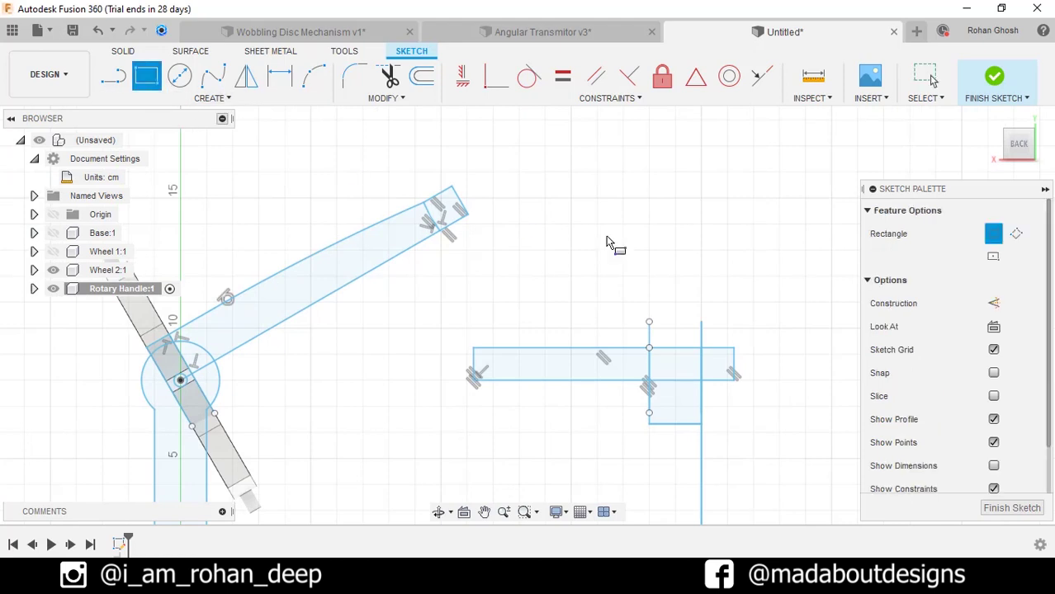
{"action": "left_click", "coordinate": [1016, 233]}
{"action": "left_click", "coordinate": [467, 214]}
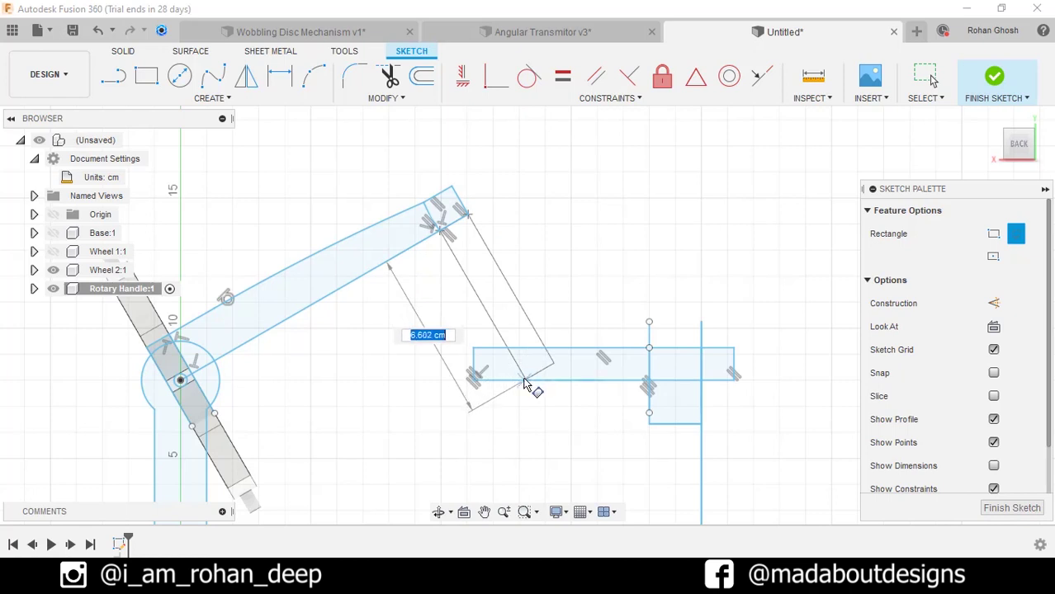
{"action": "left_click", "coordinate": [566, 383]}
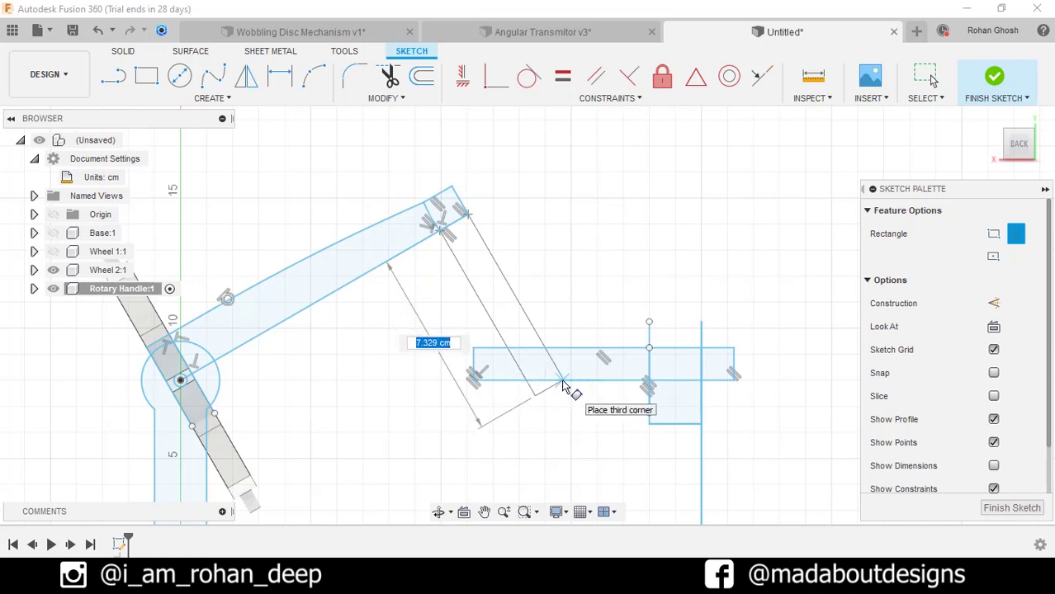
{"action": "left_click", "coordinate": [609, 422]}
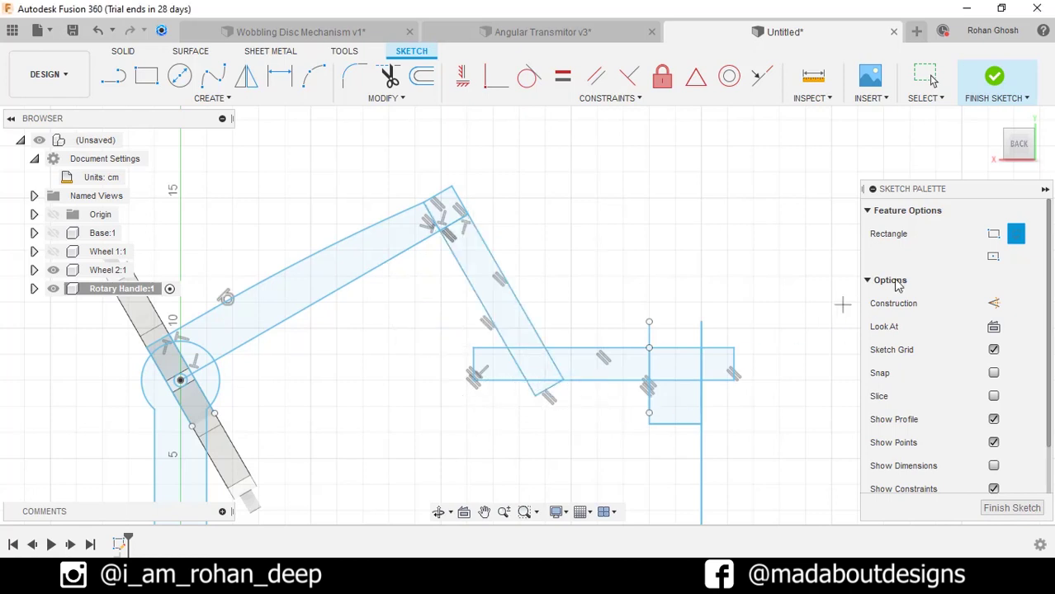
Step: Draw a two-point rectangle 1.25 cm wide and 5 cm high, downward from the 10 cm bar's outer upper corner
{"action": "left_click", "coordinate": [994, 233]}
{"action": "middle_click_drag", "start_coordinate": [784, 355], "coordinate": [723, 282]}
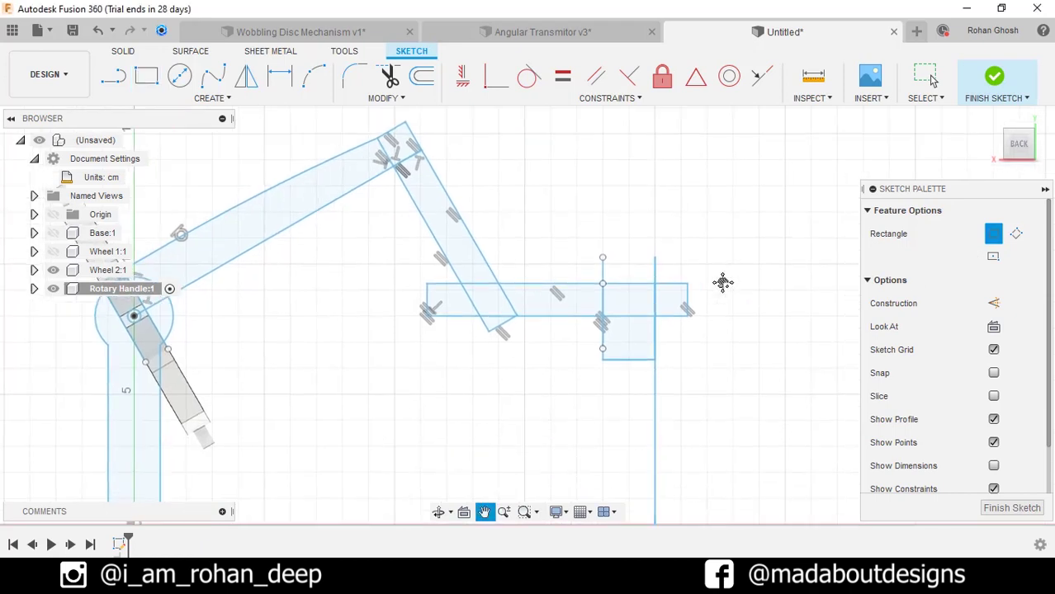
{"action": "left_click", "coordinate": [689, 285]}
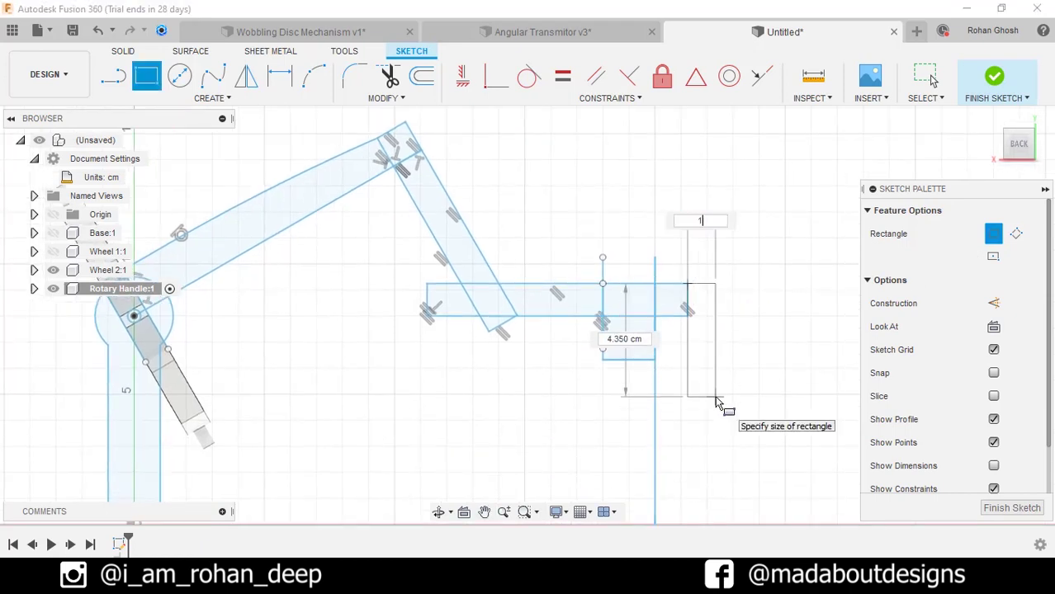
{"action": "type", "text": "1.25"}
{"action": "key", "text": "Tab"}
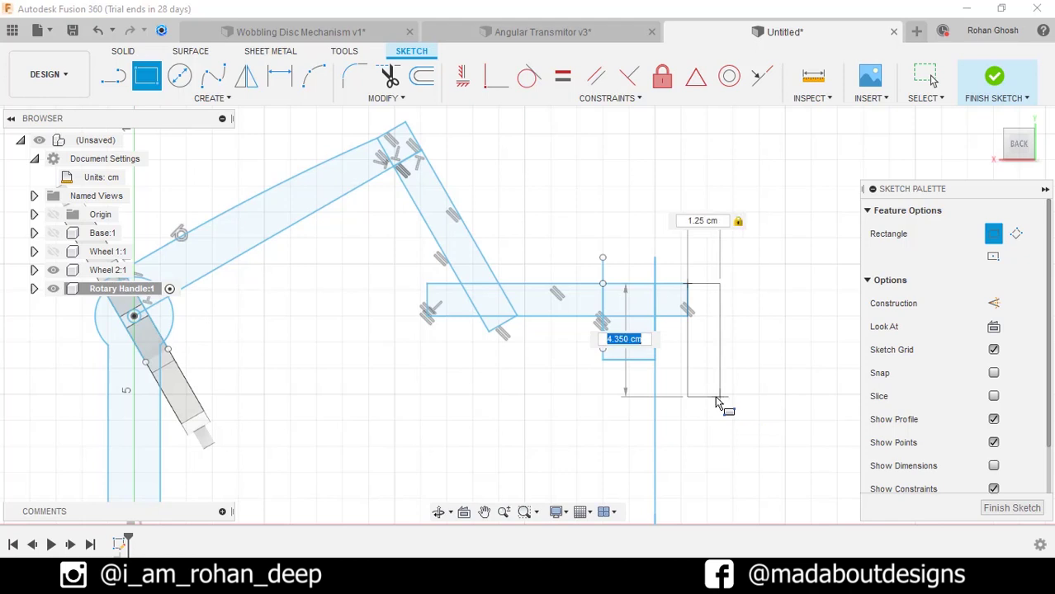
{"action": "type", "text": "5"}
{"action": "key", "text": "Tab"}
{"action": "key", "text": "Return"}
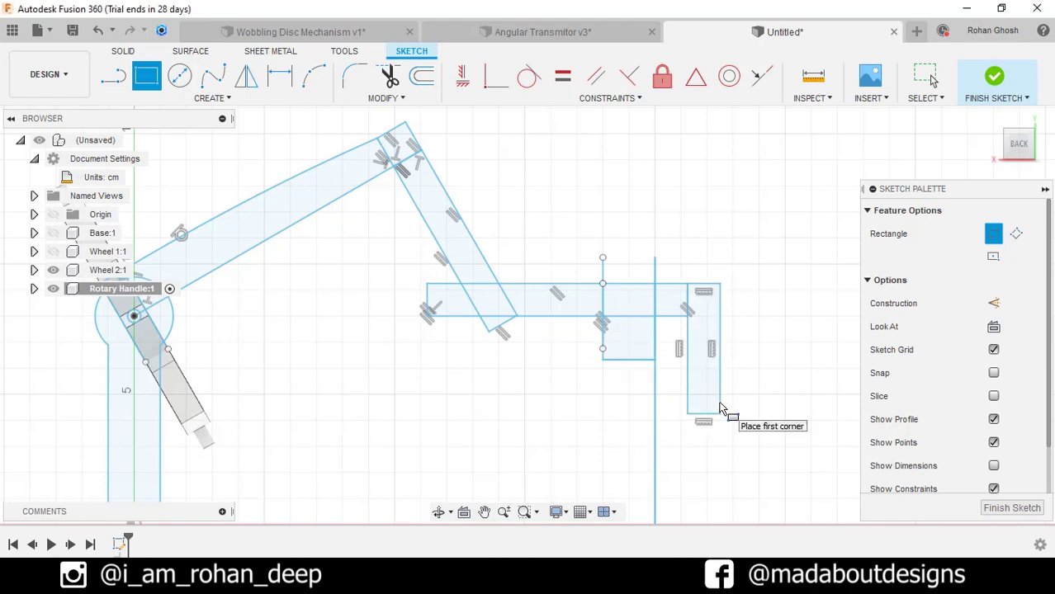
Step: Draw a handle grip rectangle 2.5 cm wide and 1.25 cm high, outward from the outer lower corner of the 5 cm rectangle
{"action": "left_click", "coordinate": [720, 413]}
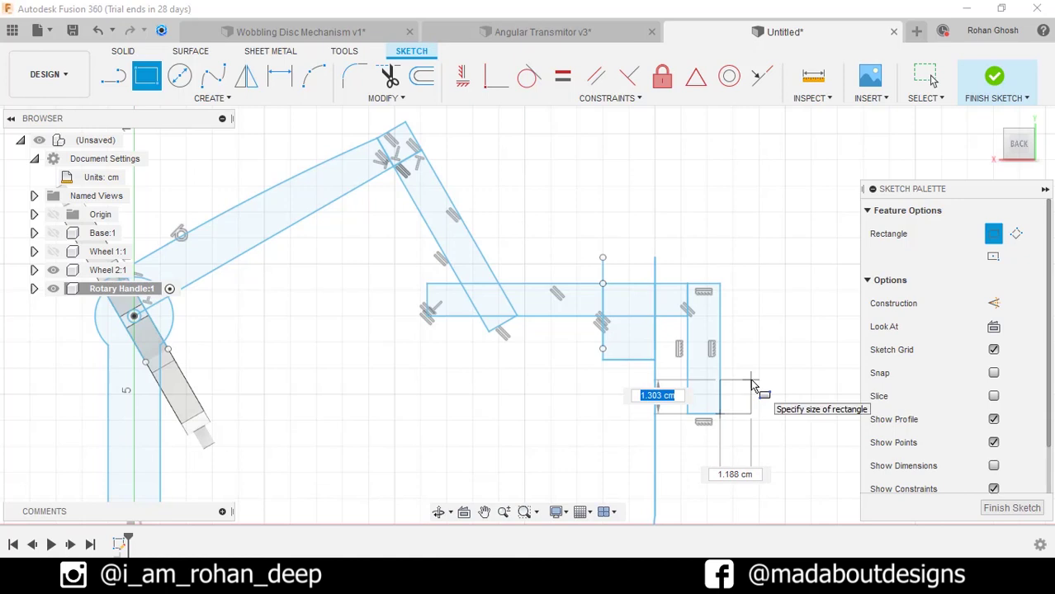
{"action": "type", "text": "1.25"}
{"action": "key", "text": "Tab"}
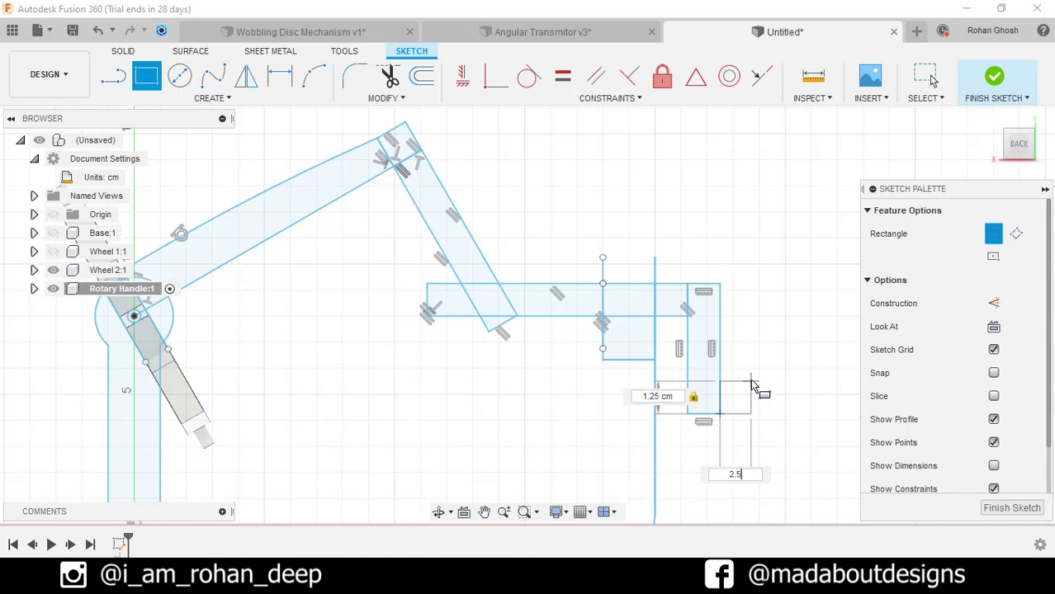
{"action": "type", "text": "2.5"}
{"action": "key", "text": "Return"}
{"action": "key", "text": "Escape"}
Step: Draw a line from Wheel 2's hub centre to the midpoint of the line across the hub's upper end
{"action": "scroll", "coordinate": [670, 406], "scroll_direction": "down", "scroll_amount": 2}
{"action": "scroll", "coordinate": [418, 324], "scroll_direction": "up", "scroll_amount": 3}
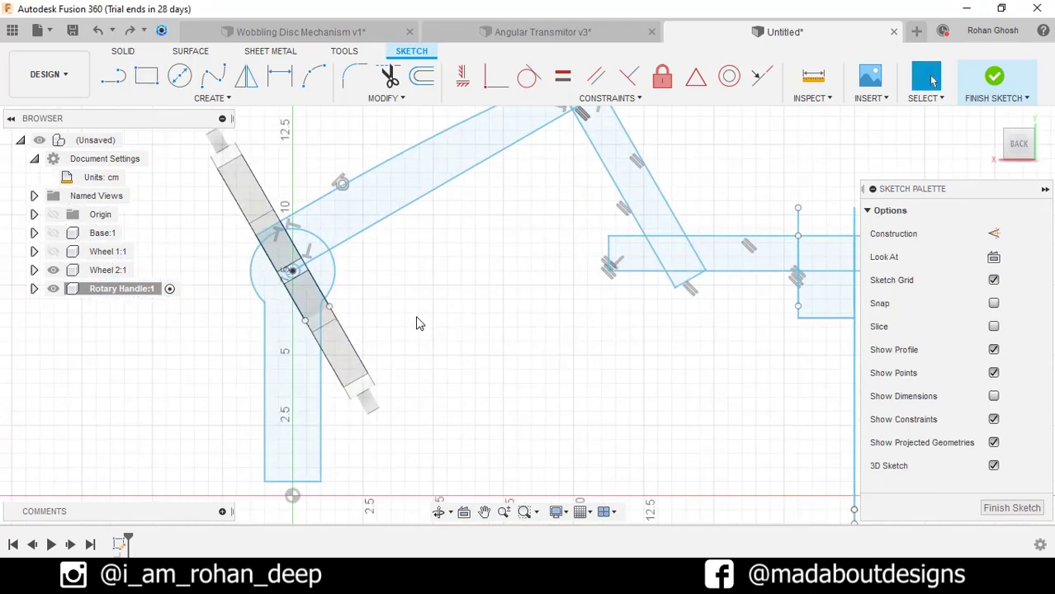
{"action": "scroll", "coordinate": [436, 340], "scroll_direction": "down", "scroll_amount": 1}
{"action": "left_click", "coordinate": [116, 78]}
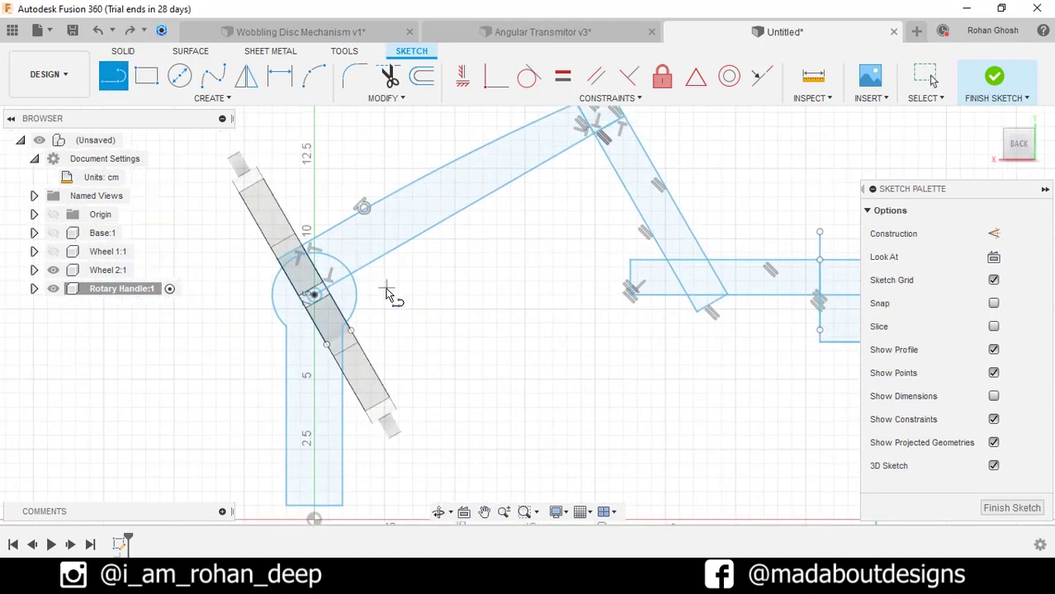
{"action": "scroll", "coordinate": [335, 288], "scroll_direction": "up", "scroll_amount": 2}
{"action": "left_click", "coordinate": [291, 301]}
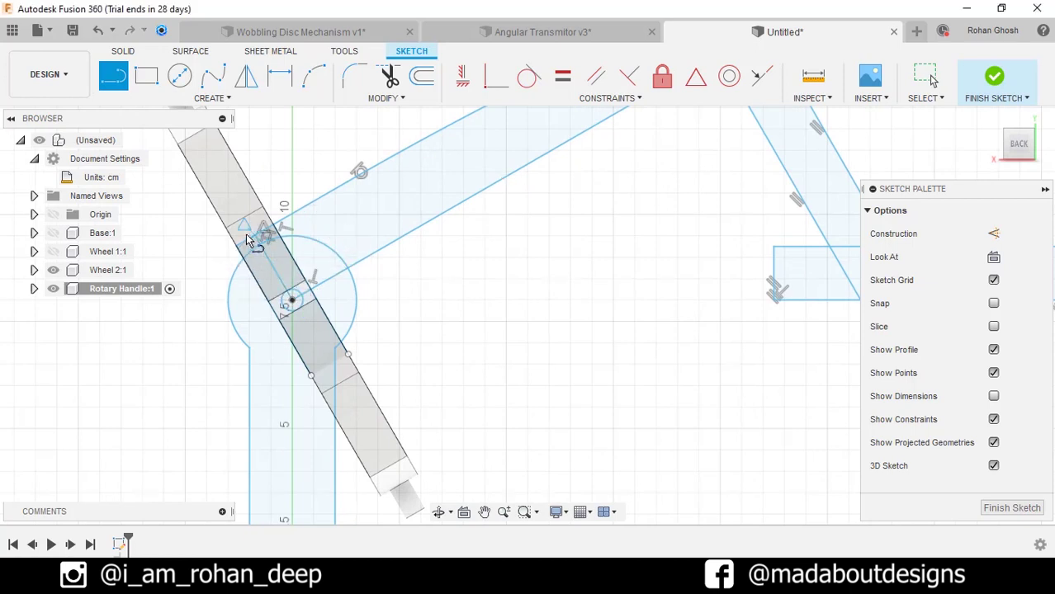
{"action": "key", "text": "Escape"}
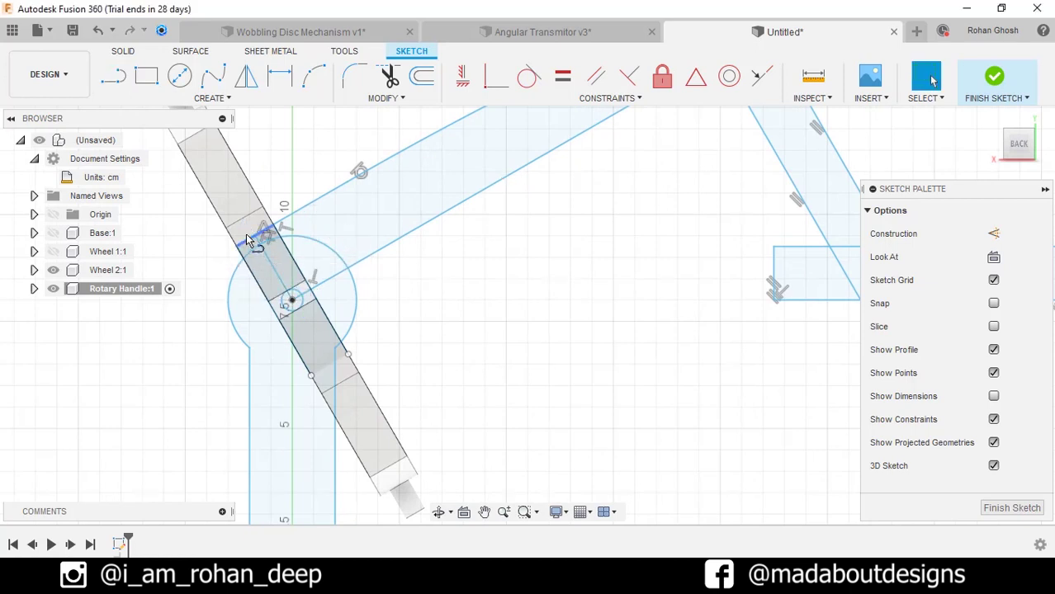
Step: Delete the projected base outline around the hub and the small projected circle at the hub centre
{"action": "double_click", "coordinate": [358, 297]}
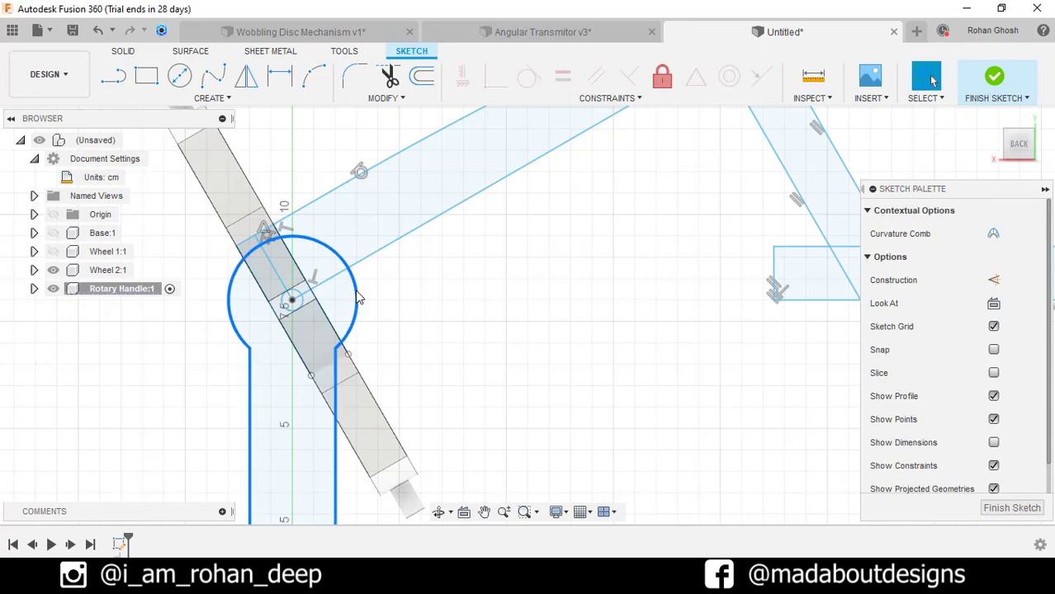
{"action": "key", "text": "Delete"}
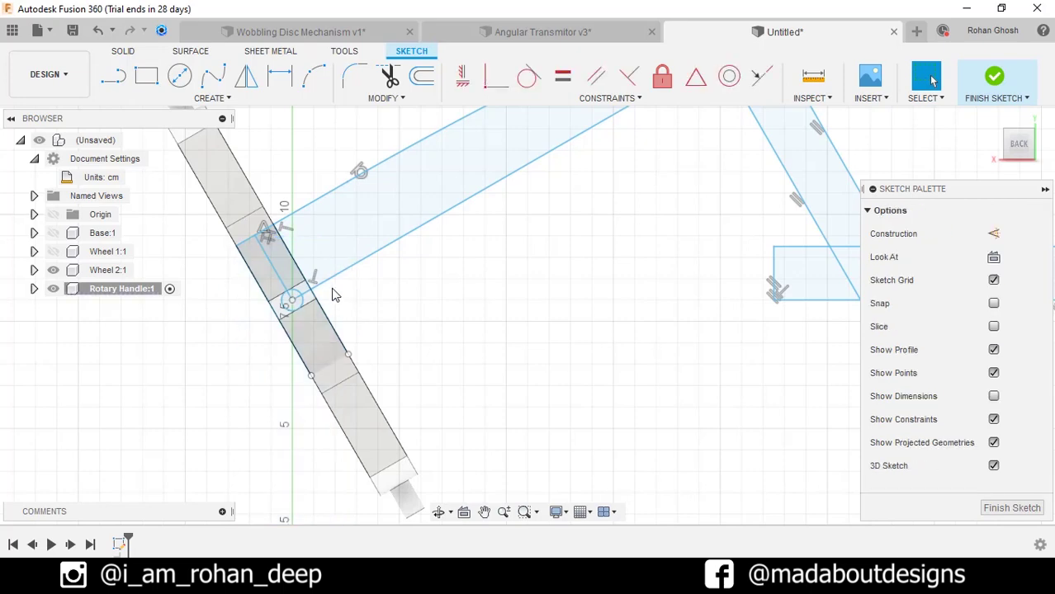
{"action": "scroll", "coordinate": [331, 297], "scroll_direction": "up", "scroll_amount": 3}
{"action": "left_click", "coordinate": [291, 314]}
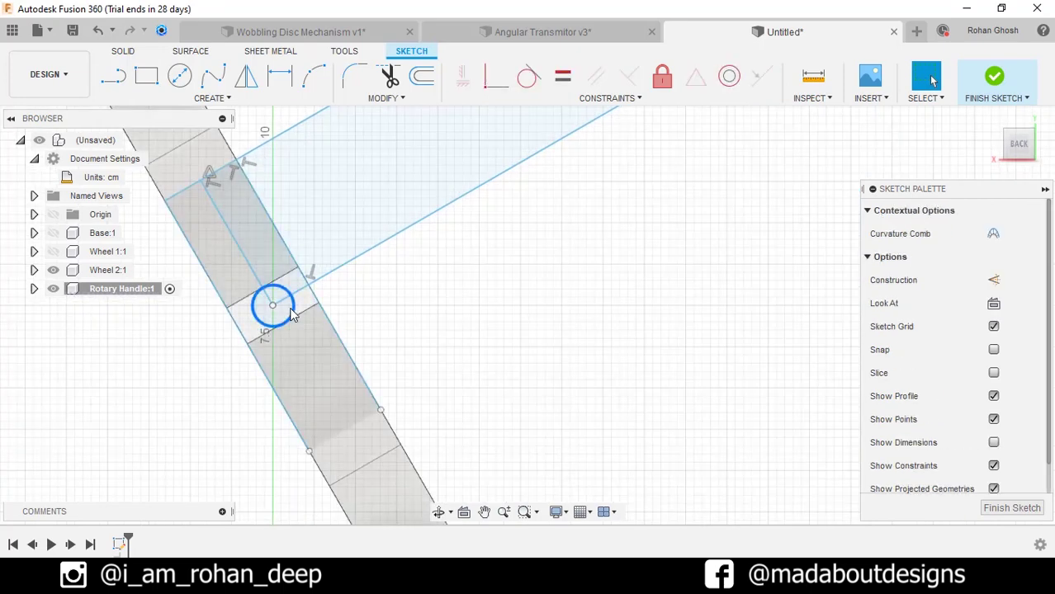
{"action": "key", "text": "Delete"}
{"action": "scroll", "coordinate": [347, 297], "scroll_direction": "down", "scroll_amount": 5}
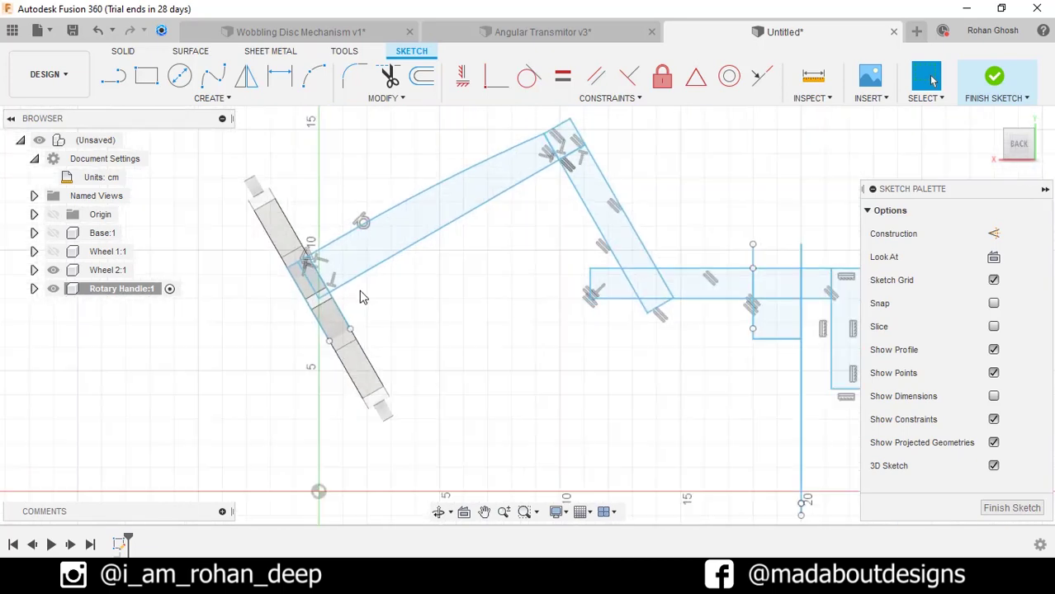
{"action": "middle_click_drag", "start_coordinate": [423, 248], "coordinate": [413, 336]}
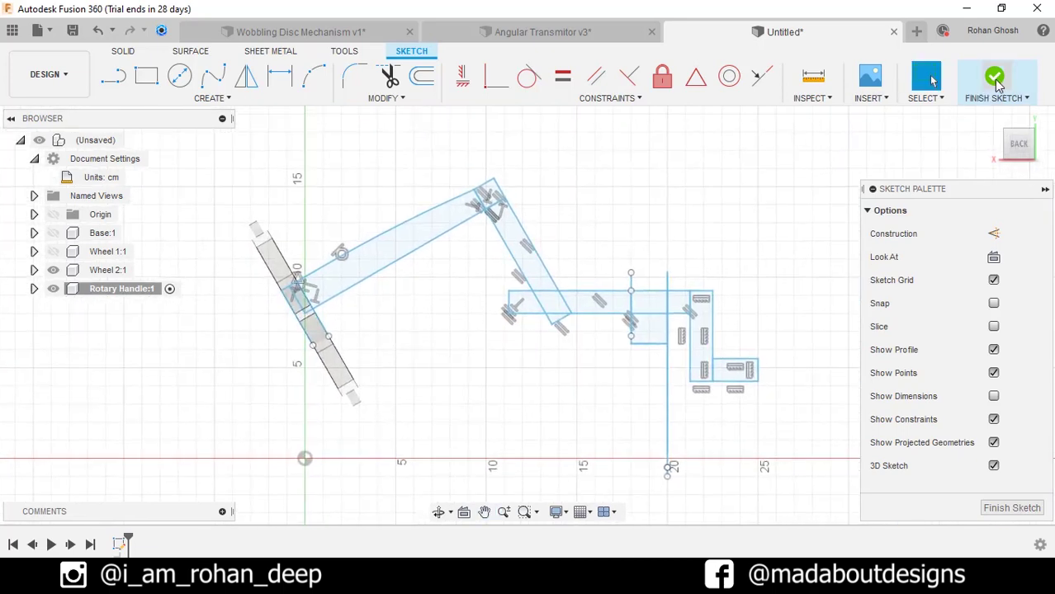
Step: Finish the sketch and revolve the two profiles of the tapered hub shaft 360° about their lower edge as a new body
{"action": "left_click", "coordinate": [994, 77]}
{"action": "middle_click_drag", "start_coordinate": [698, 219], "coordinate": [537, 212], "text": "shift"}
{"action": "left_click", "coordinate": [213, 88]}
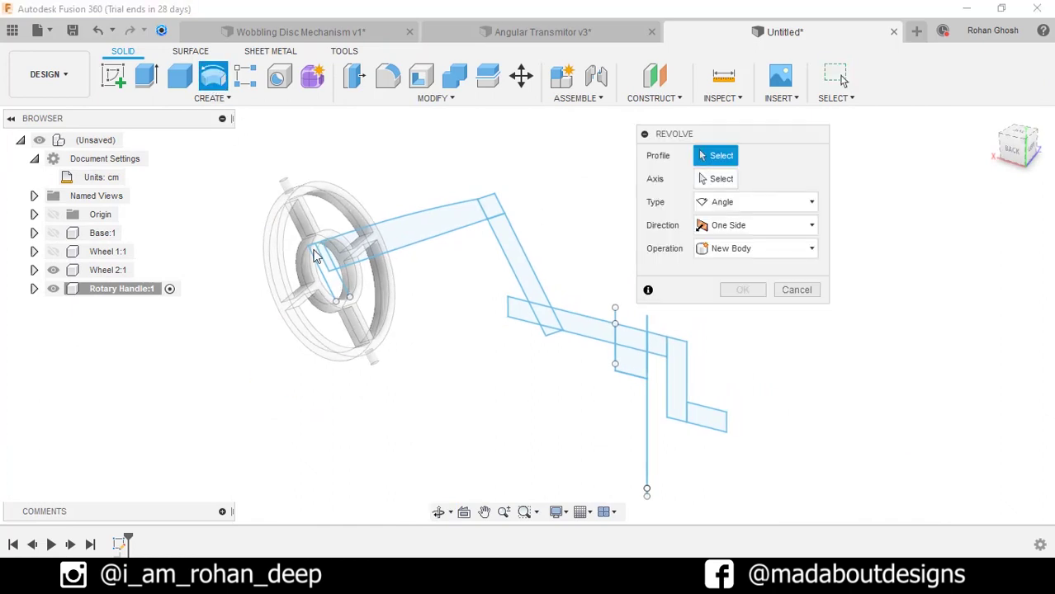
{"action": "scroll", "coordinate": [322, 260], "scroll_direction": "up", "scroll_amount": 5}
{"action": "left_click", "coordinate": [334, 261]}
{"action": "left_click", "coordinate": [384, 244]}
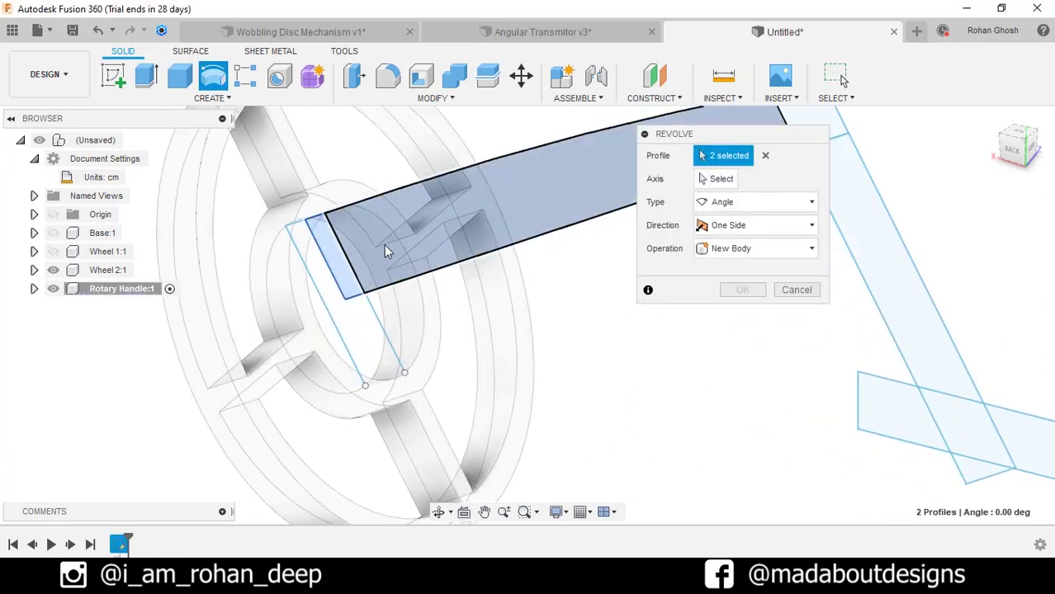
{"action": "scroll", "coordinate": [384, 245], "scroll_direction": "down", "scroll_amount": 3}
{"action": "left_click", "coordinate": [735, 179]}
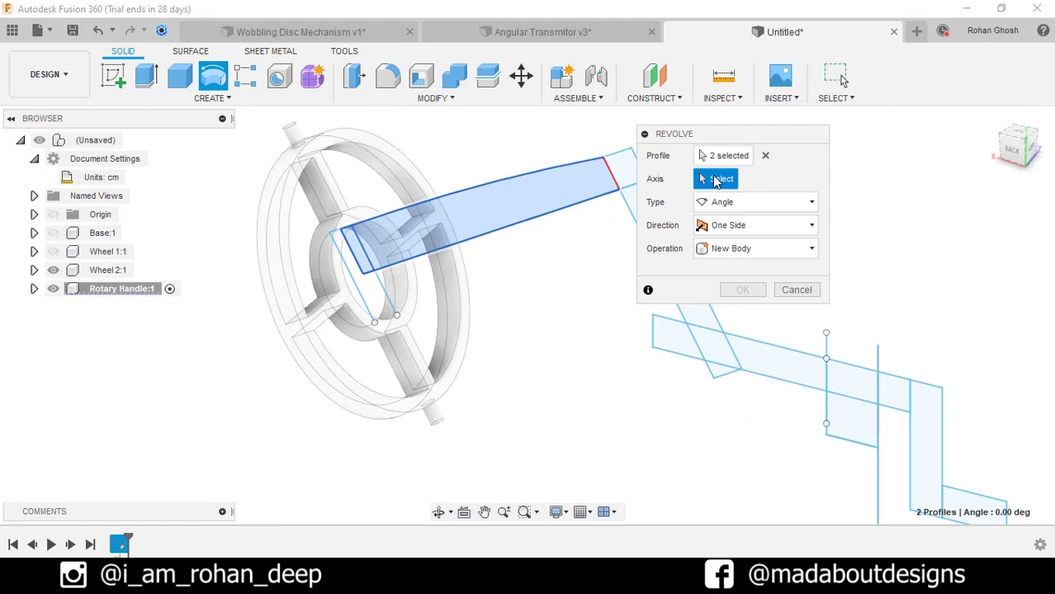
{"action": "left_click", "coordinate": [558, 207]}
{"action": "scroll", "coordinate": [578, 308], "scroll_direction": "down", "scroll_amount": 3}
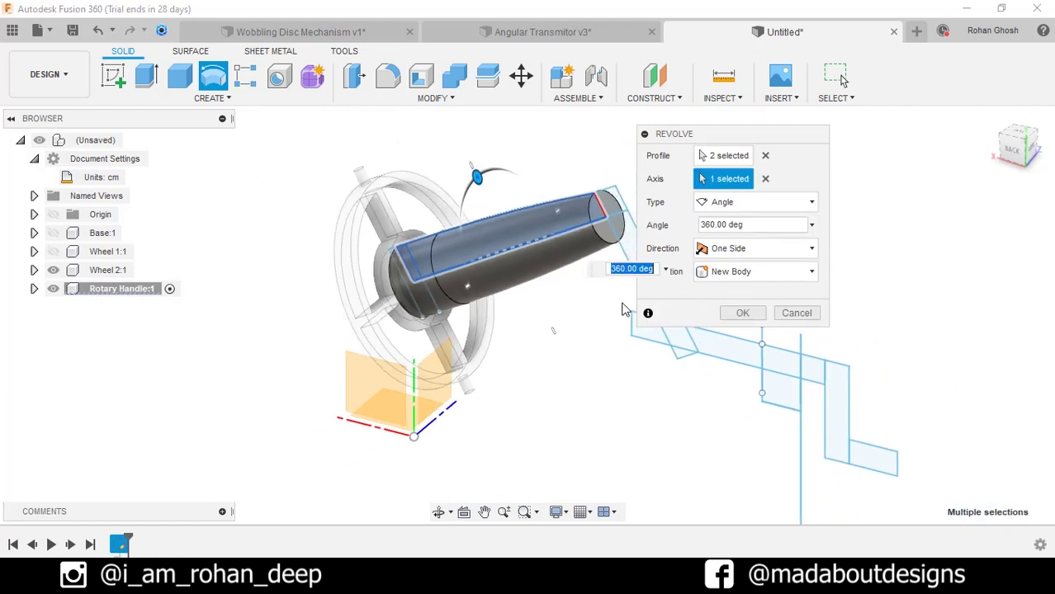
{"action": "left_click", "coordinate": [743, 313]}
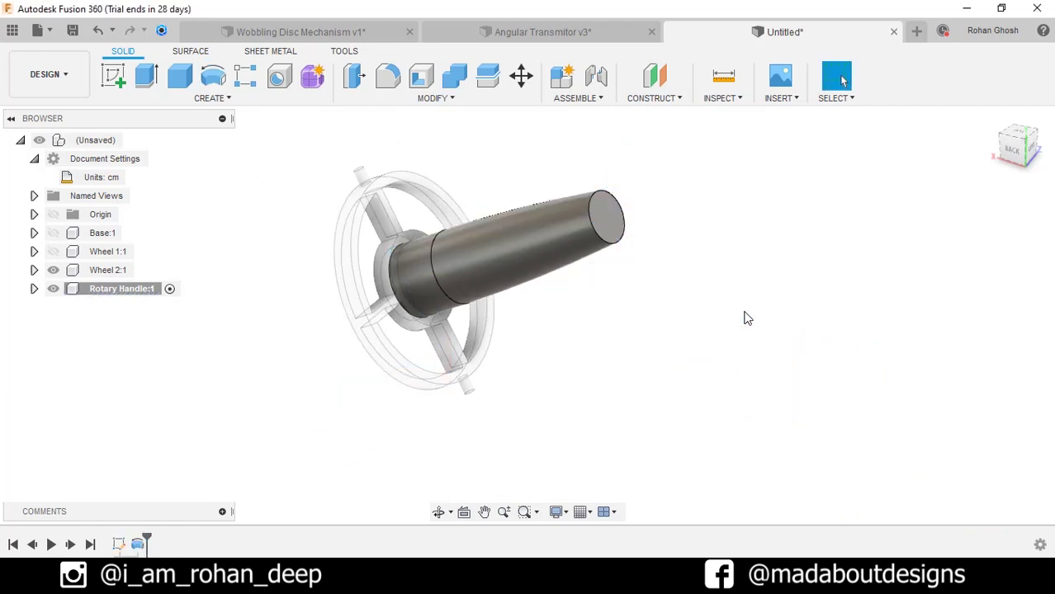
Step: Make the Rotary Handle's Sketch1 visible again
{"action": "left_click", "coordinate": [34, 290]}
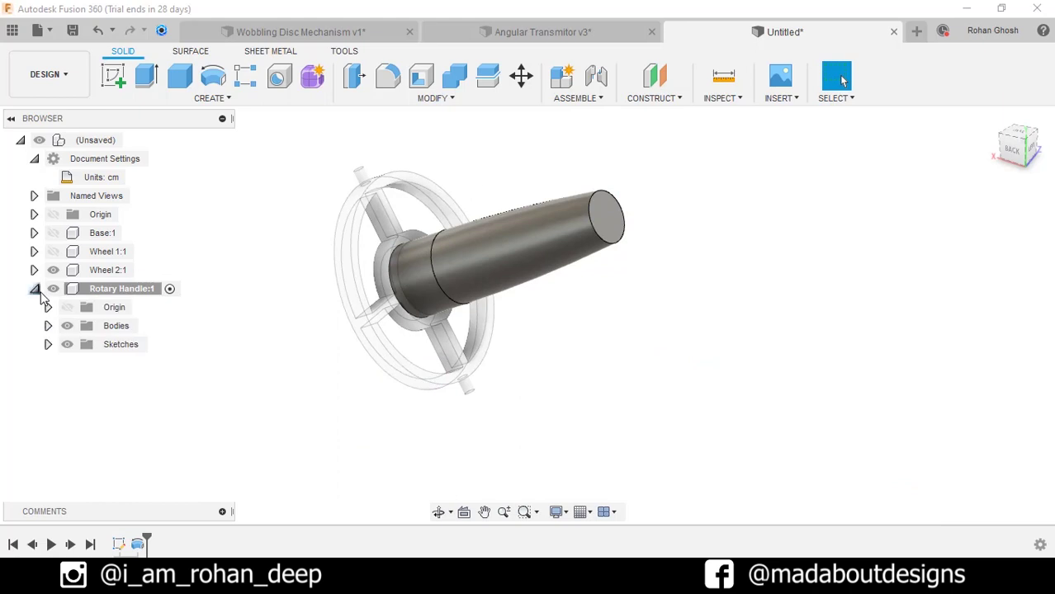
{"action": "left_click", "coordinate": [47, 344]}
{"action": "left_click", "coordinate": [80, 363]}
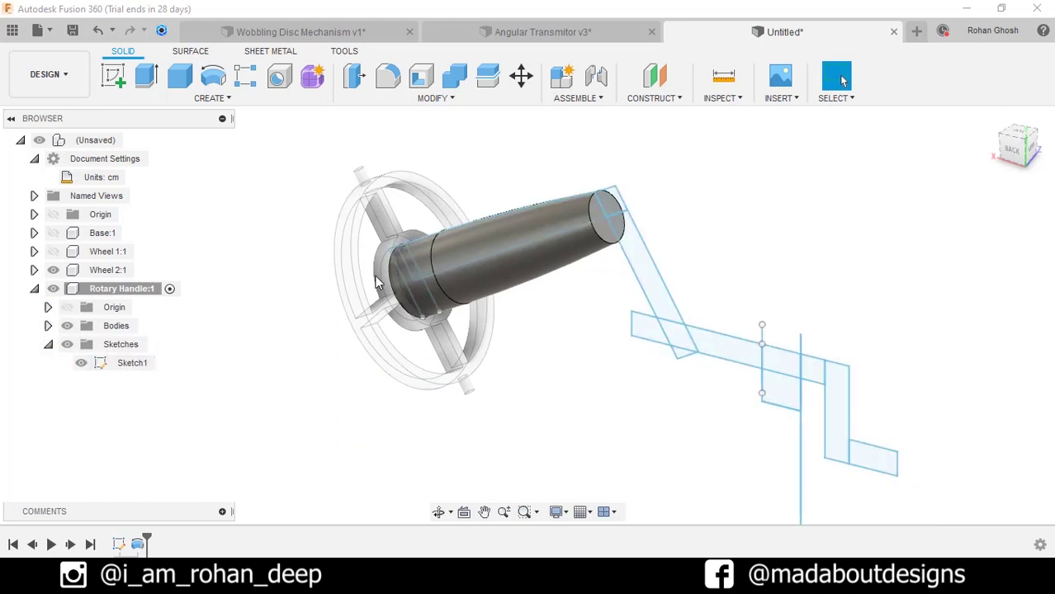
Step: Revolve all five regions of the 10 cm horizontal bar about its lower edge as a new body, with type Full
{"action": "right_click", "coordinate": [754, 228]}
{"action": "left_click", "coordinate": [747, 178]}
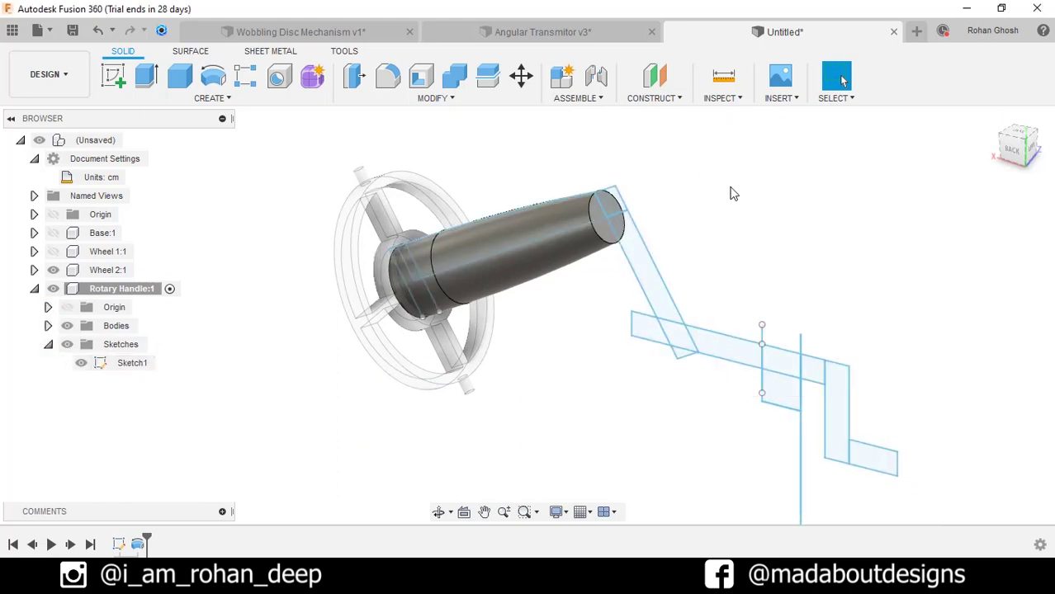
{"action": "middle_click_drag", "start_coordinate": [506, 166], "coordinate": [320, 149]}
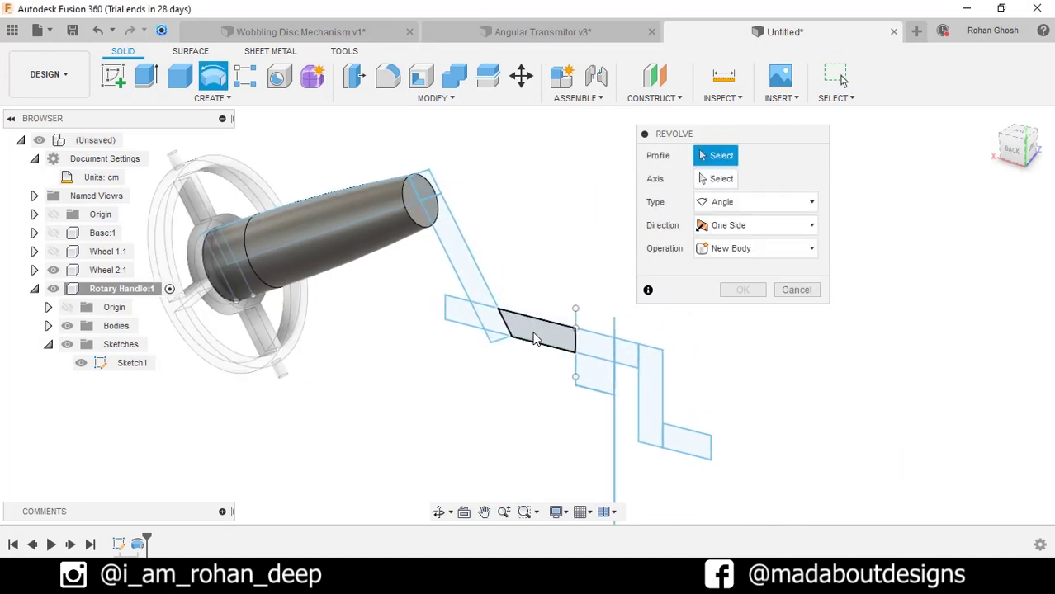
{"action": "left_click", "coordinate": [533, 334]}
{"action": "left_click", "coordinate": [498, 326]}
{"action": "left_click", "coordinate": [458, 312]}
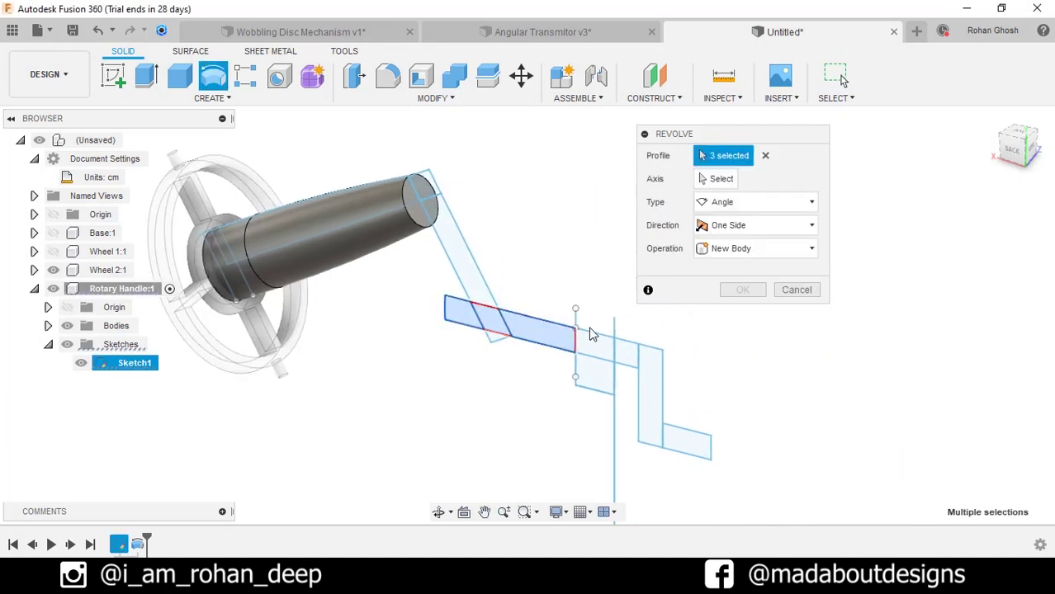
{"action": "left_click", "coordinate": [593, 347]}
{"action": "left_click", "coordinate": [626, 353]}
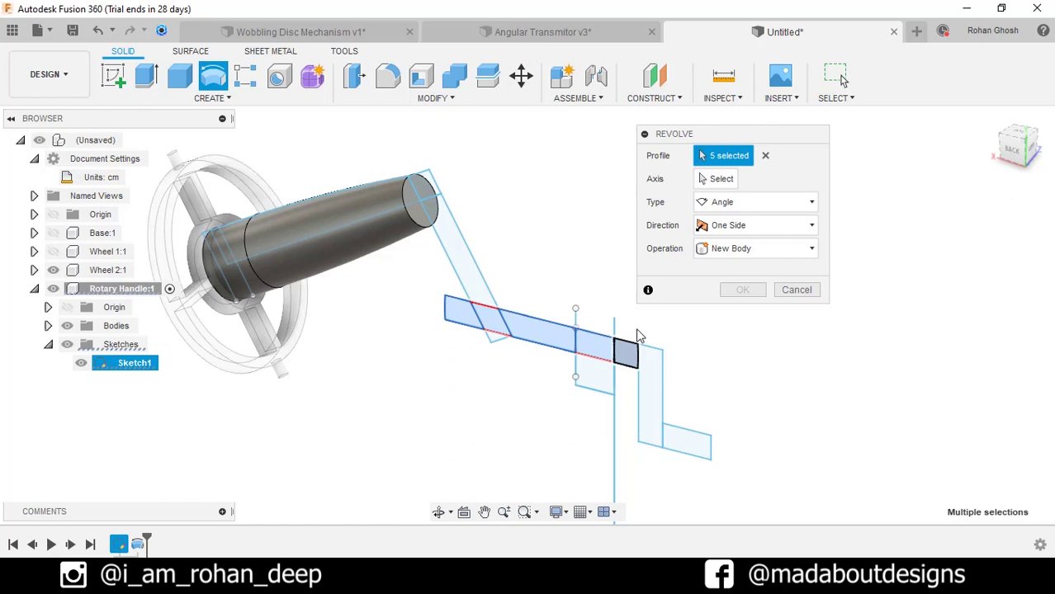
{"action": "left_click", "coordinate": [710, 180]}
{"action": "left_click", "coordinate": [542, 348]}
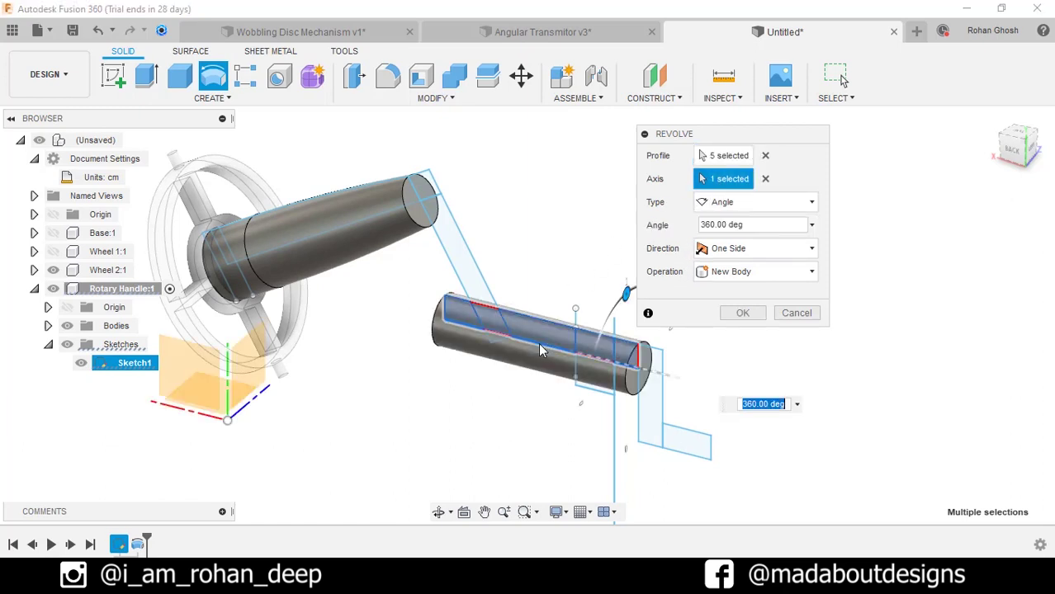
{"action": "left_click", "coordinate": [737, 205]}
{"action": "left_click", "coordinate": [720, 260]}
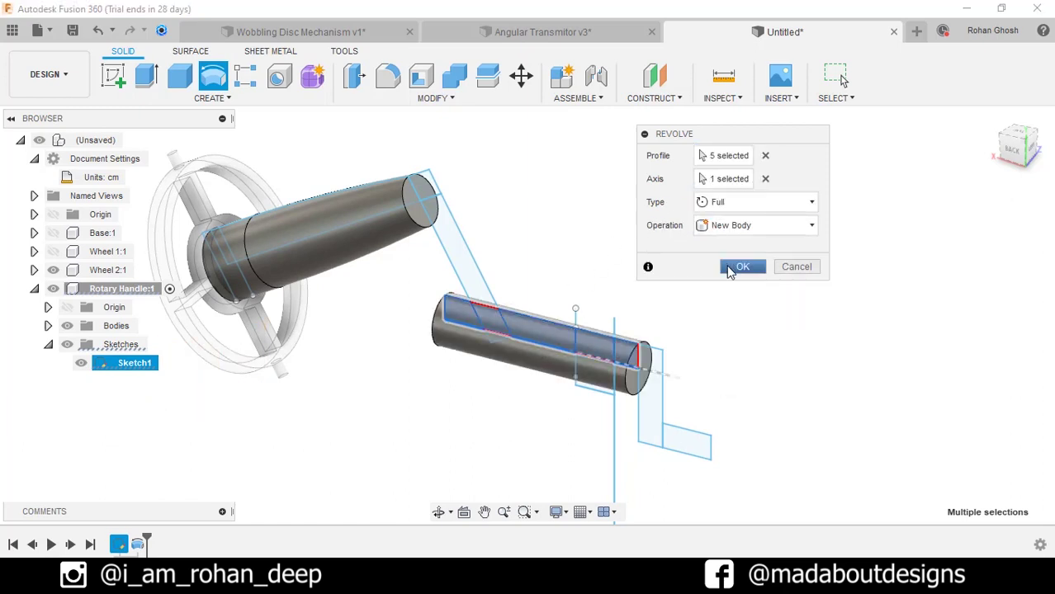
{"action": "left_click", "coordinate": [743, 267]}
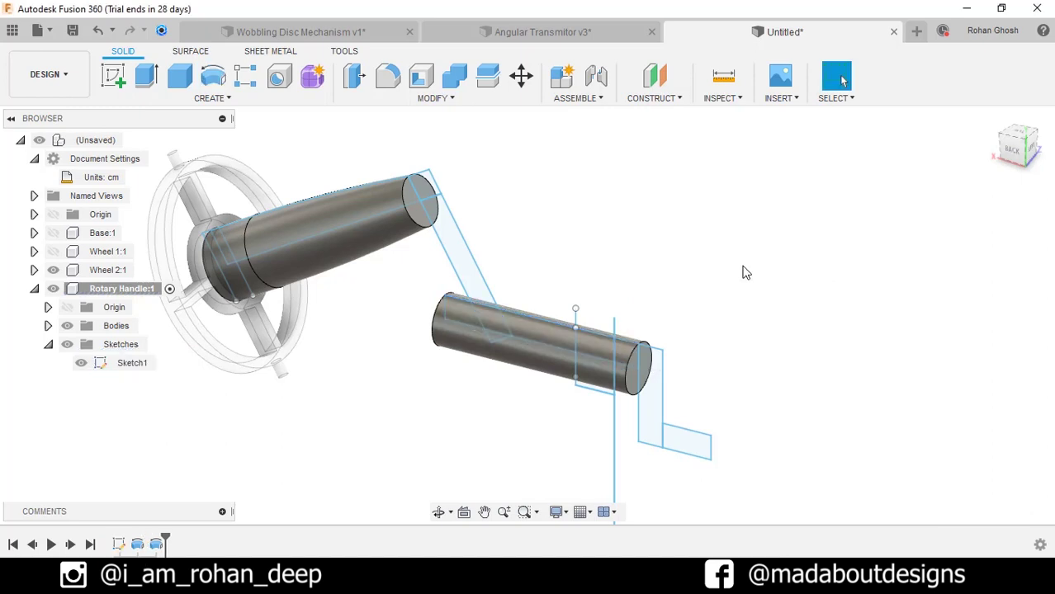
Step: Revolve the handle grip rectangle 360° about its upper edge as a new body
{"action": "right_click", "coordinate": [742, 265]}
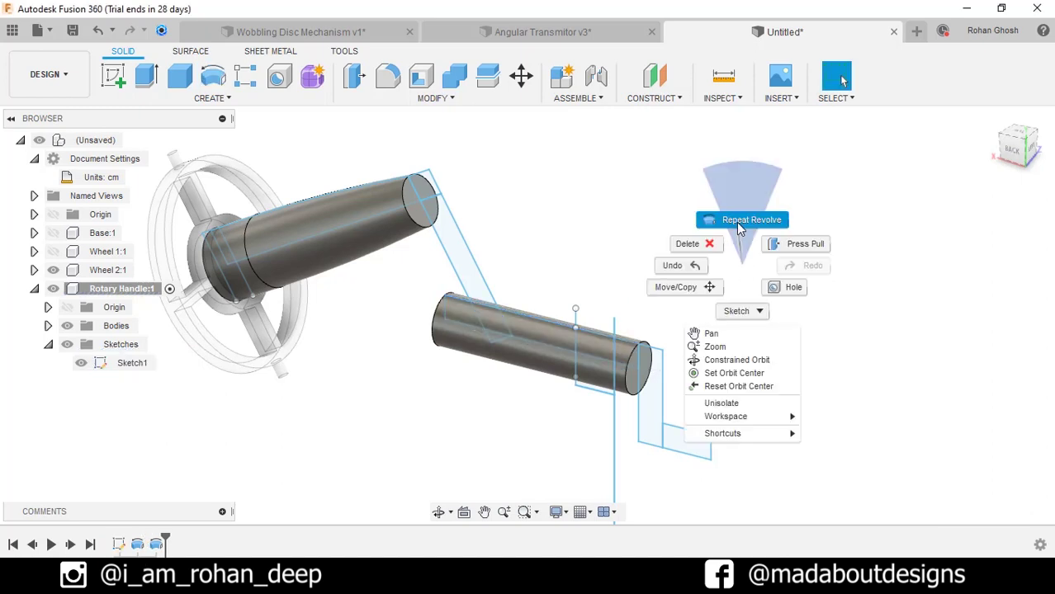
{"action": "left_click", "coordinate": [739, 223]}
{"action": "left_click", "coordinate": [695, 438]}
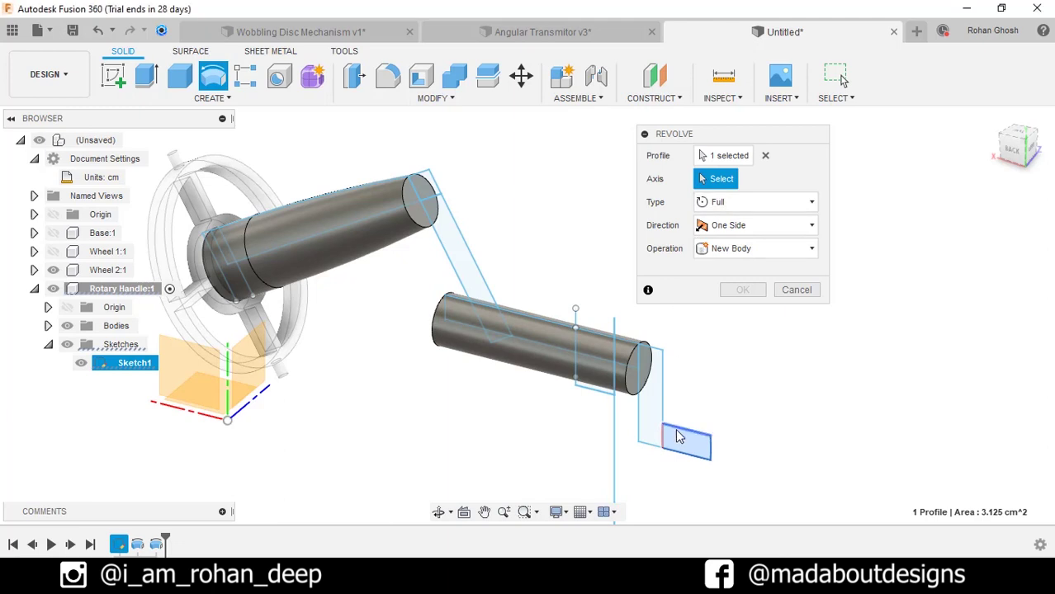
{"action": "left_click", "coordinate": [676, 429]}
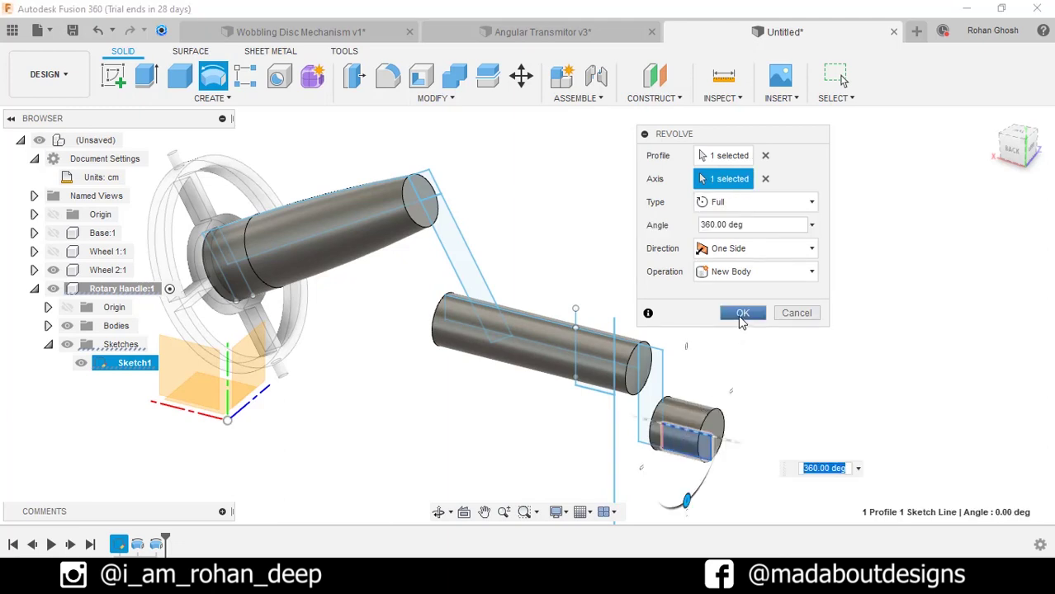
{"action": "left_click", "coordinate": [742, 316]}
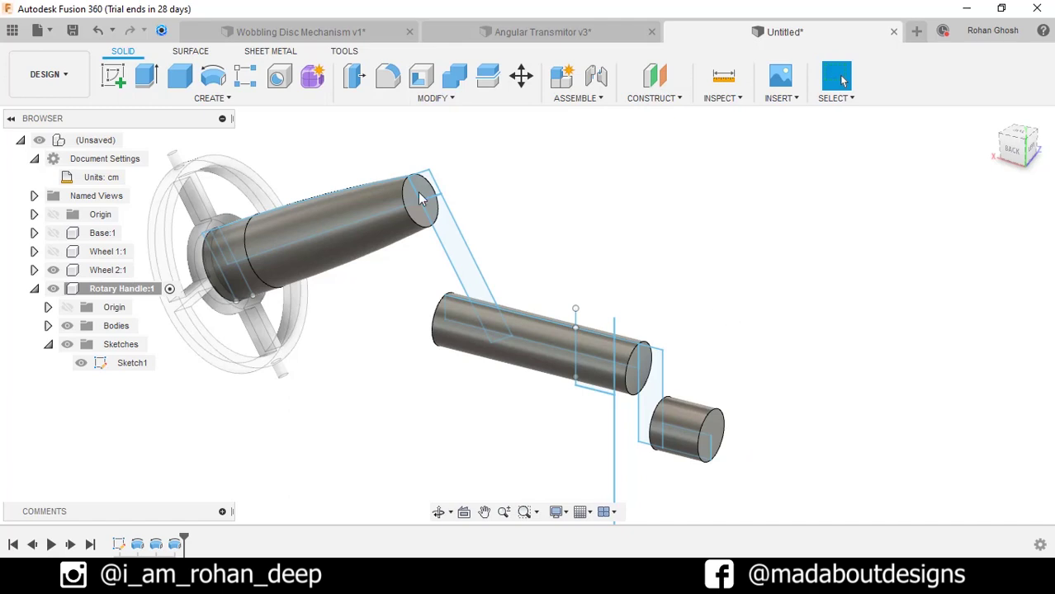
Step: Extrude the inclined arm and the 5 cm vertical arm symmetrically by 1.25 cm with Join, and hide Sketch1
{"action": "left_click", "coordinate": [146, 76]}
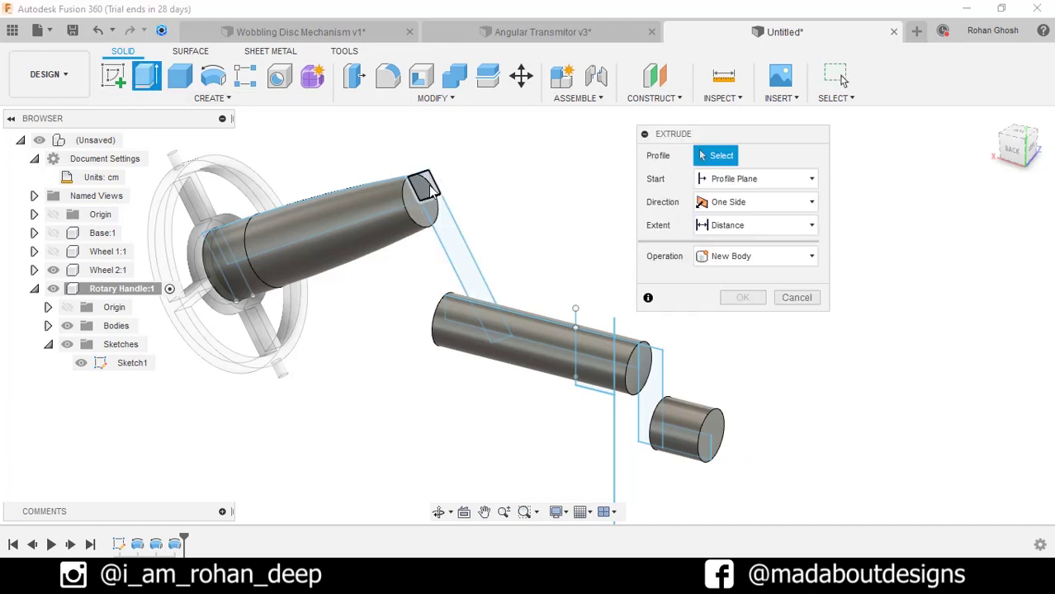
{"action": "left_click", "coordinate": [446, 240]}
{"action": "left_click", "coordinate": [466, 272]}
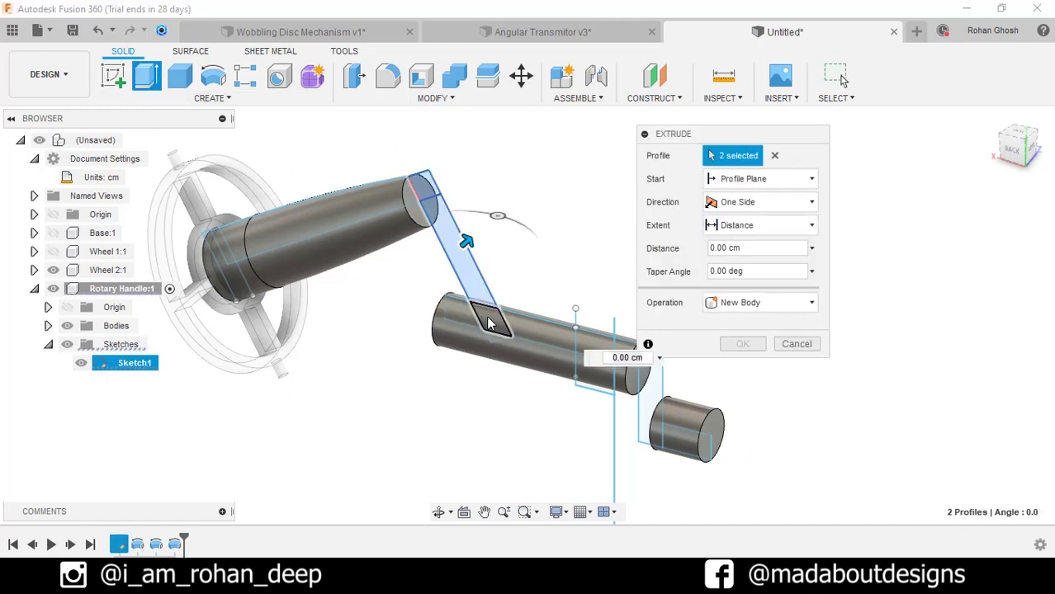
{"action": "left_click", "coordinate": [492, 322]}
{"action": "middle_click_drag", "start_coordinate": [520, 232], "coordinate": [471, 194]}
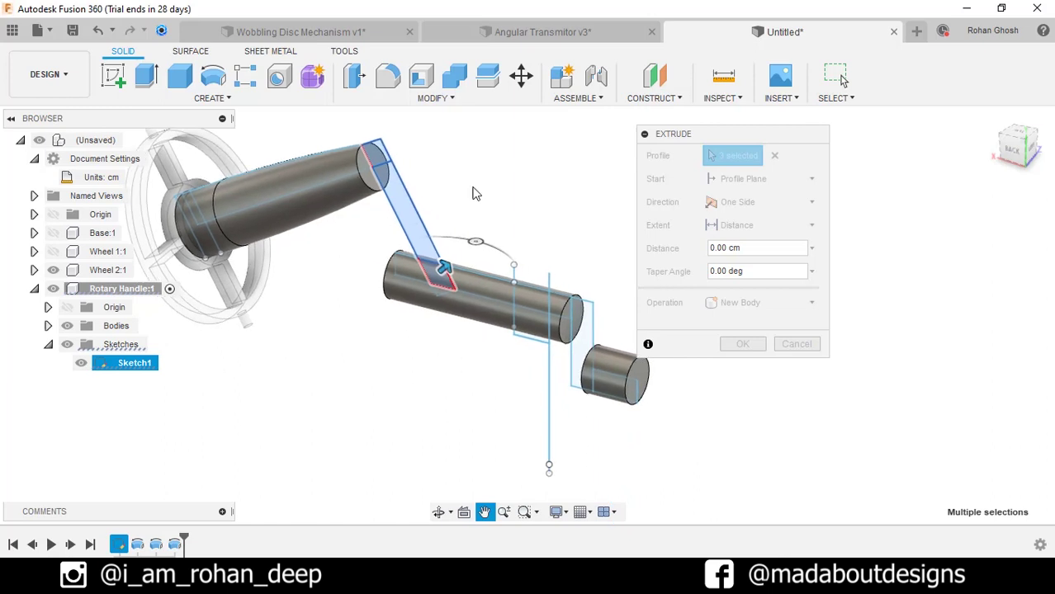
{"action": "left_click", "coordinate": [584, 358]}
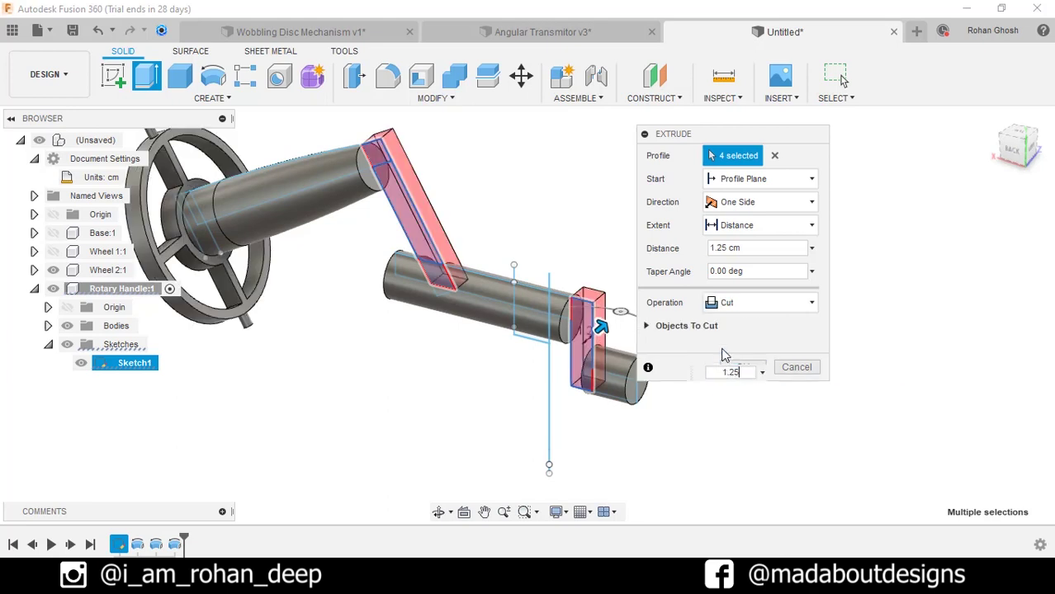
{"action": "left_click", "coordinate": [746, 203]}
{"action": "left_click", "coordinate": [750, 265]}
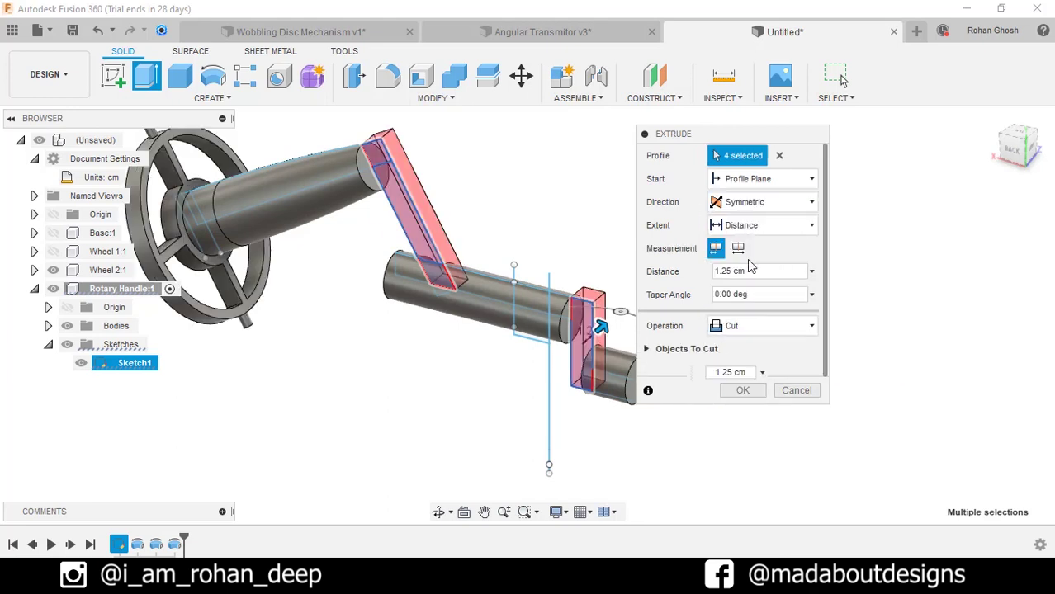
{"action": "left_click", "coordinate": [743, 326]}
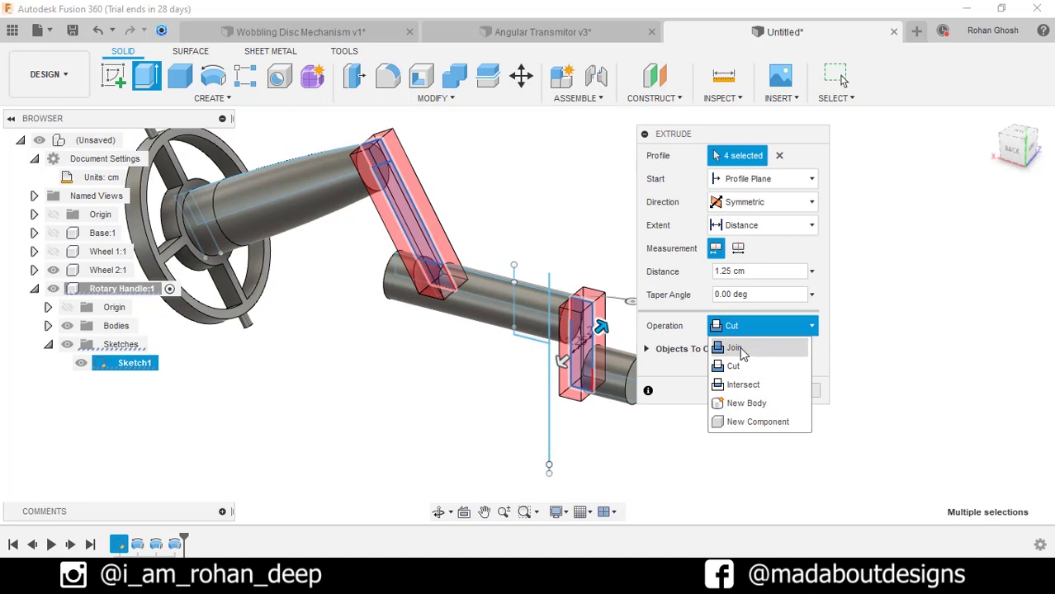
{"action": "left_click", "coordinate": [740, 346]}
{"action": "left_click", "coordinate": [742, 366]}
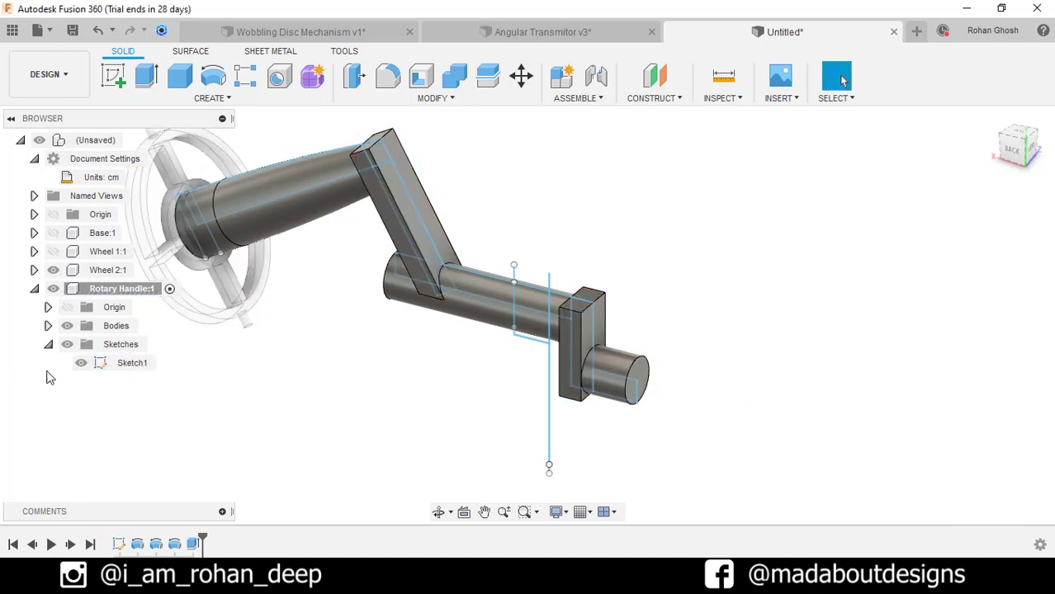
{"action": "left_click", "coordinate": [81, 363]}
Step: Fillet the inclined arm's two upper end edges and the short arm's four end edges with a 1.25 cm constant radius
{"action": "middle_click_drag", "start_coordinate": [359, 393], "coordinate": [393, 419], "text": "shift"}
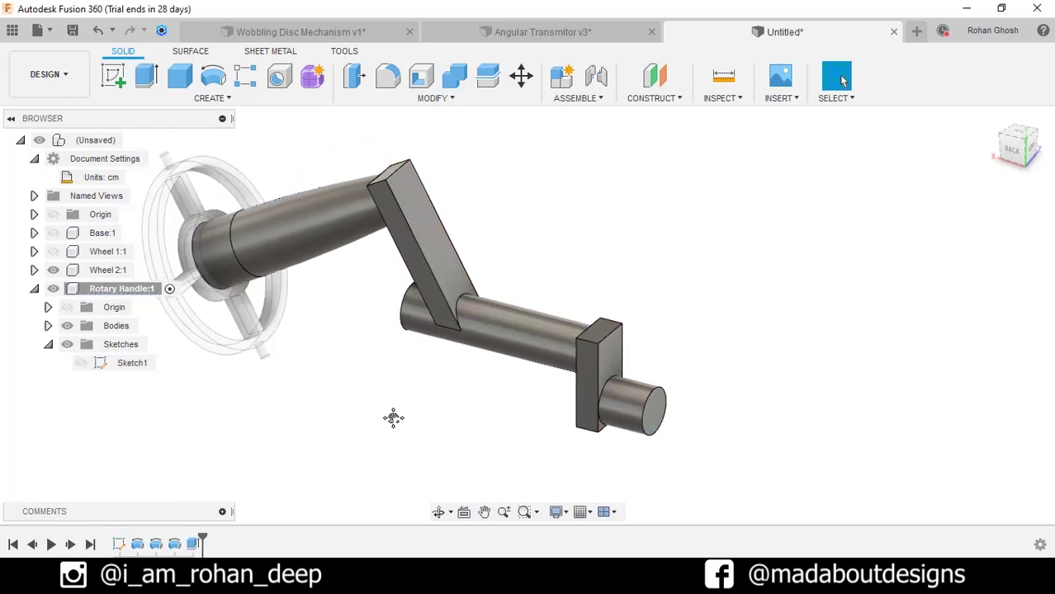
{"action": "key", "text": "f"}
{"action": "scroll", "coordinate": [377, 180], "scroll_direction": "up", "scroll_amount": 2}
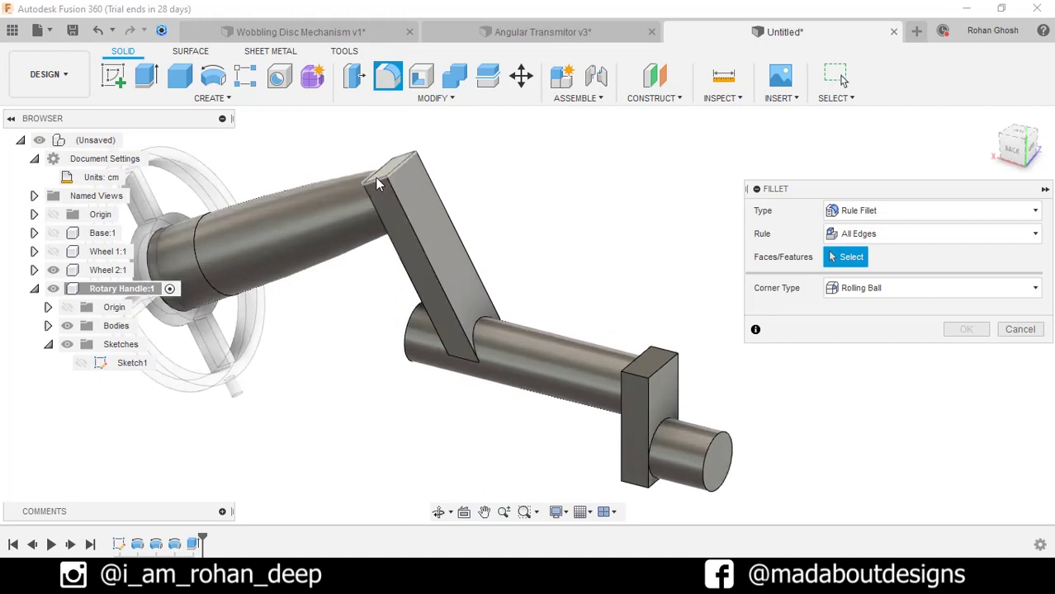
{"action": "middle_click_drag", "start_coordinate": [381, 179], "coordinate": [393, 187], "text": "shift"}
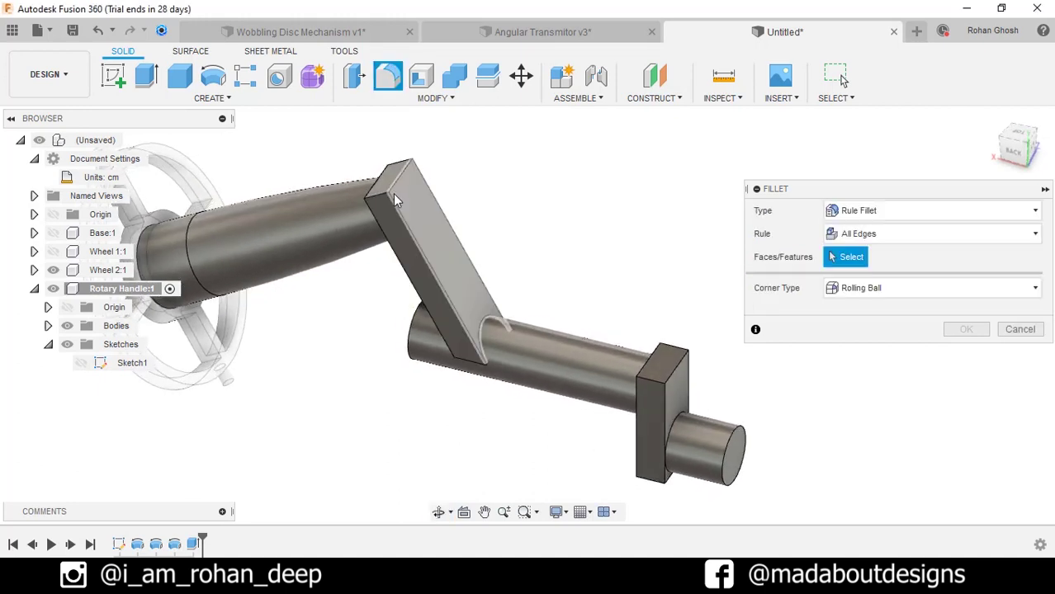
{"action": "left_click", "coordinate": [935, 213]}
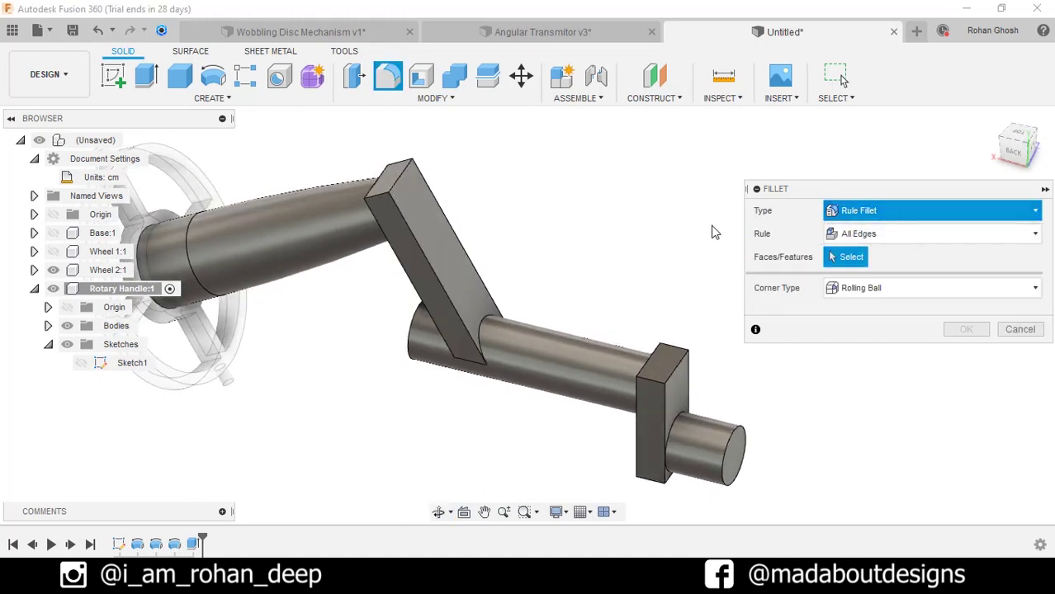
{"action": "left_click", "coordinate": [711, 225]}
{"action": "left_click", "coordinate": [376, 196]}
{"action": "left_click", "coordinate": [459, 311]}
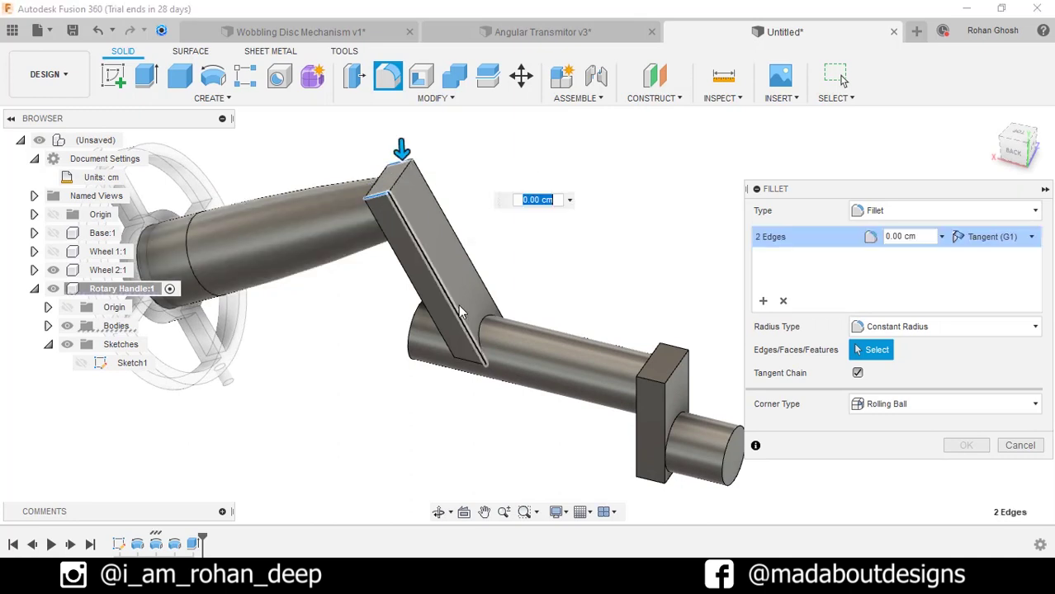
{"action": "middle_click_drag", "start_coordinate": [414, 351], "coordinate": [318, 288]}
{"action": "left_click", "coordinate": [582, 326]}
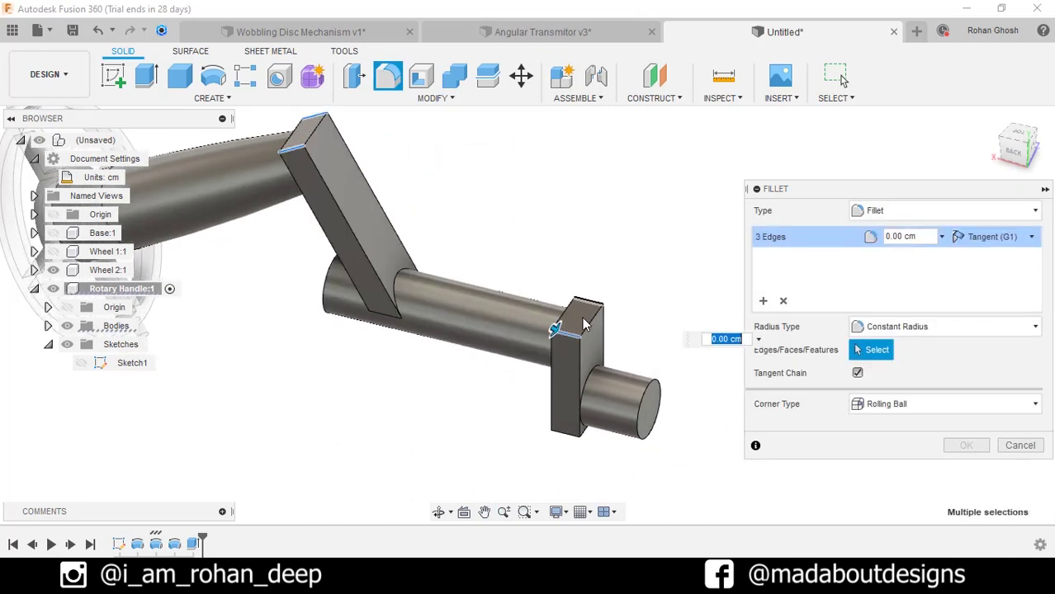
{"action": "left_click", "coordinate": [575, 428]}
{"action": "middle_click_drag", "start_coordinate": [549, 430], "coordinate": [532, 460], "text": "shift"}
{"action": "left_click", "coordinate": [532, 460]}
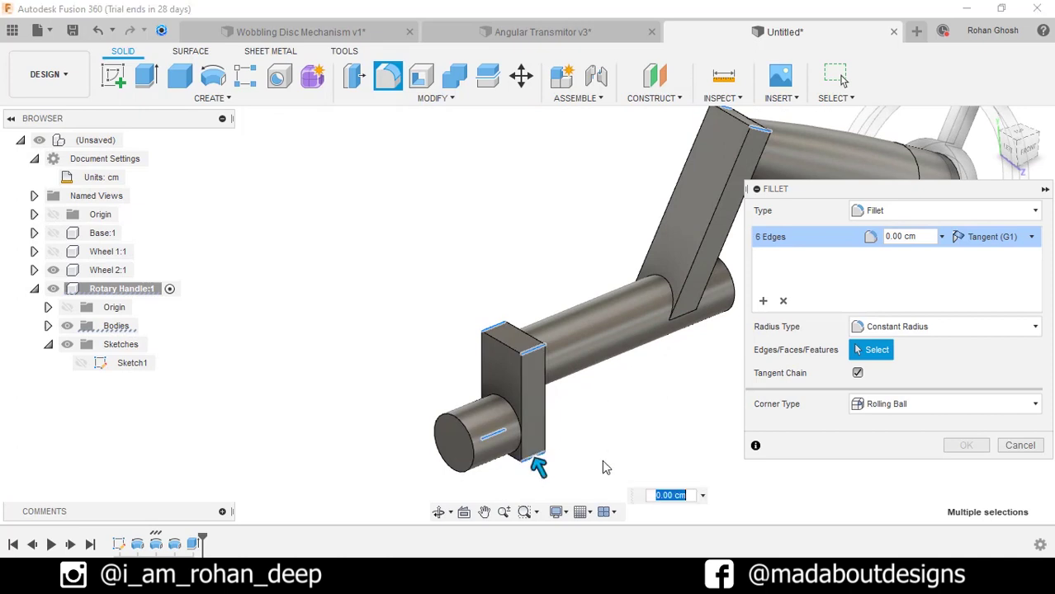
{"action": "type", "text": "1.25"}
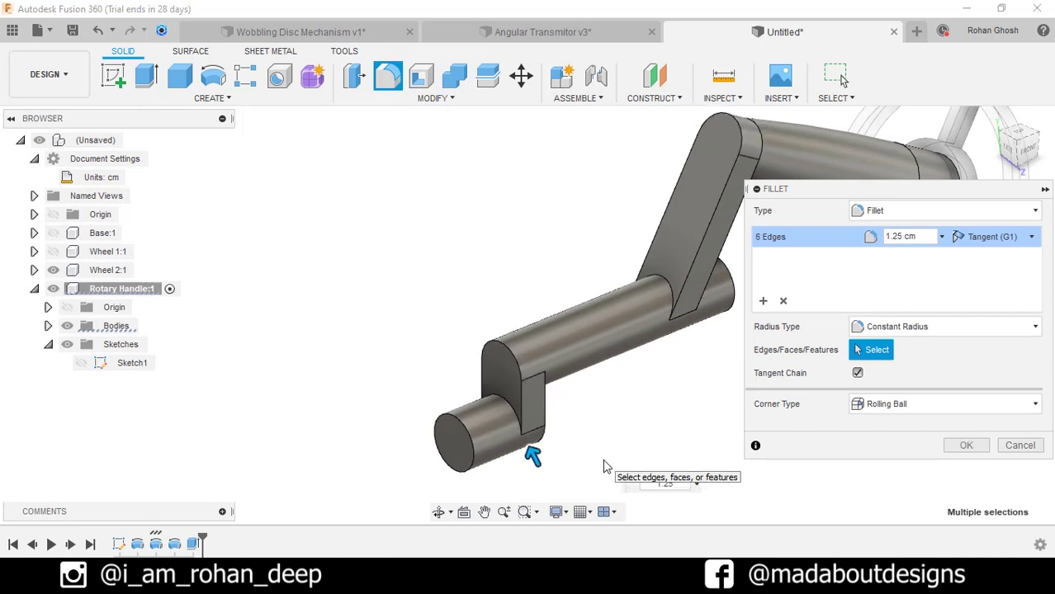
{"action": "key", "text": "Return"}
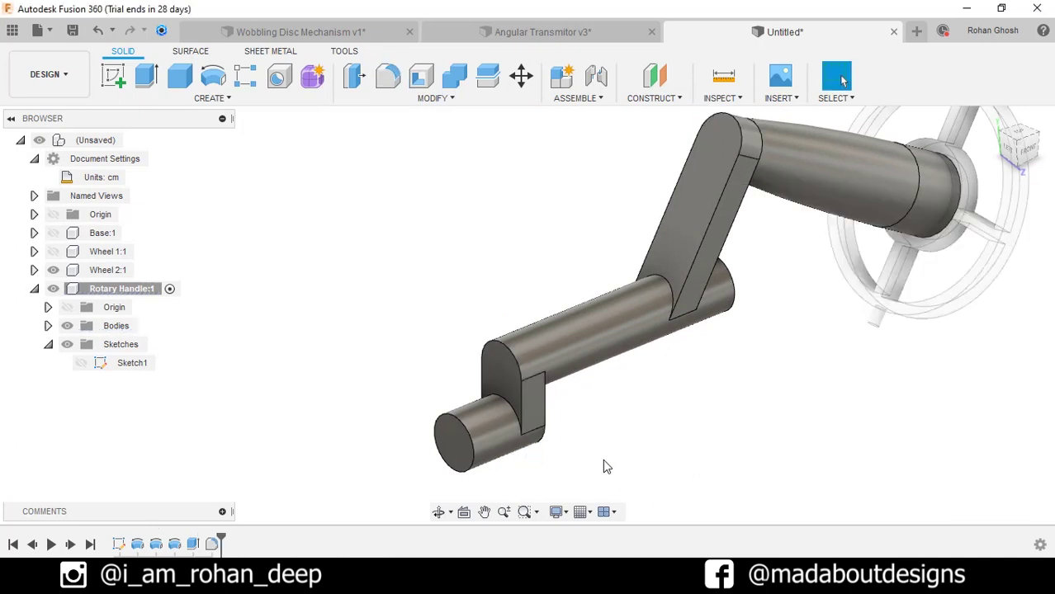
Step: Fillet the outer end edge of the short offset crank pin with a 0.5 cm constant radius
{"action": "key", "text": "f"}
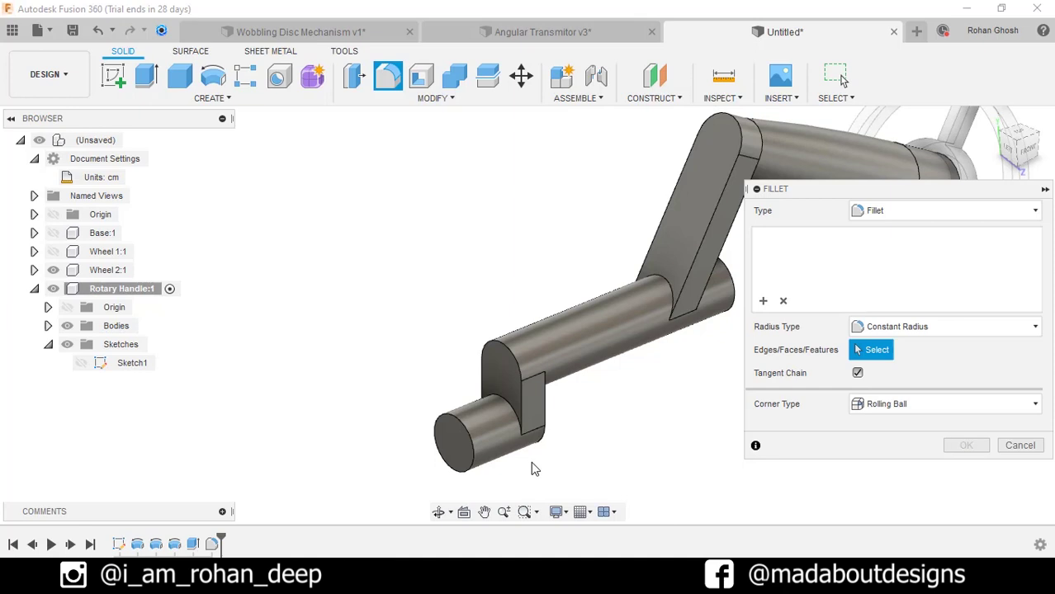
{"action": "left_click", "coordinate": [467, 438]}
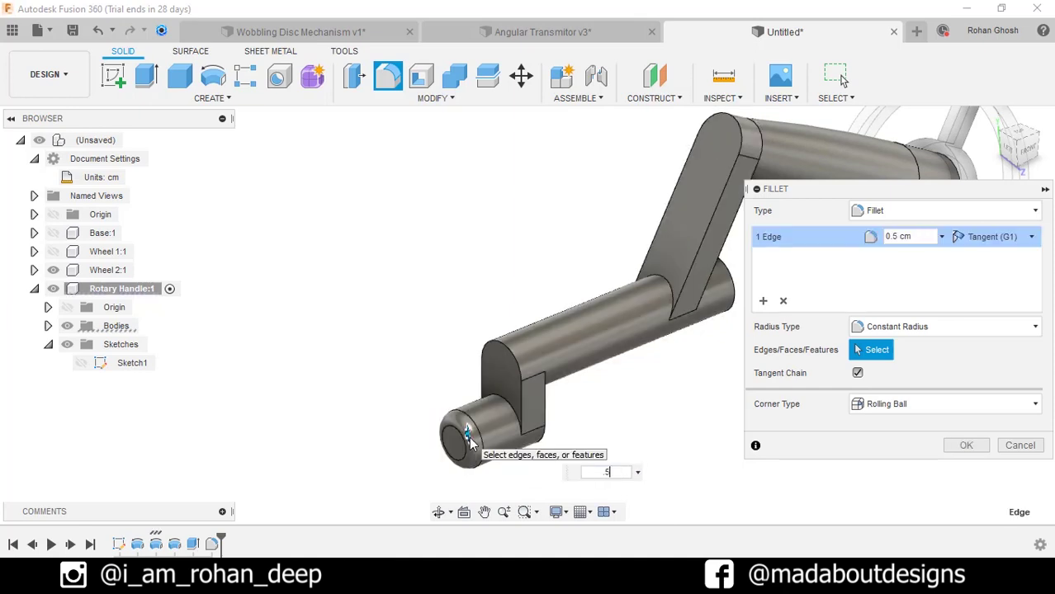
{"action": "key", "text": "Return"}
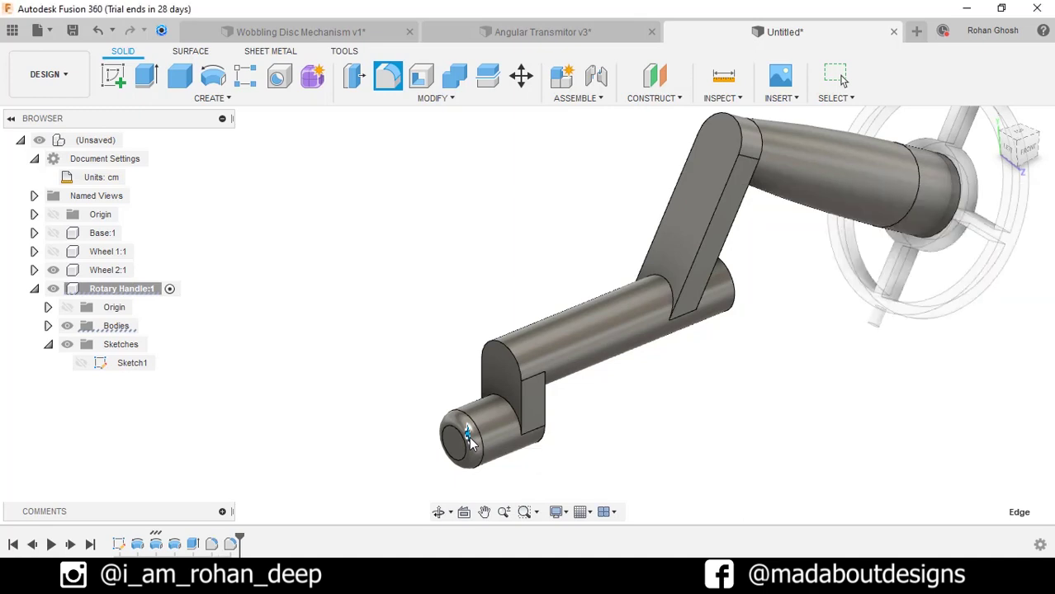
Step: Chamfer the inner end edge of the horizontal shaft beside the inclined arm with an equal distance of 0.25 cm
{"action": "middle_click_drag", "start_coordinate": [471, 443], "coordinate": [664, 367], "text": "shift"}
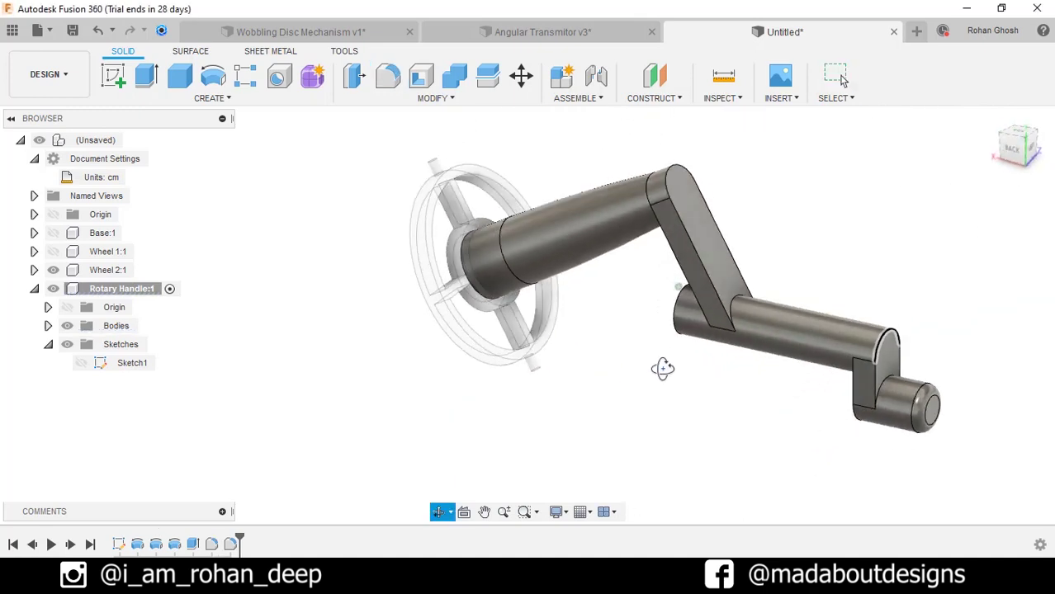
{"action": "left_click", "coordinate": [428, 97]}
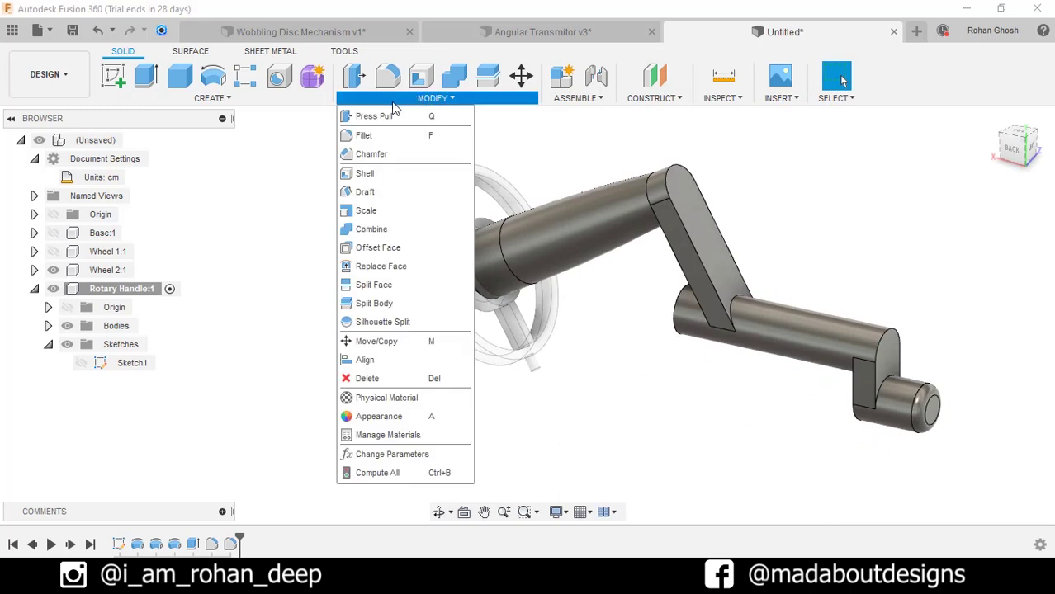
{"action": "left_click", "coordinate": [372, 155]}
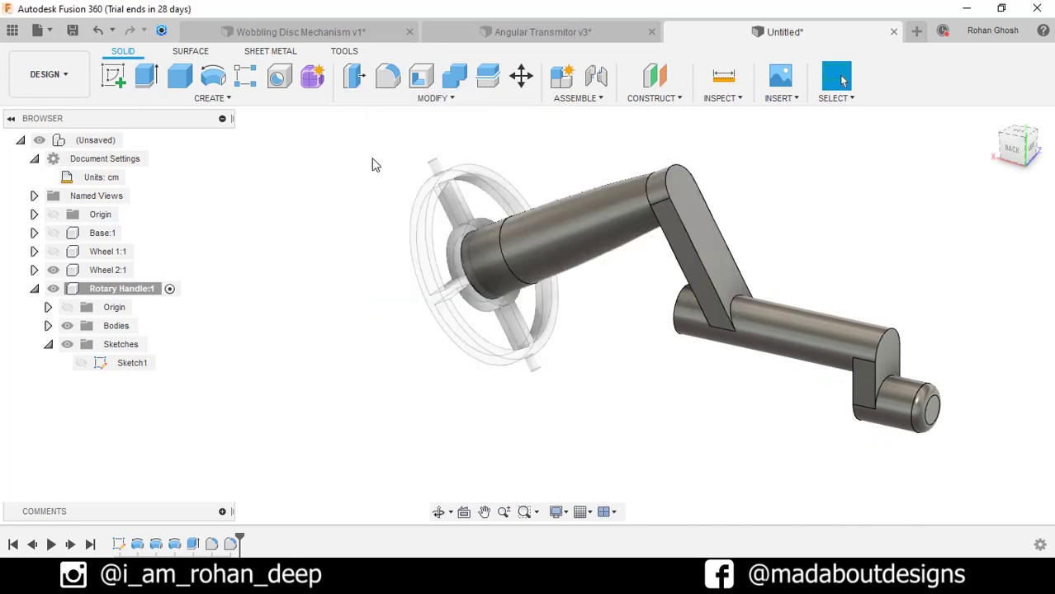
{"action": "left_click", "coordinate": [675, 317]}
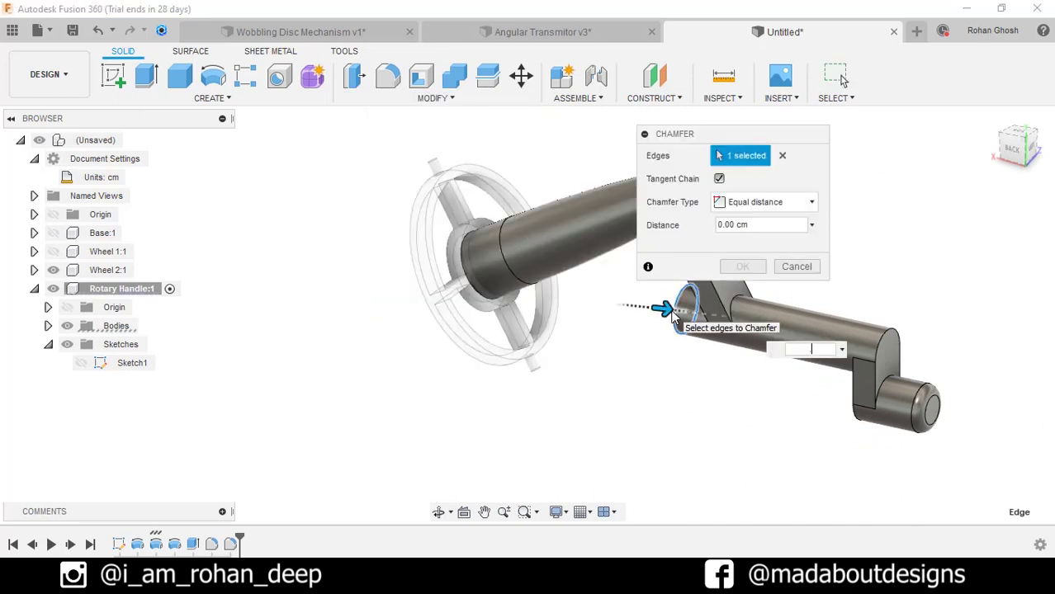
{"action": "type", "text": ".25"}
{"action": "key", "text": "Return"}
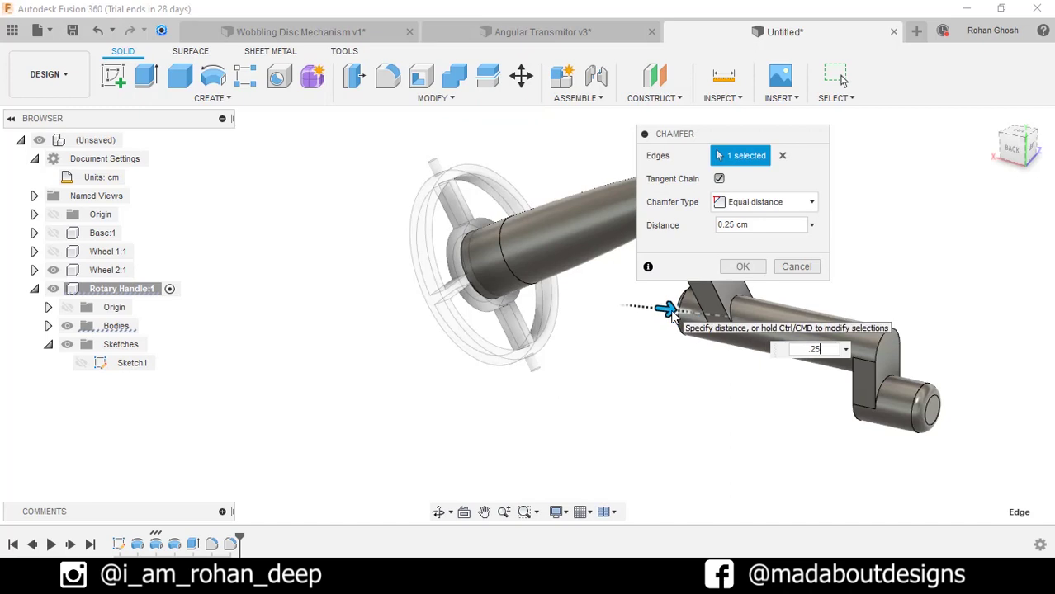
{"action": "key", "text": "Return"}
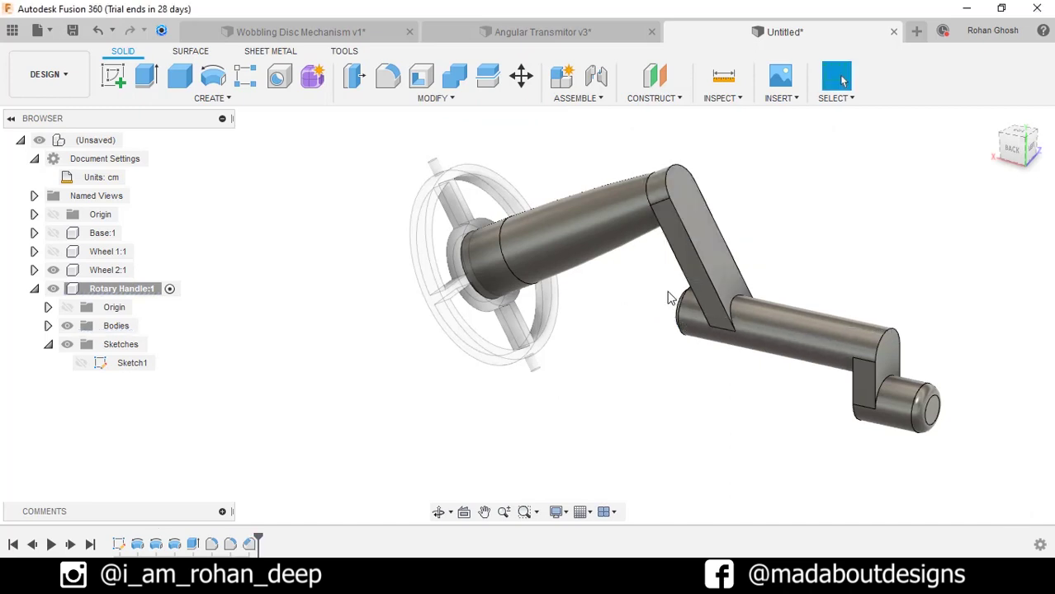
Step: Hide Wheel 2 and mirror the handle body about the free end face of its grip, with pattern type Bodies
{"action": "mouse_move", "coordinate": [676, 299]}
{"action": "middle_mouse_down", "text": "shift"}
{"action": "mouse_move", "coordinate": [678, 286]}
{"action": "mouse_move", "coordinate": [689, 302]}
{"action": "mouse_move", "coordinate": [666, 300]}
{"action": "middle_mouse_up", "text": "shift"}
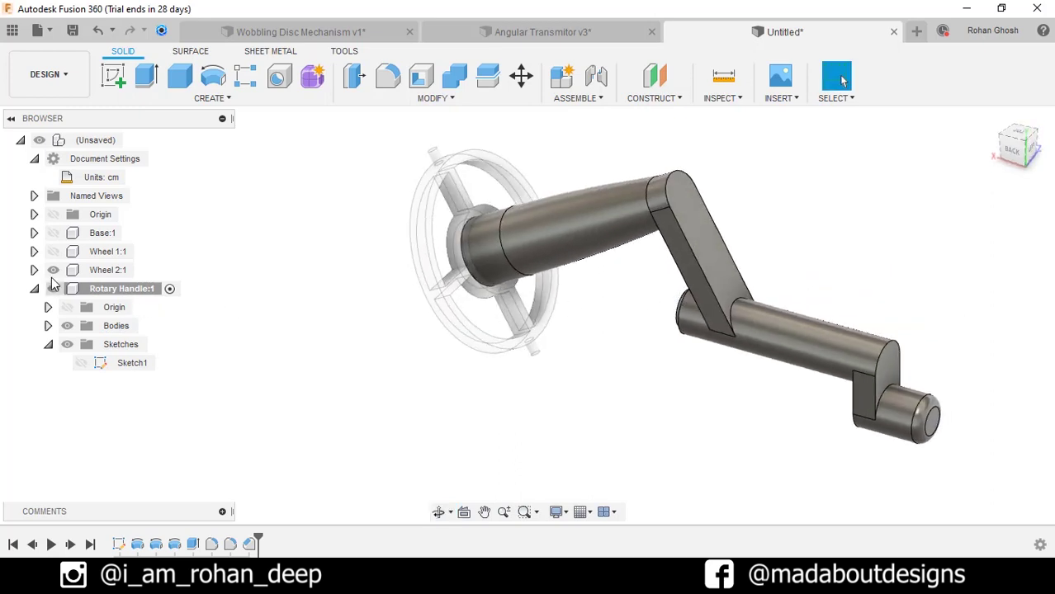
{"action": "left_click", "coordinate": [52, 270]}
{"action": "scroll", "coordinate": [404, 281], "scroll_direction": "down", "scroll_amount": 3}
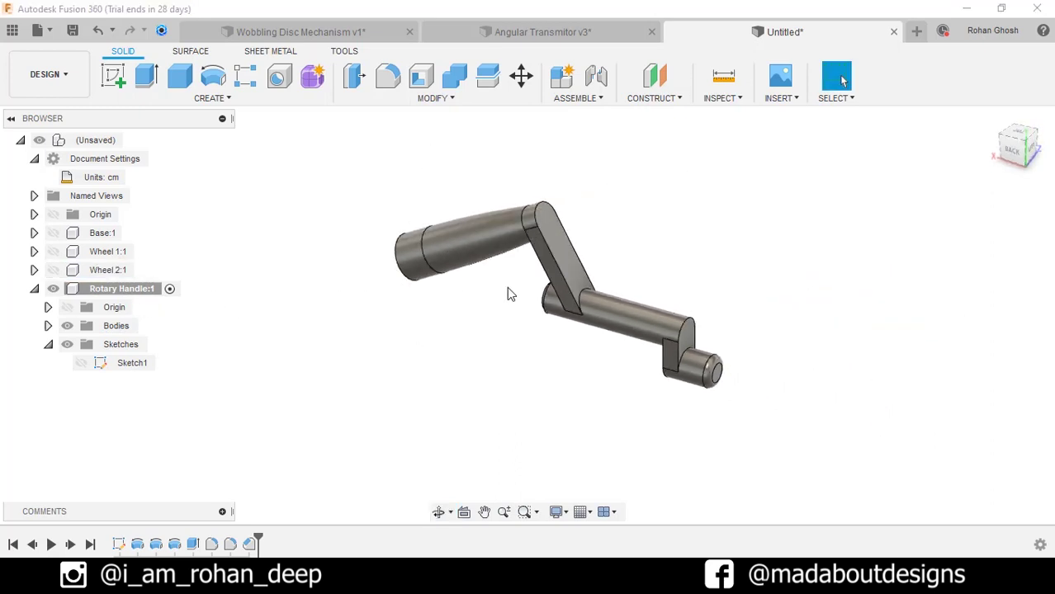
{"action": "left_click", "coordinate": [242, 105]}
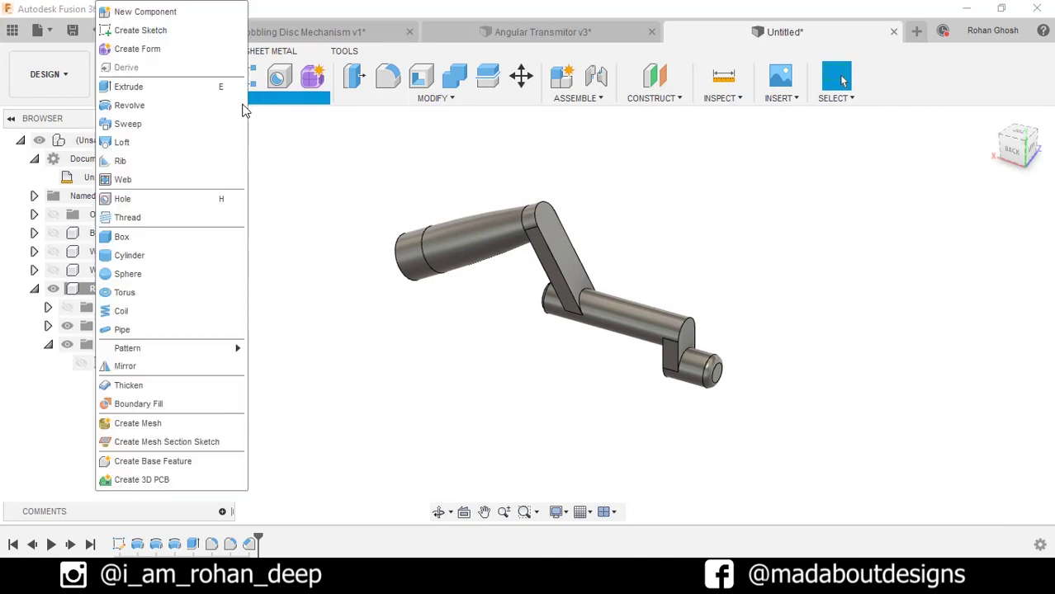
{"action": "left_click", "coordinate": [172, 368]}
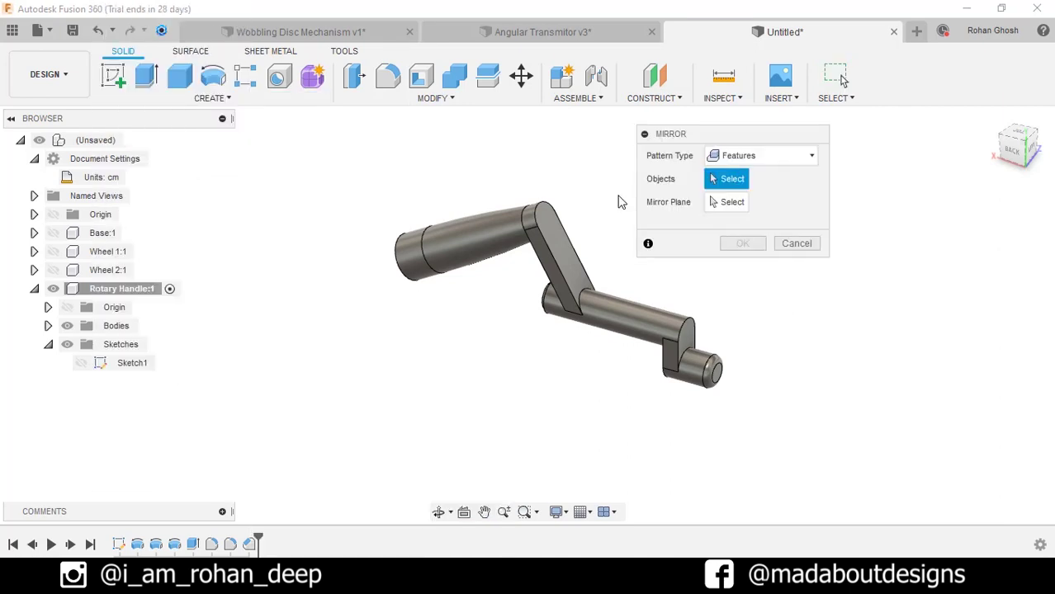
{"action": "left_click", "coordinate": [752, 154]}
{"action": "left_click", "coordinate": [753, 196]}
{"action": "left_click", "coordinate": [615, 285]}
{"action": "middle_click_drag", "start_coordinate": [550, 209], "coordinate": [570, 198], "text": "shift"}
{"action": "left_click", "coordinate": [458, 264]}
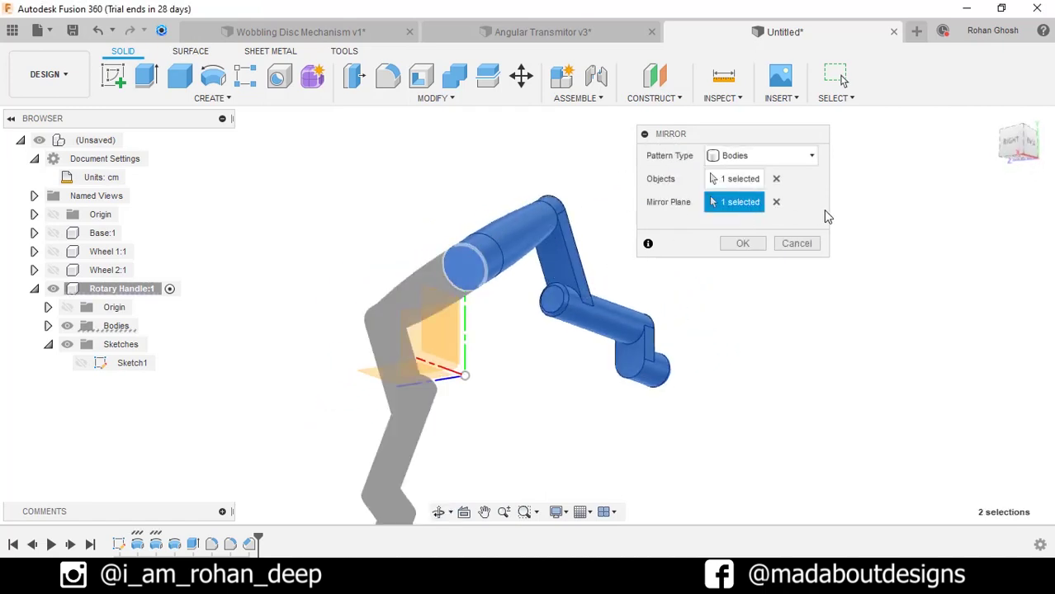
{"action": "left_click", "coordinate": [744, 243]}
{"action": "scroll", "coordinate": [721, 216], "scroll_direction": "down", "scroll_amount": 2}
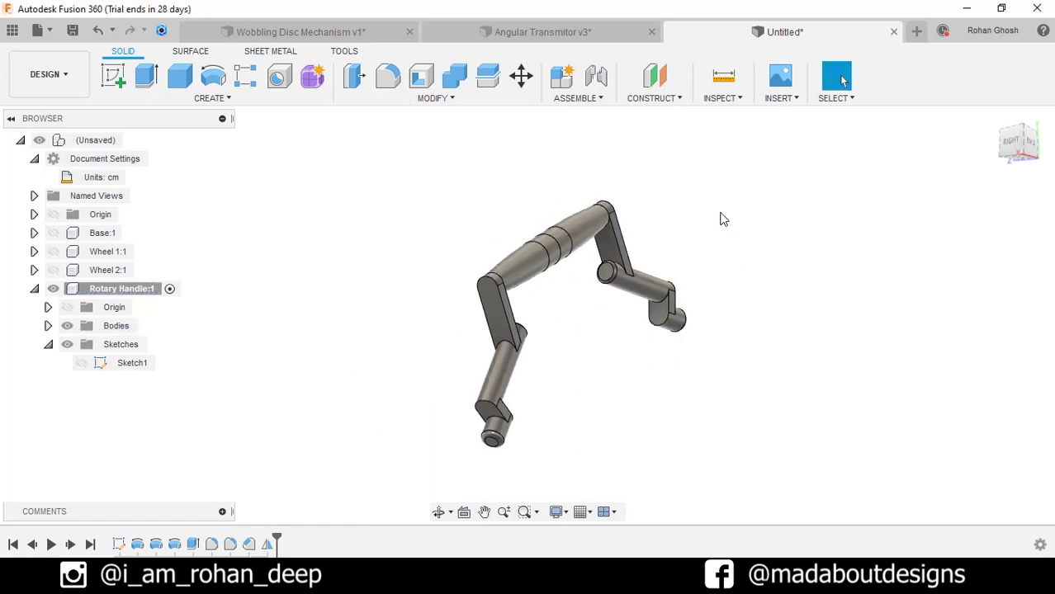
{"action": "middle_click_drag", "start_coordinate": [721, 216], "coordinate": [652, 216], "text": "shift"}
{"action": "middle_click_drag", "start_coordinate": [629, 288], "coordinate": [615, 291], "text": "shift"}
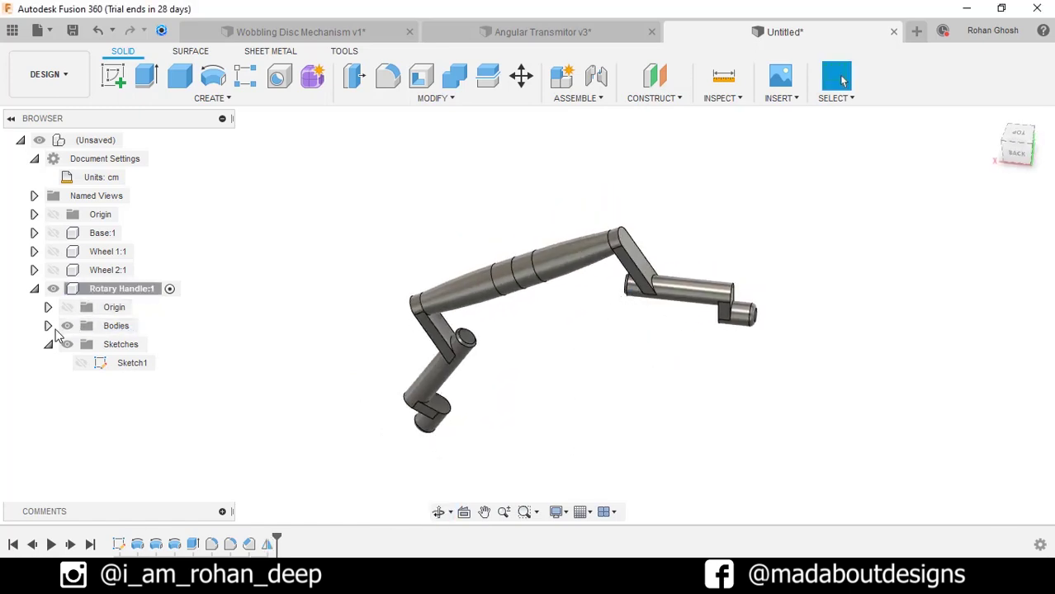
Step: Hide Body2 and rotate the mirrored handle body 180° about the grip axis, moving it as a body
{"action": "left_click", "coordinate": [48, 326]}
{"action": "left_click", "coordinate": [81, 345]}
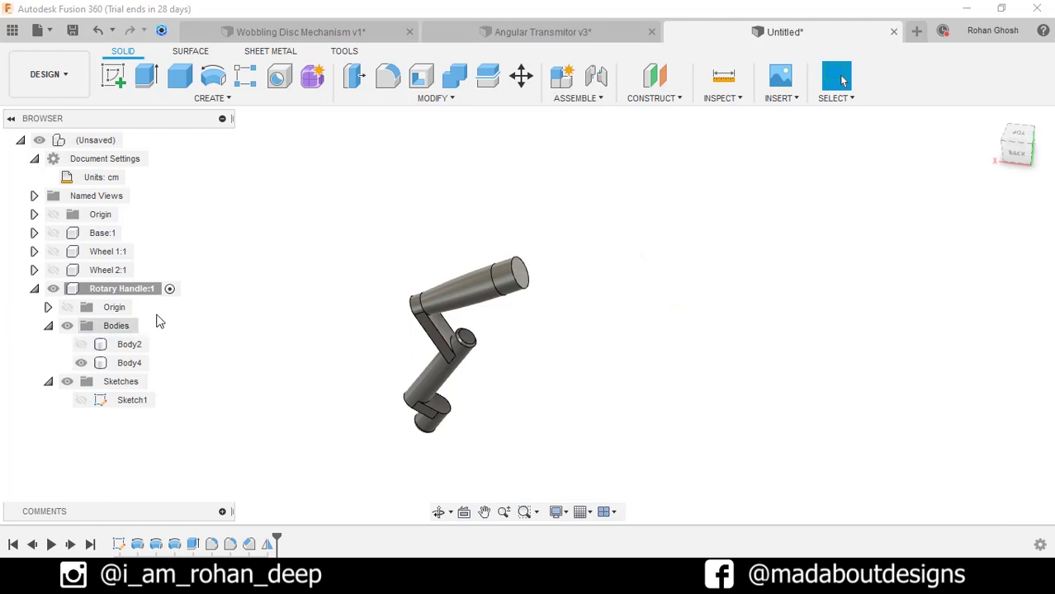
{"action": "middle_click_drag", "start_coordinate": [414, 236], "coordinate": [393, 252], "text": "shift"}
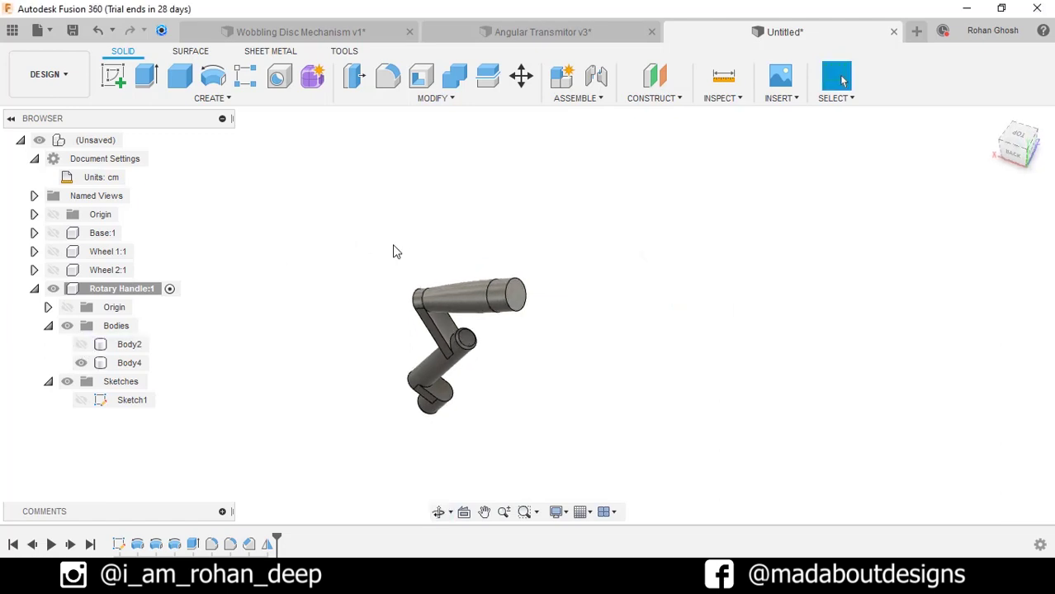
{"action": "left_click", "coordinate": [521, 76]}
{"action": "left_click", "coordinate": [519, 299]}
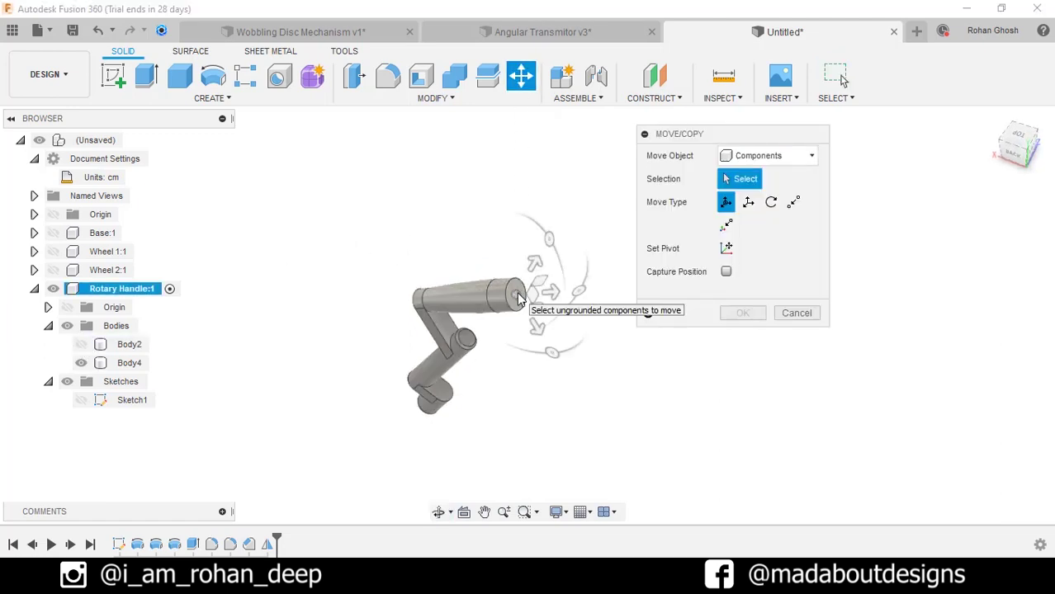
{"action": "middle_click_drag", "start_coordinate": [518, 299], "coordinate": [360, 219], "text": "shift"}
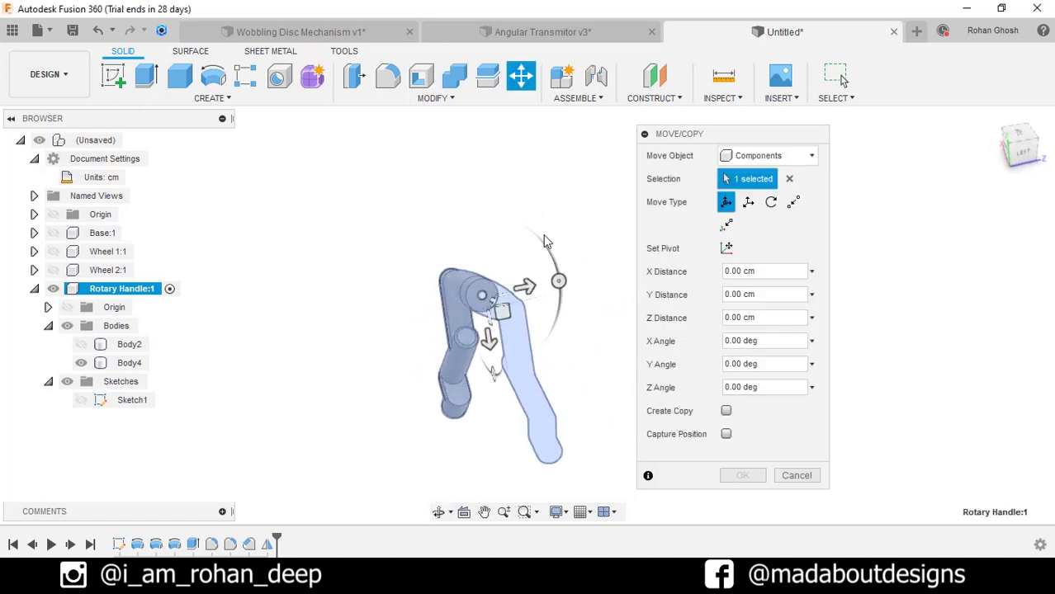
{"action": "left_click", "coordinate": [767, 156]}
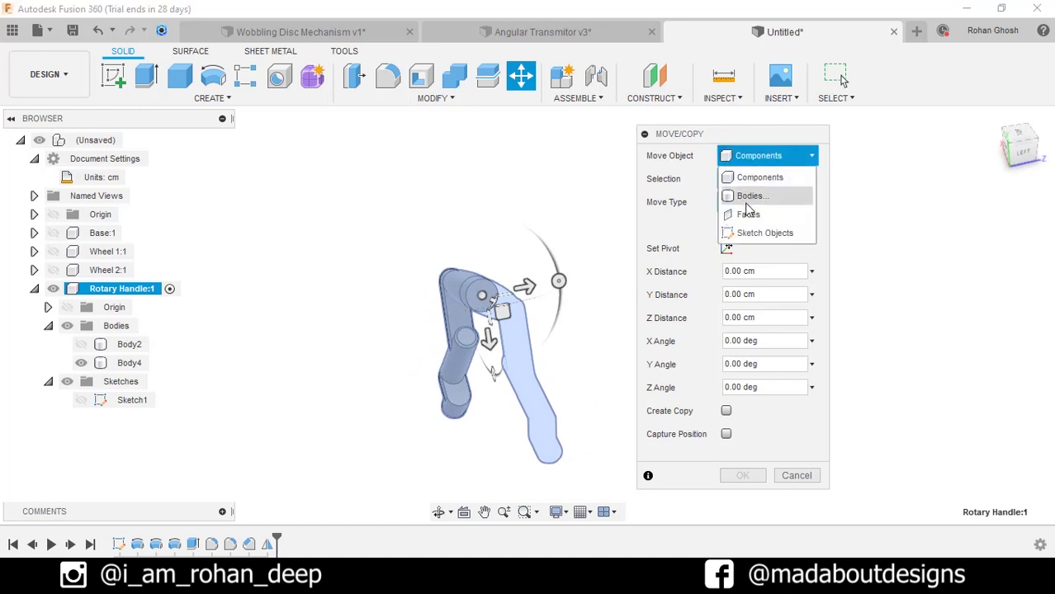
{"action": "left_click", "coordinate": [748, 196]}
{"action": "left_click", "coordinate": [479, 299]}
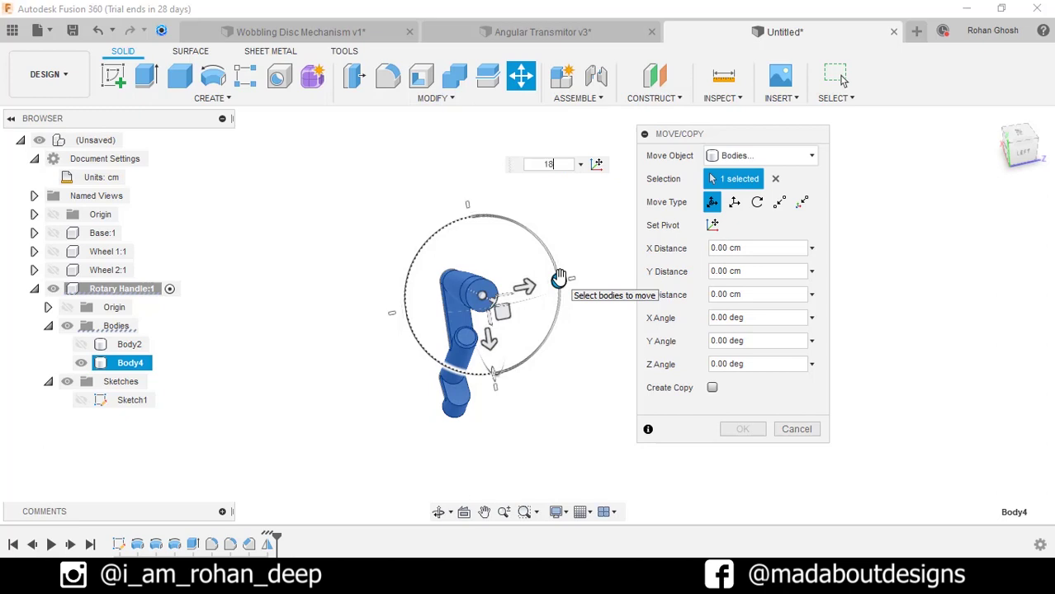
{"action": "key", "text": "Return"}
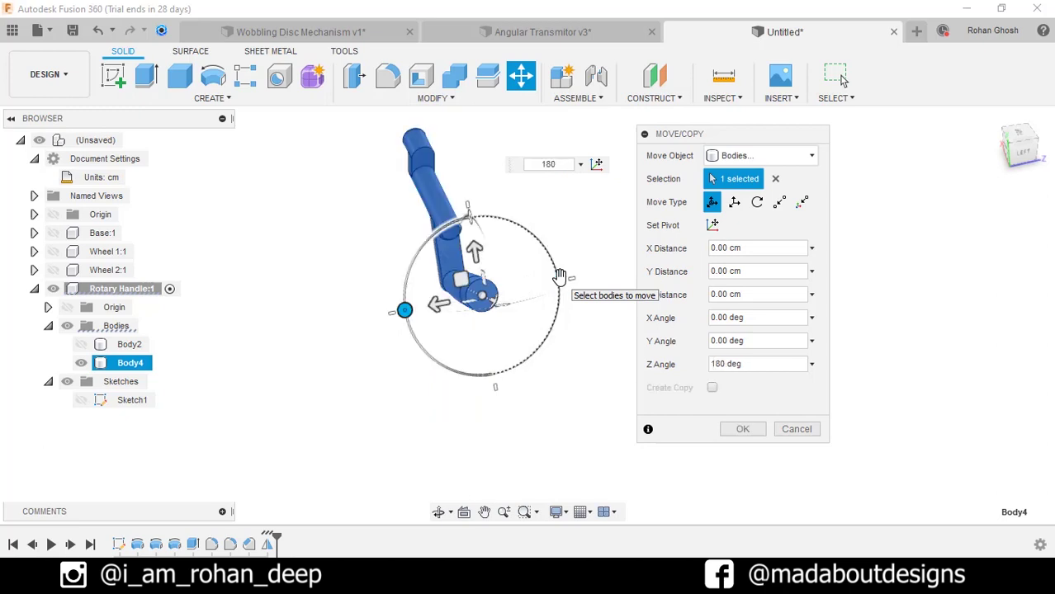
{"action": "left_click", "coordinate": [742, 431]}
Step: Show Body2 again and combine both handle halves into one body with the Join operation
{"action": "left_click", "coordinate": [81, 344]}
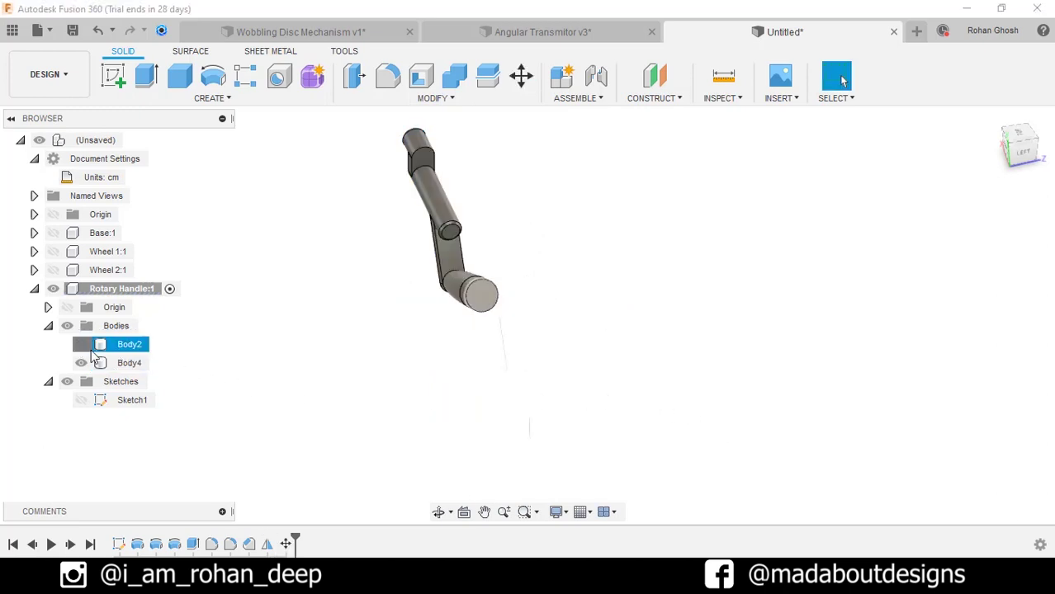
{"action": "middle_click_drag", "start_coordinate": [388, 355], "coordinate": [551, 387], "text": "shift"}
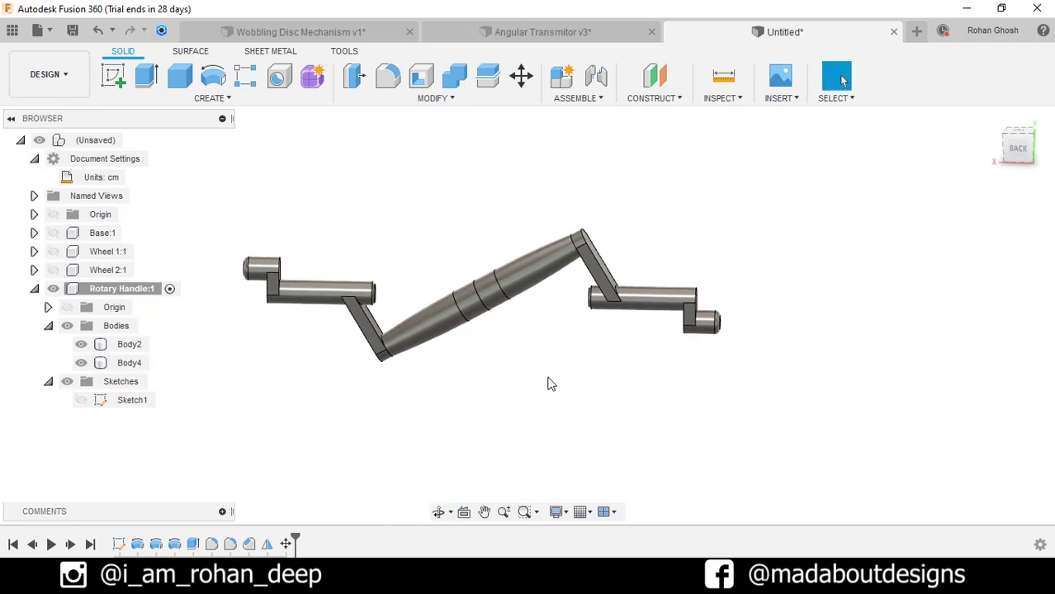
{"action": "left_click", "coordinate": [454, 76]}
{"action": "left_click", "coordinate": [496, 285]}
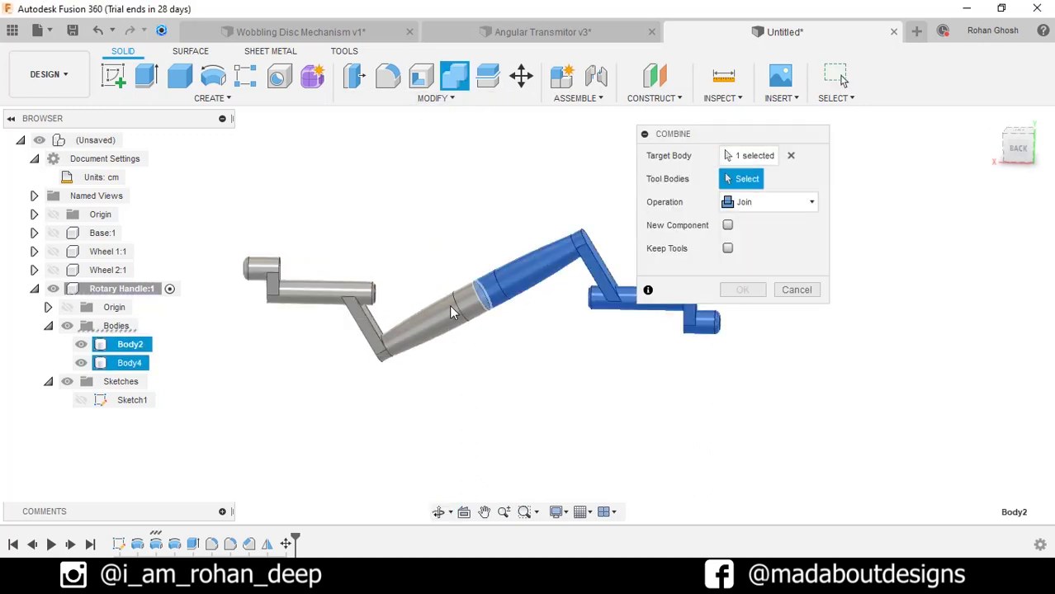
{"action": "left_click", "coordinate": [450, 309]}
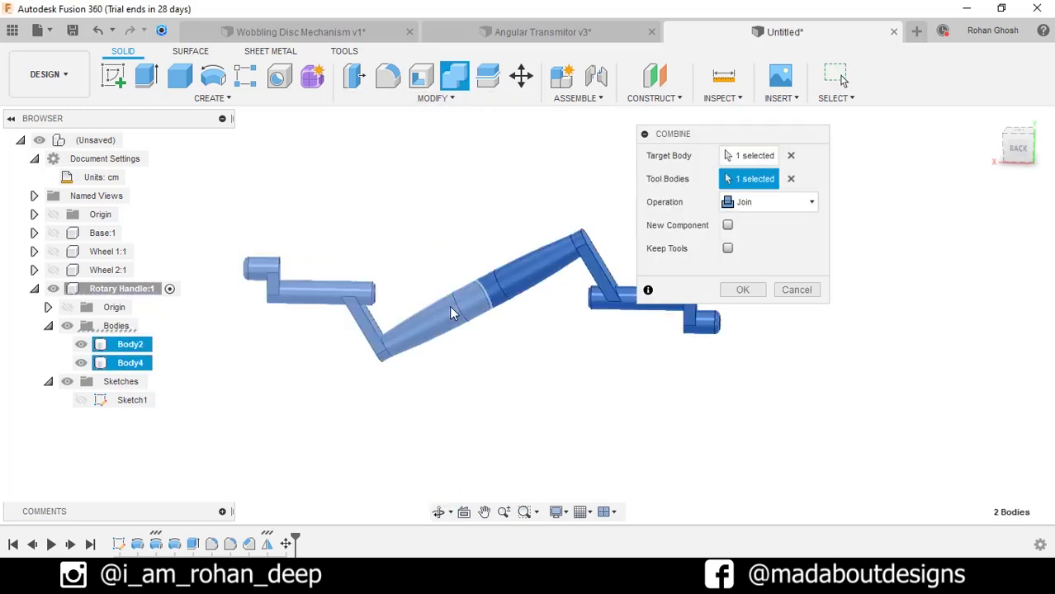
{"action": "left_click", "coordinate": [743, 292]}
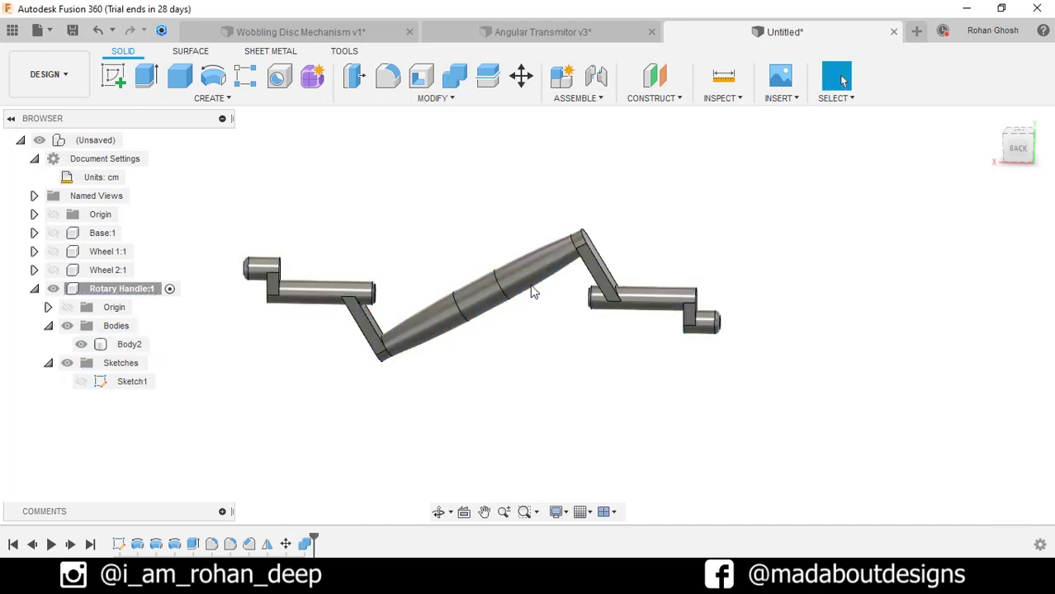
Step: Show the Wheel 2, Wheel 1 and Base components again and activate the top-level assembly
{"action": "left_click", "coordinate": [34, 291]}
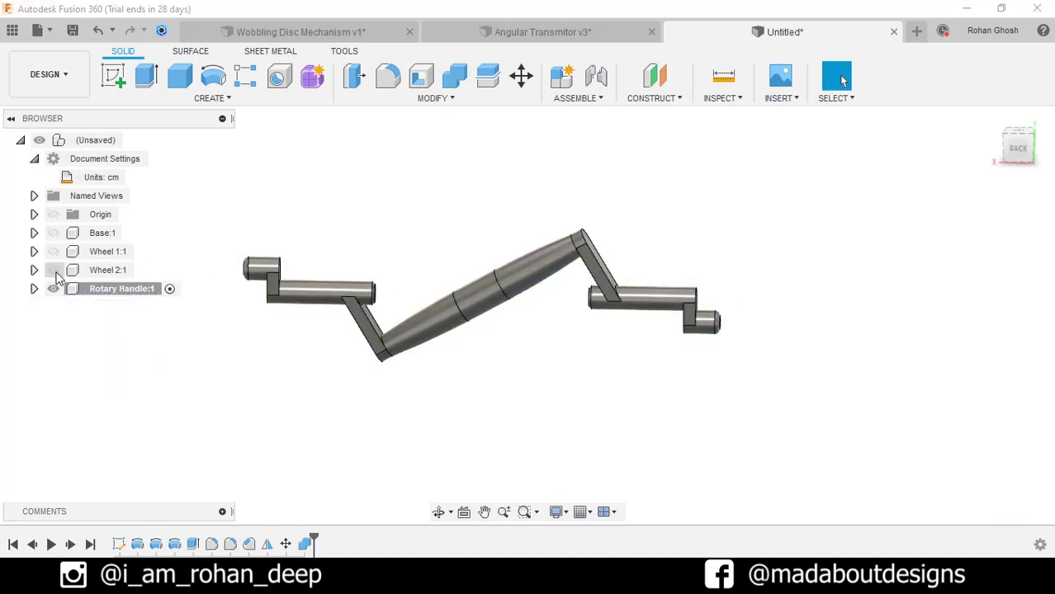
{"action": "left_click", "coordinate": [53, 270]}
{"action": "left_click", "coordinate": [53, 252]}
{"action": "left_click", "coordinate": [53, 234]}
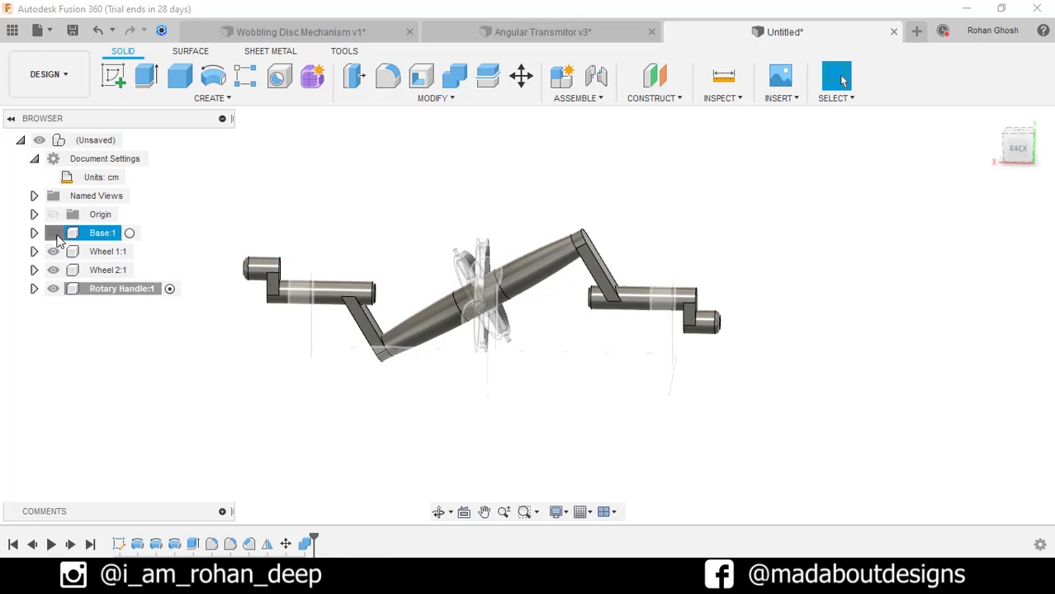
{"action": "double_click", "coordinate": [99, 140]}
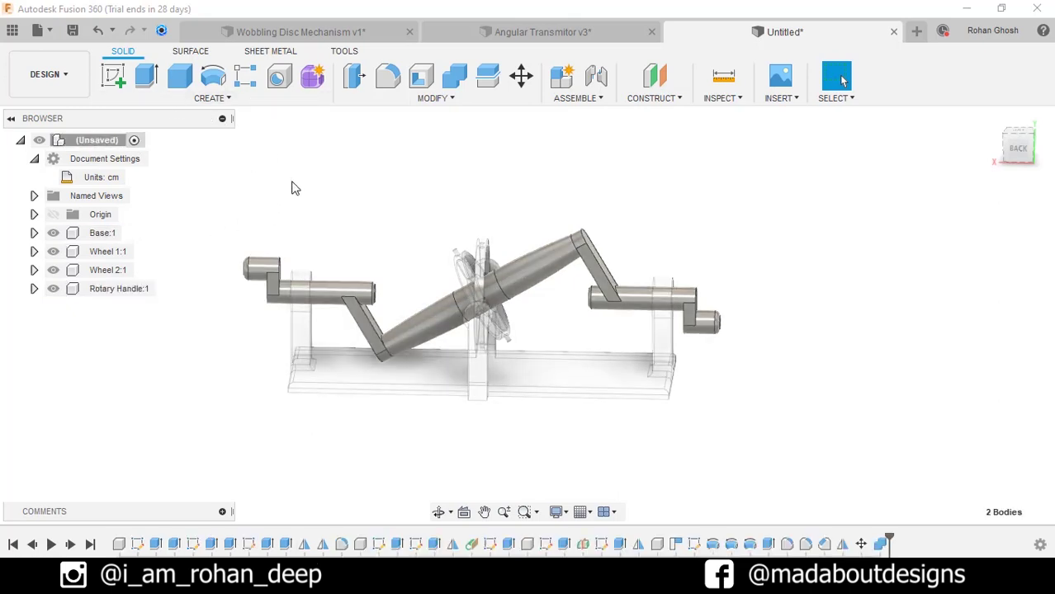
Step: Pull the base and one wheel out of place to test their freedom, and revert the components' positions
{"action": "mouse_move", "coordinate": [315, 191]}
{"action": "middle_mouse_down", "text": "shift"}
{"action": "mouse_move", "coordinate": [266, 183]}
{"action": "mouse_move", "coordinate": [295, 194]}
{"action": "middle_mouse_up", "text": "shift"}
{"action": "left_click_drag", "start_coordinate": [398, 303], "coordinate": [337, 431]}
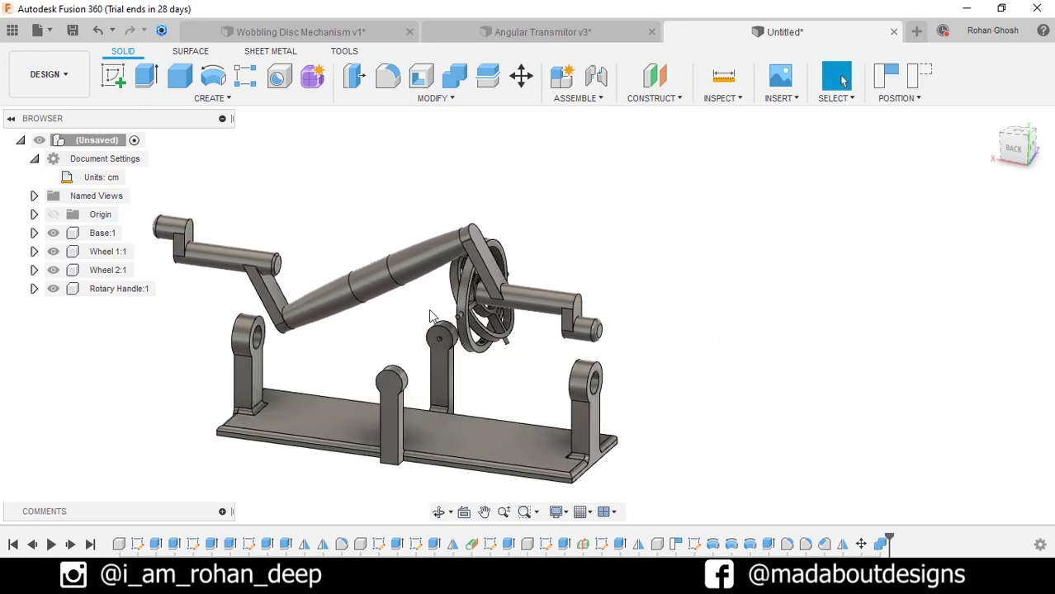
{"action": "left_click_drag", "start_coordinate": [465, 305], "coordinate": [520, 376]}
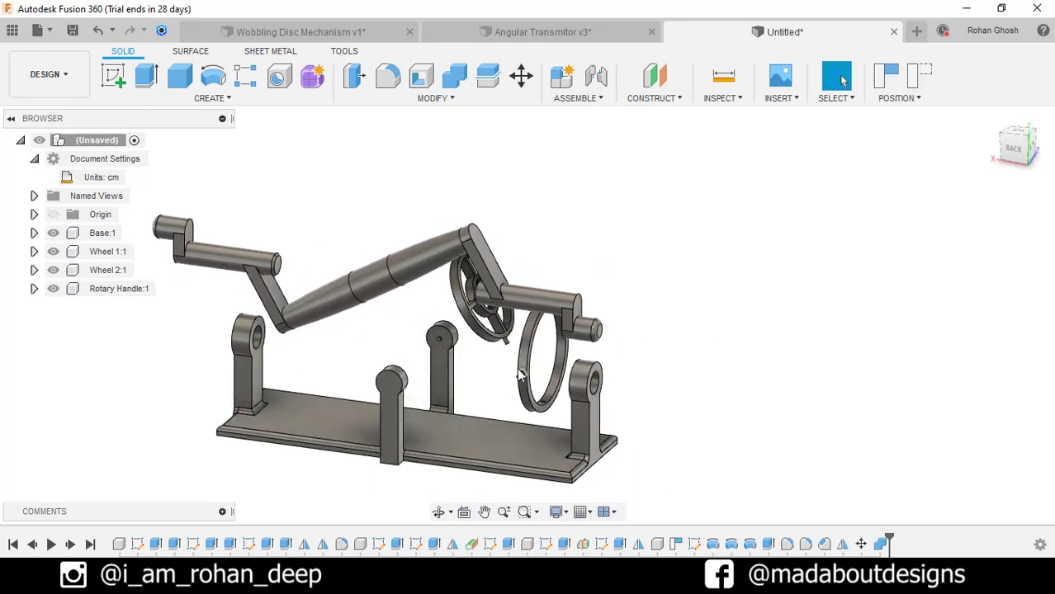
{"action": "left_click", "coordinate": [912, 79]}
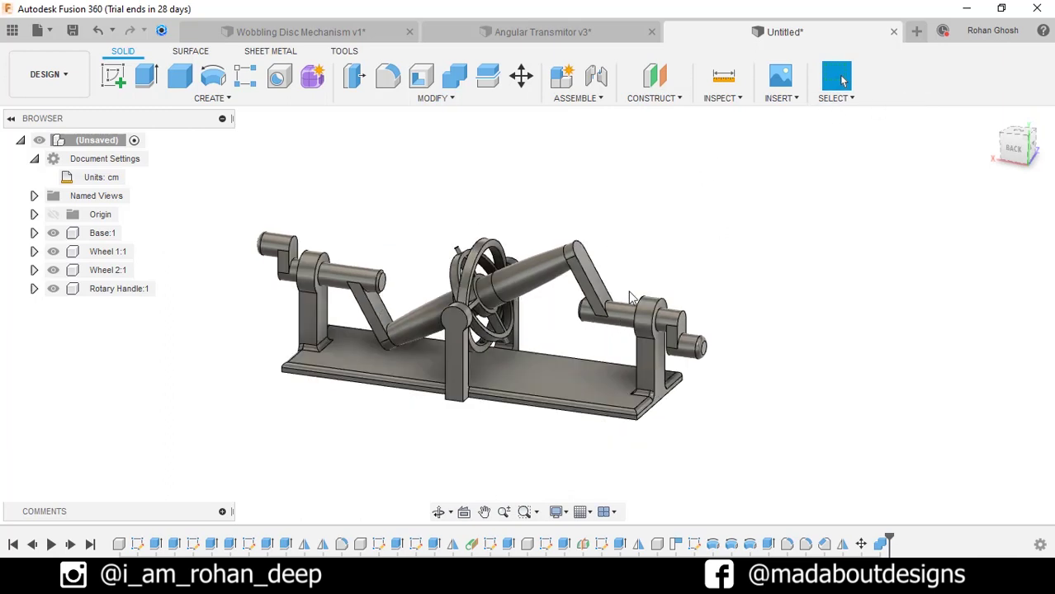
Step: Ground the Base component, and pull the Rotary Handle out of place as a freedom test before reverting its position
{"action": "left_click", "coordinate": [568, 365]}
{"action": "right_click", "coordinate": [101, 233]}
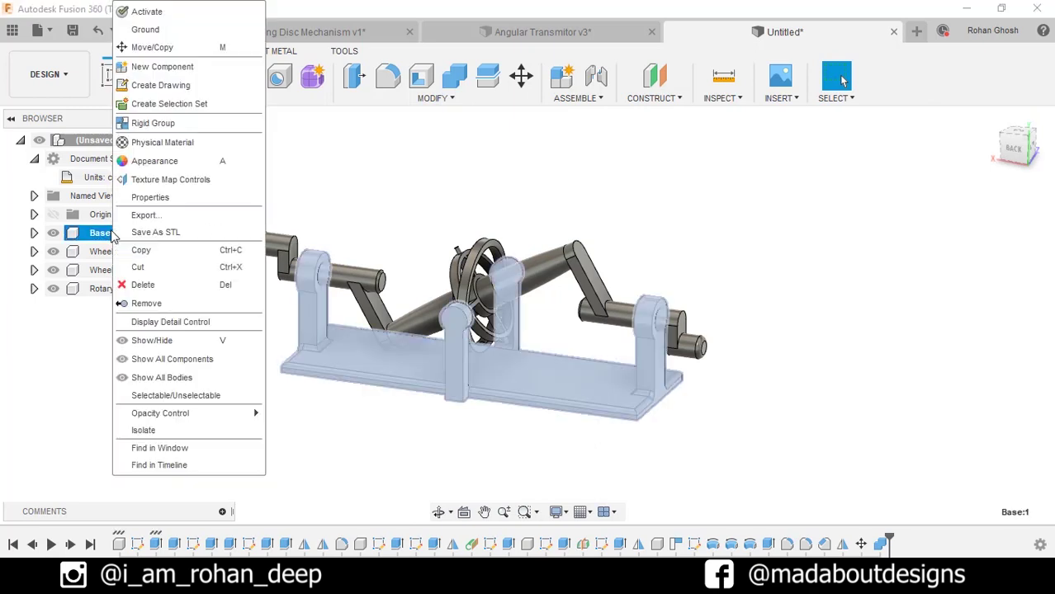
{"action": "left_click", "coordinate": [152, 33]}
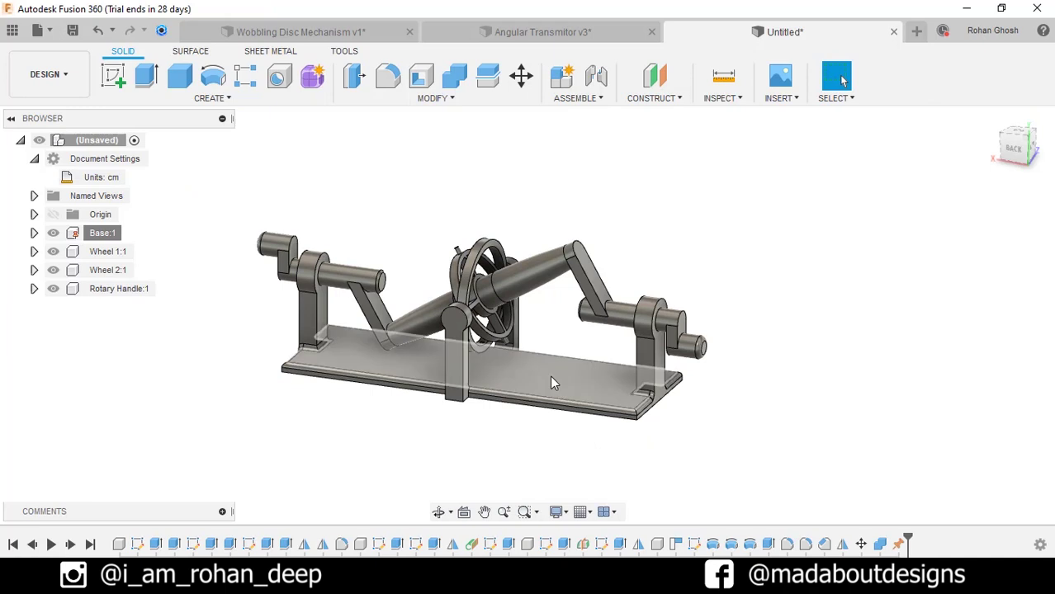
{"action": "left_click_drag", "start_coordinate": [632, 314], "coordinate": [810, 133]}
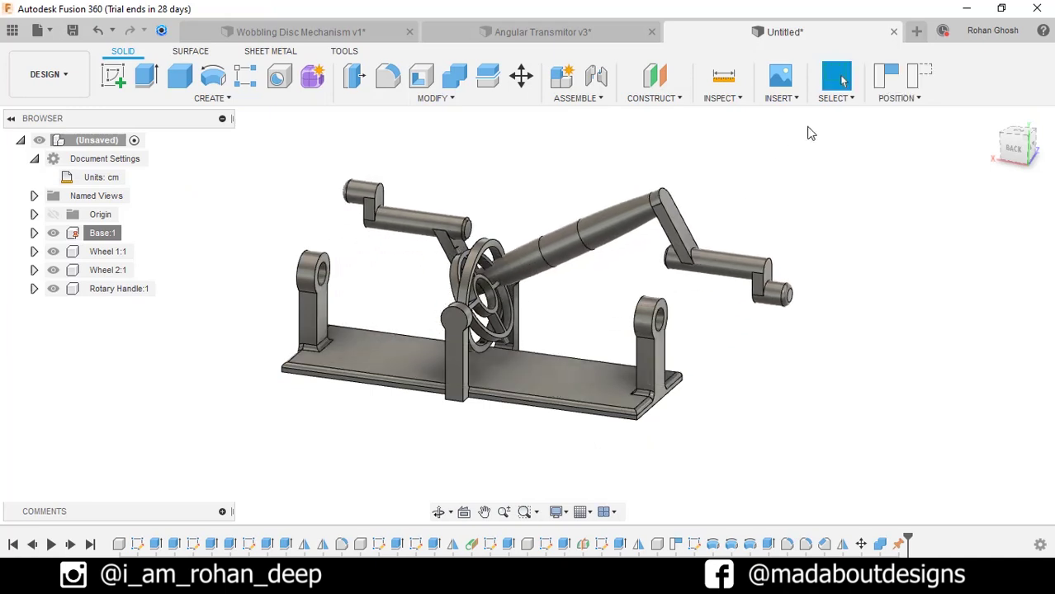
{"action": "left_click", "coordinate": [929, 78]}
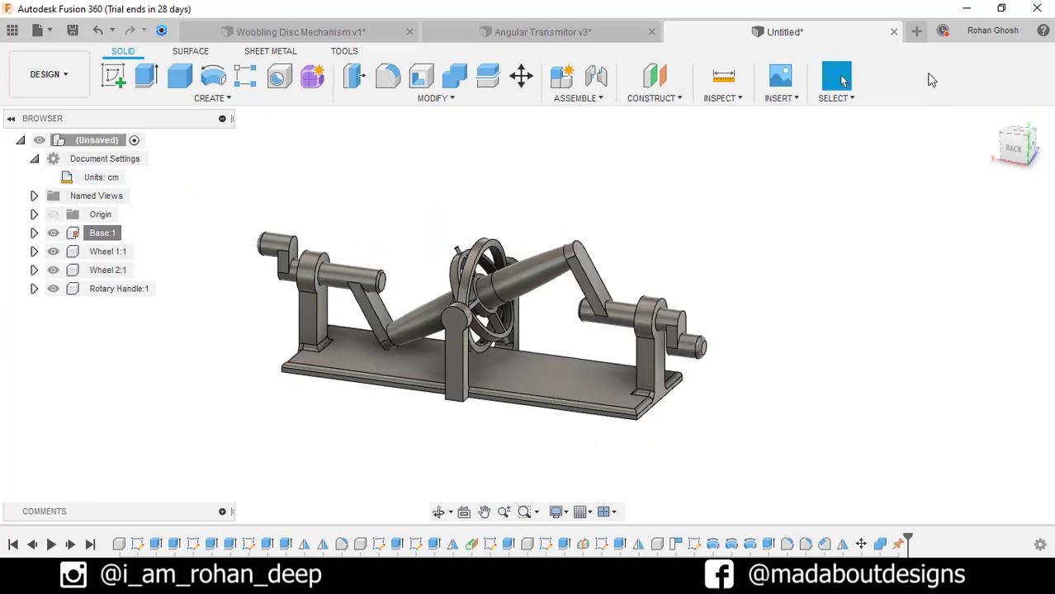
Step: Create an as-built Revolute joint between the Rotary Handle and the Base, centred on the shaft at the end bearing and rotating about the Z axis
{"action": "left_click", "coordinate": [596, 102]}
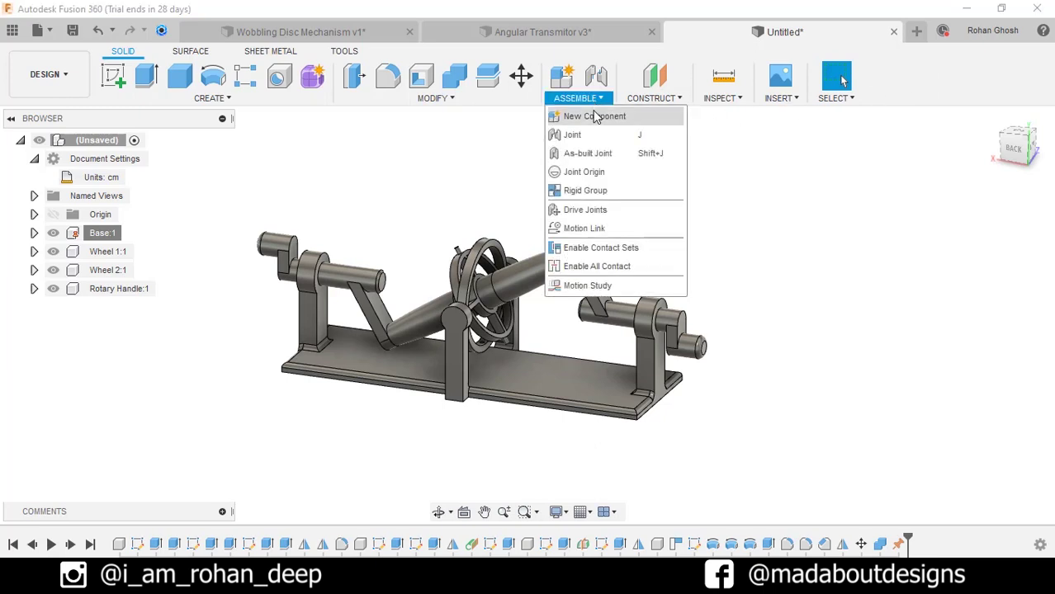
{"action": "left_click", "coordinate": [590, 154]}
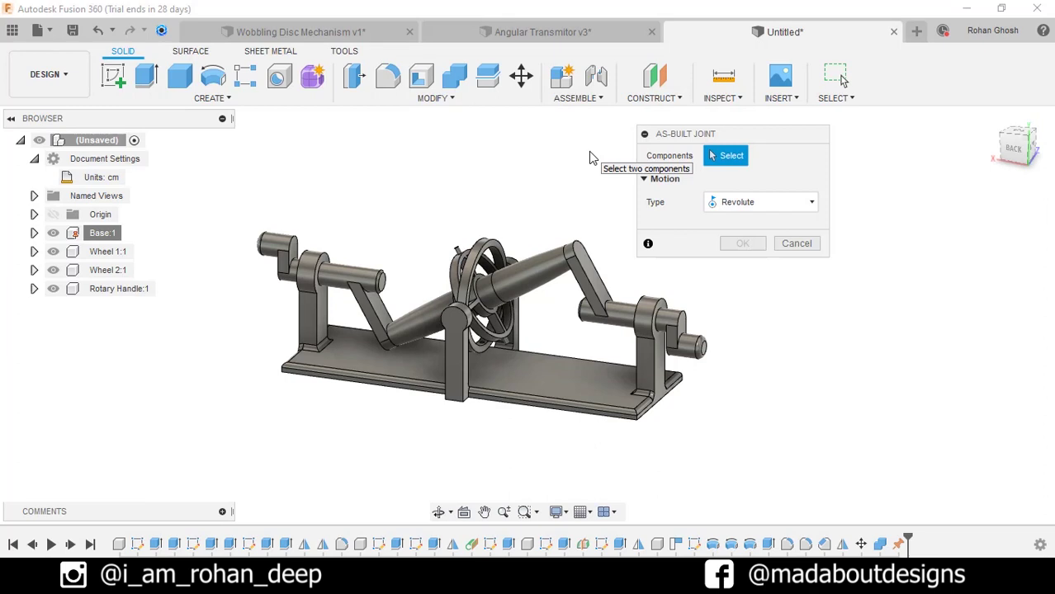
{"action": "left_click", "coordinate": [592, 264]}
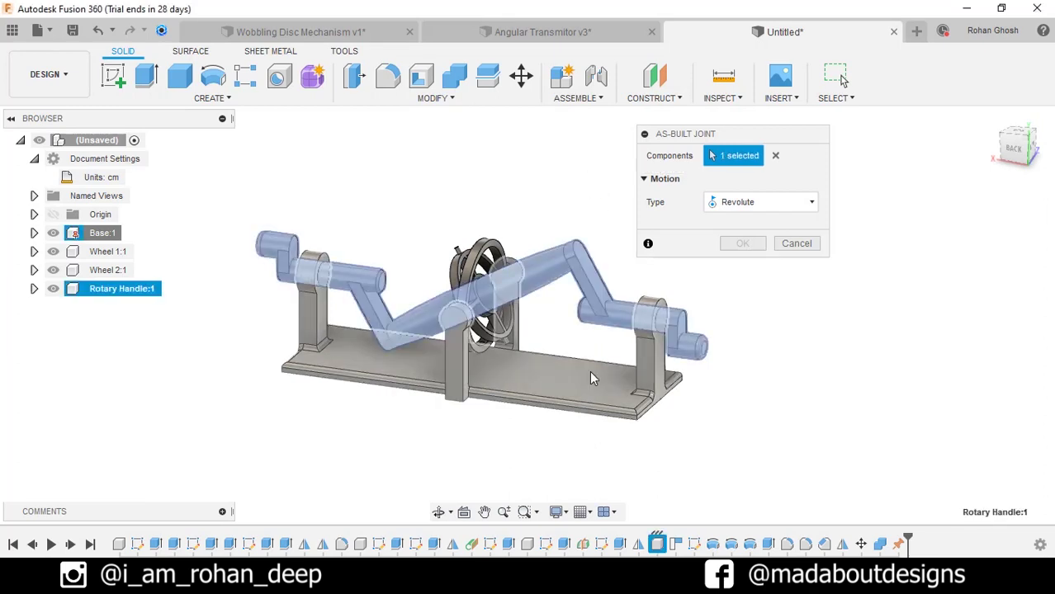
{"action": "left_click", "coordinate": [590, 373]}
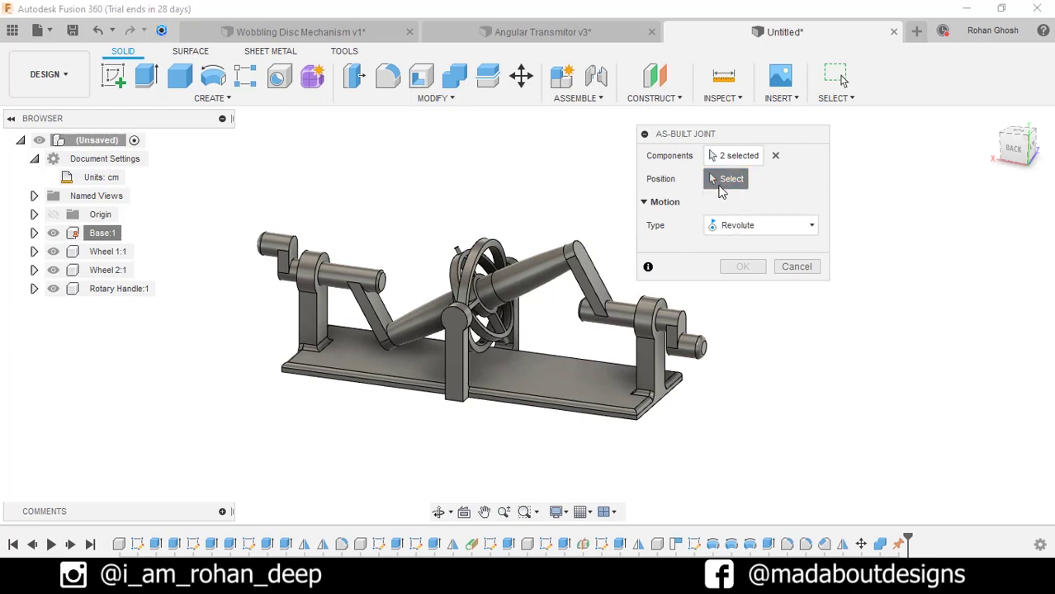
{"action": "left_click", "coordinate": [688, 308]}
{"action": "middle_click_drag", "start_coordinate": [688, 308], "coordinate": [638, 330], "text": "shift"}
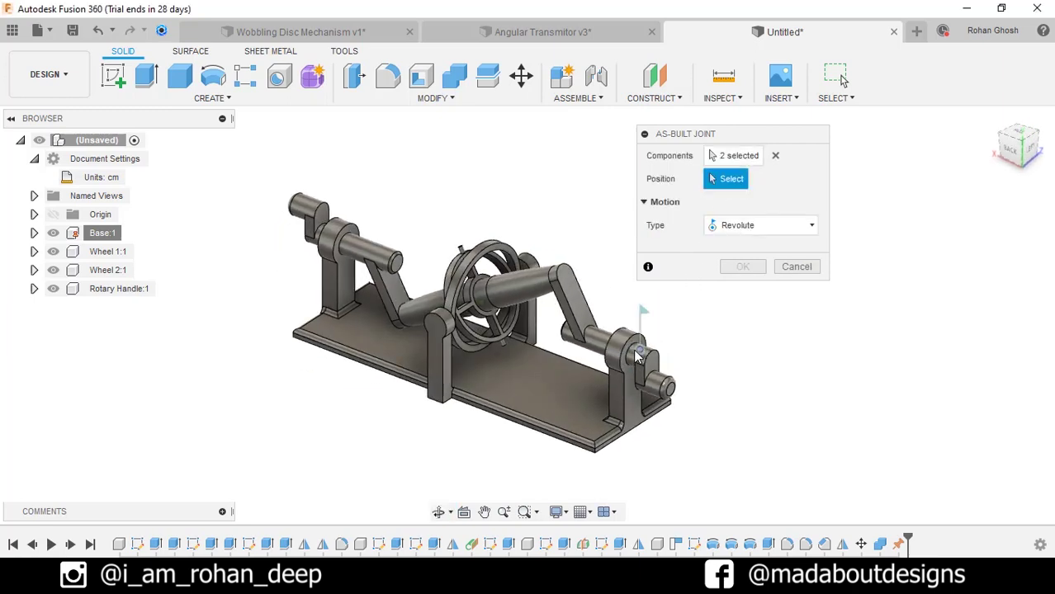
{"action": "left_click", "coordinate": [632, 356]}
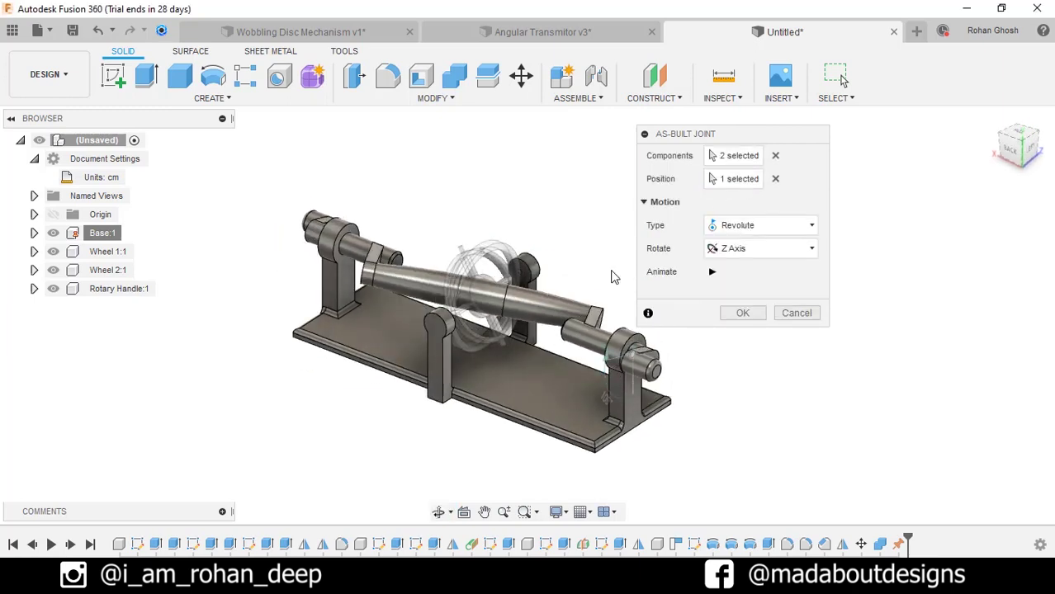
{"action": "left_click", "coordinate": [738, 225]}
{"action": "left_click", "coordinate": [737, 266]}
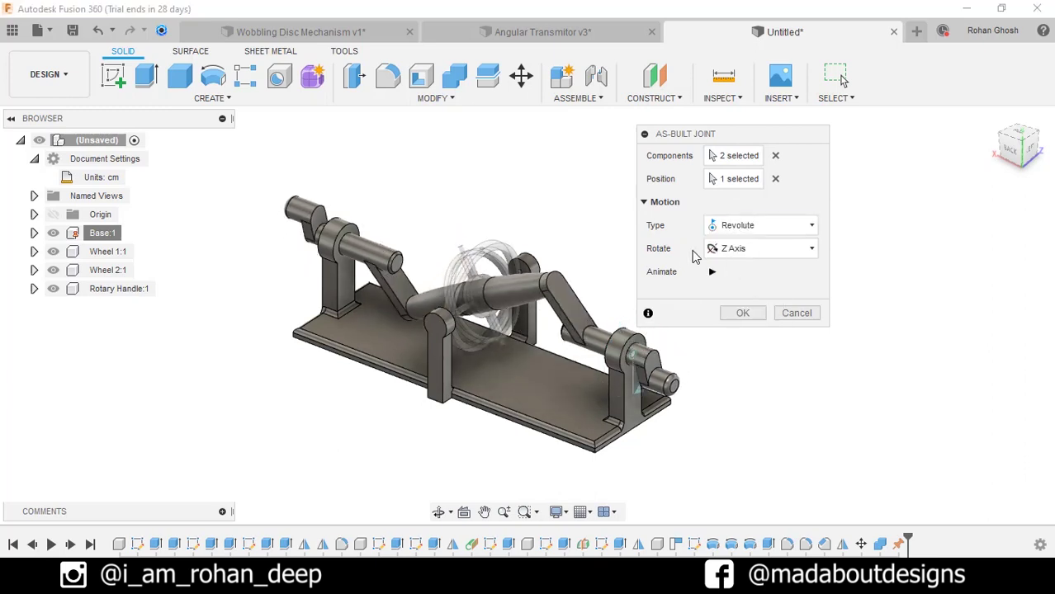
{"action": "left_click", "coordinate": [743, 315]}
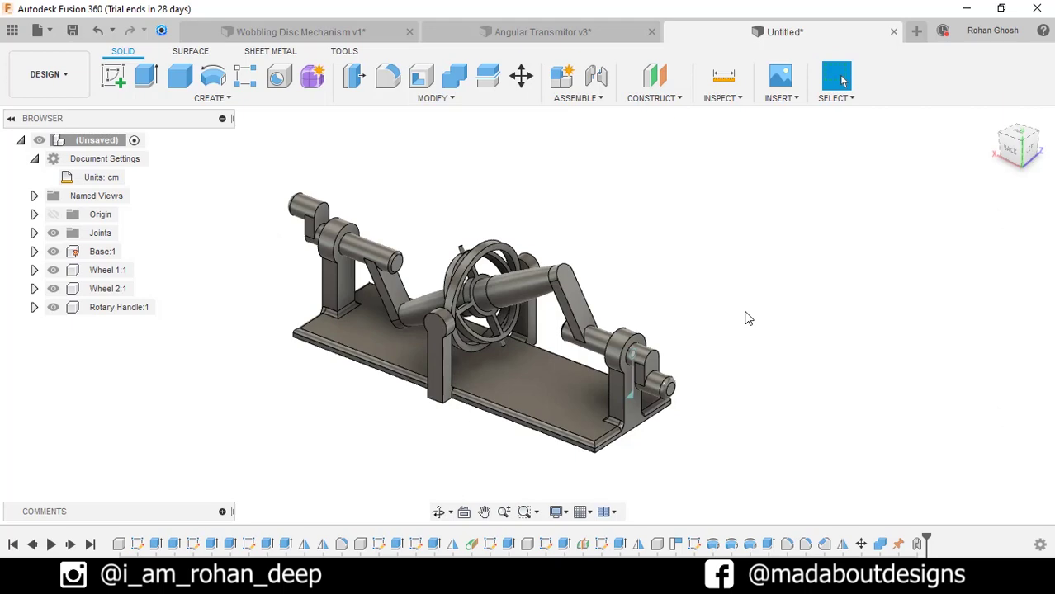
Step: Create an as-built Revolute joint between Wheel 2 and the Rotary Handle, centred on the cylindrical seat at the middle of the grip
{"action": "key", "text": "shift+j"}
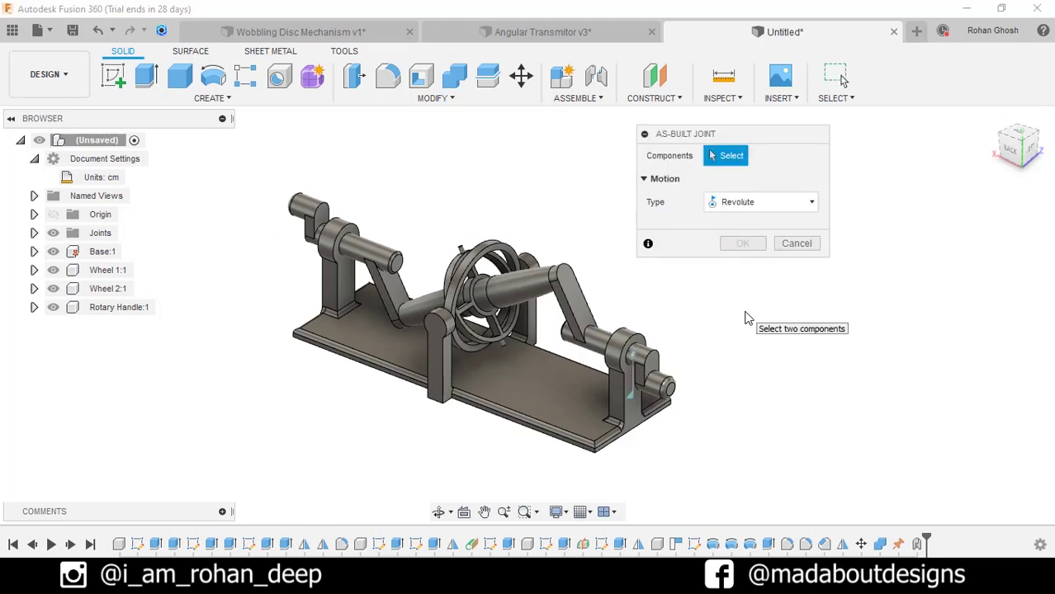
{"action": "scroll", "coordinate": [487, 285], "scroll_direction": "up", "scroll_amount": 4}
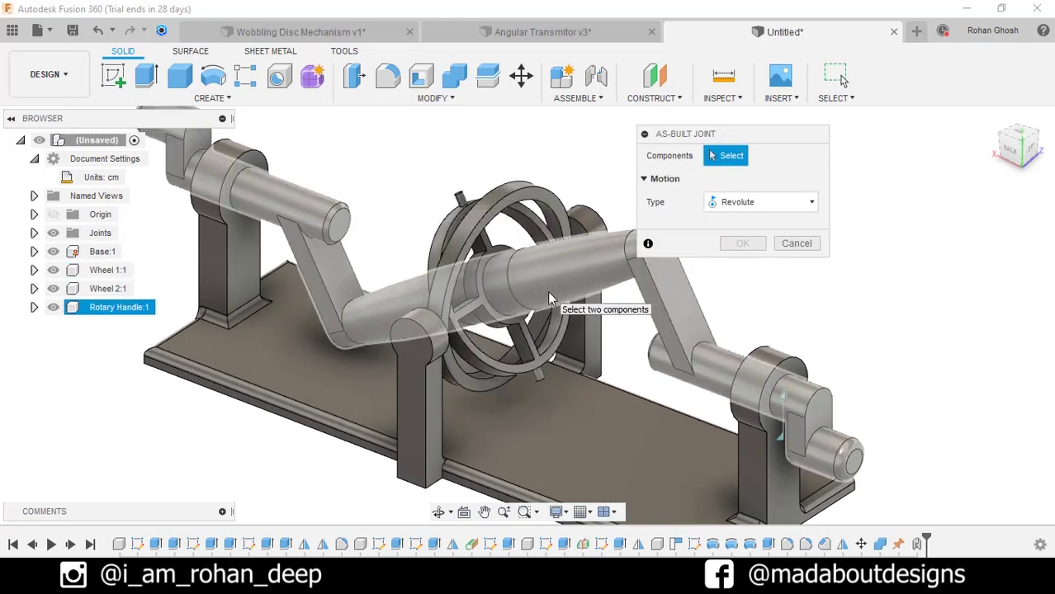
{"action": "left_click", "coordinate": [460, 303]}
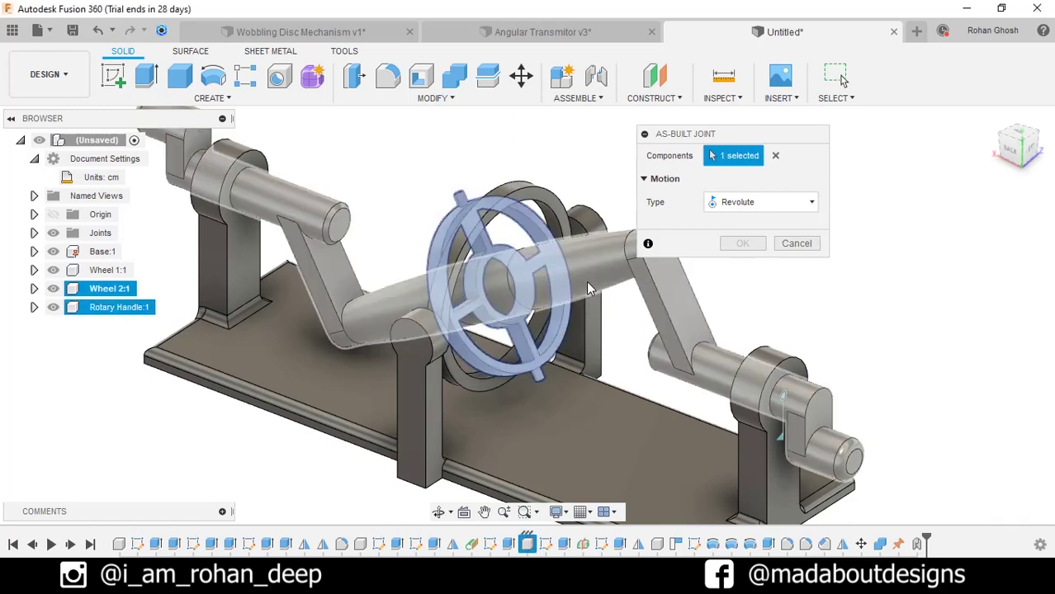
{"action": "left_click", "coordinate": [588, 288]}
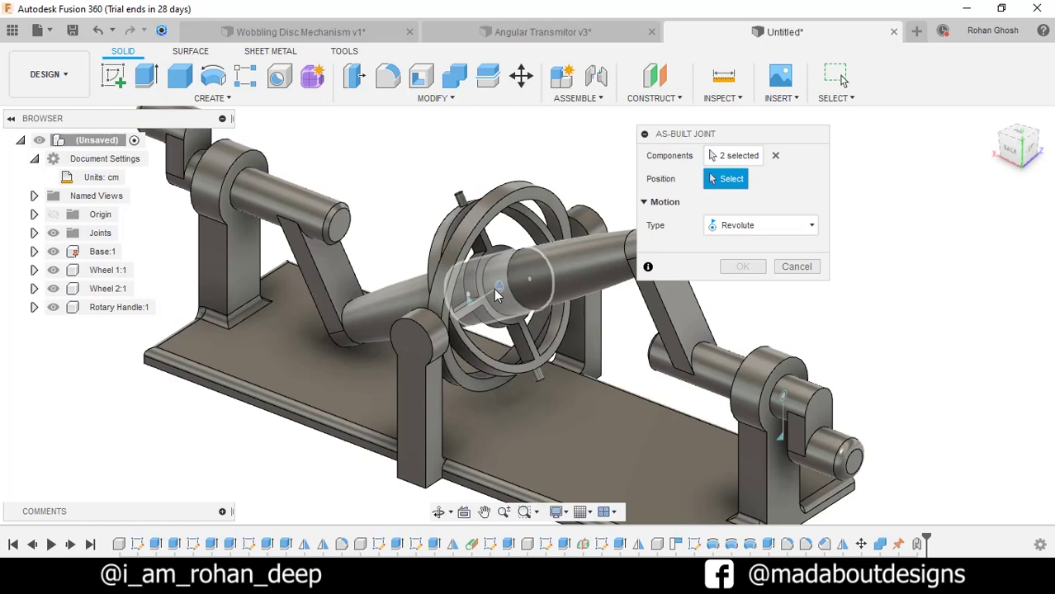
{"action": "left_click", "coordinate": [496, 296]}
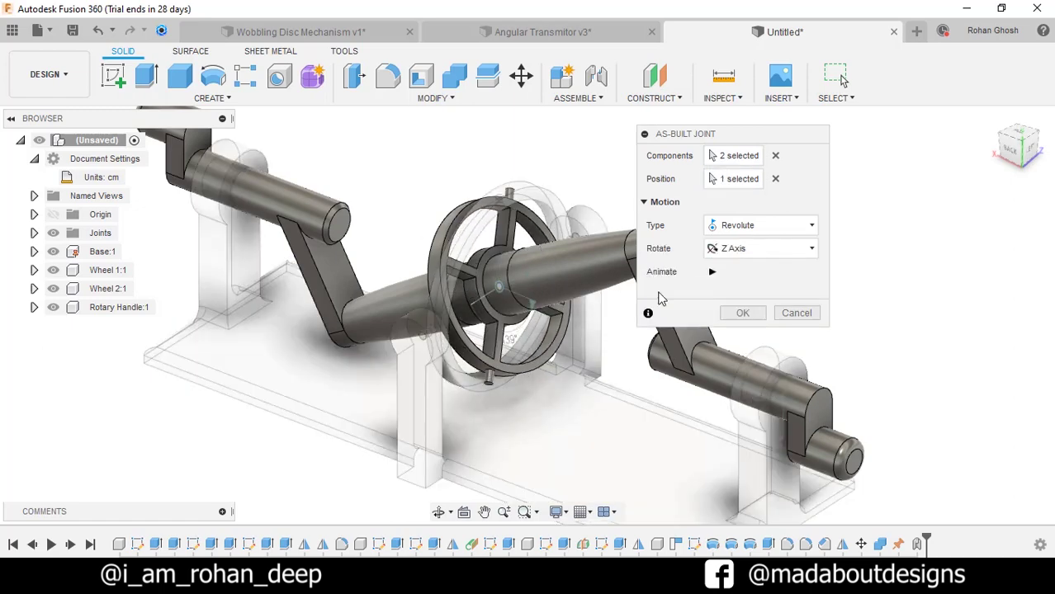
{"action": "left_click", "coordinate": [742, 313]}
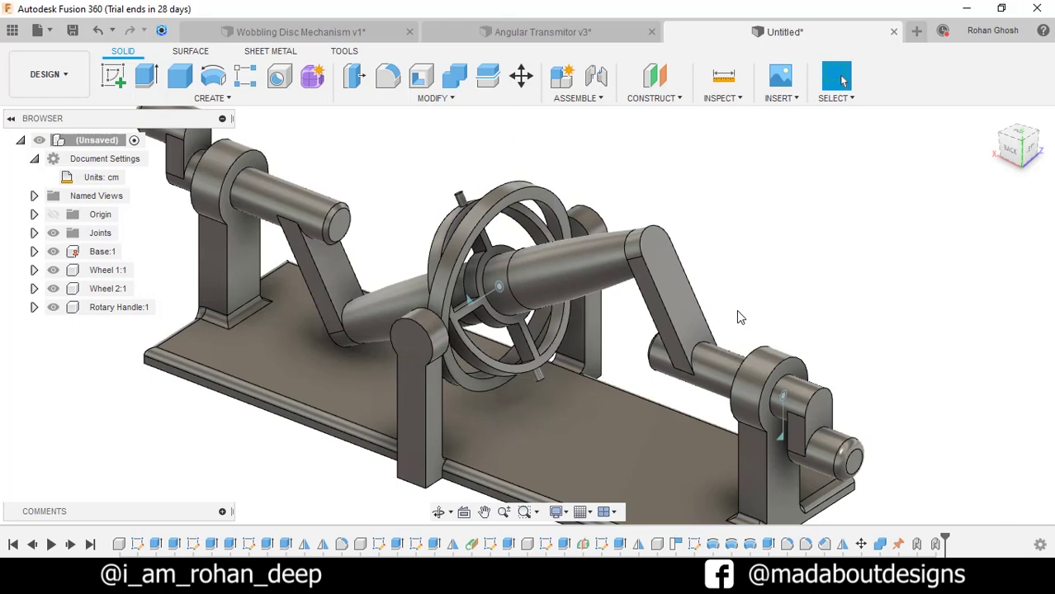
Step: Join the pin hole in Wheel 1 to the end of Wheel 2's pin with a Revolute joint, keeping zero angle and offsets
{"action": "left_click", "coordinate": [598, 76]}
{"action": "middle_click_drag", "start_coordinate": [544, 169], "coordinate": [529, 230], "text": "shift"}
{"action": "scroll", "coordinate": [528, 229], "scroll_direction": "up", "scroll_amount": 6}
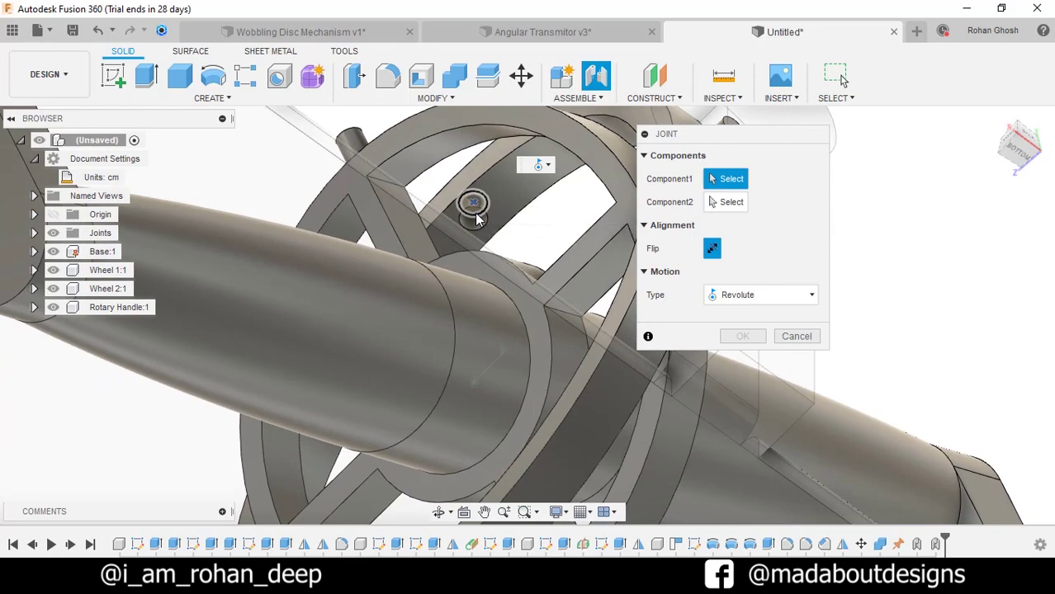
{"action": "left_click", "coordinate": [472, 210]}
{"action": "scroll", "coordinate": [488, 151], "scroll_direction": "down", "scroll_amount": 5}
{"action": "middle_click_drag", "start_coordinate": [487, 150], "coordinate": [509, 349], "text": "shift"}
{"action": "scroll", "coordinate": [456, 262], "scroll_direction": "up", "scroll_amount": 5}
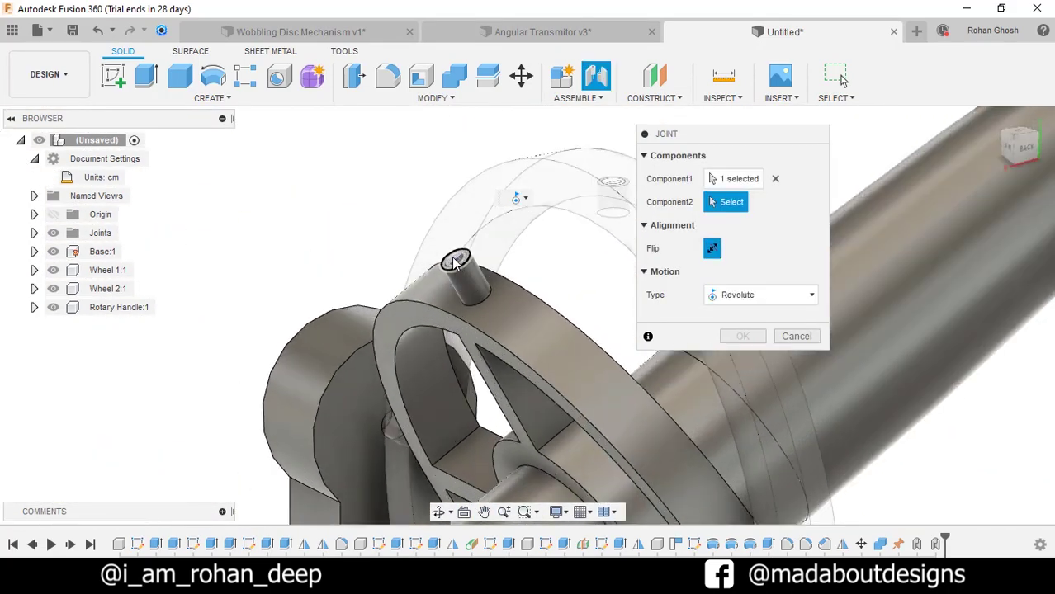
{"action": "left_click", "coordinate": [457, 265]}
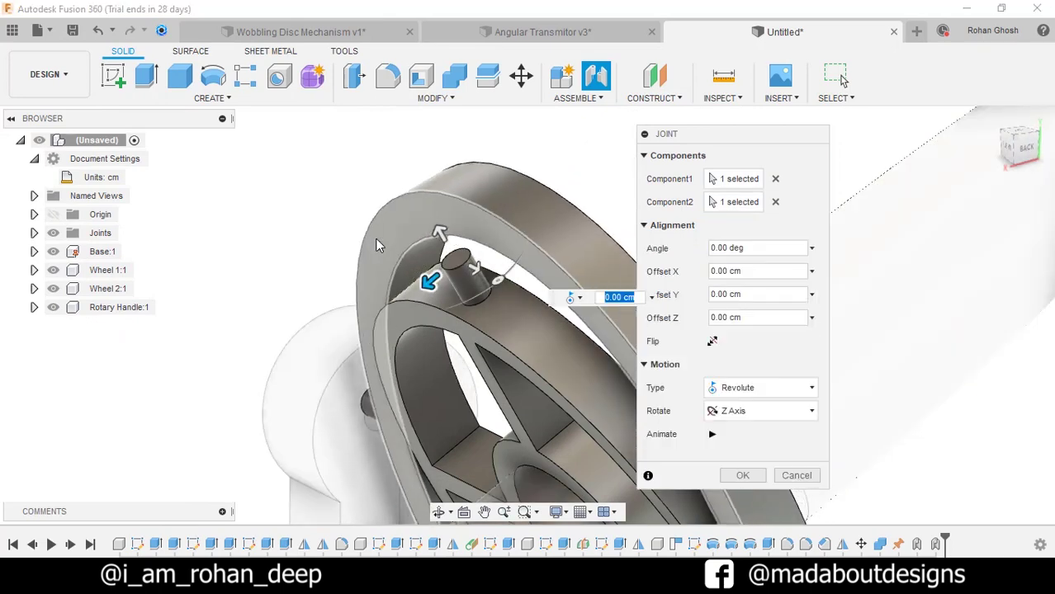
{"action": "scroll", "coordinate": [375, 238], "scroll_direction": "down", "scroll_amount": 5}
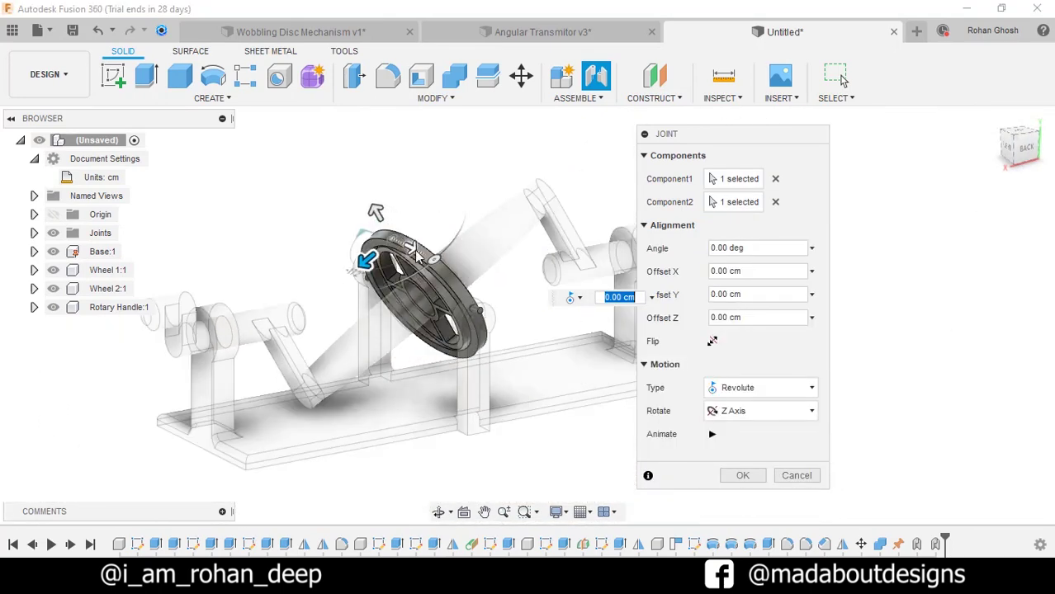
{"action": "left_click", "coordinate": [745, 476]}
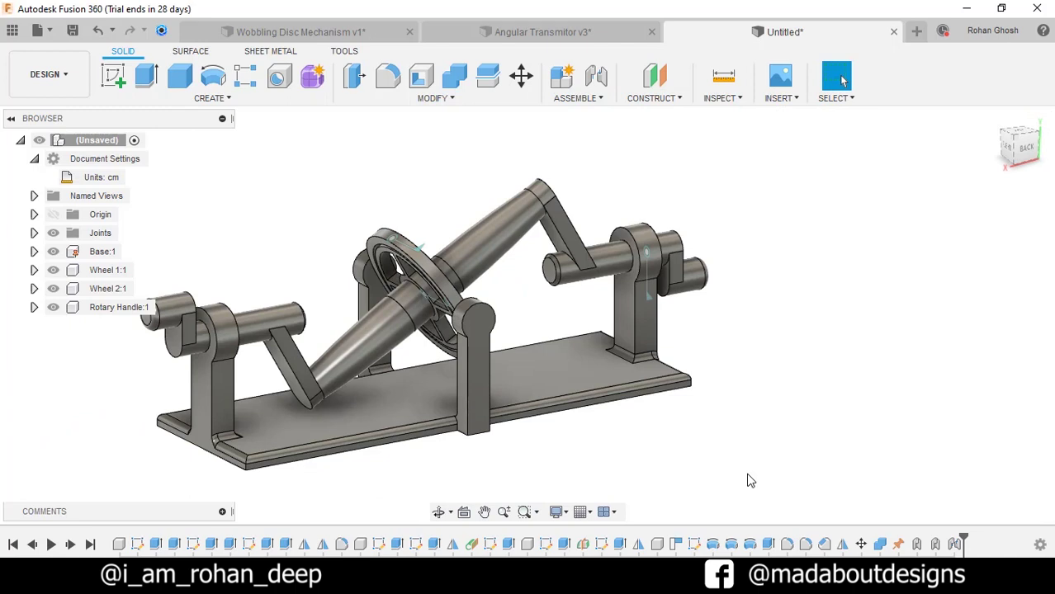
Step: Create an as-built Revolute joint between Wheel 1 and the Base, centred on the round head of the middle support post
{"action": "left_click", "coordinate": [578, 98]}
{"action": "left_click", "coordinate": [589, 161]}
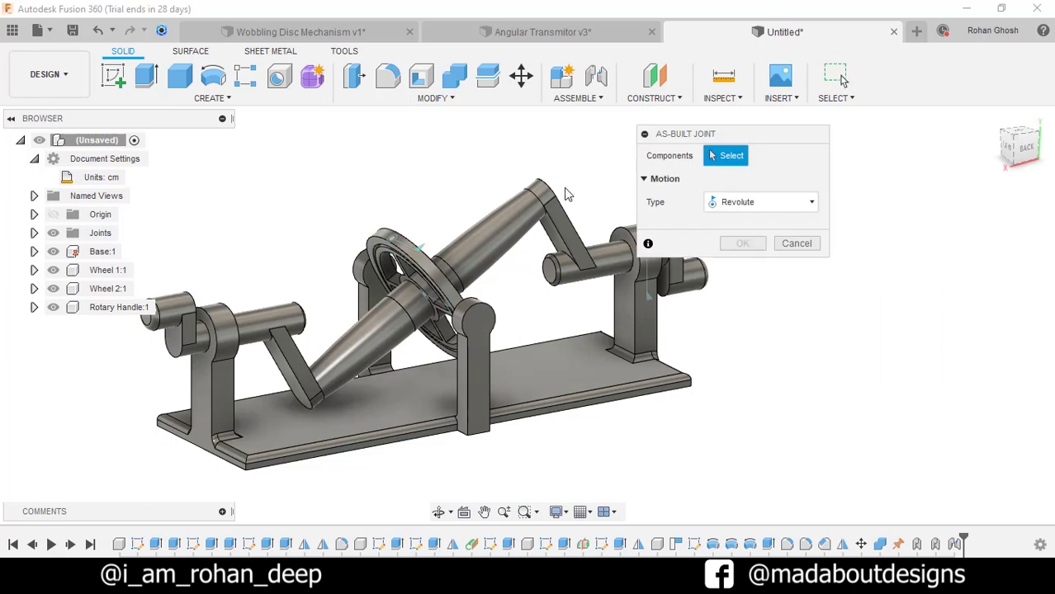
{"action": "left_click", "coordinate": [453, 285]}
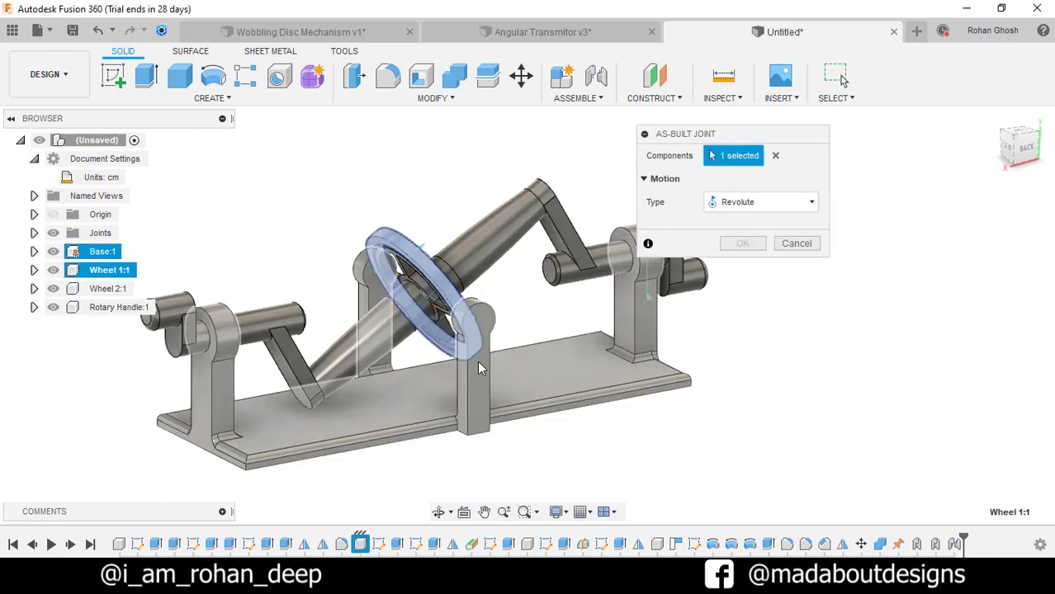
{"action": "left_click", "coordinate": [478, 364]}
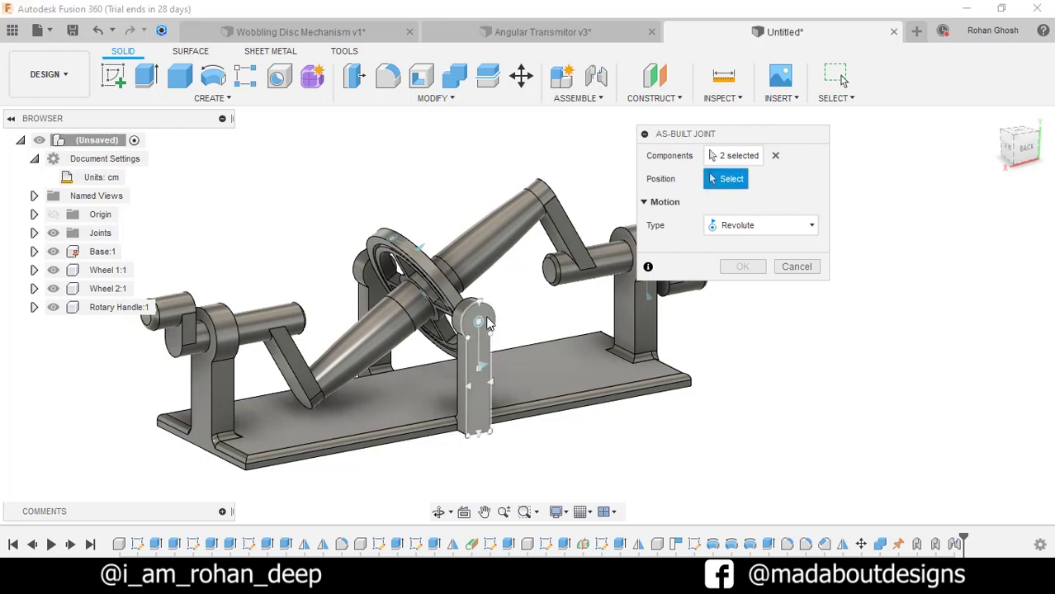
{"action": "left_click", "coordinate": [486, 322]}
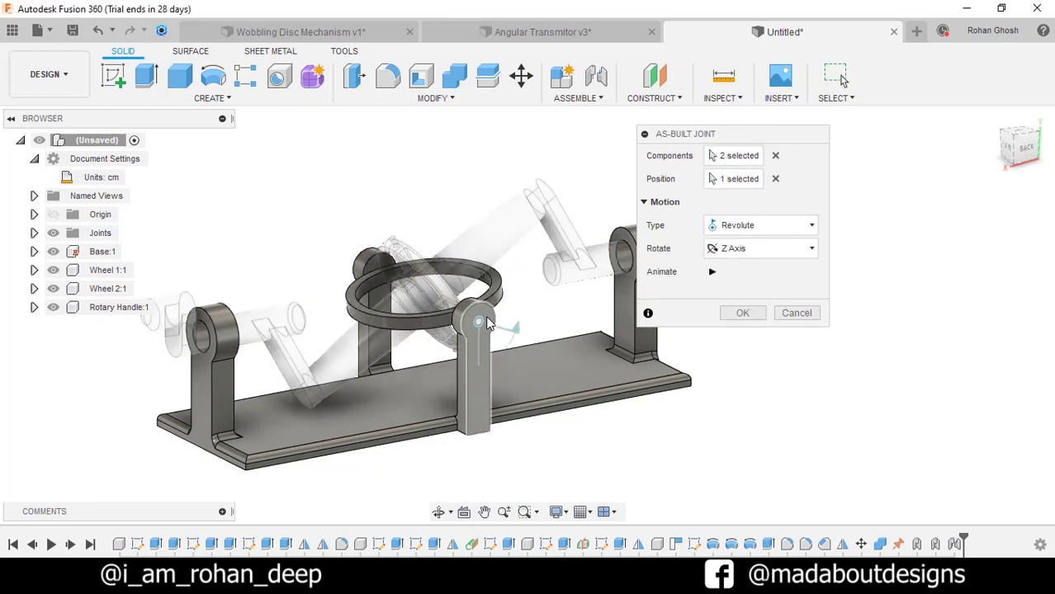
{"action": "left_click", "coordinate": [743, 314]}
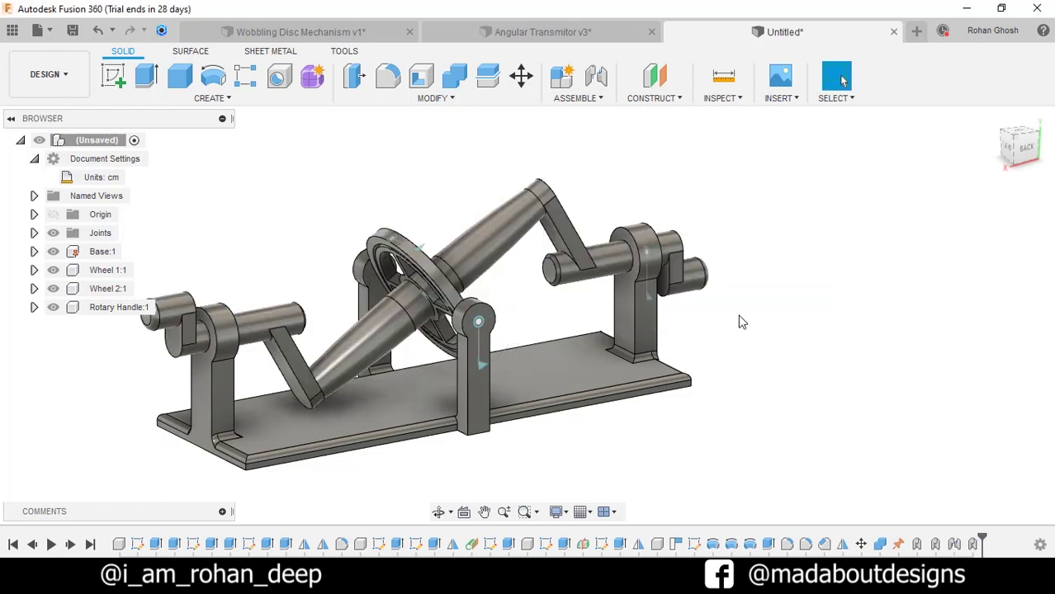
Step: Turn the jointed mechanism by hand to test how the handle and wheels move together
{"action": "scroll", "coordinate": [738, 313], "scroll_direction": "down", "scroll_amount": 2}
{"action": "middle_click_drag", "start_coordinate": [737, 313], "coordinate": [751, 309], "text": "shift"}
{"action": "left_click_drag", "start_coordinate": [489, 323], "coordinate": [272, 351]}
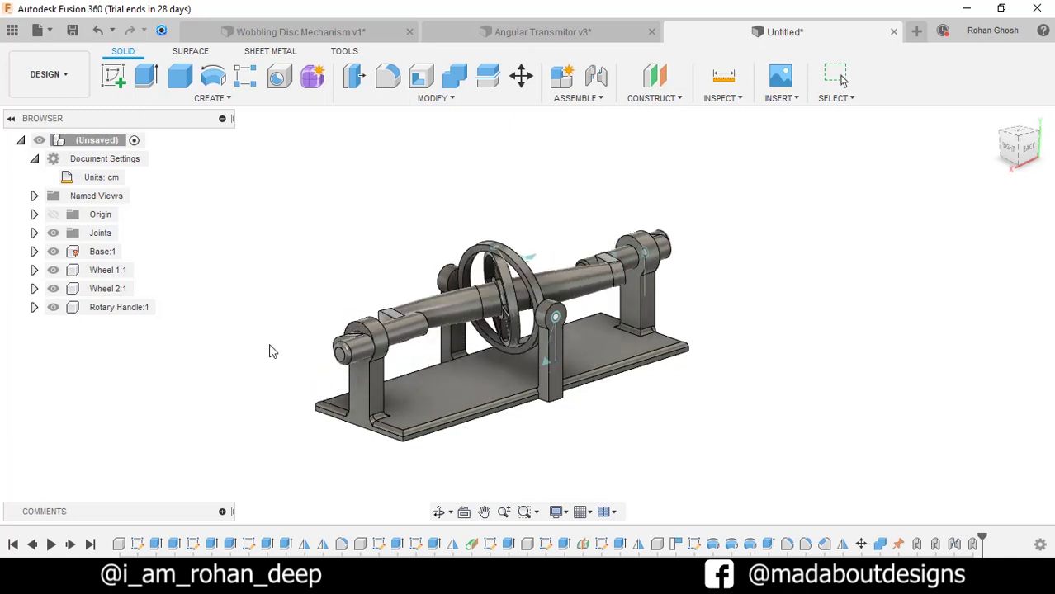
Step: Animate the whole model from the Rev1 joint to check the mechanism's motion, and end the animation
{"action": "left_click", "coordinate": [34, 234]}
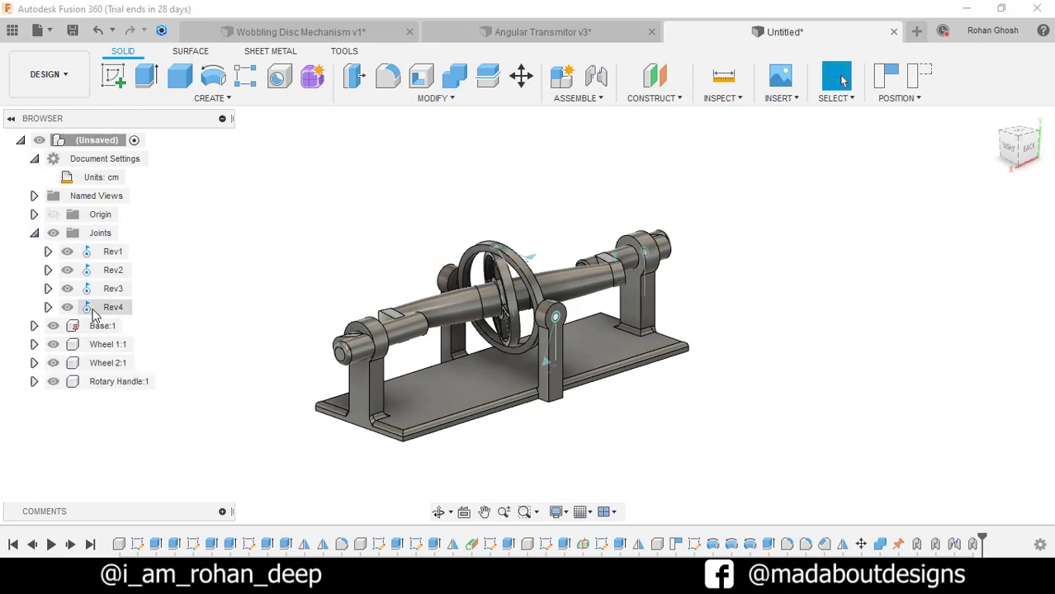
{"action": "left_click", "coordinate": [97, 251]}
{"action": "right_click", "coordinate": [98, 255]}
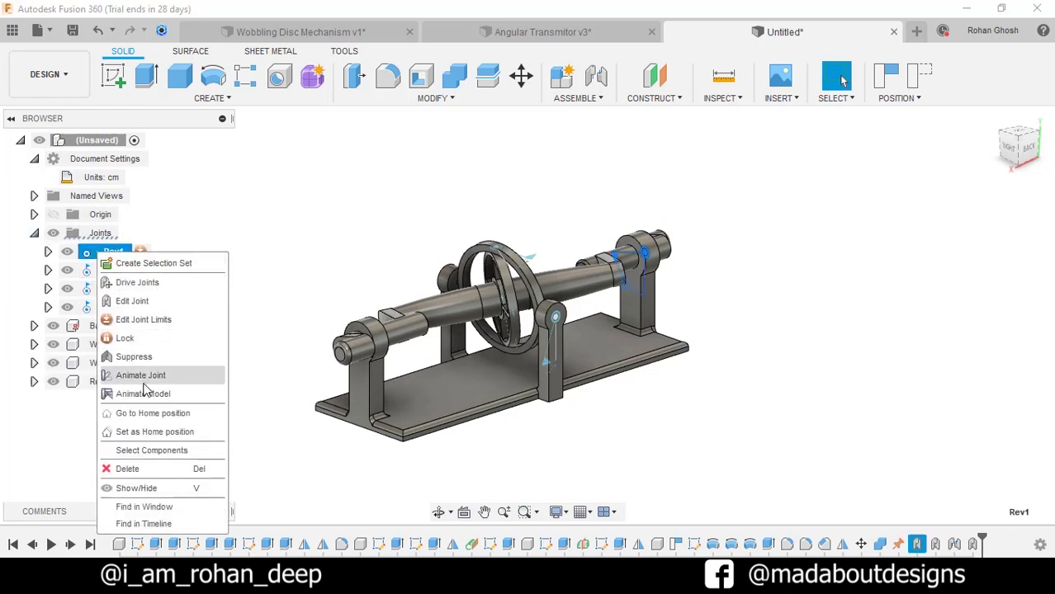
{"action": "left_click", "coordinate": [142, 393]}
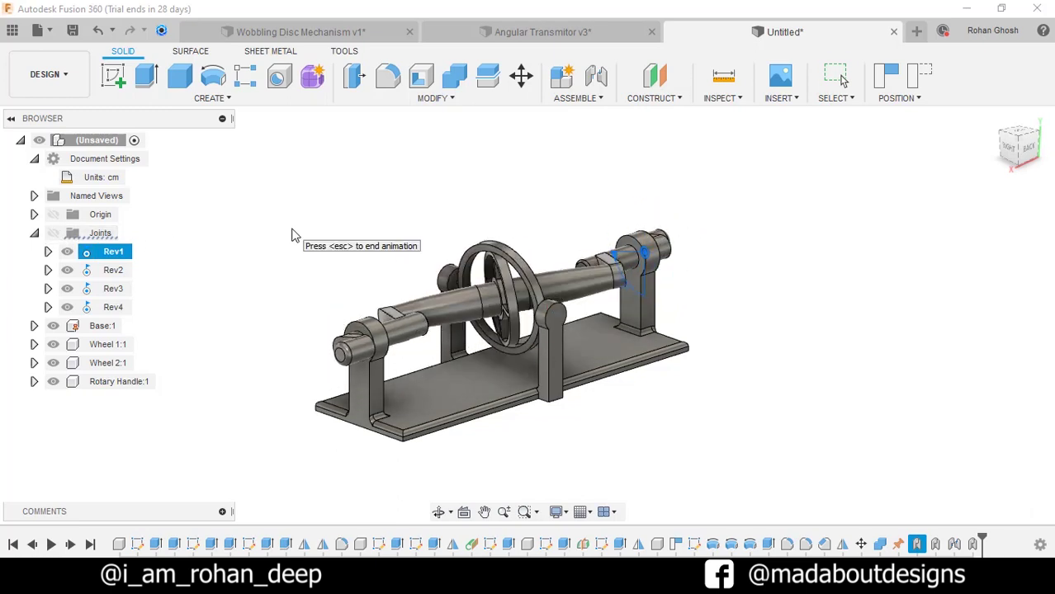
{"action": "key", "text": "Escape"}
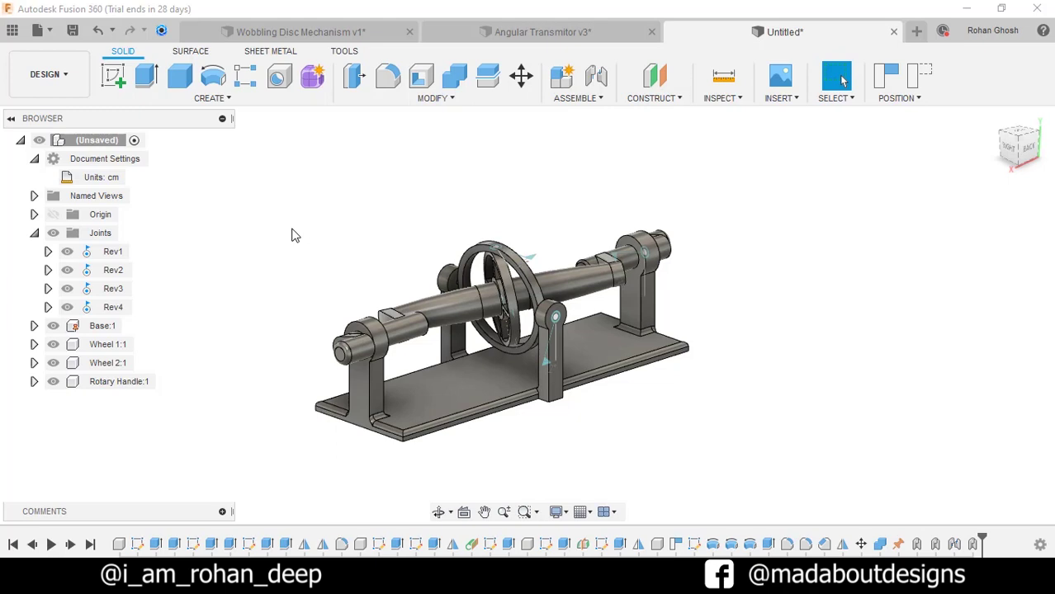
Step: Apply the Paint - Metallic (Black) appearance from the metallic paint library to the Rotary Handle component
{"action": "key", "text": "a"}
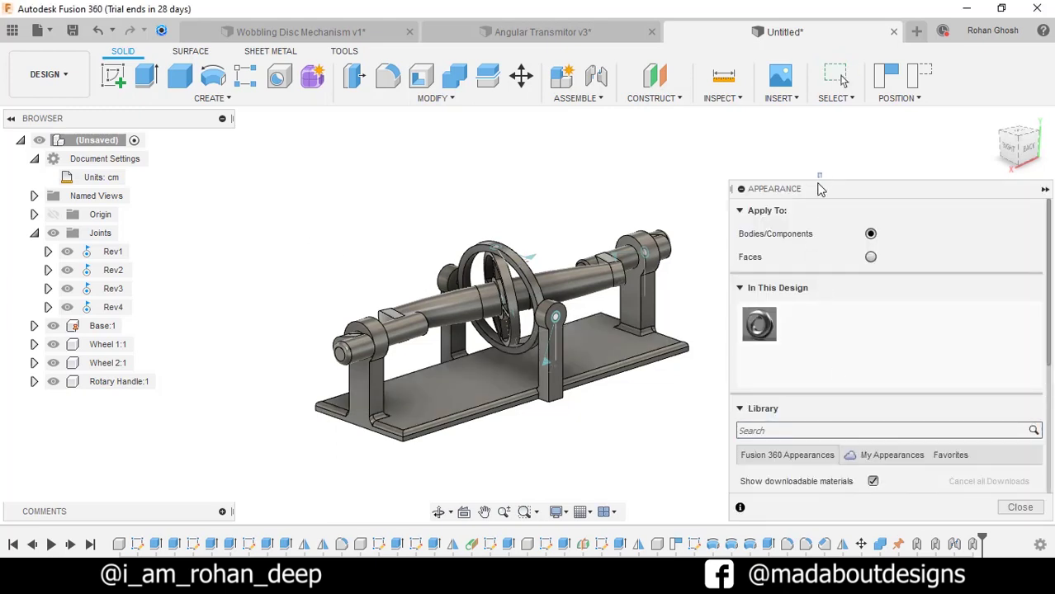
{"action": "left_click_drag", "start_coordinate": [820, 189], "coordinate": [792, 76]}
{"action": "scroll", "coordinate": [856, 354], "scroll_direction": "down", "scroll_amount": 4}
{"action": "left_click", "coordinate": [810, 321]}
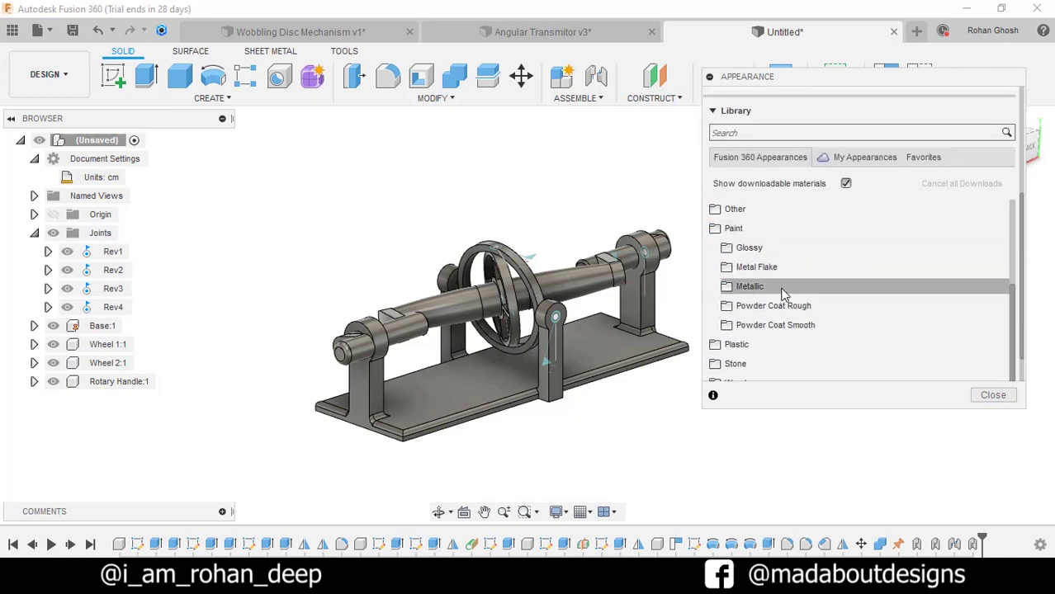
{"action": "left_click", "coordinate": [785, 289]}
{"action": "left_click_drag", "start_coordinate": [807, 261], "coordinate": [607, 269]}
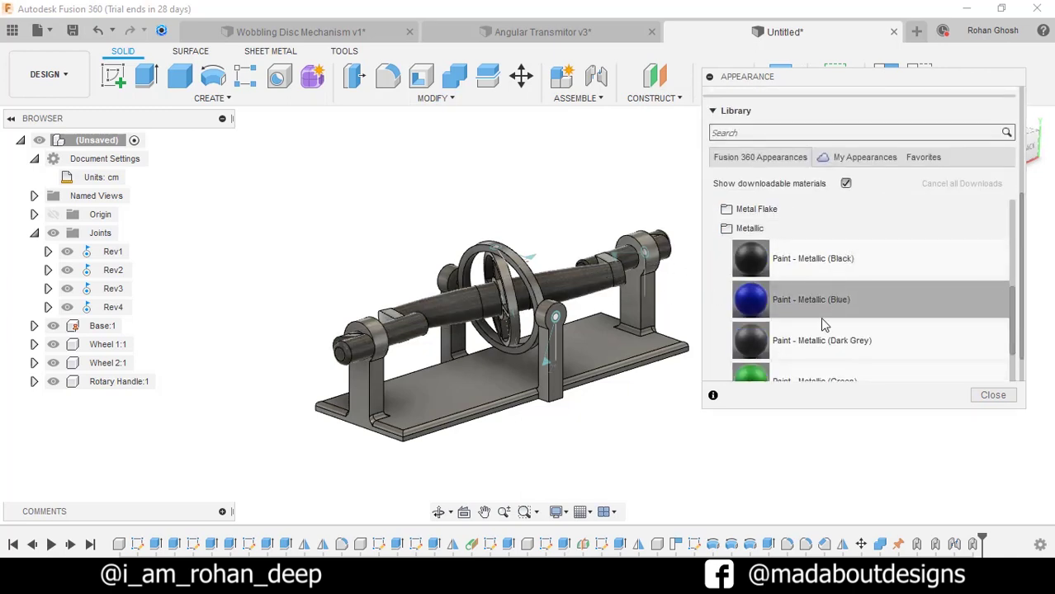
Step: Apply Paint - Metallic (Yellow) to the Base and the inner spoked wheel, and Paint - Metallic (Silver) to the outer wheel ring
{"action": "scroll", "coordinate": [822, 324], "scroll_direction": "down", "scroll_amount": 3}
{"action": "left_click_drag", "start_coordinate": [751, 301], "coordinate": [504, 392]}
{"action": "left_click_drag", "start_coordinate": [751, 261], "coordinate": [496, 288]}
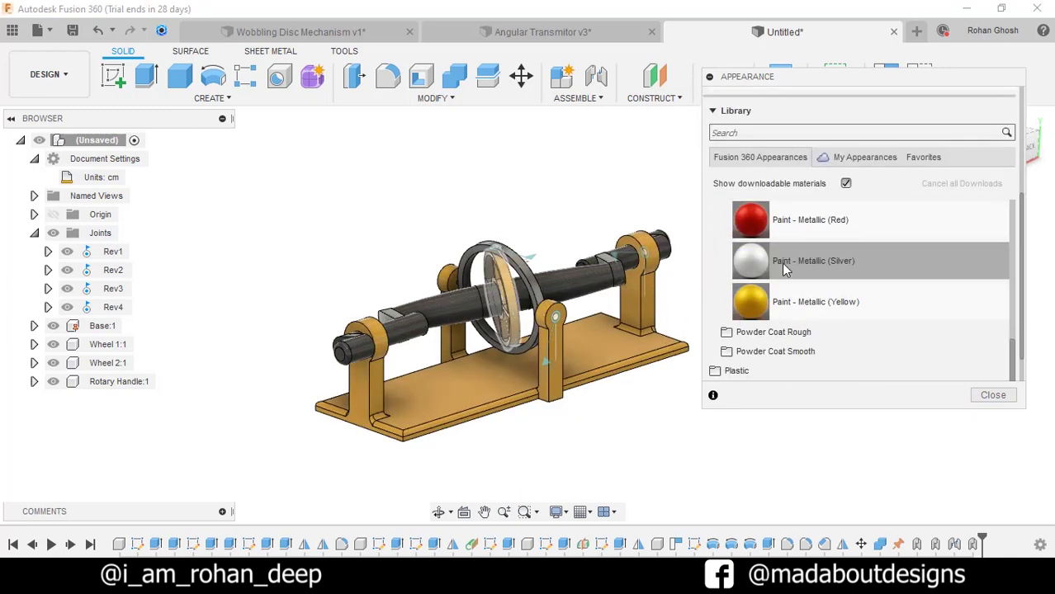
{"action": "key", "text": "Escape"}
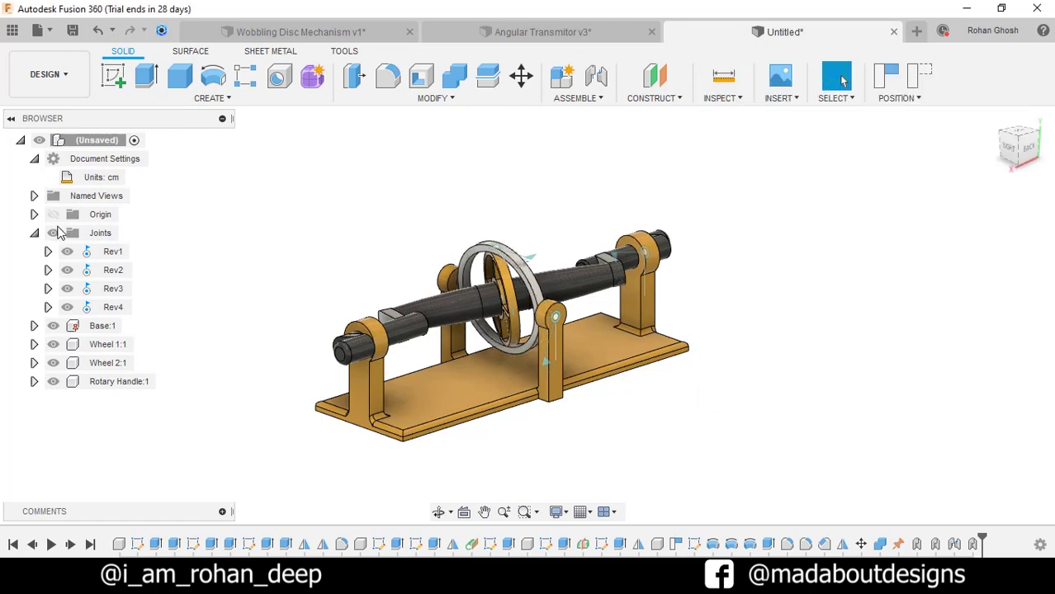
Step: Hide the joint symbols and revert the moved components to their original position
{"action": "middle_click_drag", "start_coordinate": [364, 212], "coordinate": [558, 263], "text": "shift"}
{"action": "left_click", "coordinate": [911, 83]}
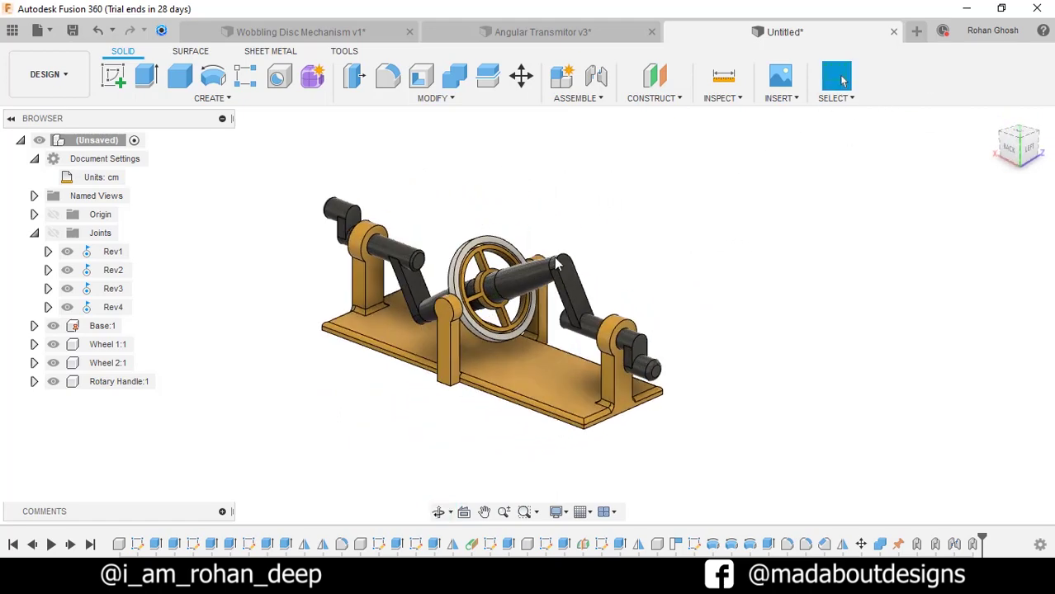
Step: Animate the whole model from the Rev1 joint and examine the coloured mechanism's motion from several sides
{"action": "right_click", "coordinate": [113, 255]}
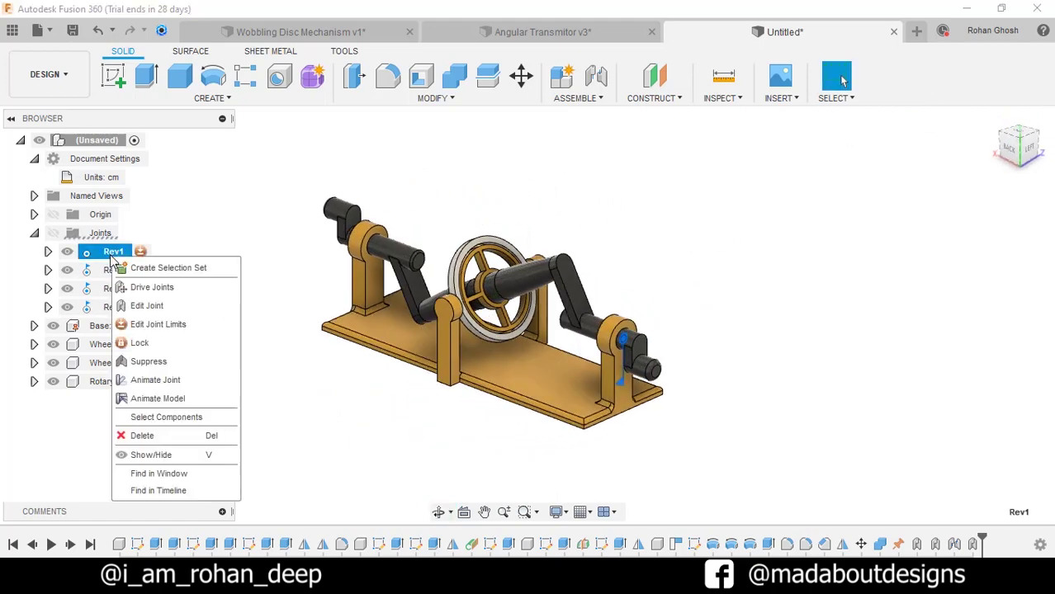
{"action": "left_click", "coordinate": [159, 399]}
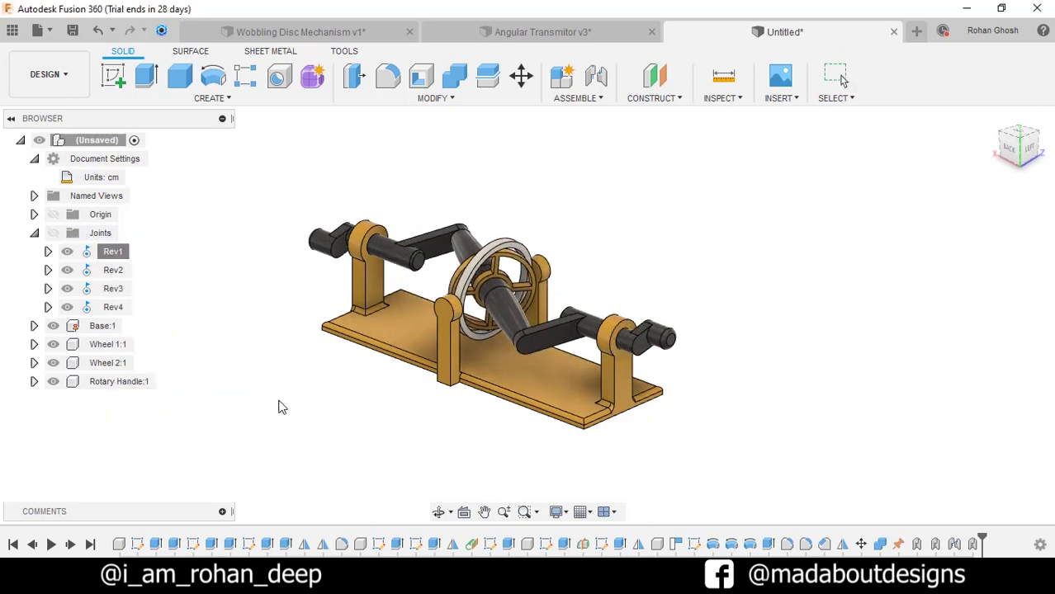
{"action": "middle_click_drag", "start_coordinate": [284, 408], "coordinate": [400, 404], "text": "shift"}
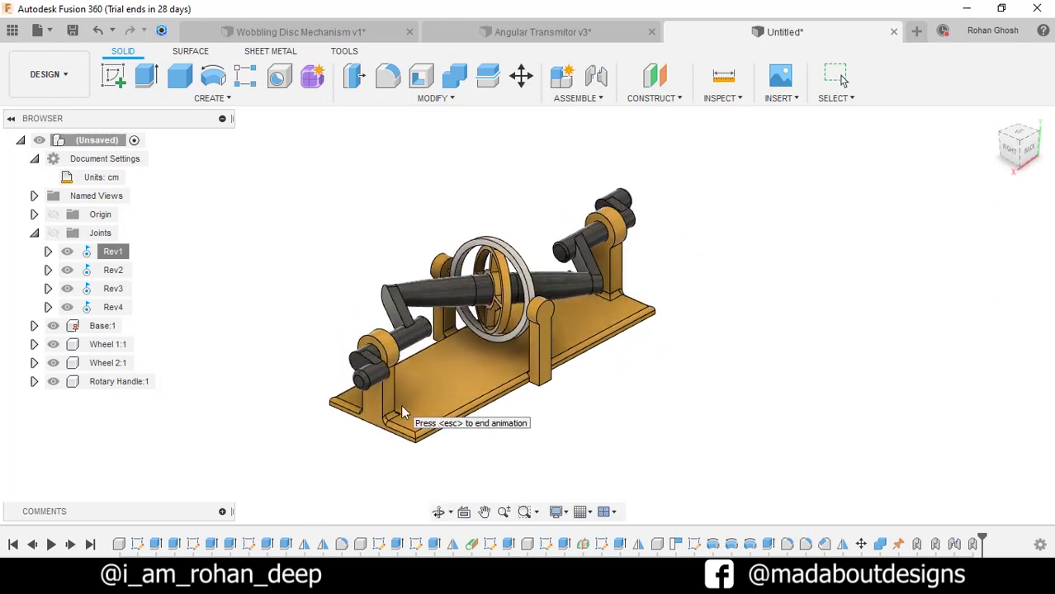
{"action": "middle_click_drag", "start_coordinate": [401, 405], "coordinate": [542, 398], "text": "shift"}
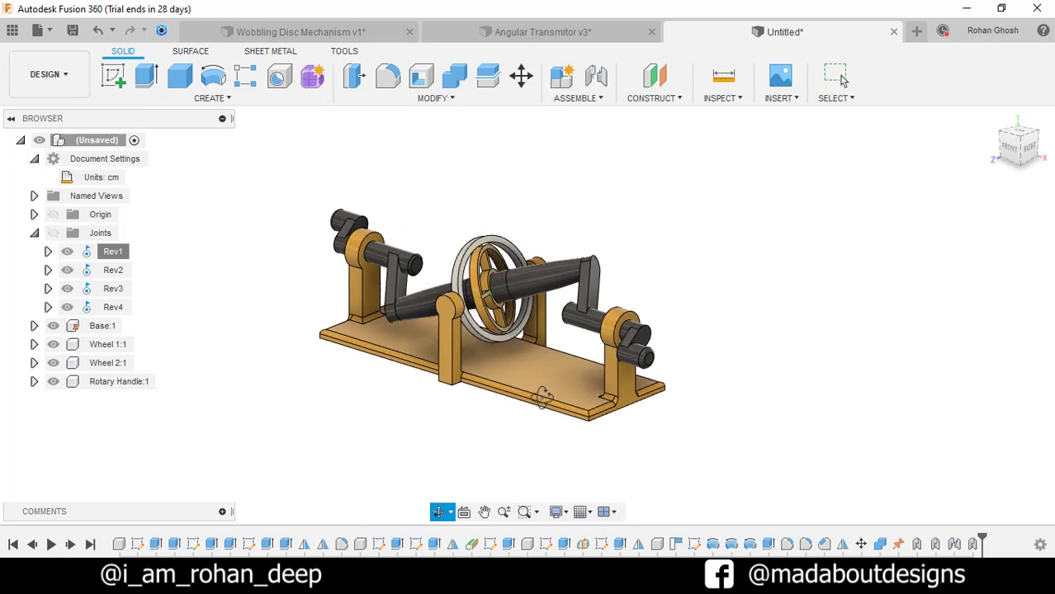